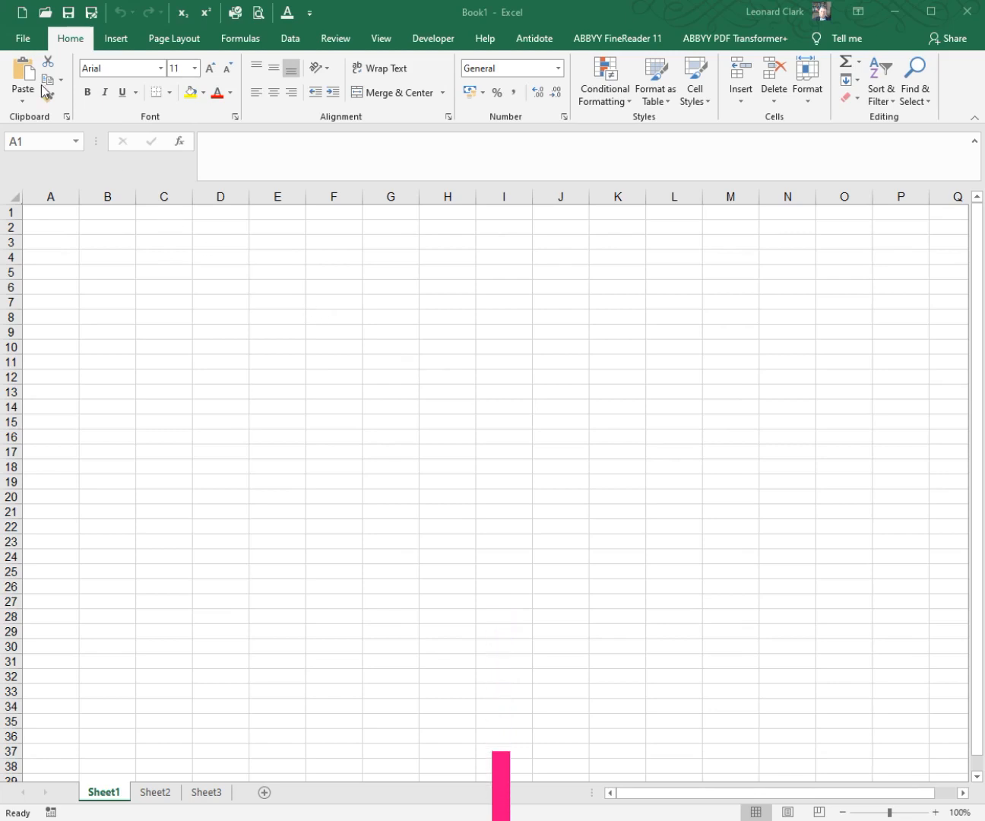
# Step: Examine the Formulas and Proofing pages of the program options and the AutoCorrect settings, then close them without making changes
pyautogui.click(25, 38)
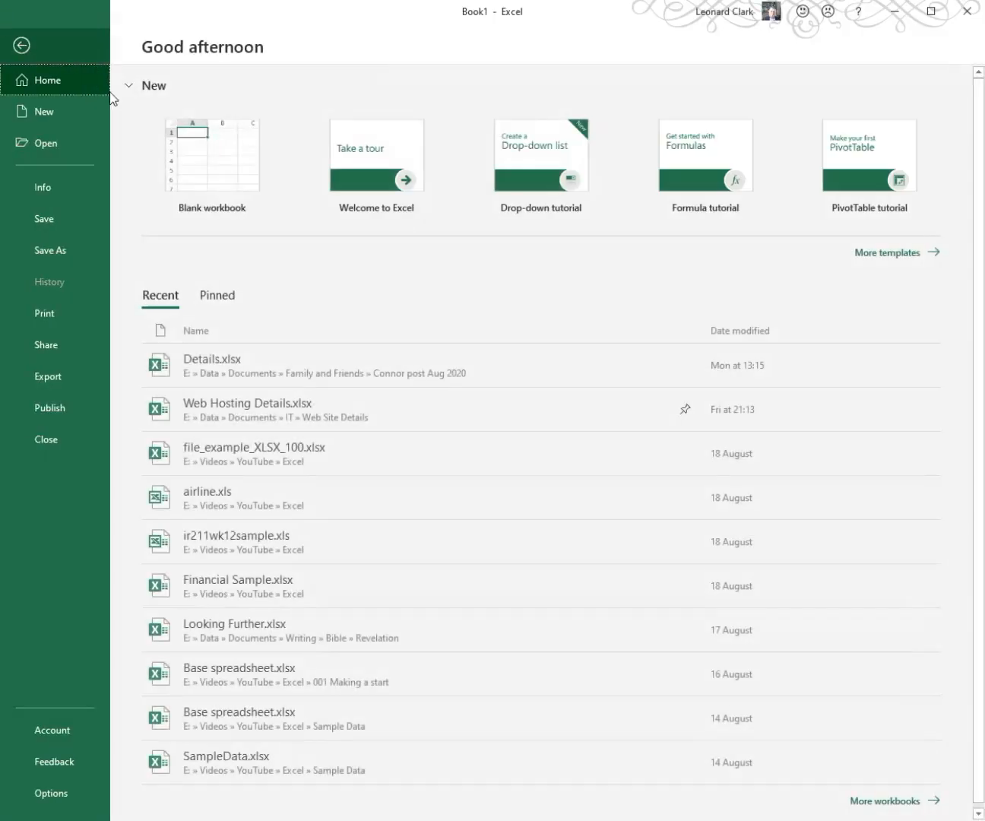
pyautogui.click(58, 801)
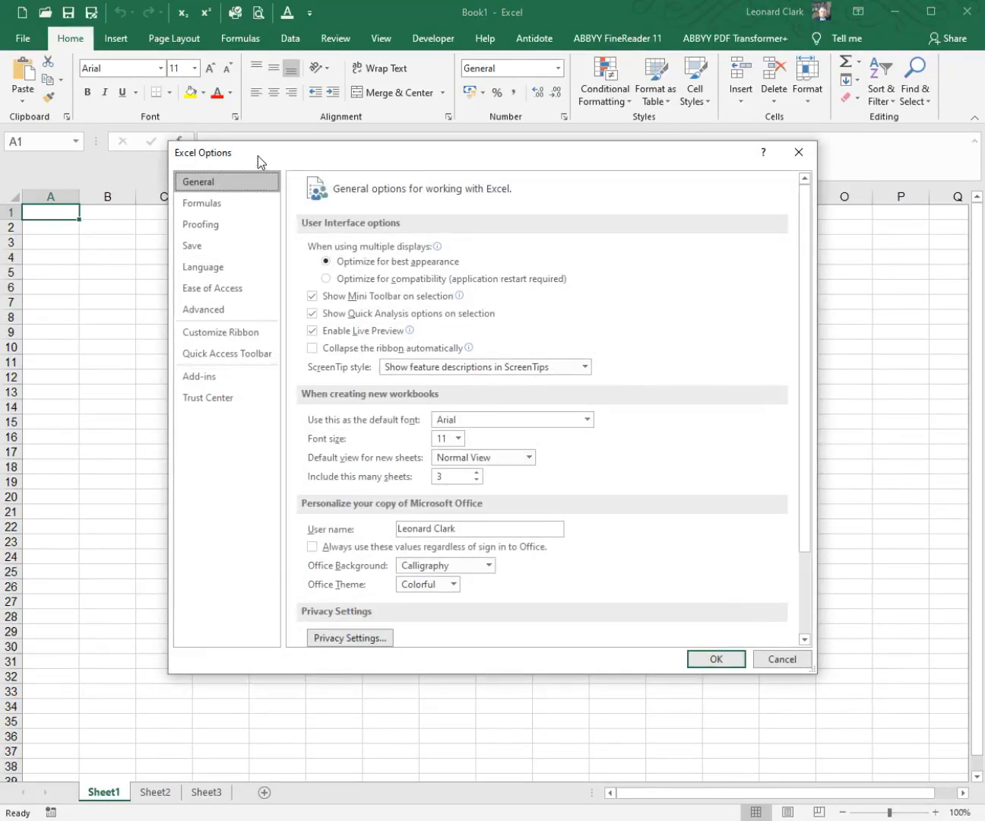
pyautogui.click(218, 203)
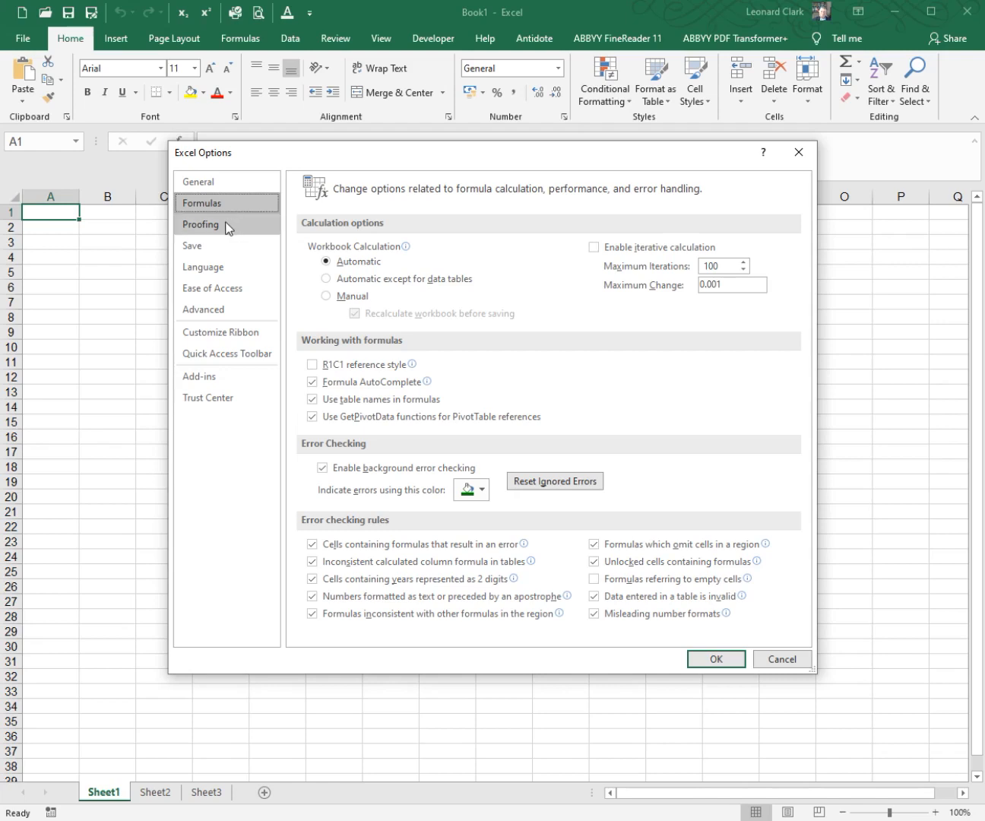
pyautogui.click(228, 226)
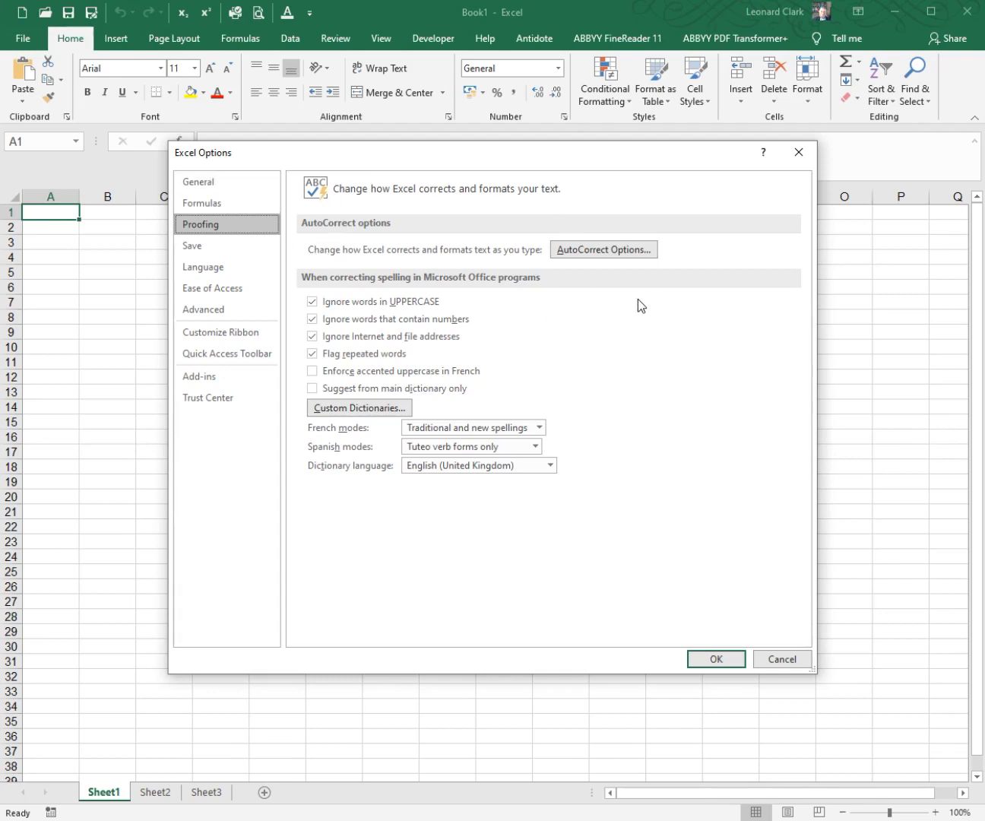
pyautogui.click(613, 253)
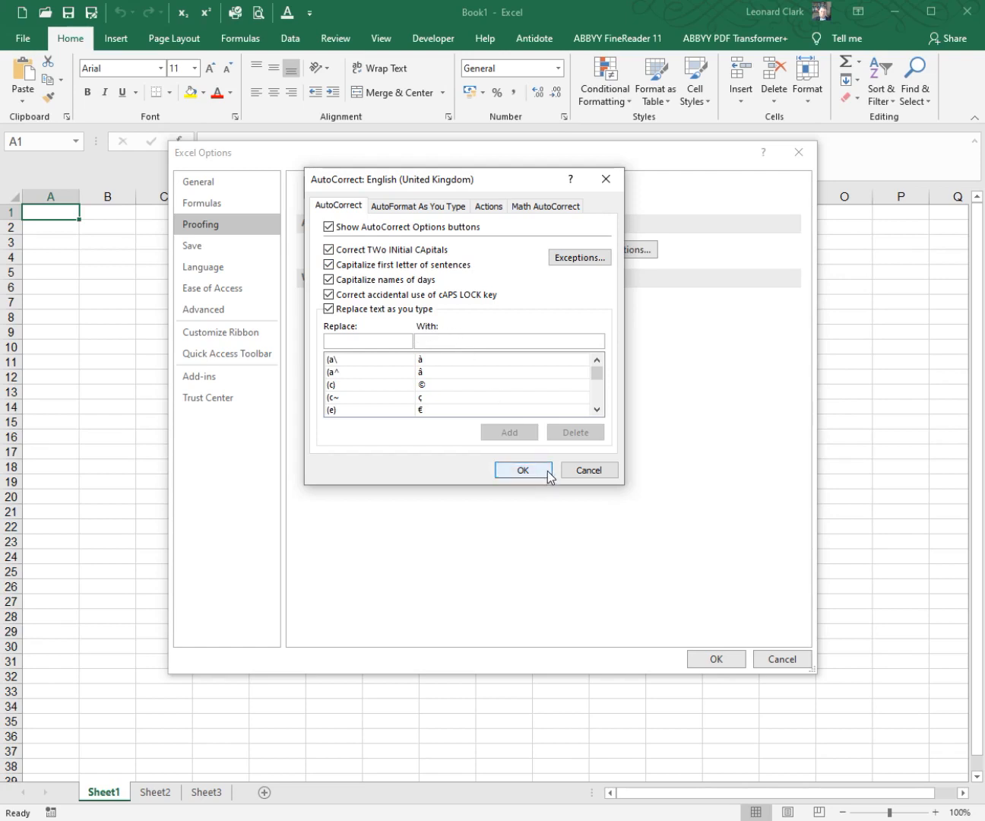
pyautogui.click(582, 472)
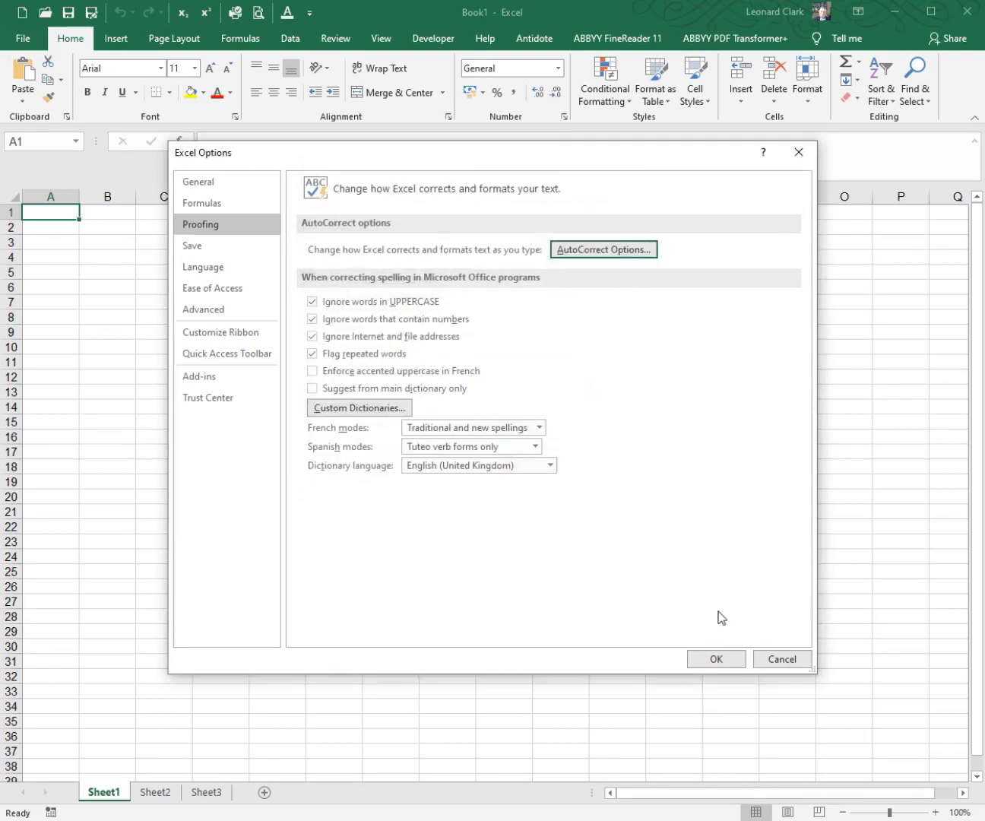
pyautogui.click(773, 658)
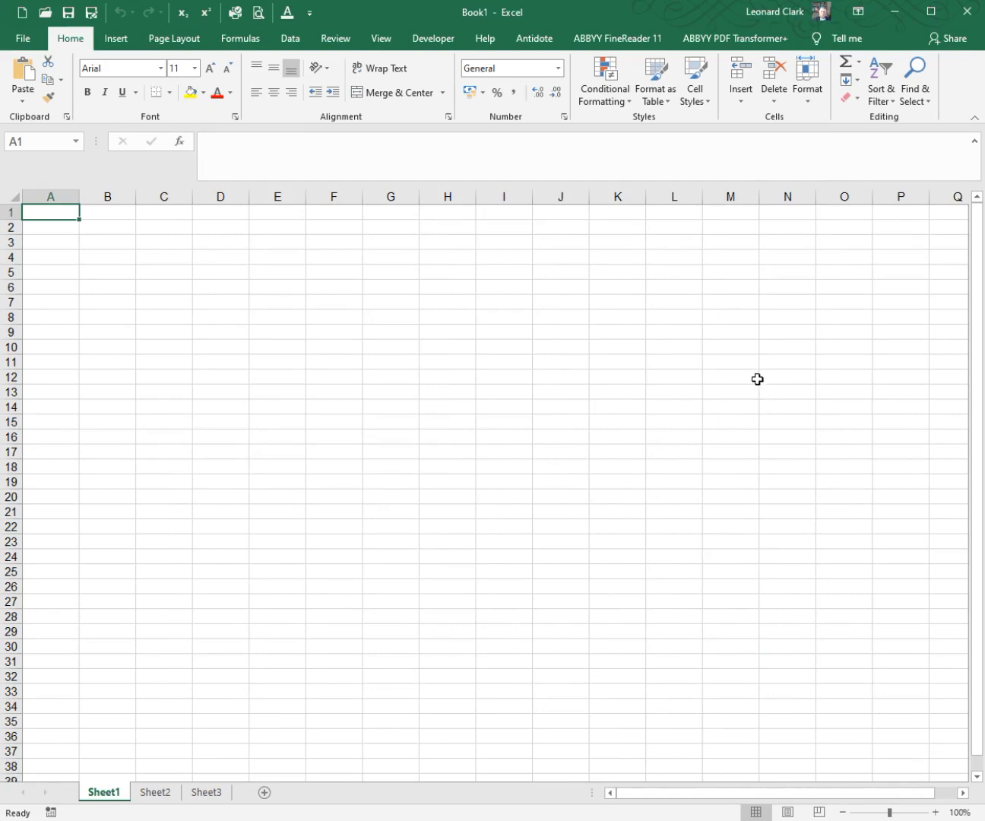
# Step: Test capital-letter AutoCorrect by entering GReat in cell M12, PCs in M14 and EXs in M15
pyautogui.click(723, 378)
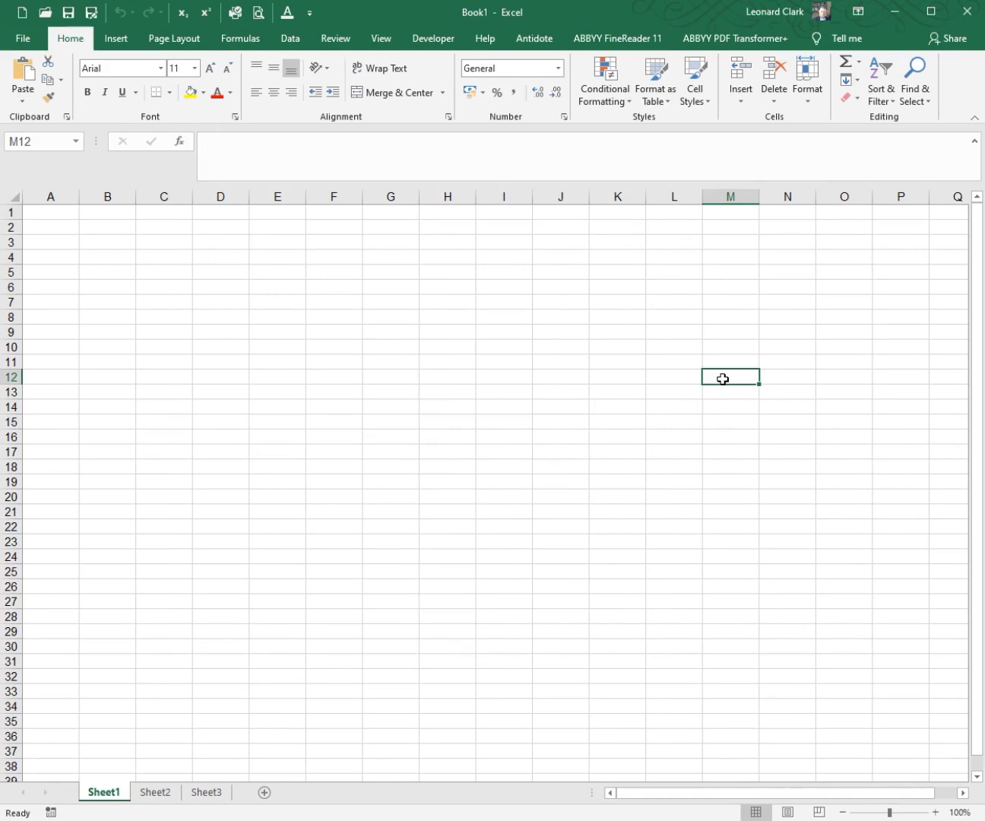
pyautogui.write('GR')
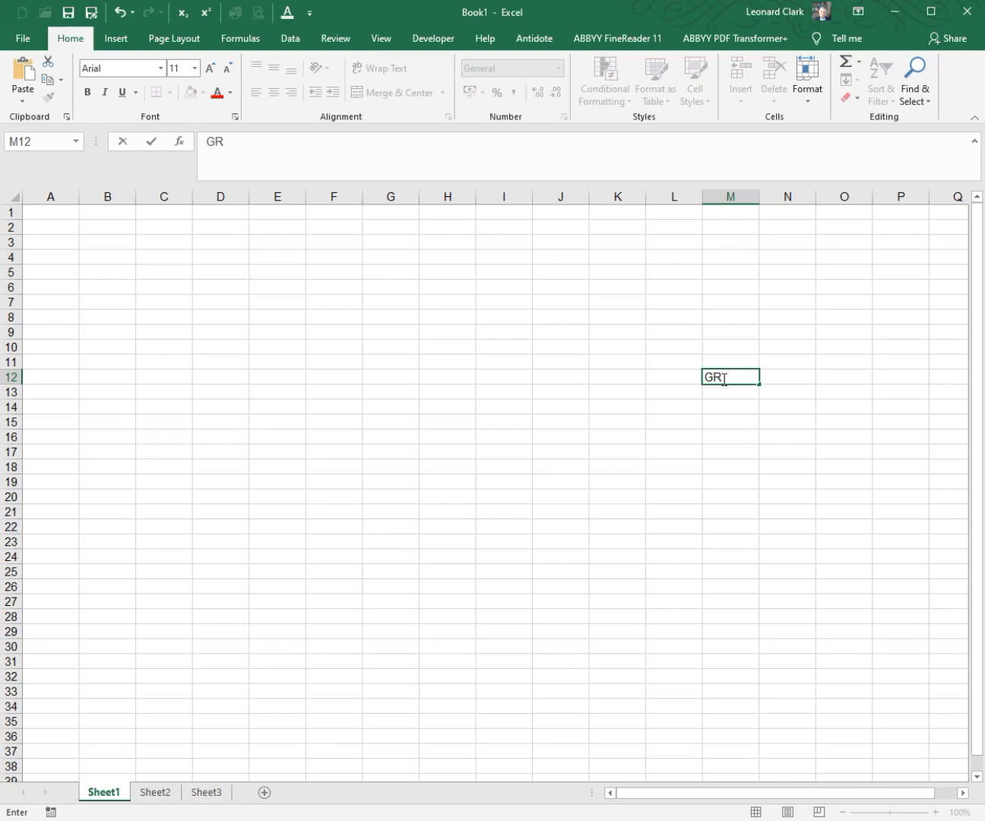
pyautogui.write('eat')
pyautogui.click(725, 408)
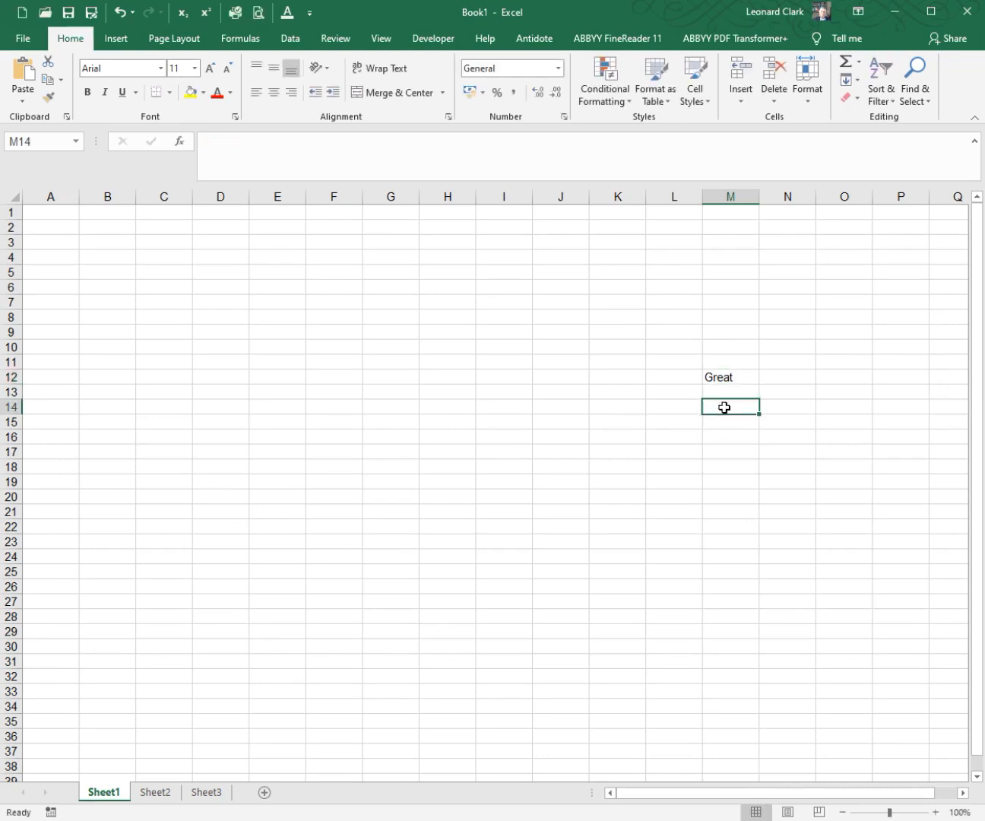
pyautogui.write('PCs')
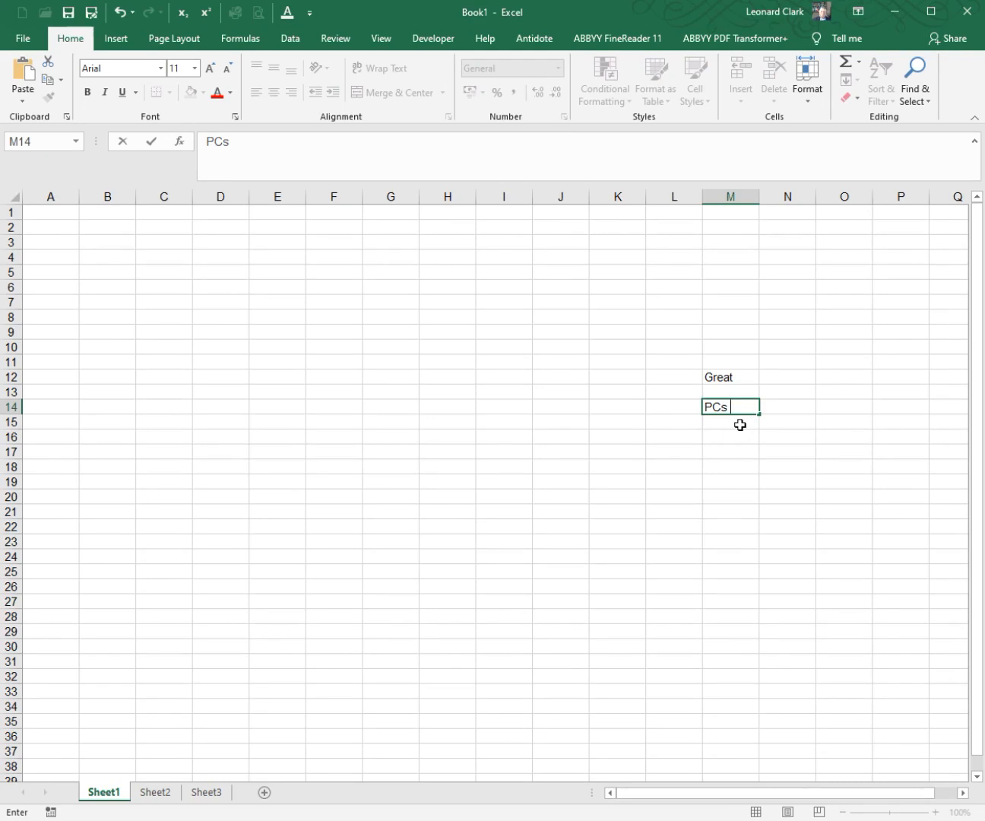
pyautogui.press('Return')
pyautogui.write('EXs')
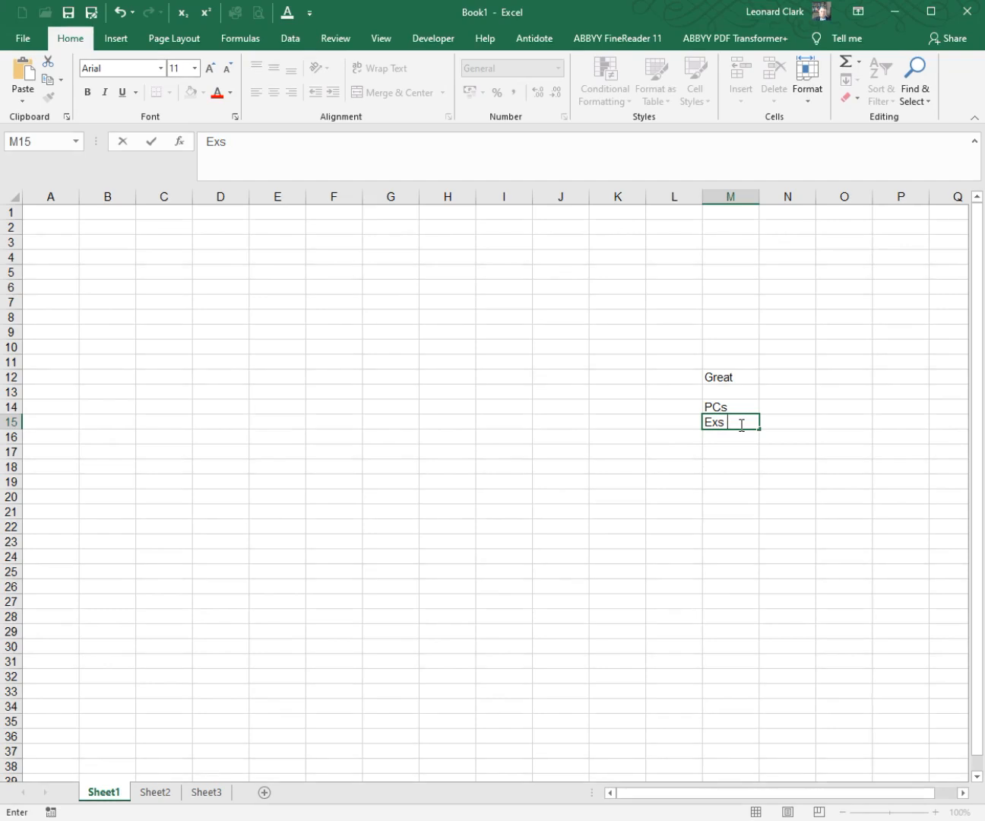
pyautogui.click(728, 454)
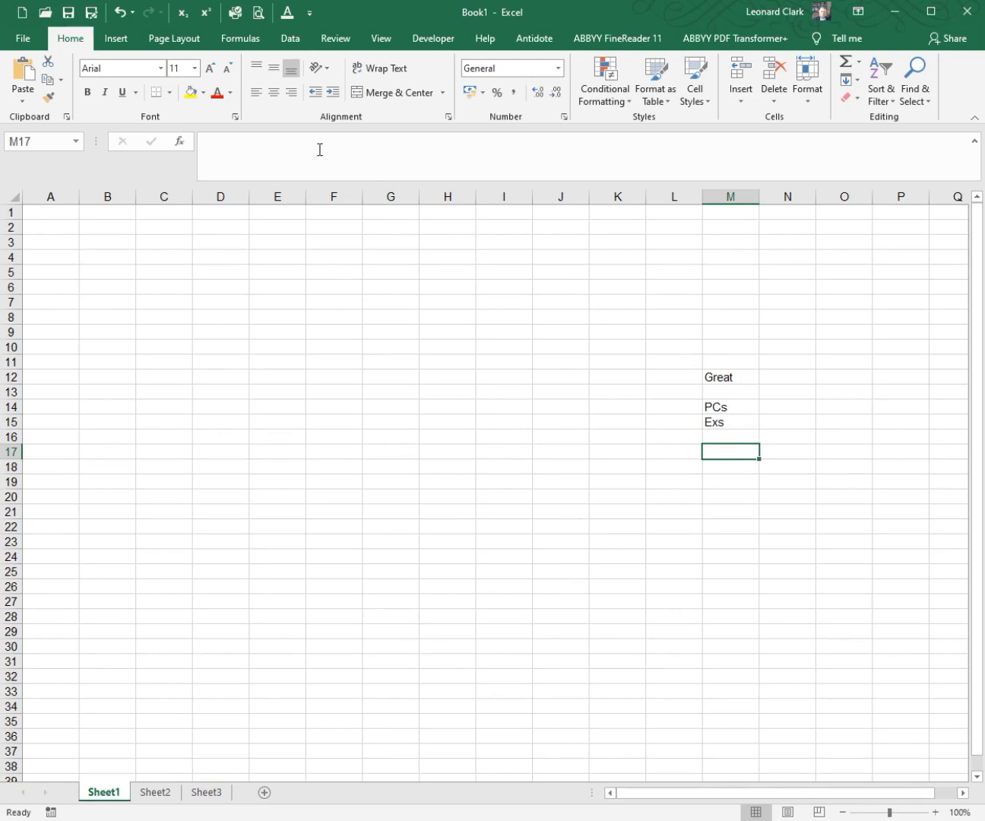
# Step: Turn off Correct TWo INitial CApitals in the AutoCorrect options and test it by entering GReat in cell M17
pyautogui.click(309, 13)
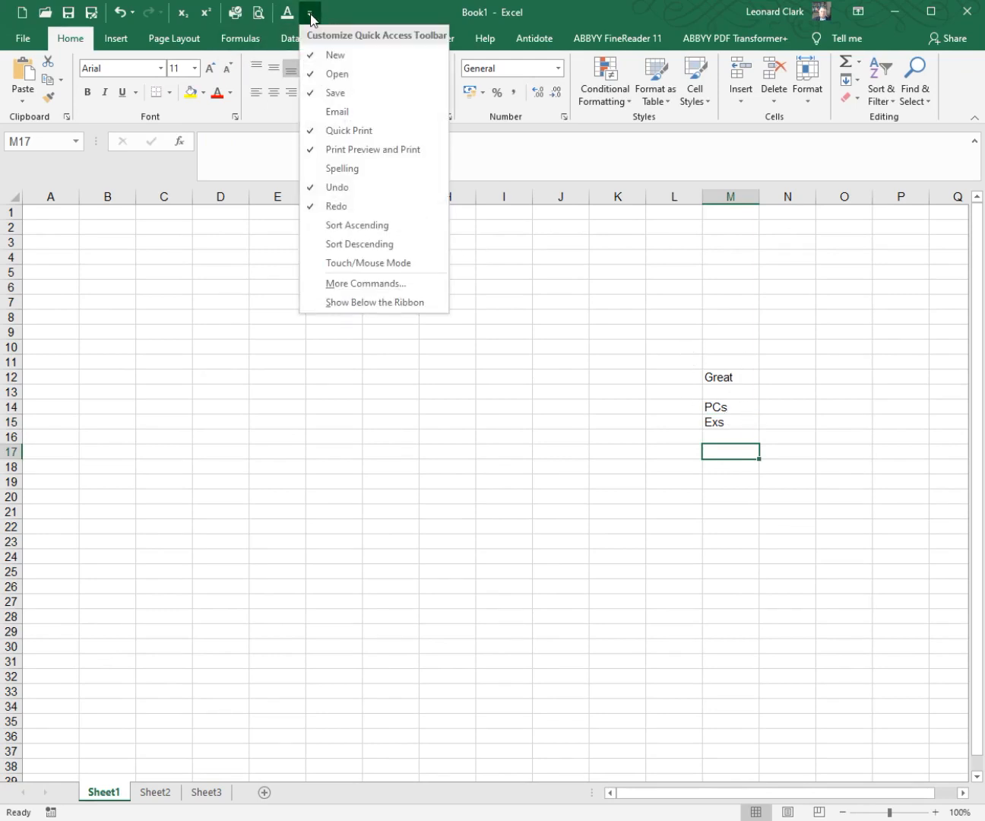
pyautogui.click(359, 284)
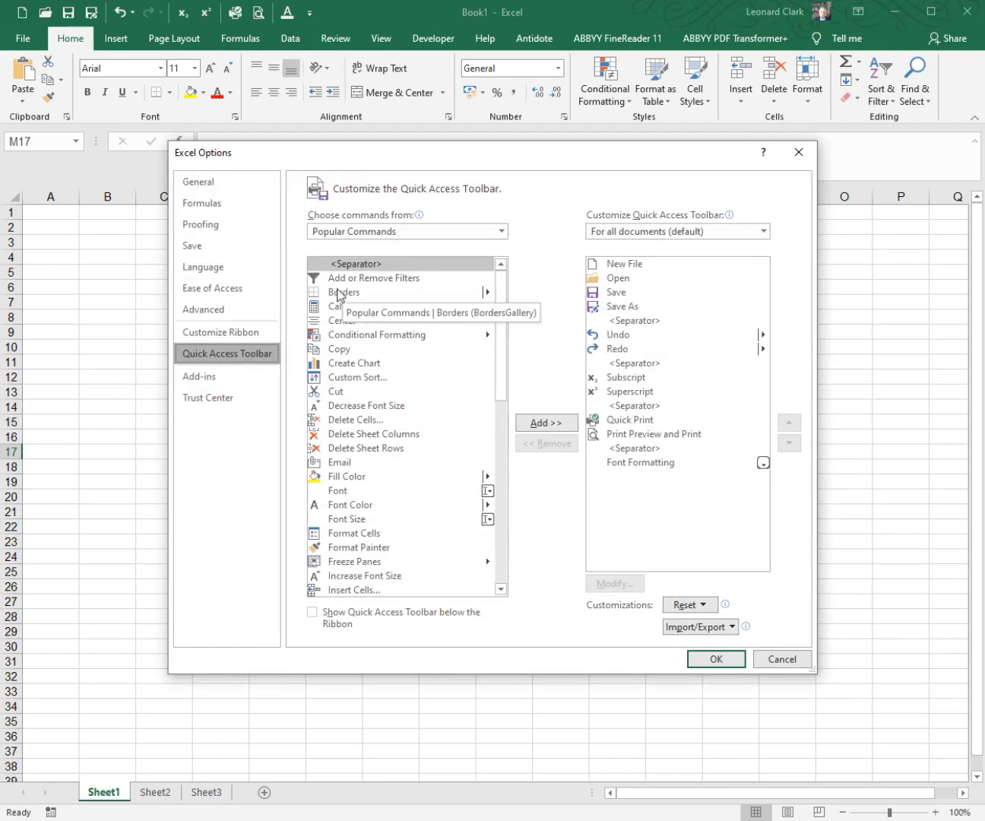
pyautogui.click(228, 224)
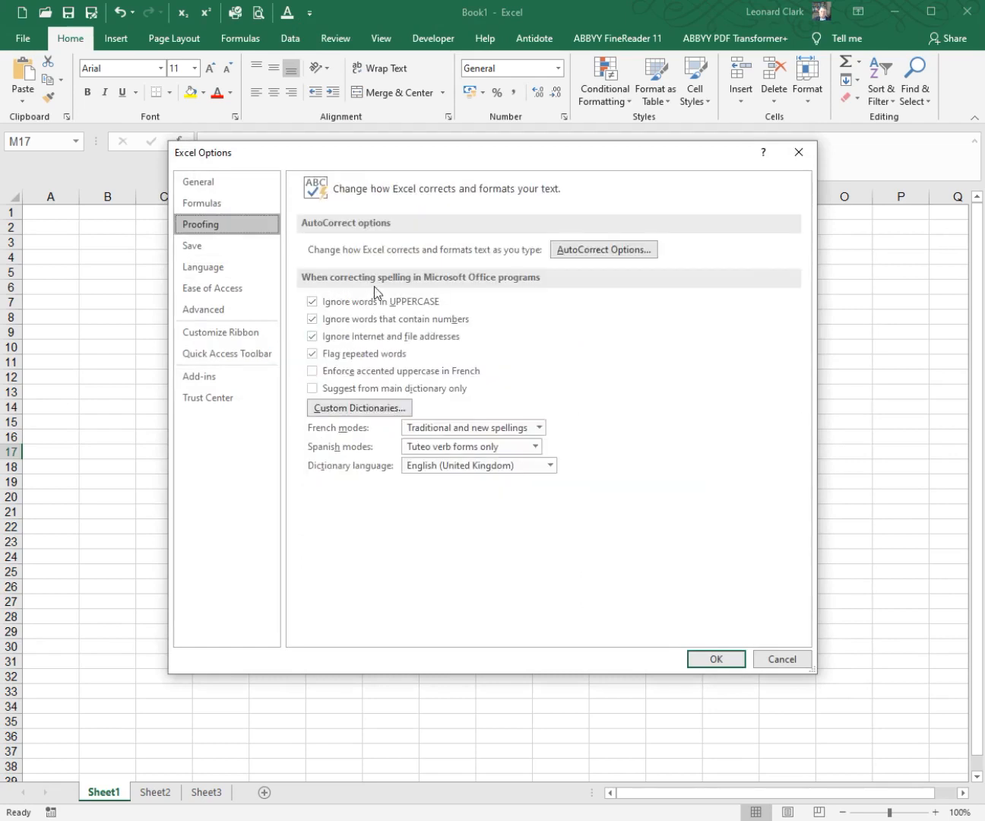
pyautogui.click(605, 250)
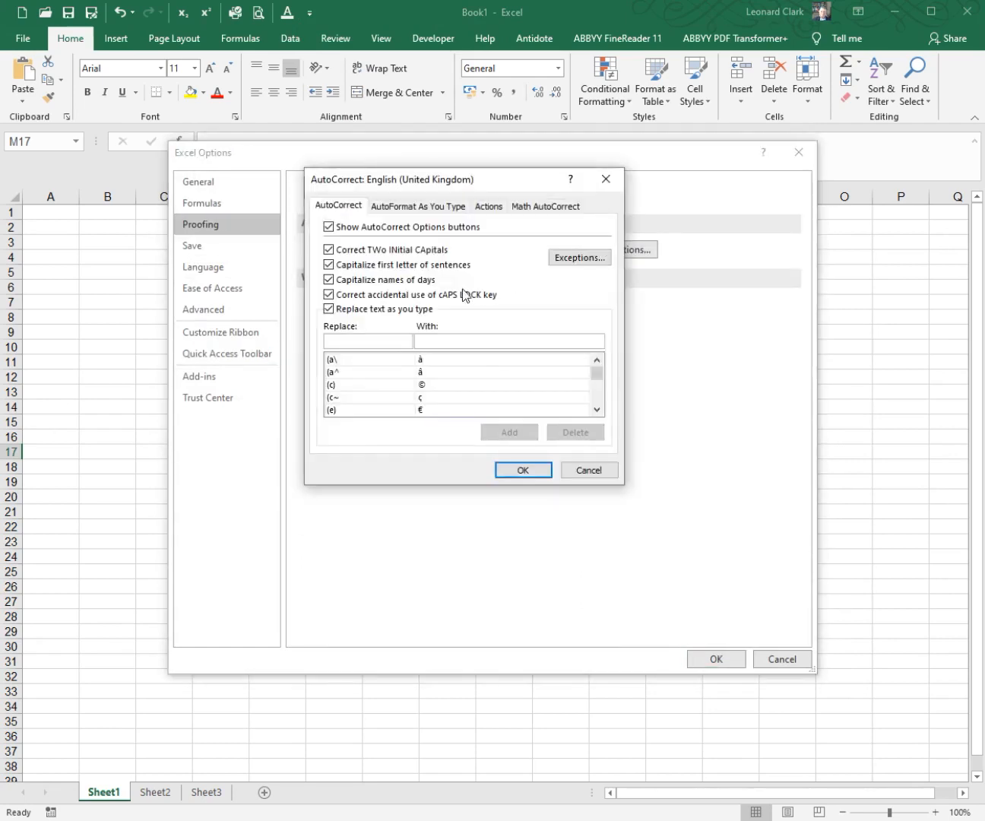
pyautogui.click(329, 249)
pyautogui.click(539, 470)
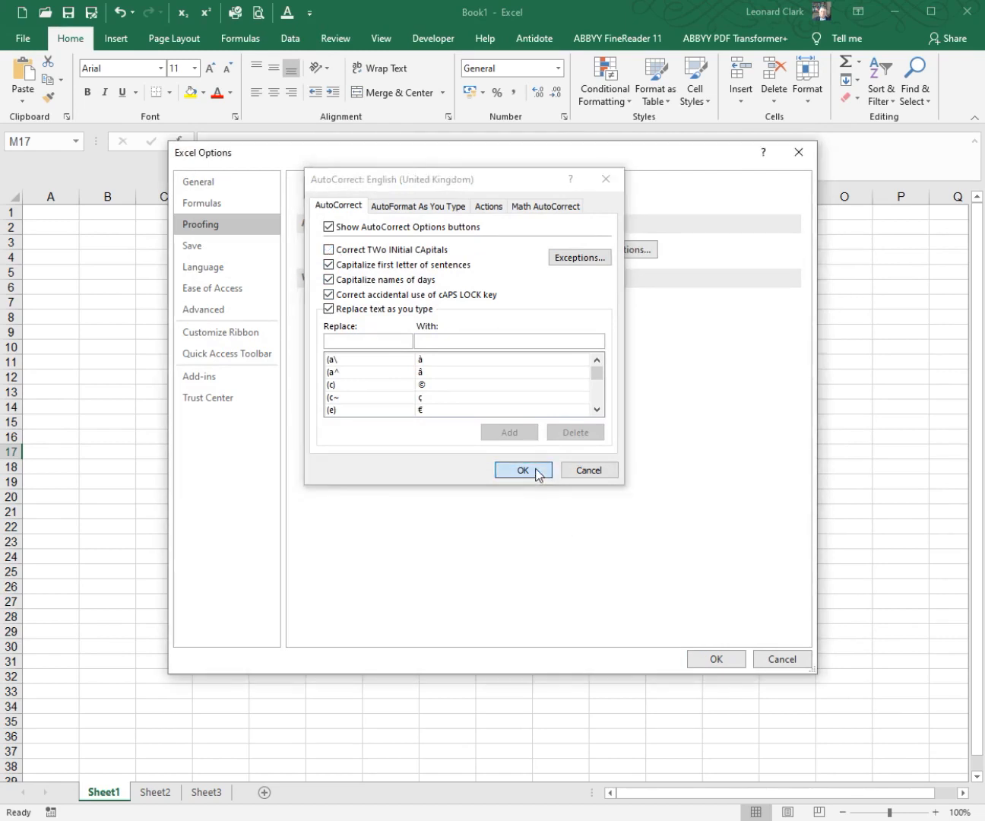
pyautogui.click(715, 658)
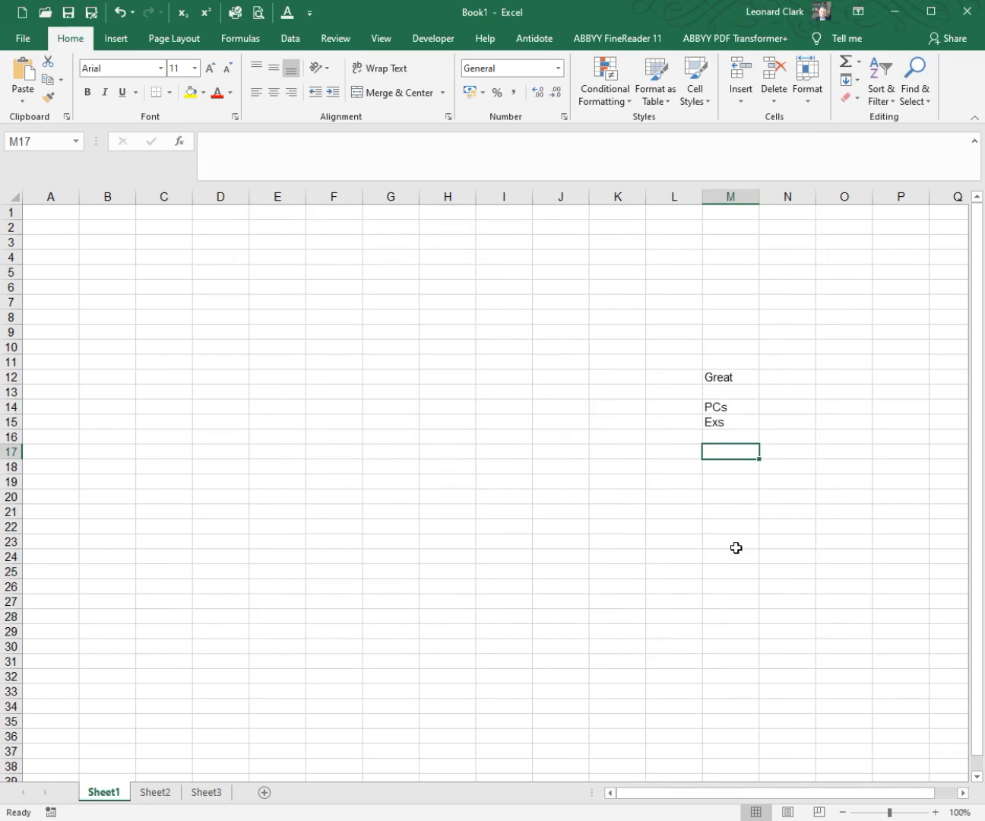
pyautogui.write('GReat')
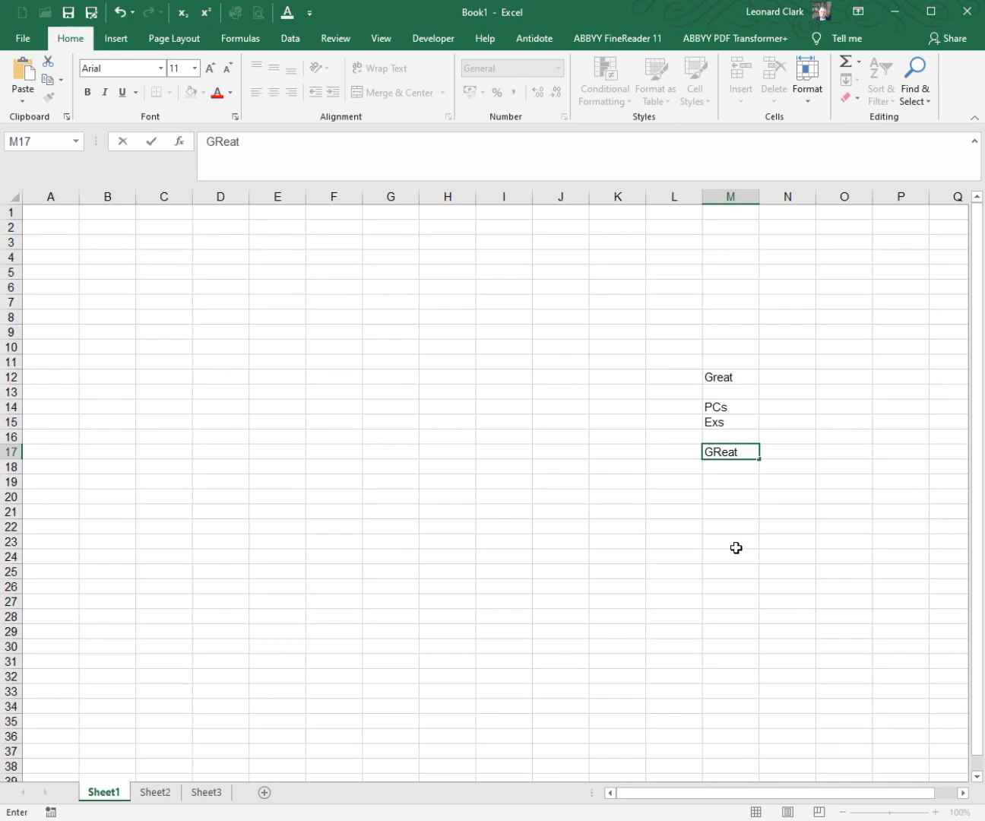
pyautogui.click(736, 547)
# Step: Add EXs to the INitial CAps list of AutoCorrect exceptions
pyautogui.click(310, 13)
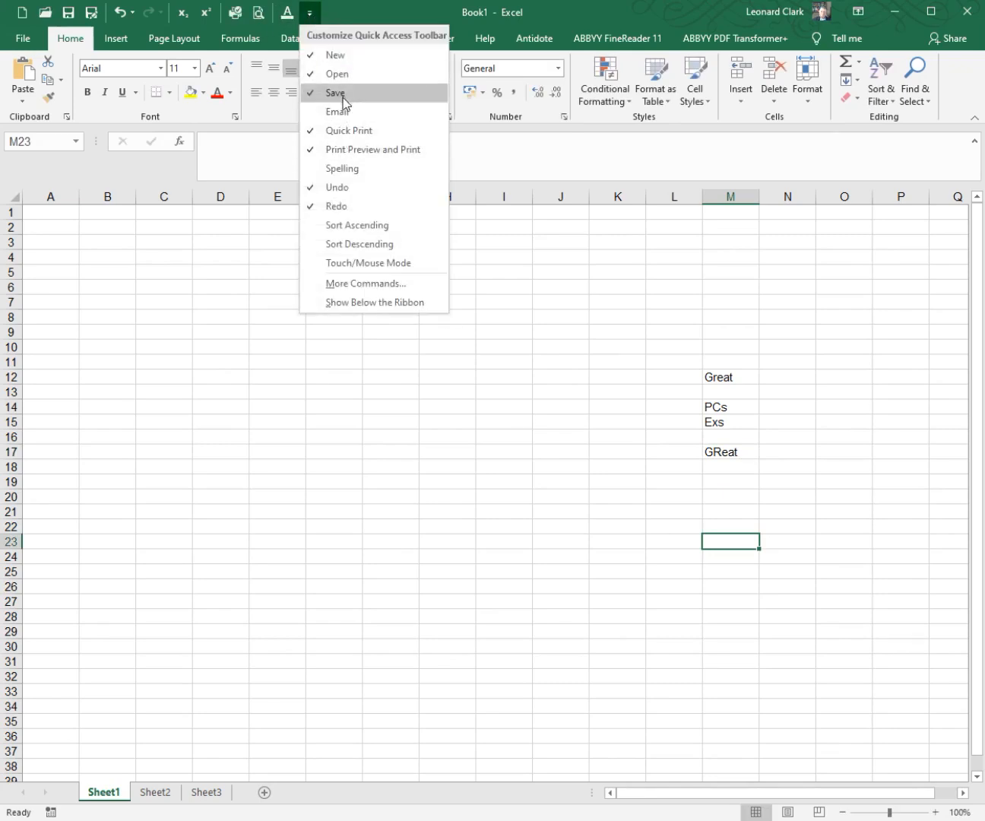
pyautogui.click(349, 284)
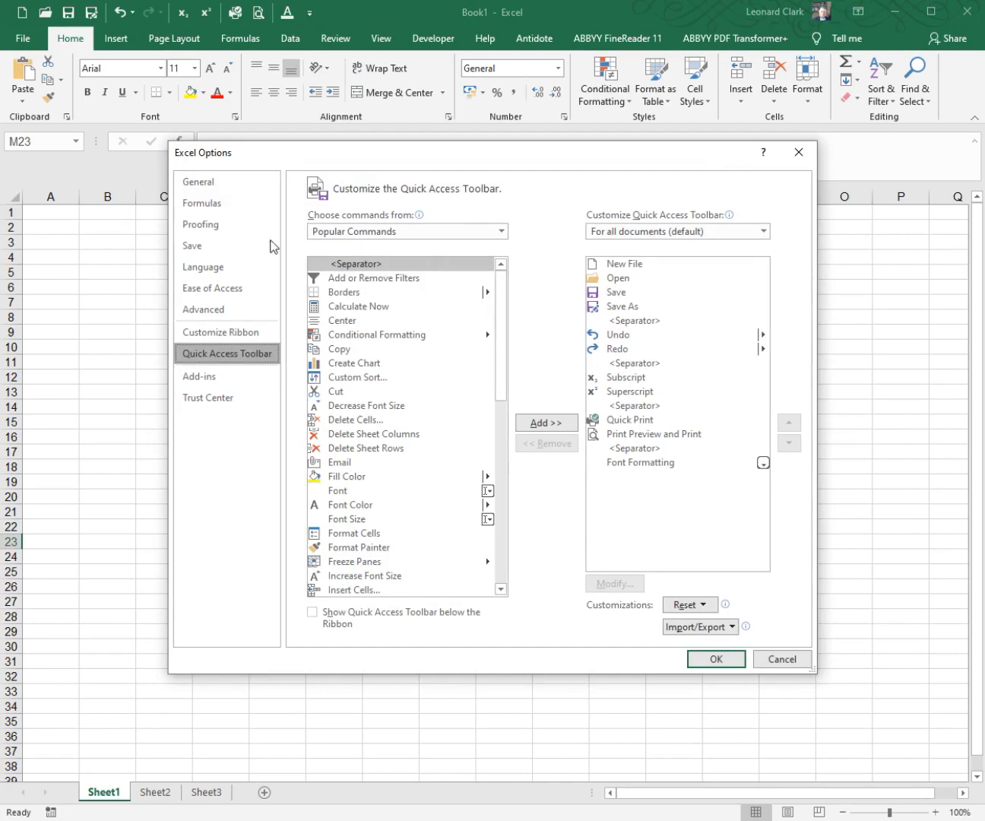
pyautogui.click(241, 232)
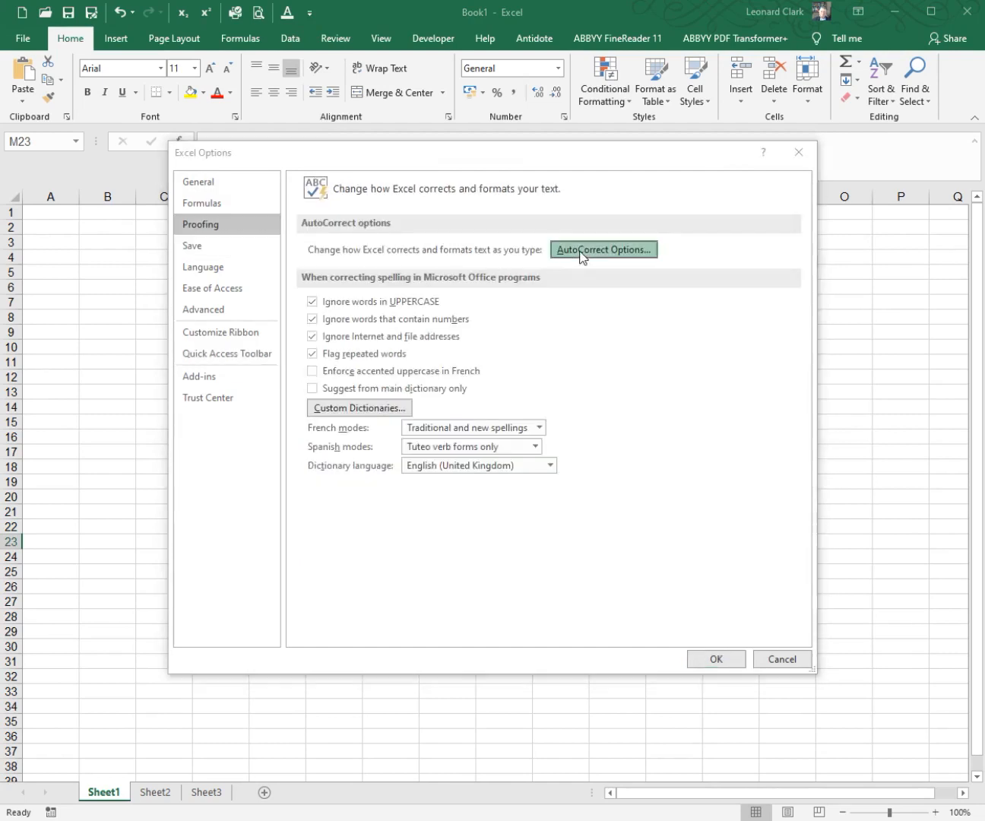
pyautogui.click(582, 251)
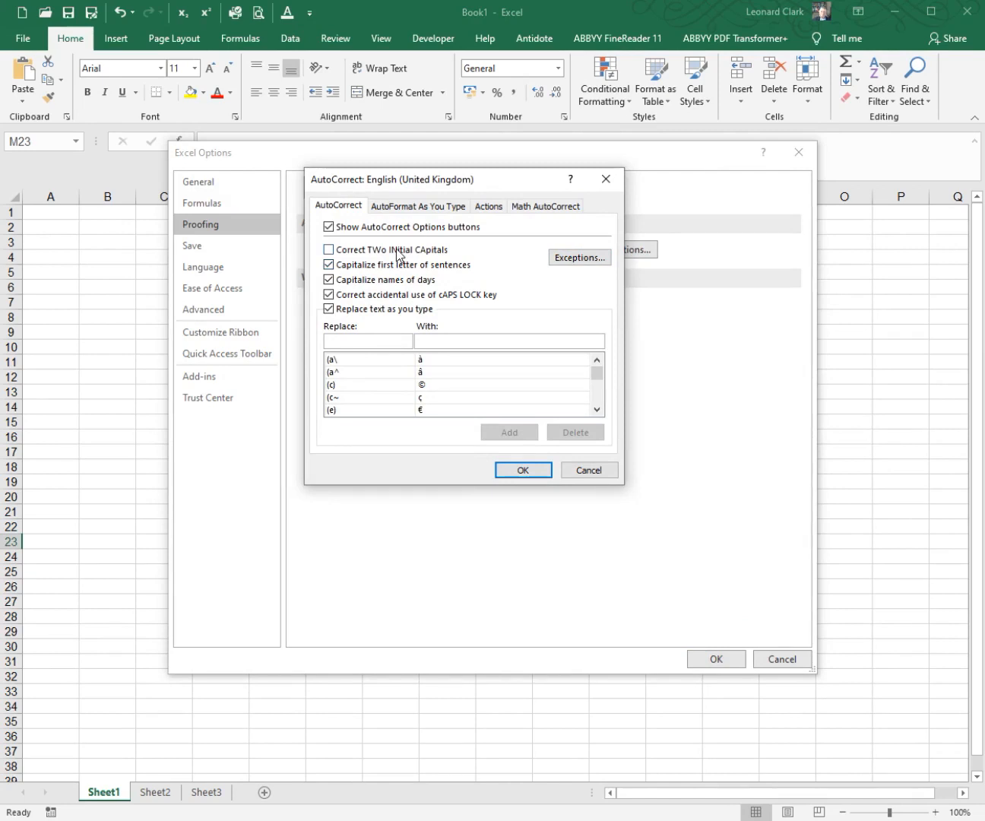
pyautogui.click(573, 260)
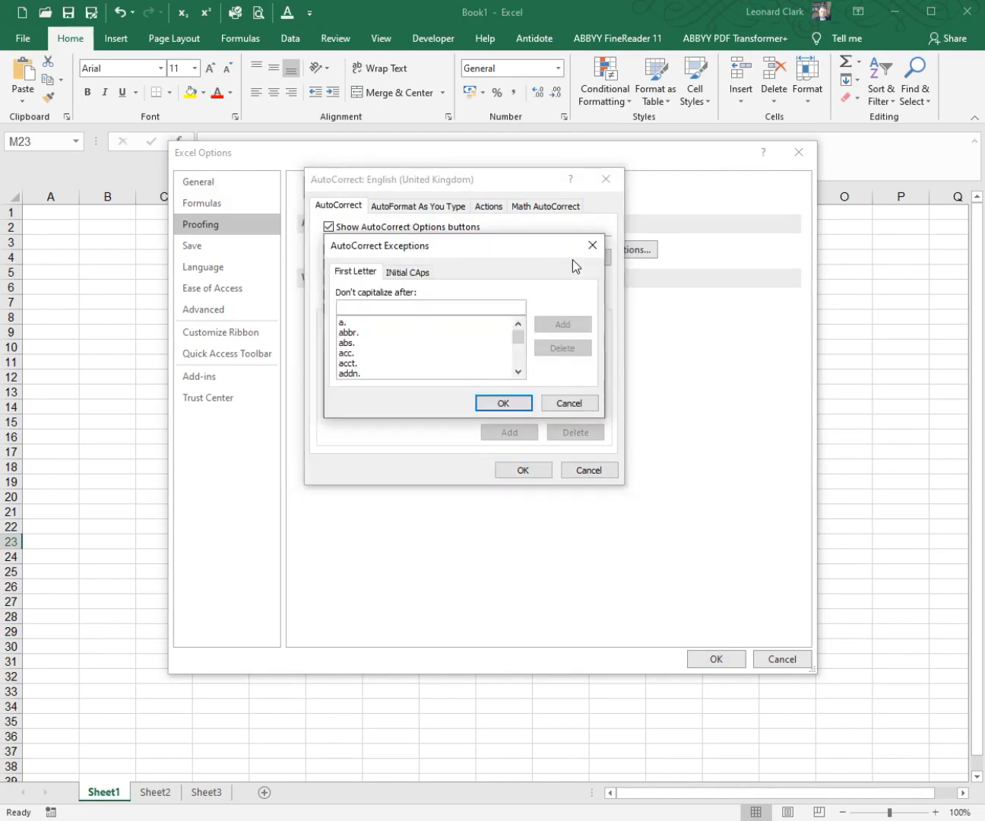
pyautogui.click(416, 274)
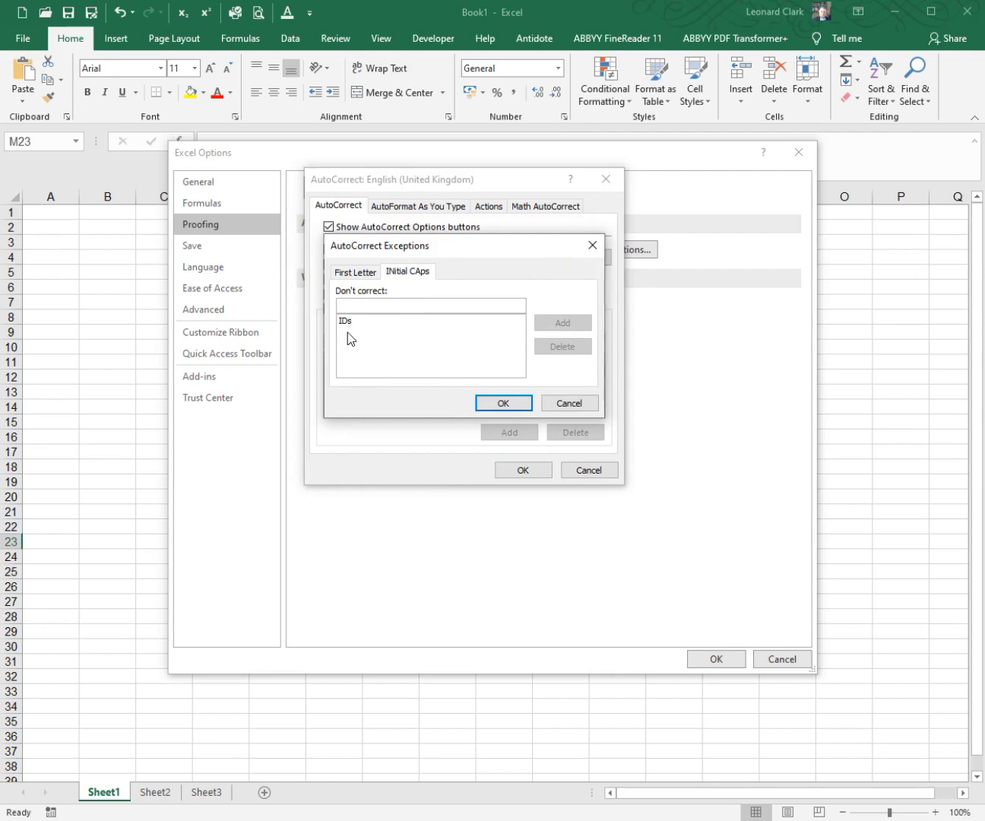
pyautogui.click(370, 306)
pyautogui.write('EXs')
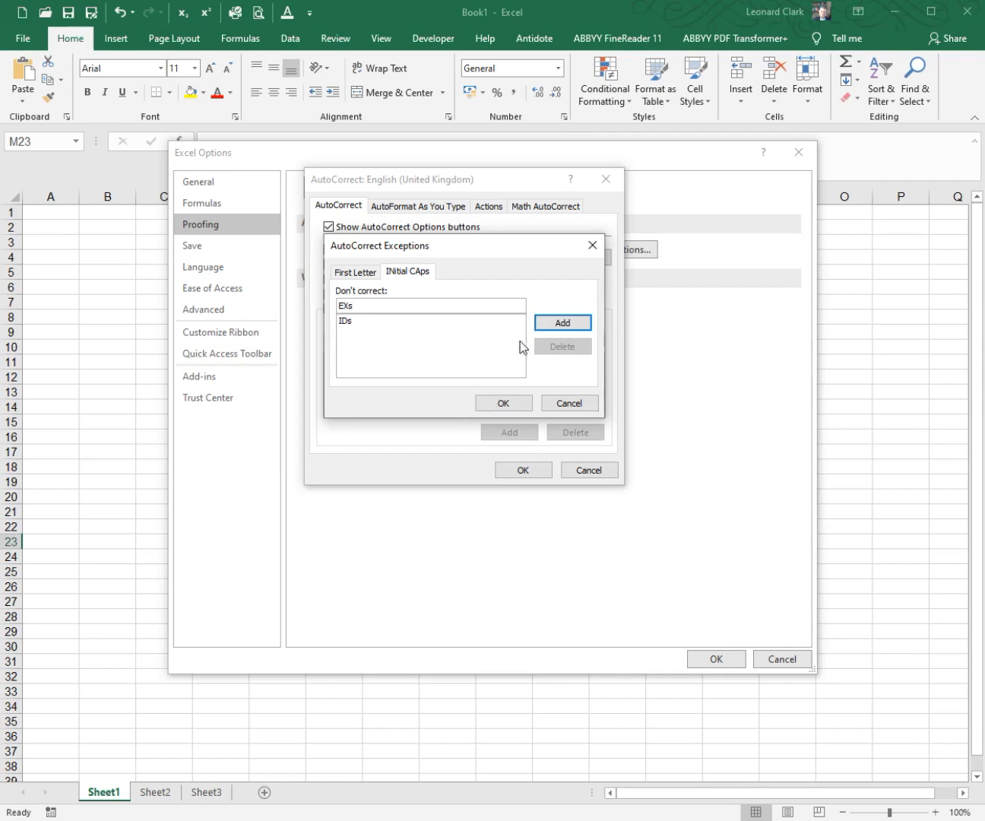
pyautogui.click(553, 326)
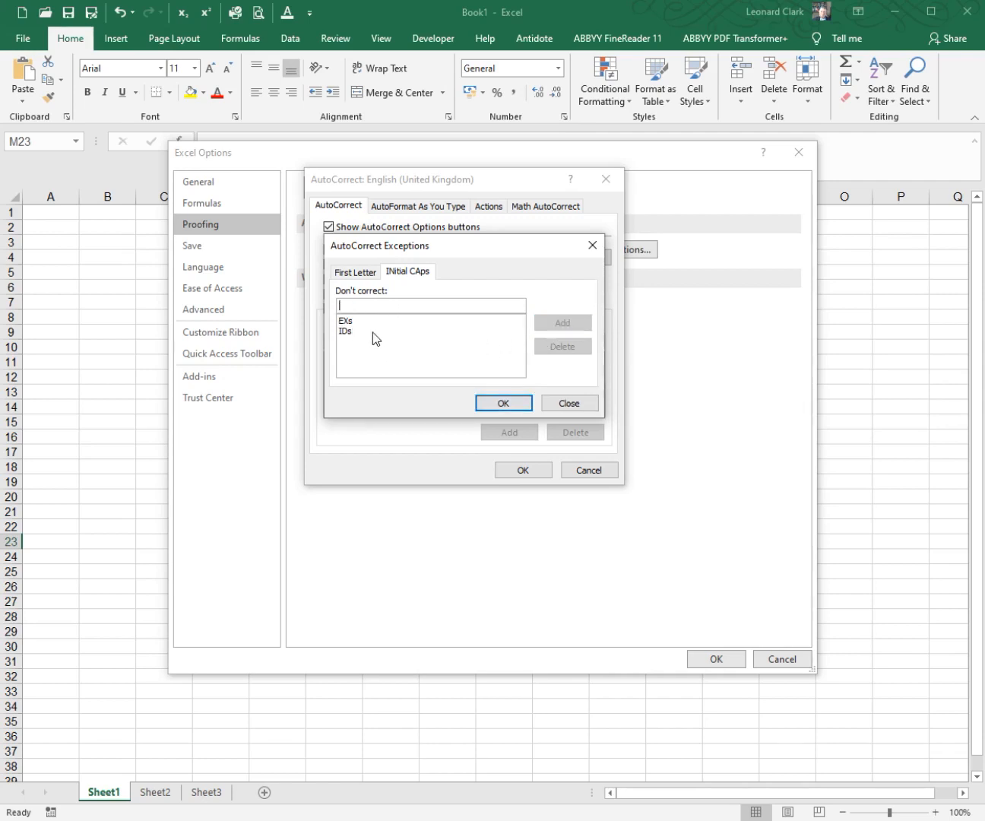
pyautogui.click(503, 403)
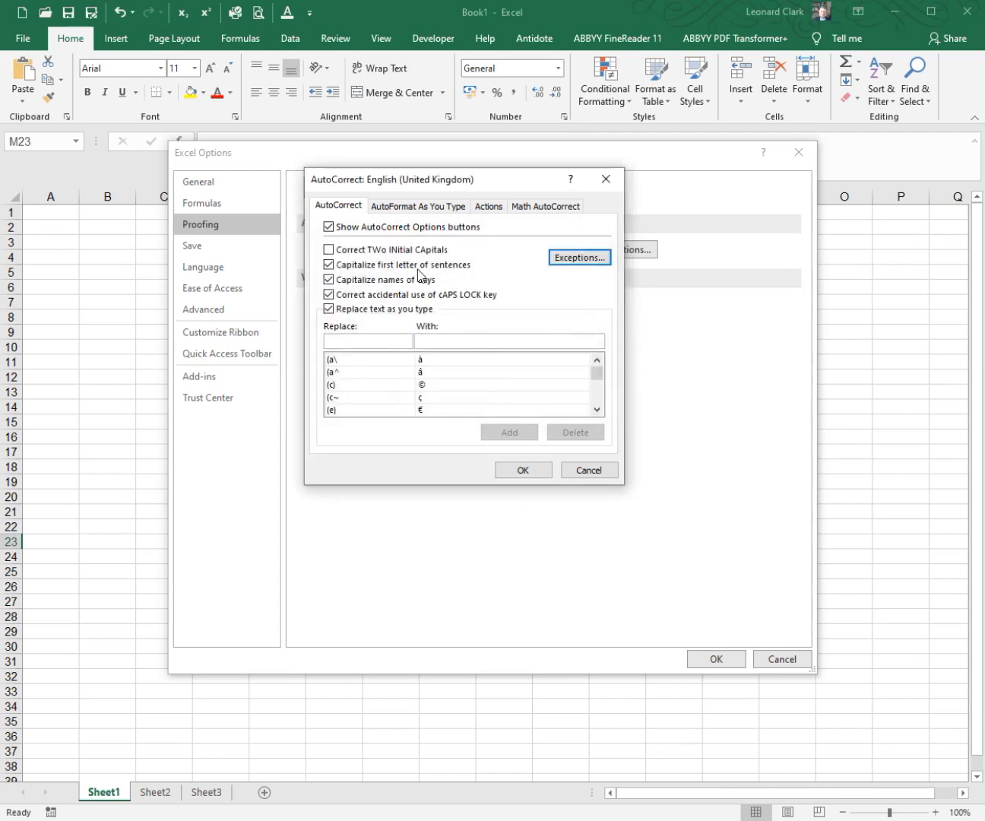
# Step: Turn on Correct TWo INitial CApitals and apply the AutoCorrect and program options
pyautogui.click(411, 253)
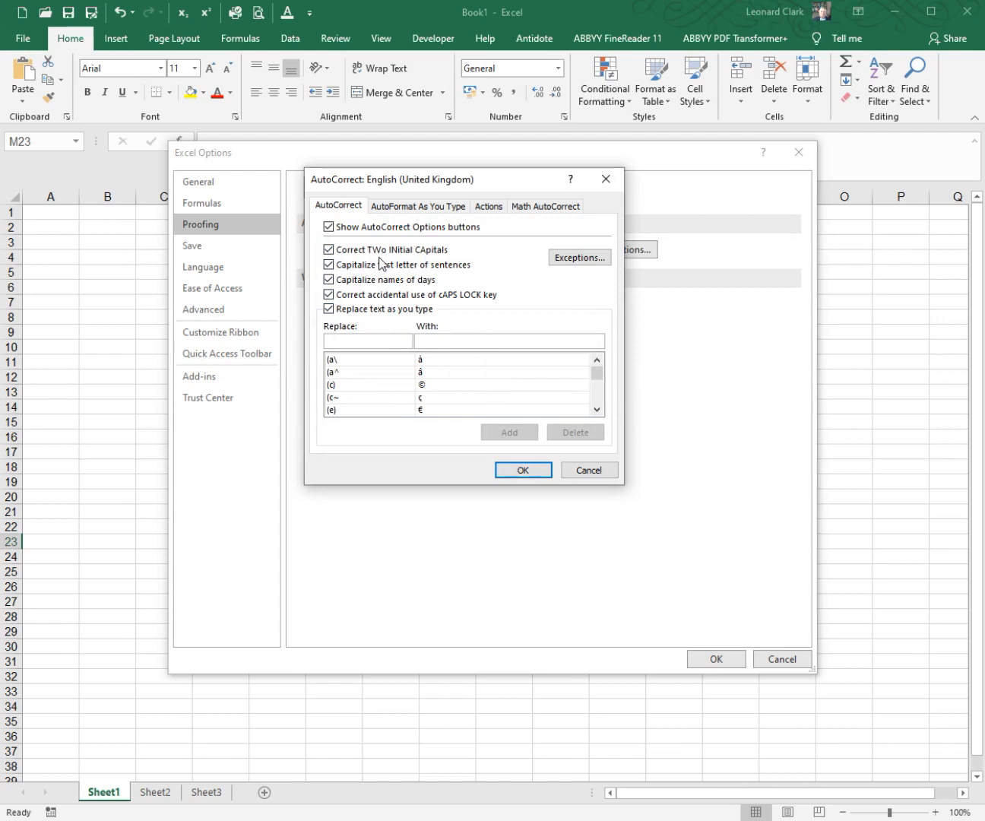
pyautogui.click(530, 470)
pyautogui.click(700, 659)
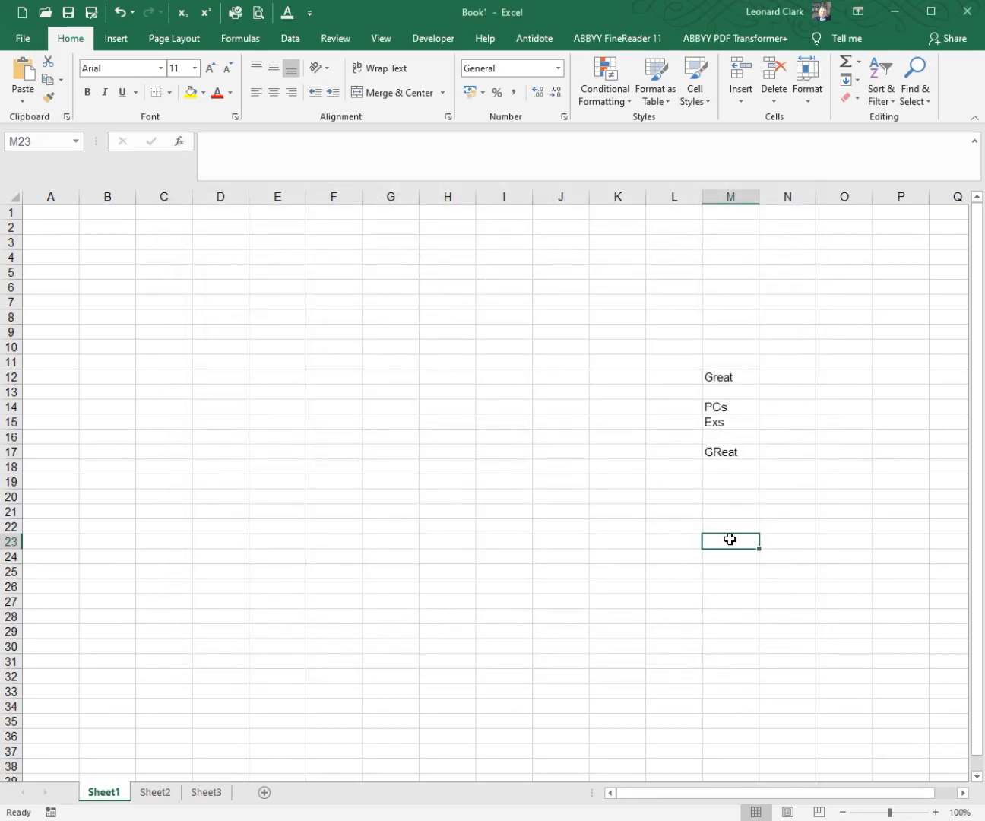
# Step: Test the correction and its exception by entering GReat in cell M23 and EXs in M25
pyautogui.write('GReat')
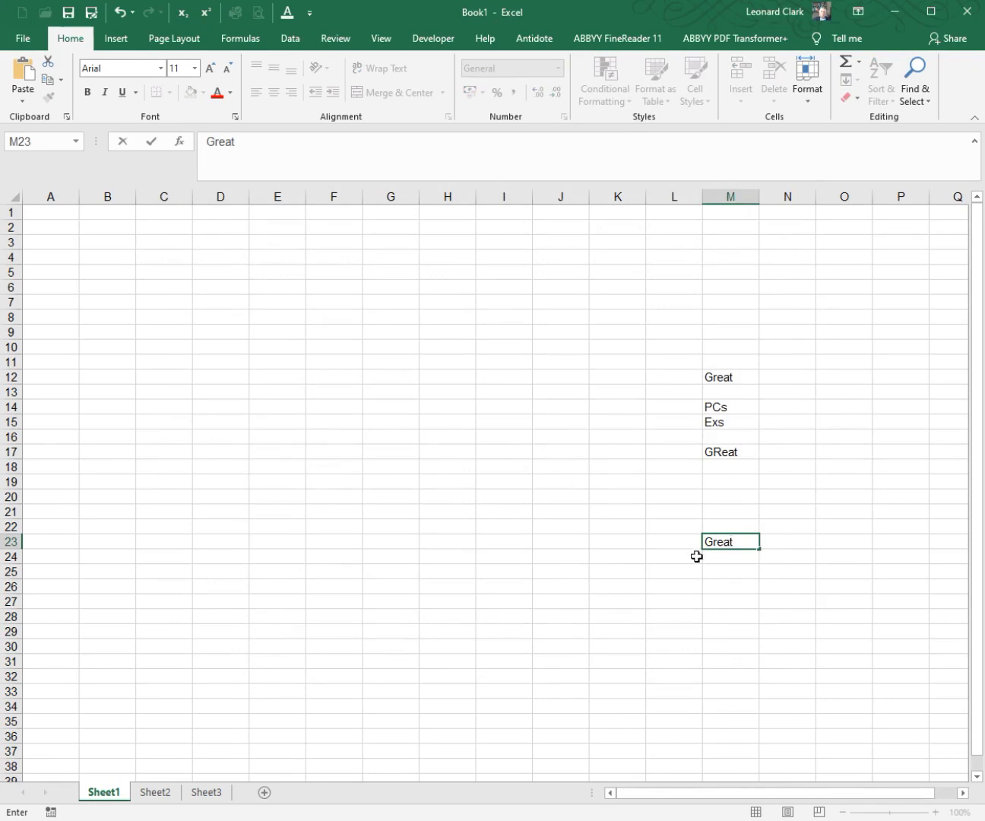
pyautogui.click(725, 574)
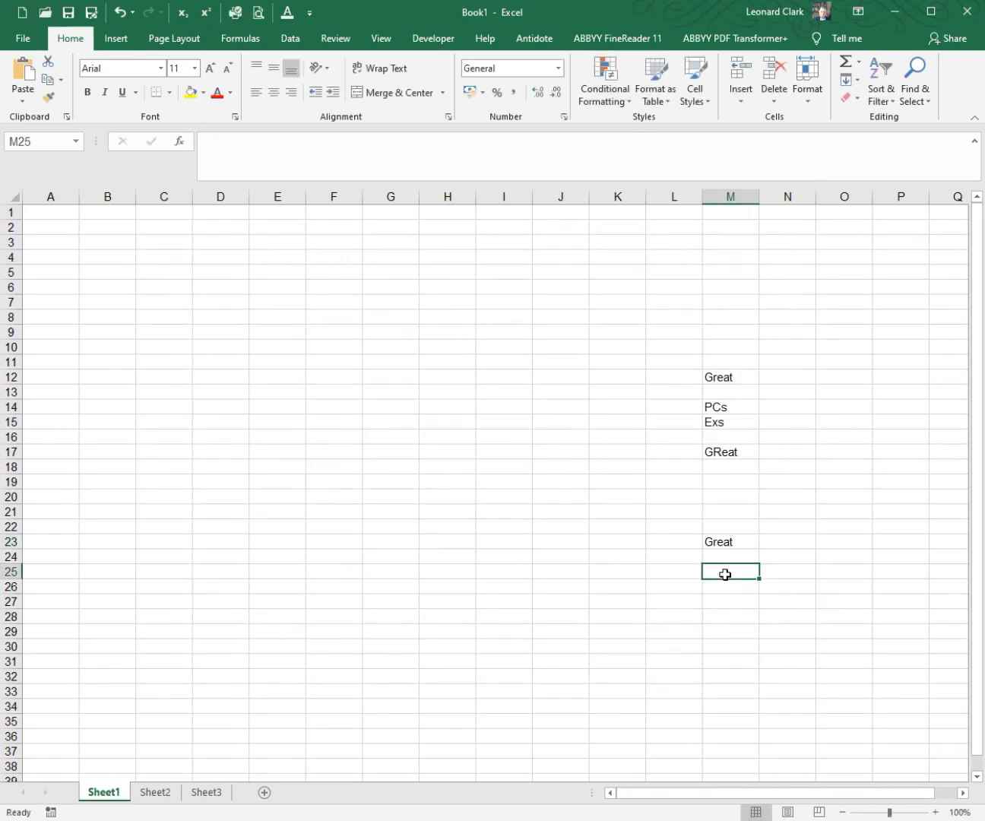
pyautogui.write('EXs')
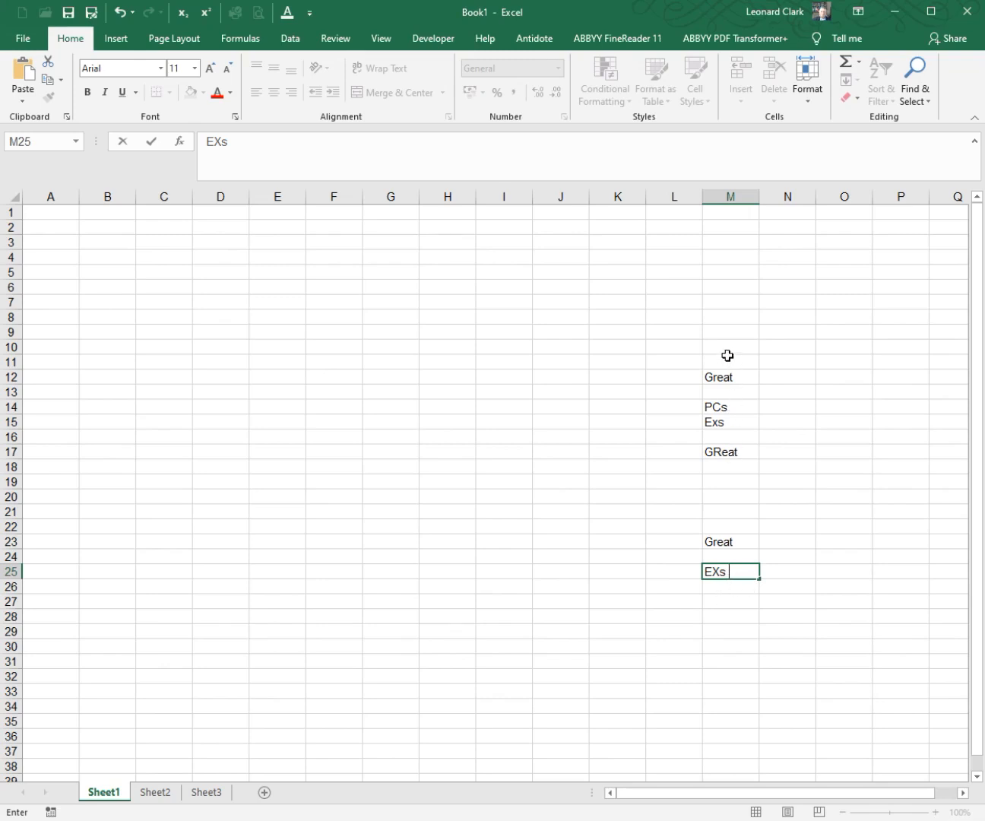
# Step: Clear the contents of cells M11 to M27 and make M9 the active cell
pyautogui.moveTo(728, 355); pyautogui.dragTo(725, 596)
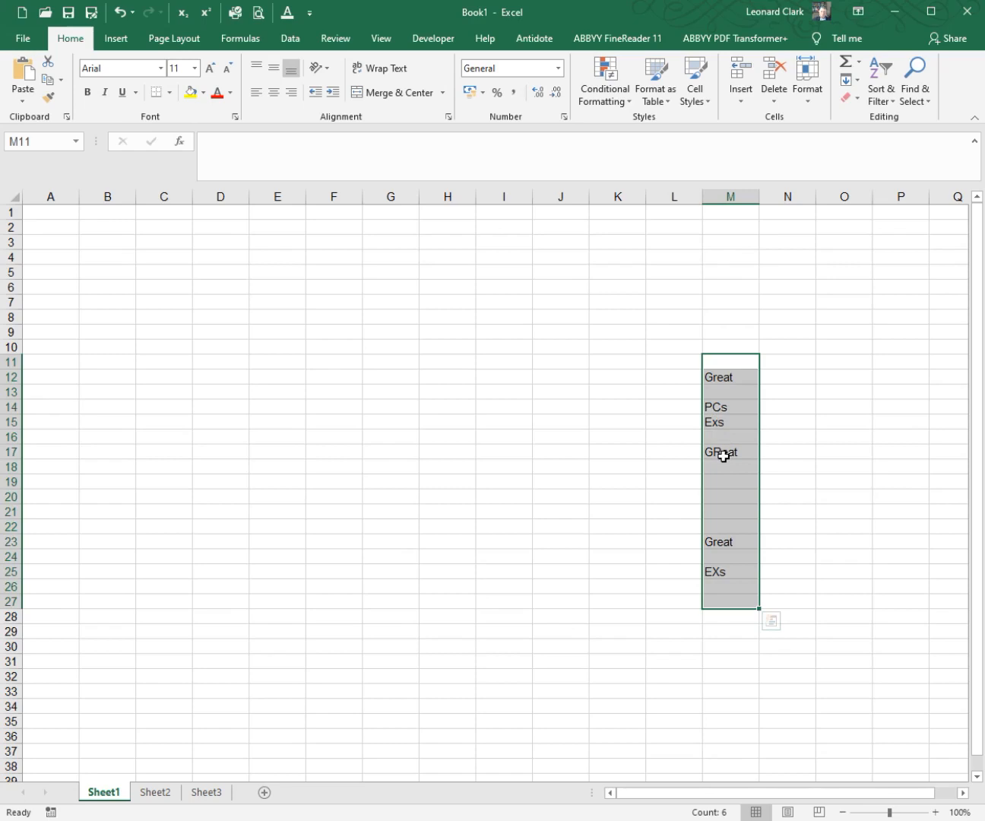
pyautogui.rightClick(719, 604)
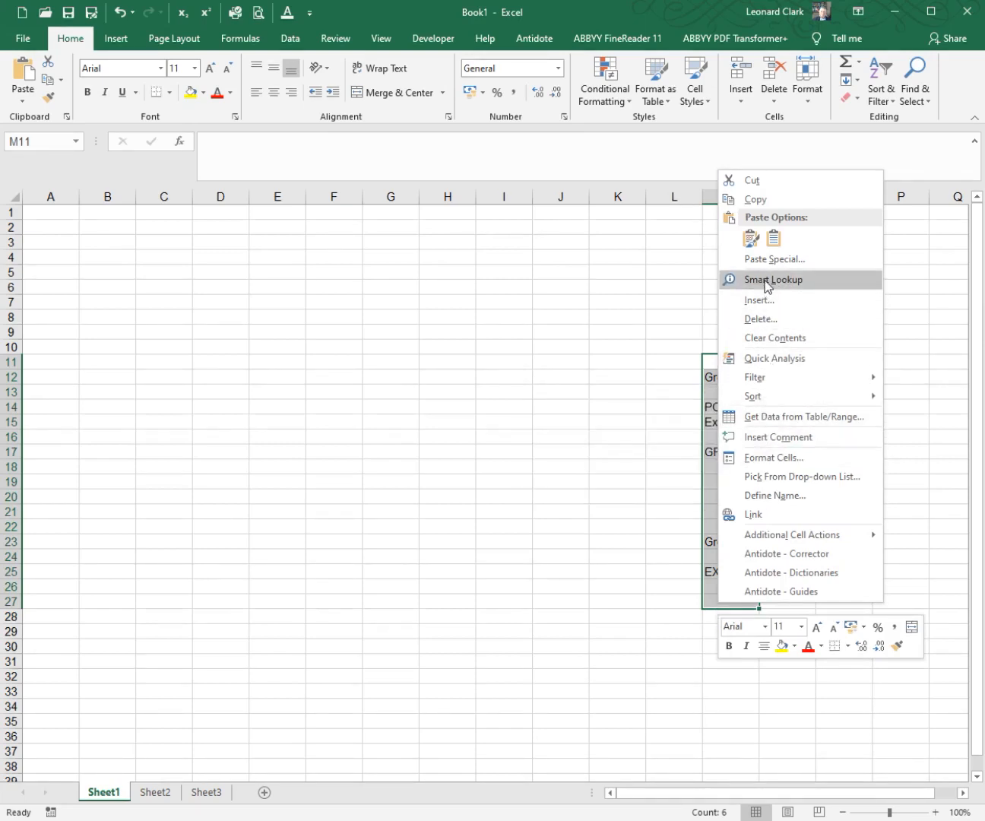
pyautogui.click(774, 337)
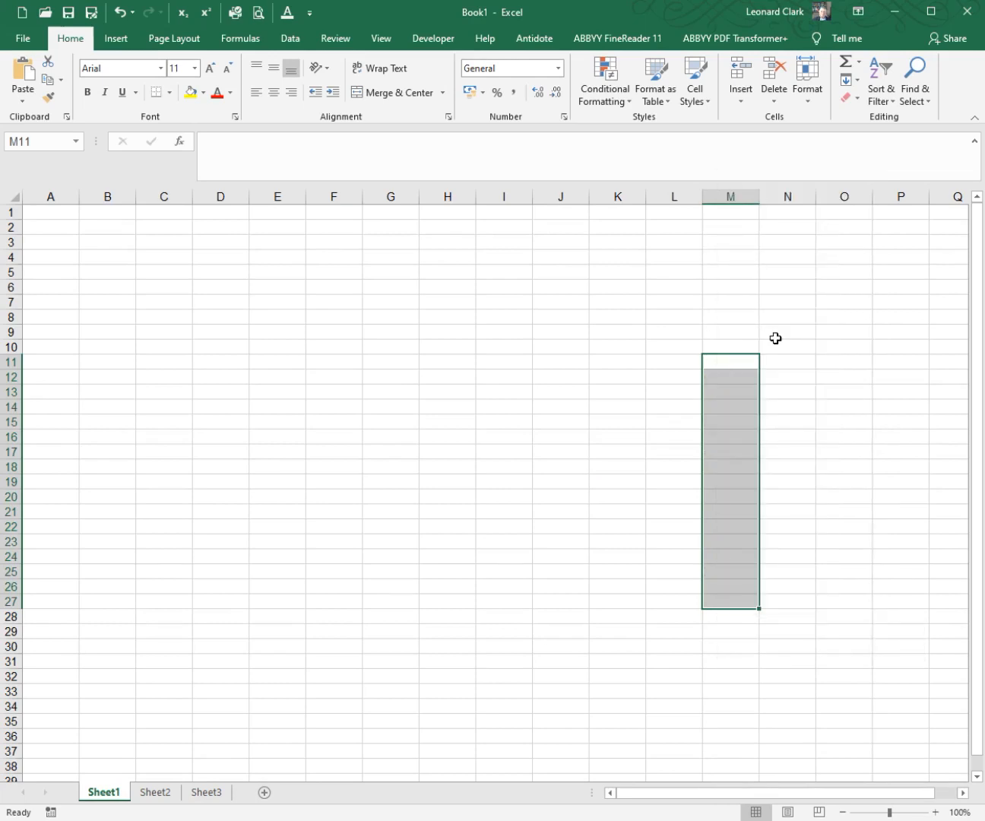
pyautogui.click(739, 337)
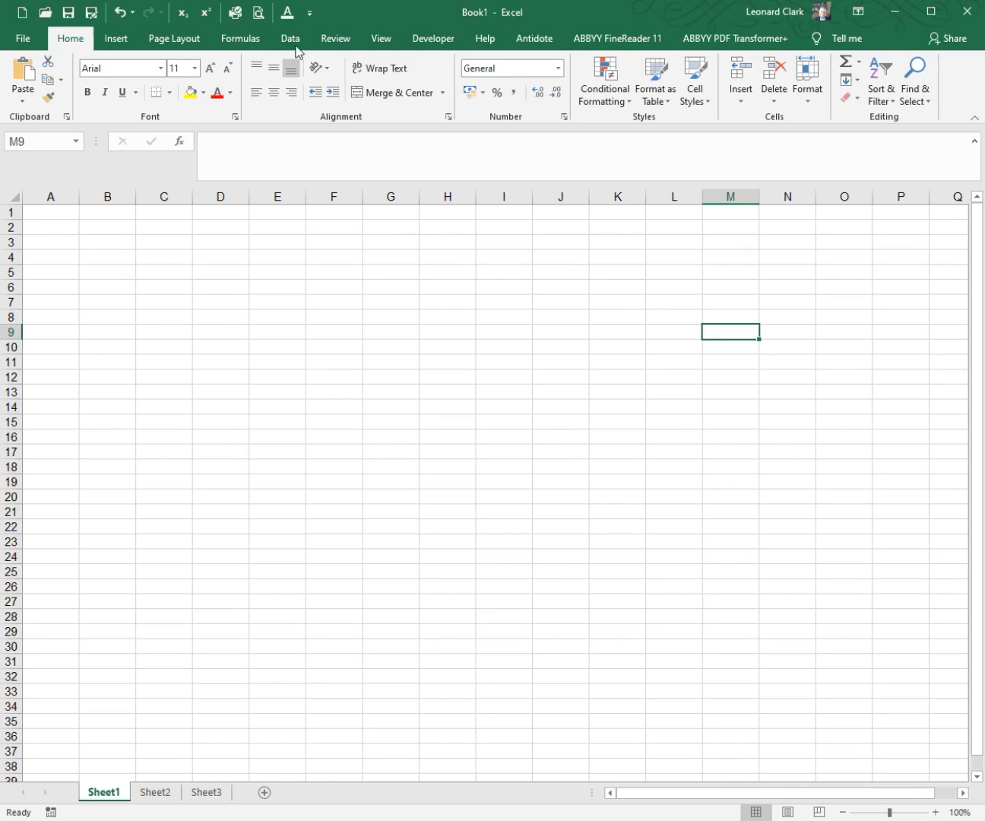
# Step: Delete EXs from the INitial CAps list of AutoCorrect exceptions and apply the AutoCorrect and program options
pyautogui.click(310, 13)
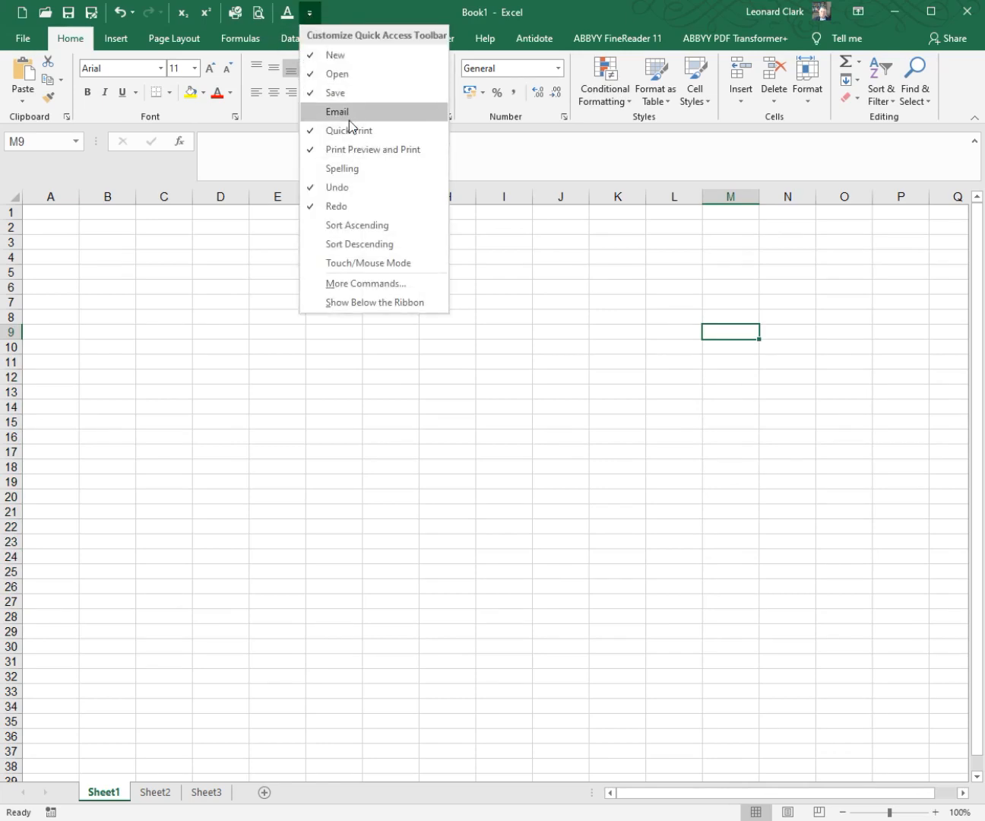
pyautogui.click(376, 282)
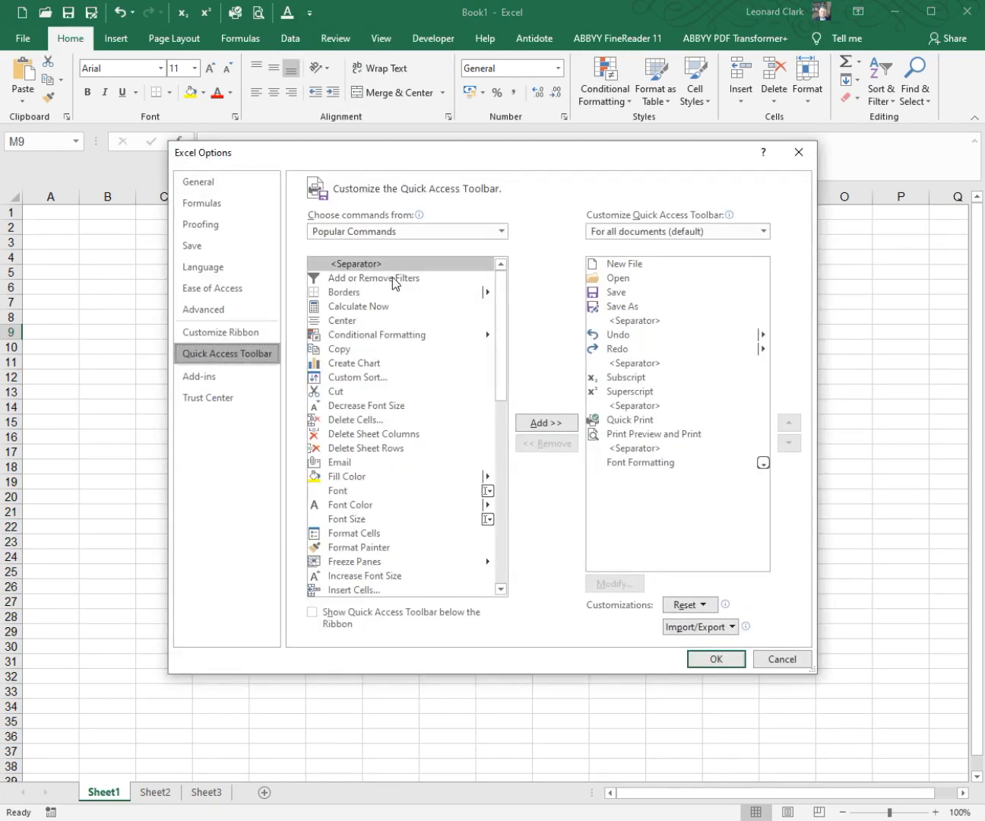
pyautogui.click(248, 228)
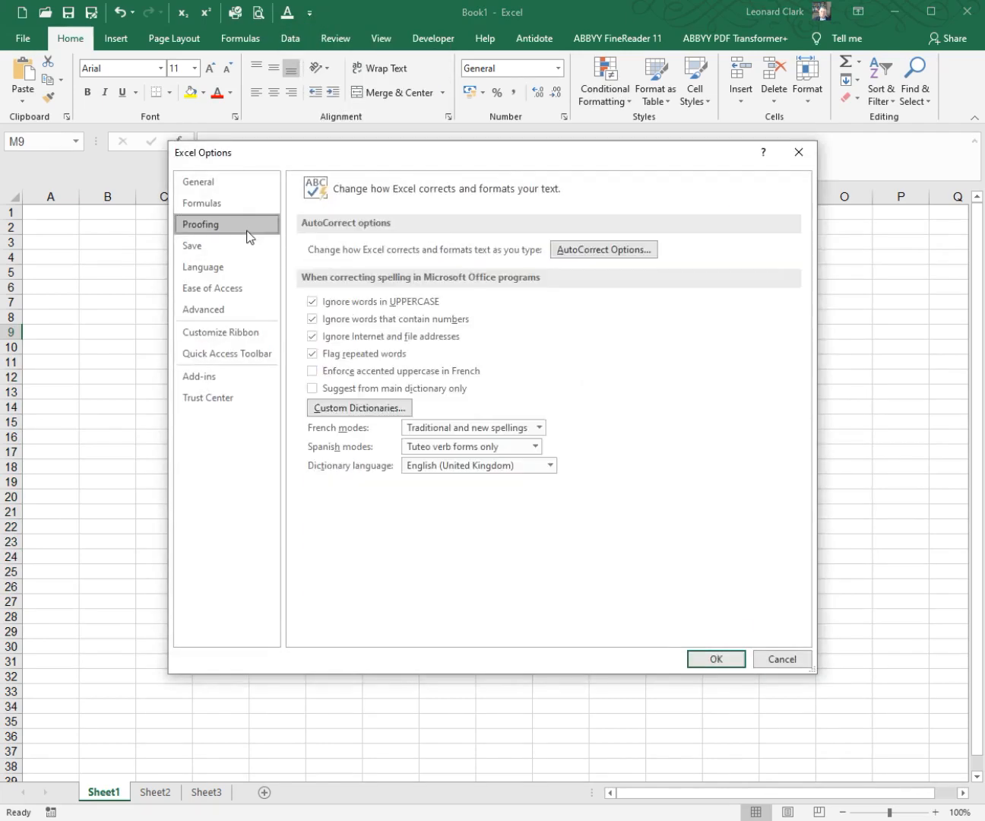
pyautogui.click(589, 252)
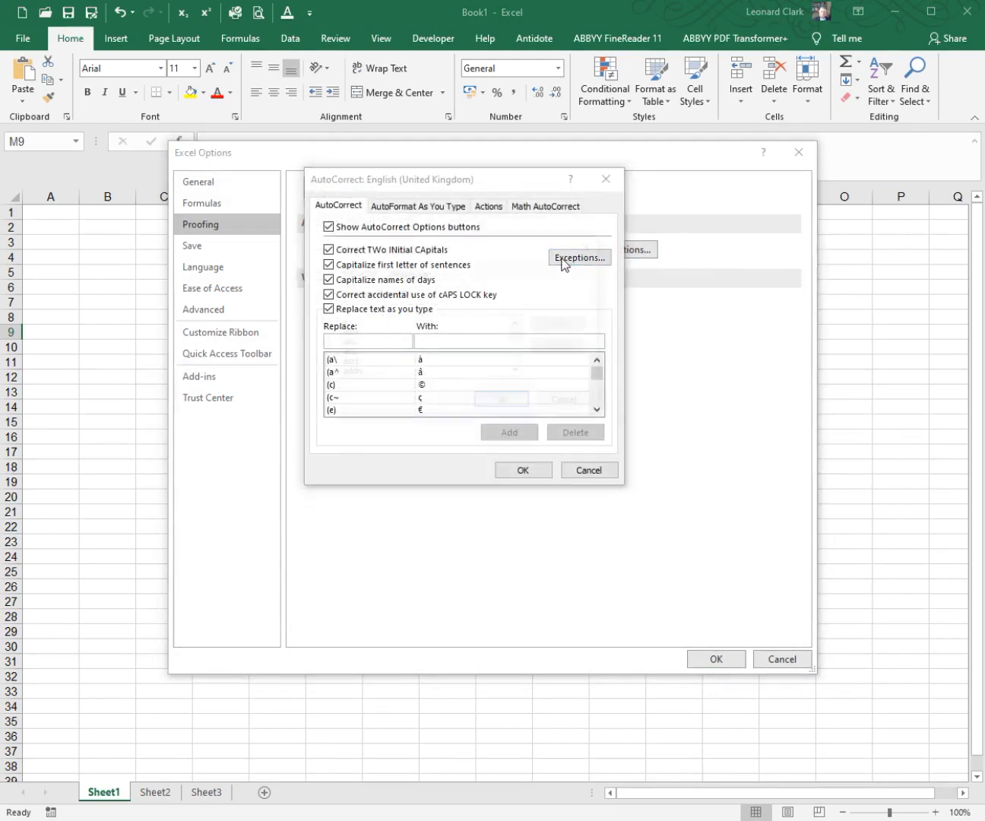
pyautogui.click(551, 260)
pyautogui.click(413, 272)
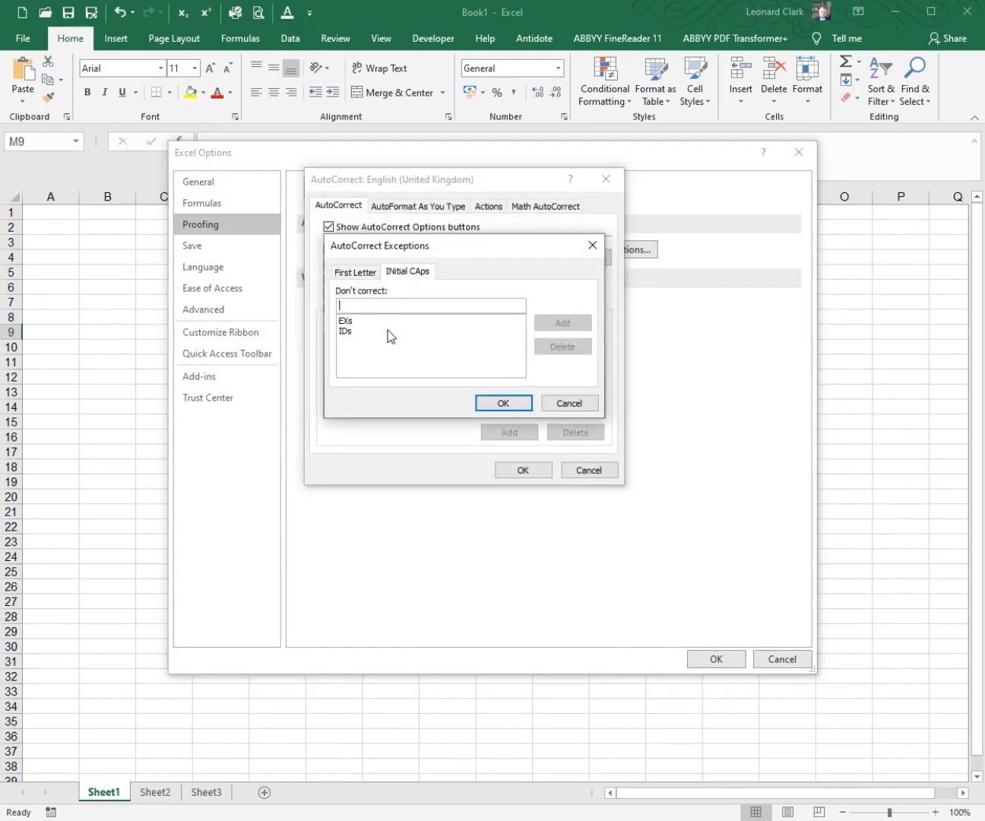
pyautogui.click(347, 322)
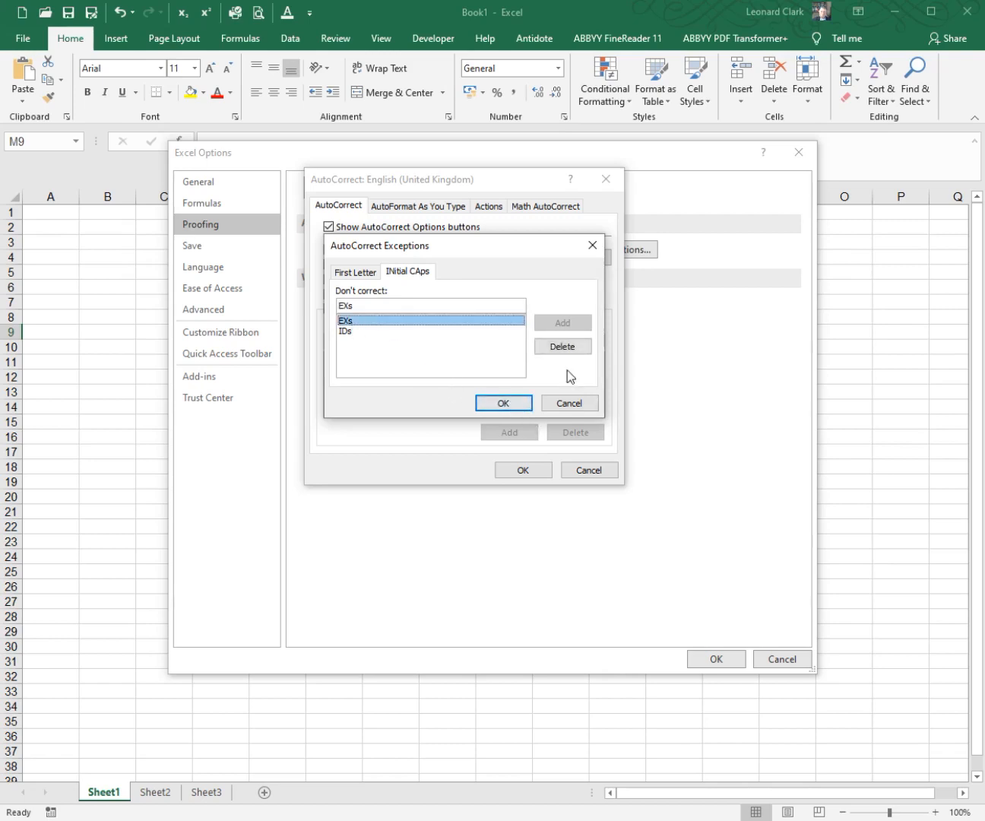
pyautogui.click(566, 347)
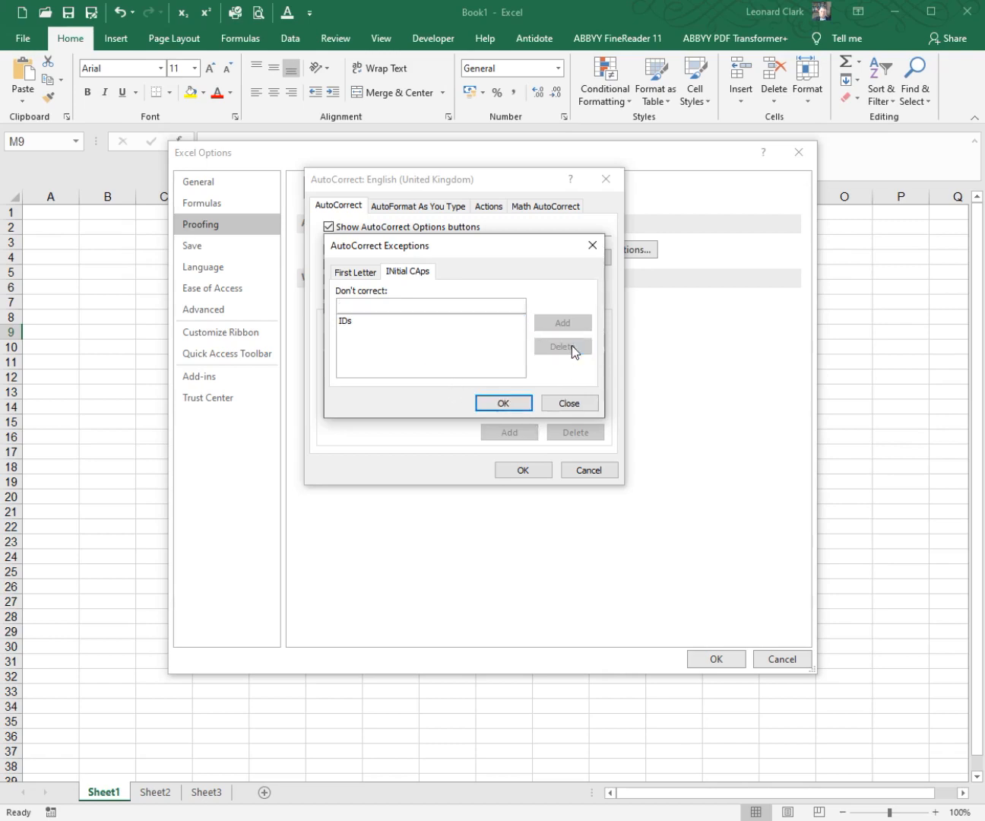
pyautogui.click(498, 402)
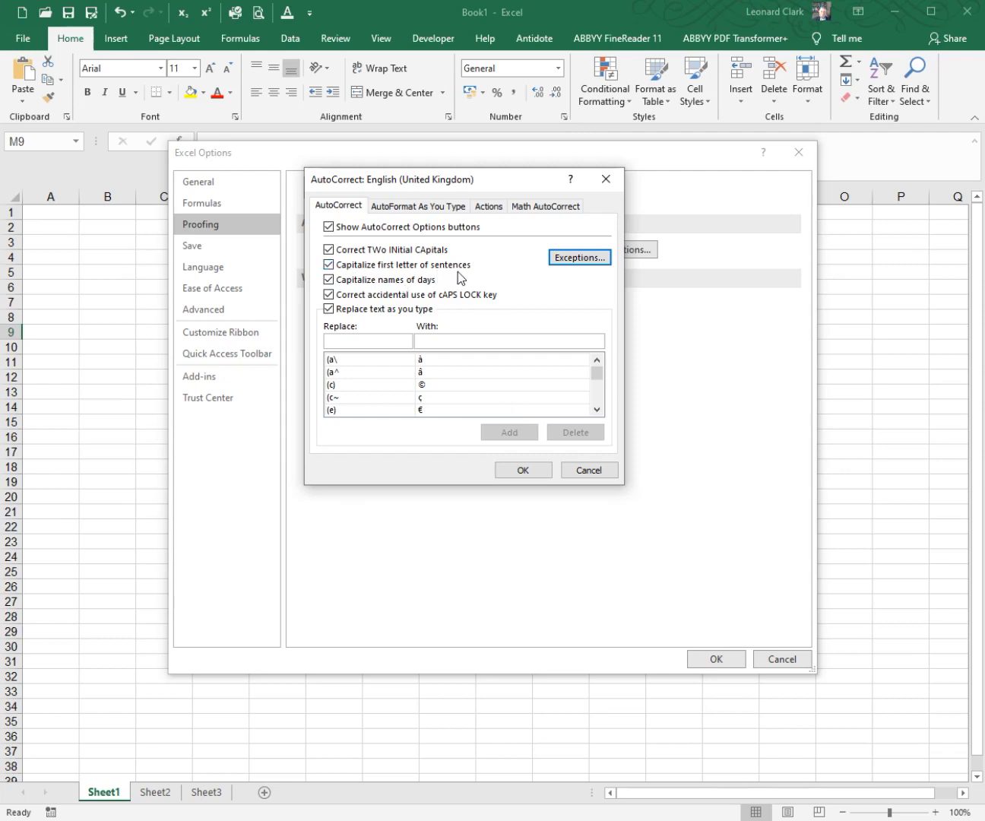
pyautogui.click(523, 469)
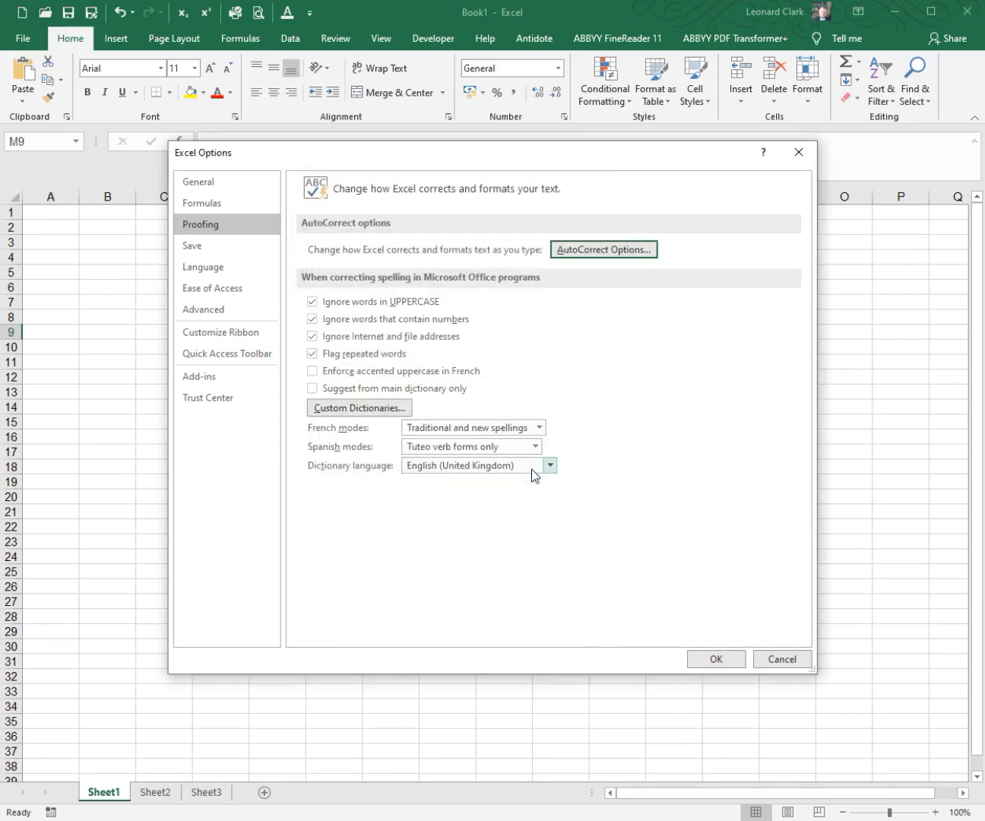
pyautogui.click(726, 662)
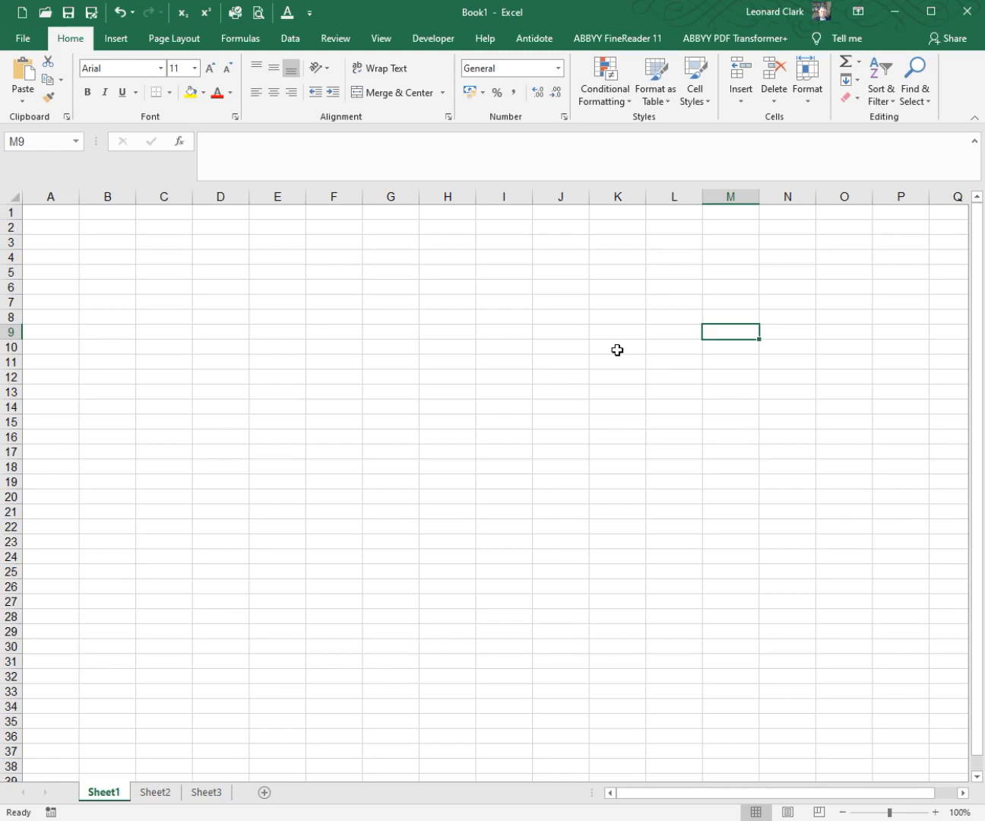
# Step: Test sentence capitalization by entering "this is a sentence." in cell M9
pyautogui.write('this is a sentence.')
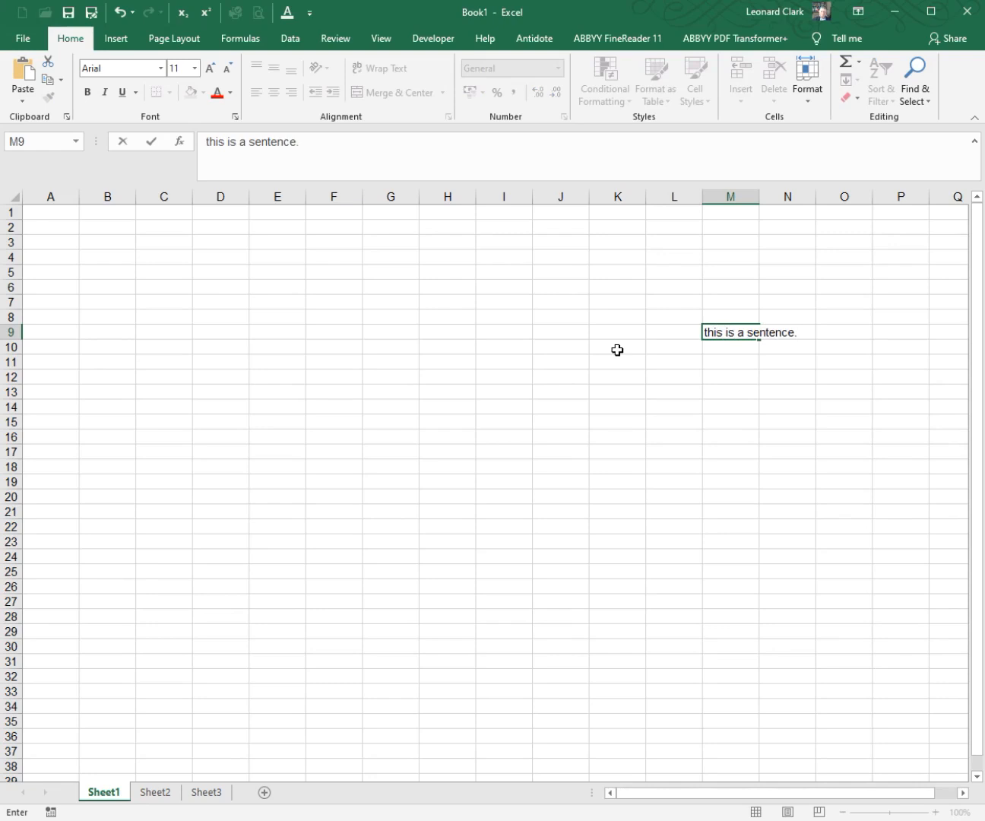
pyautogui.press('Return')
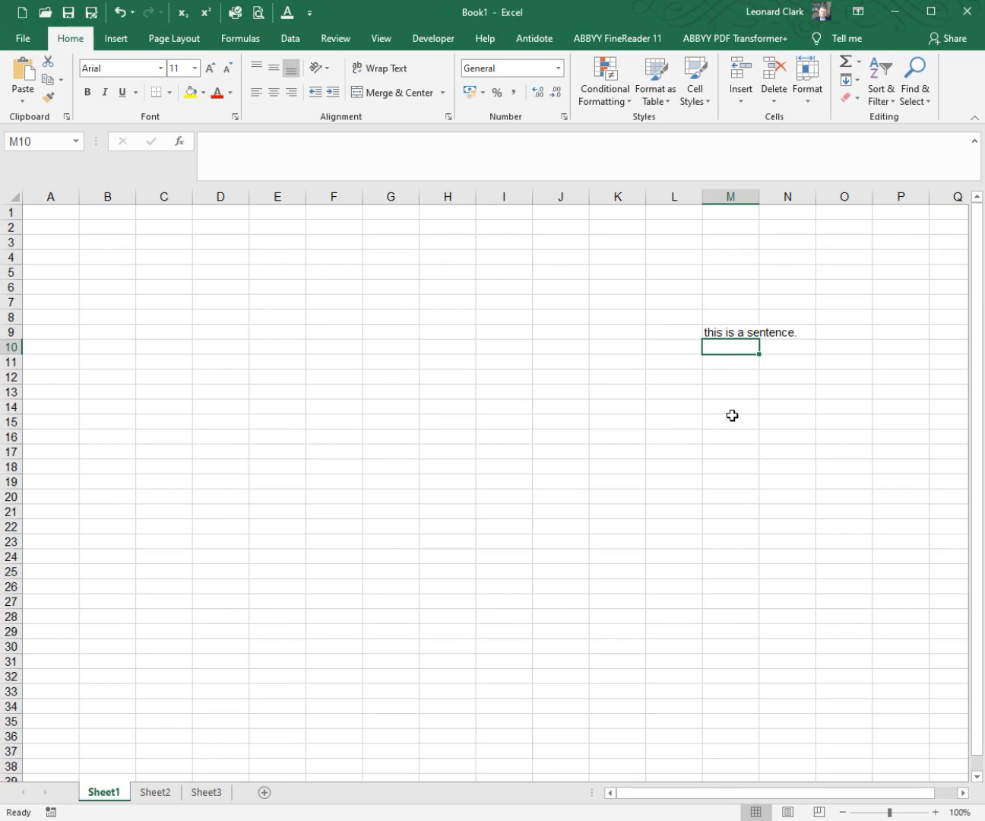
# Step: Test the caps lock correction by entering "I went to SPAIN LAST YEAR" in cell M10
pyautogui.write('I went to')
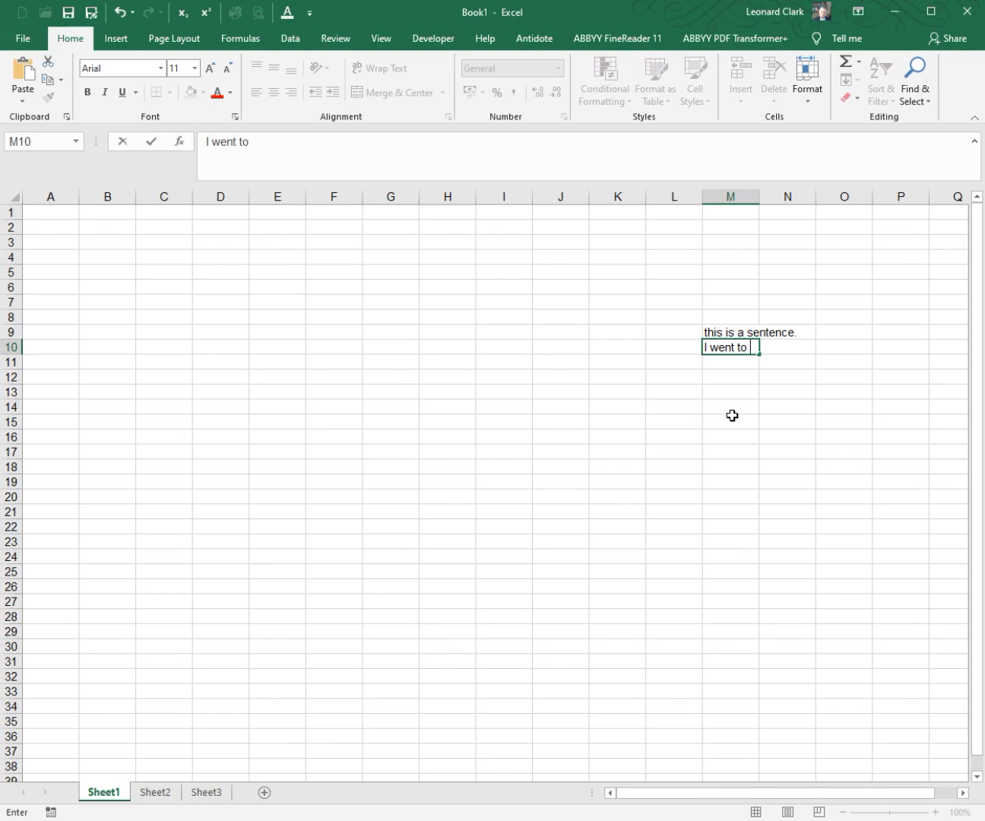
pyautogui.write('SPAIN LAST YEAR')
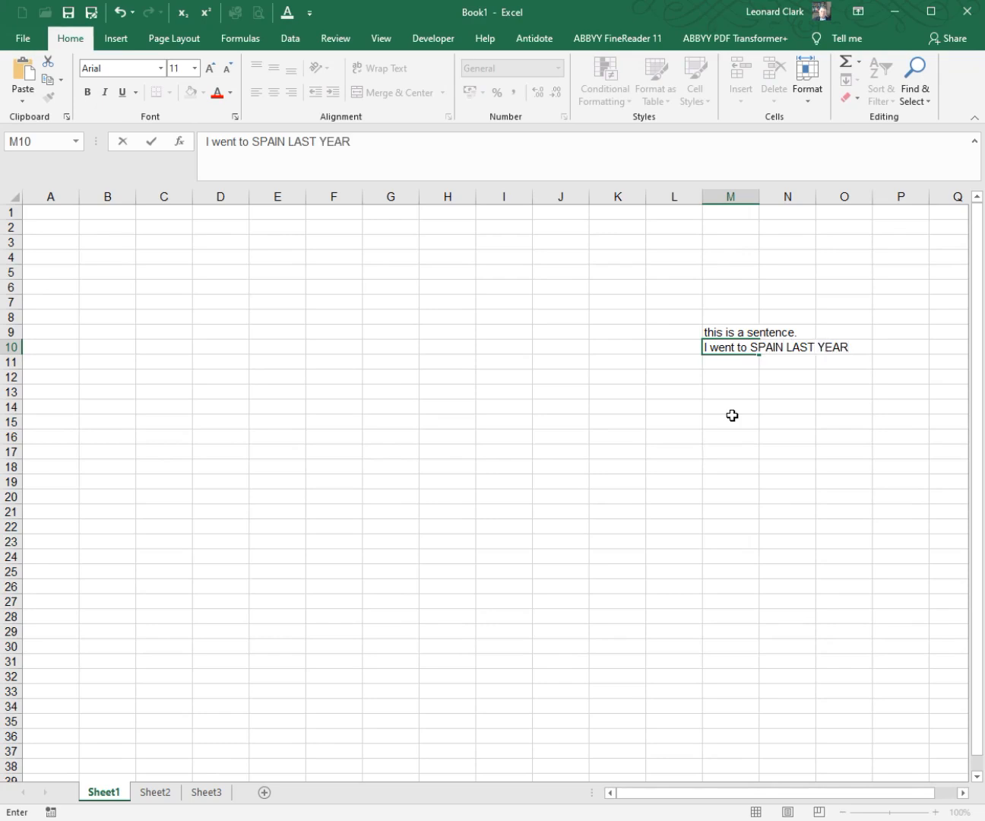
pyautogui.click(731, 363)
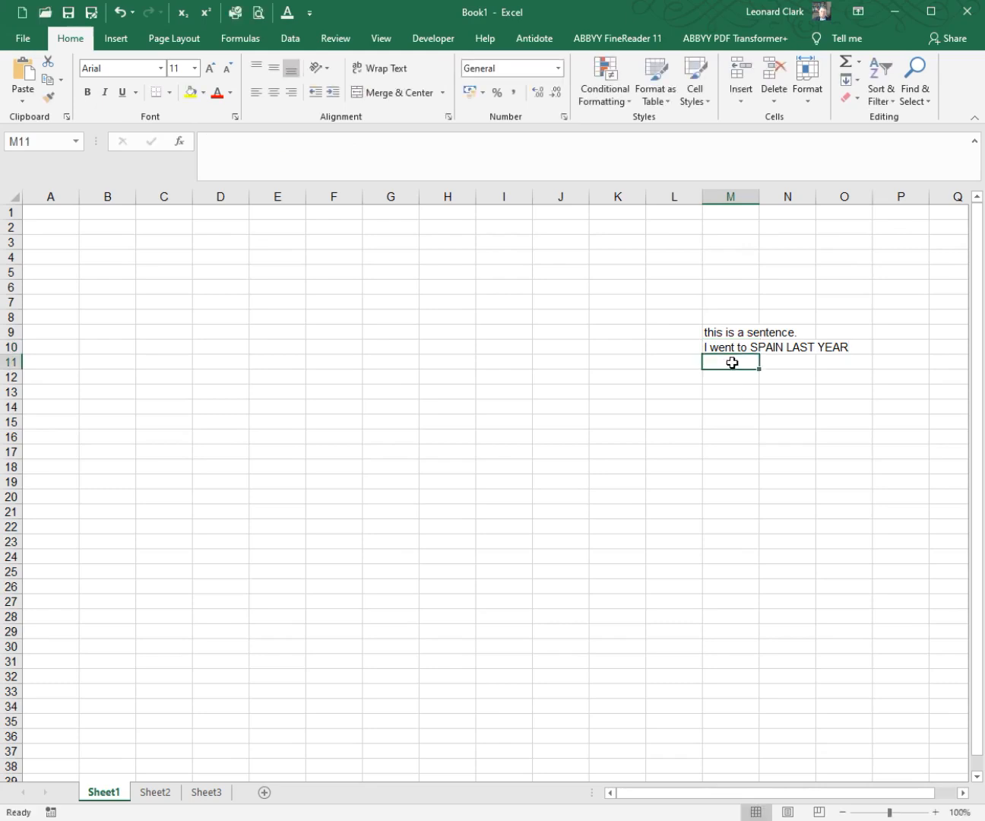
# Step: Review the capitalization and caps lock settings in the AutoCorrect options, leaving both options dialogs without changes
pyautogui.click(310, 13)
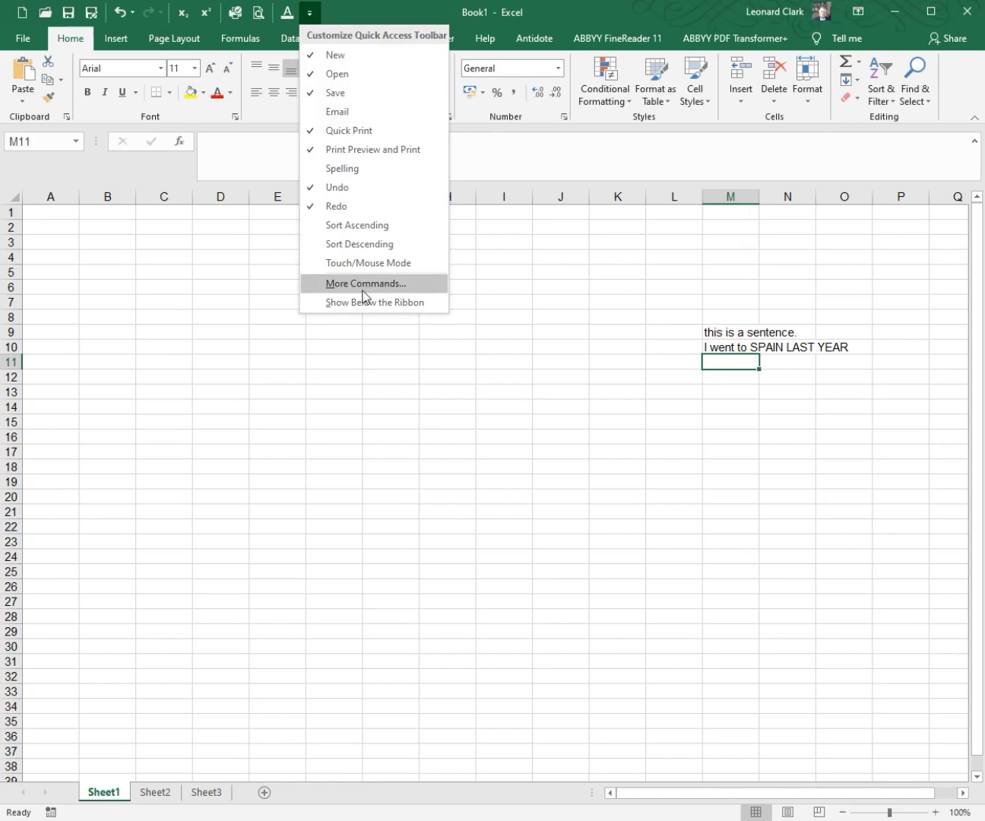
pyautogui.click(368, 282)
pyautogui.click(254, 223)
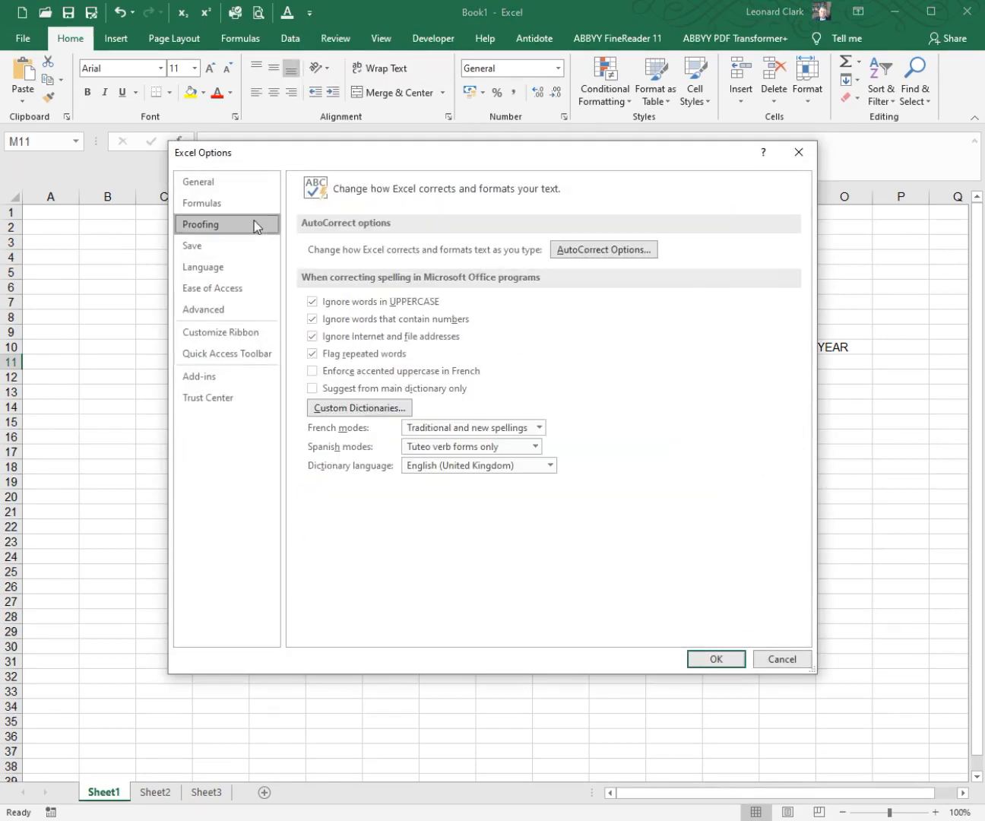
pyautogui.click(588, 251)
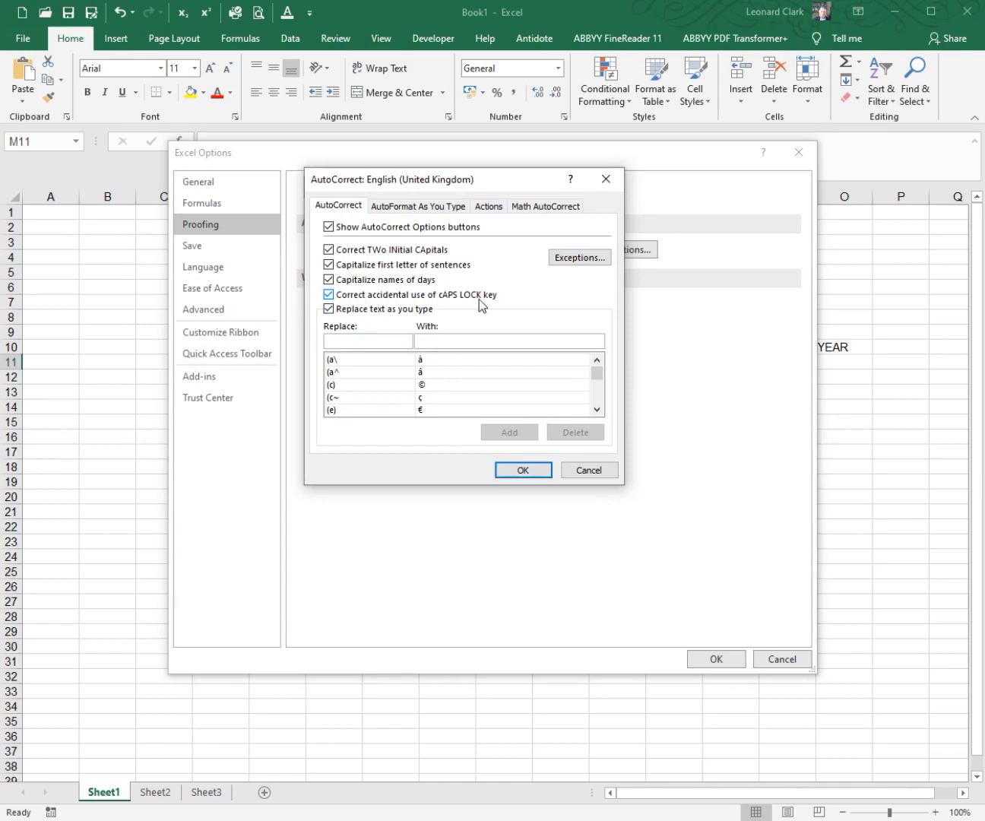
pyautogui.click(591, 470)
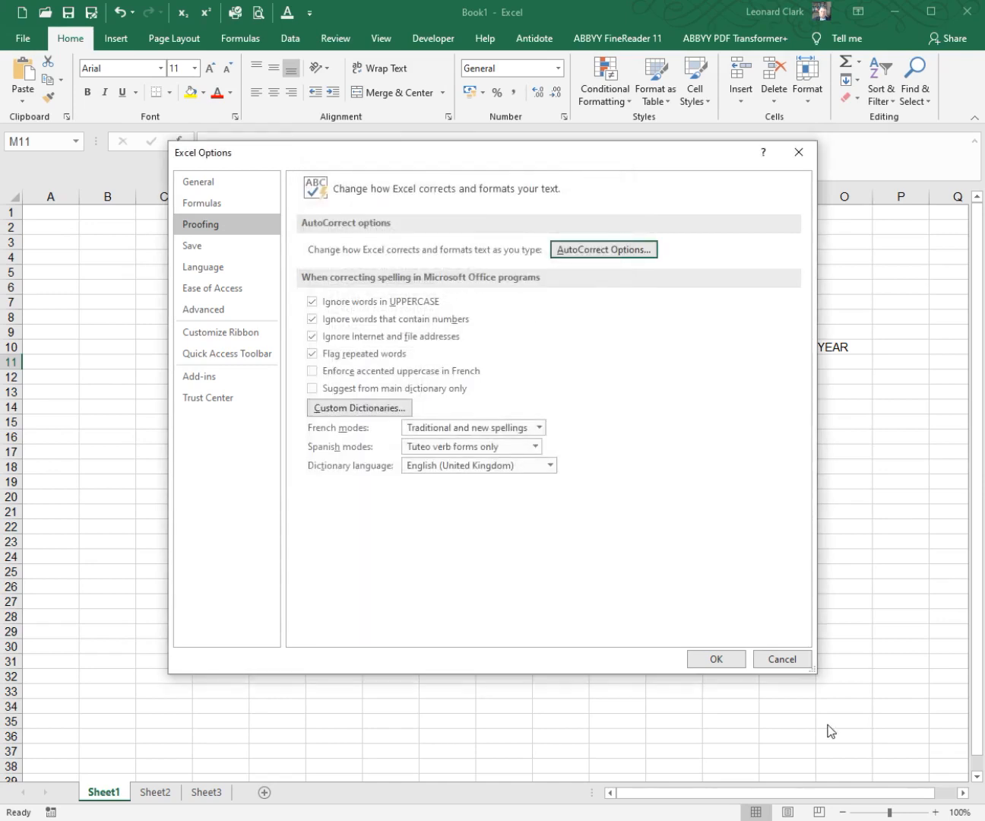
pyautogui.click(797, 660)
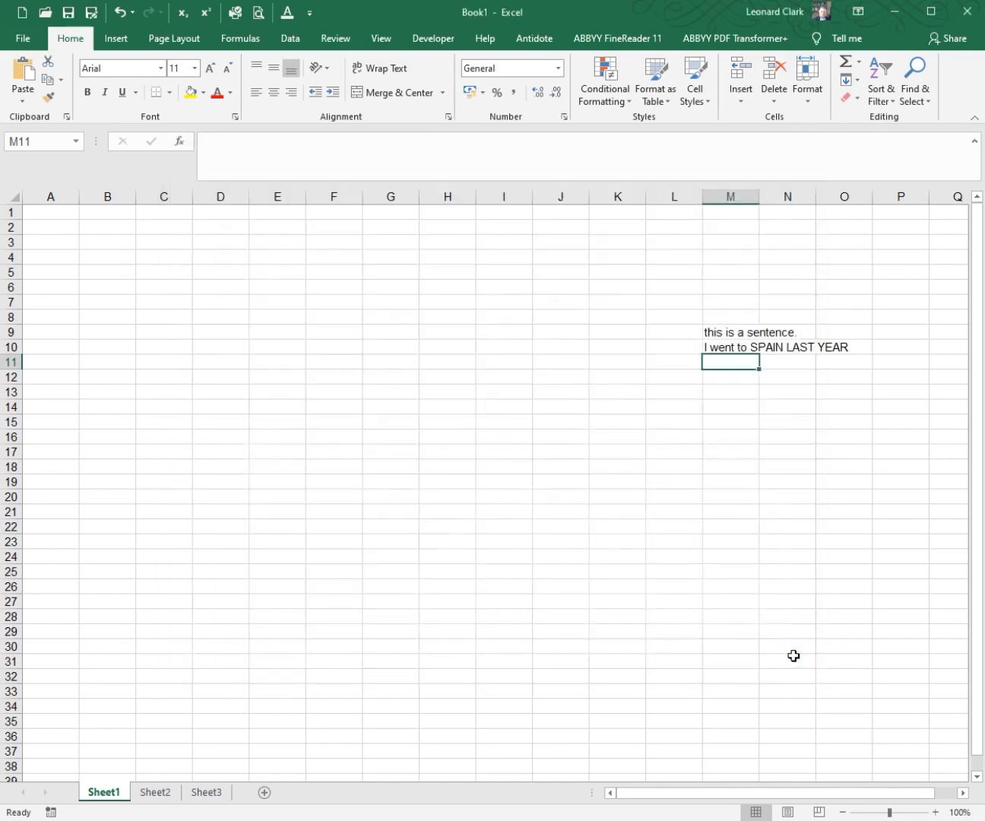
# Step: Run a spelling check starting from cell M10 and continue it at the beginning of the sheet
pyautogui.click(745, 350)
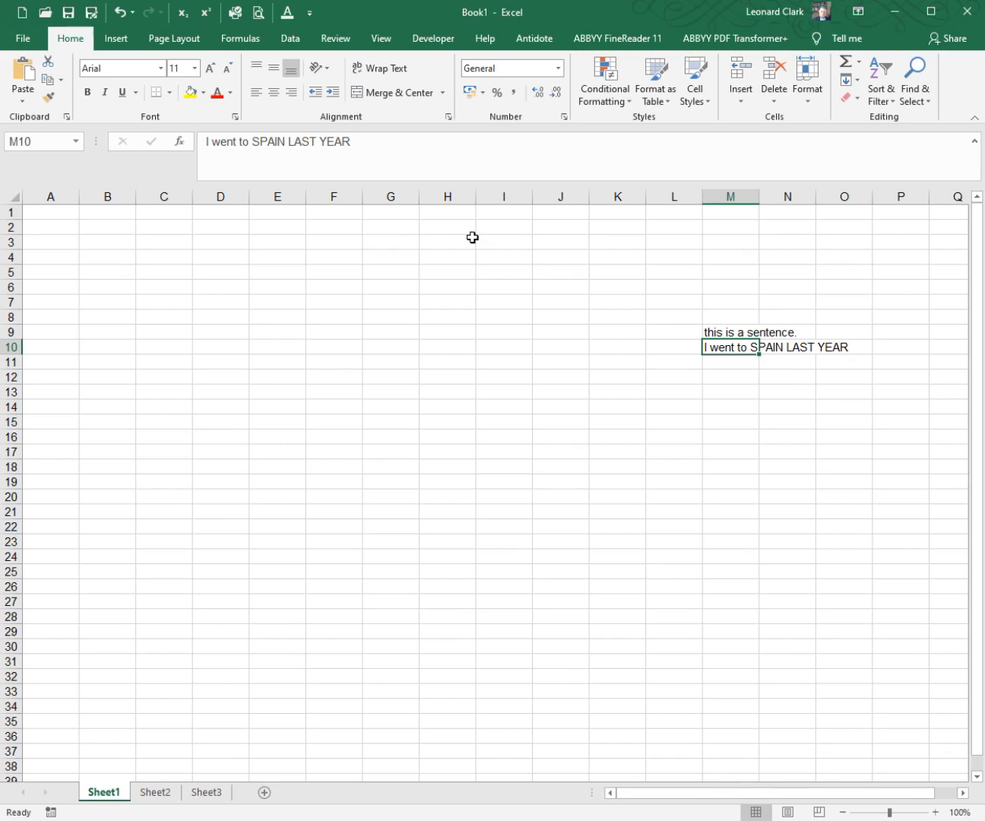
pyautogui.click(329, 42)
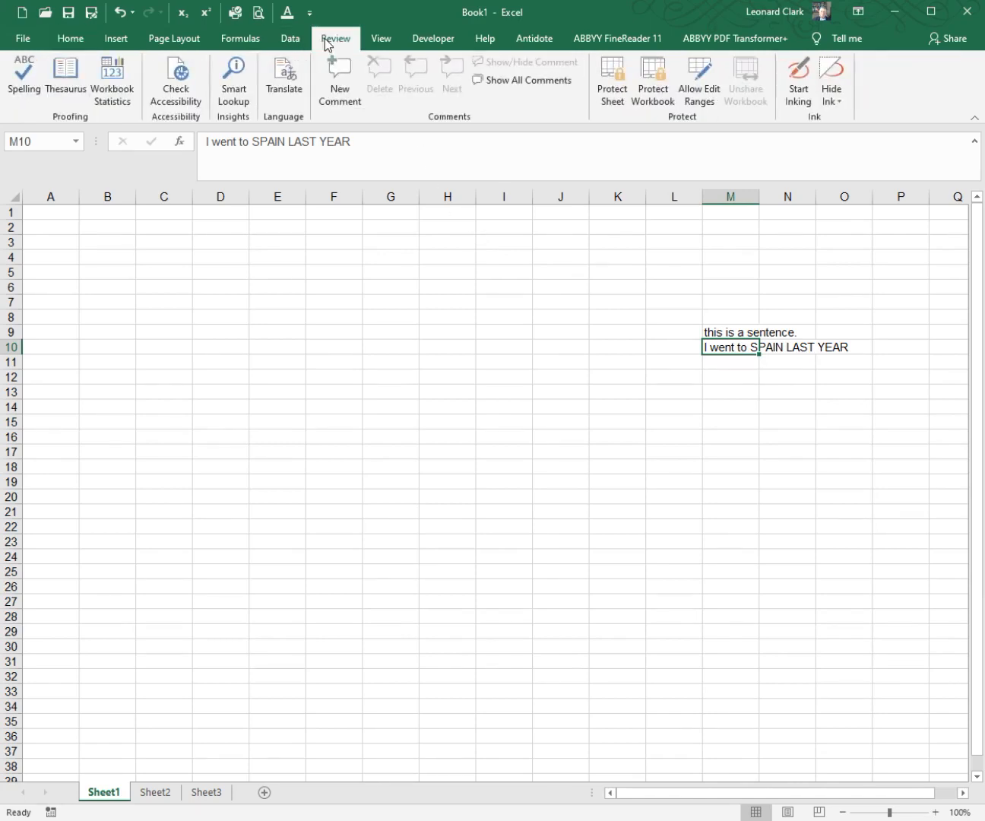
pyautogui.click(35, 92)
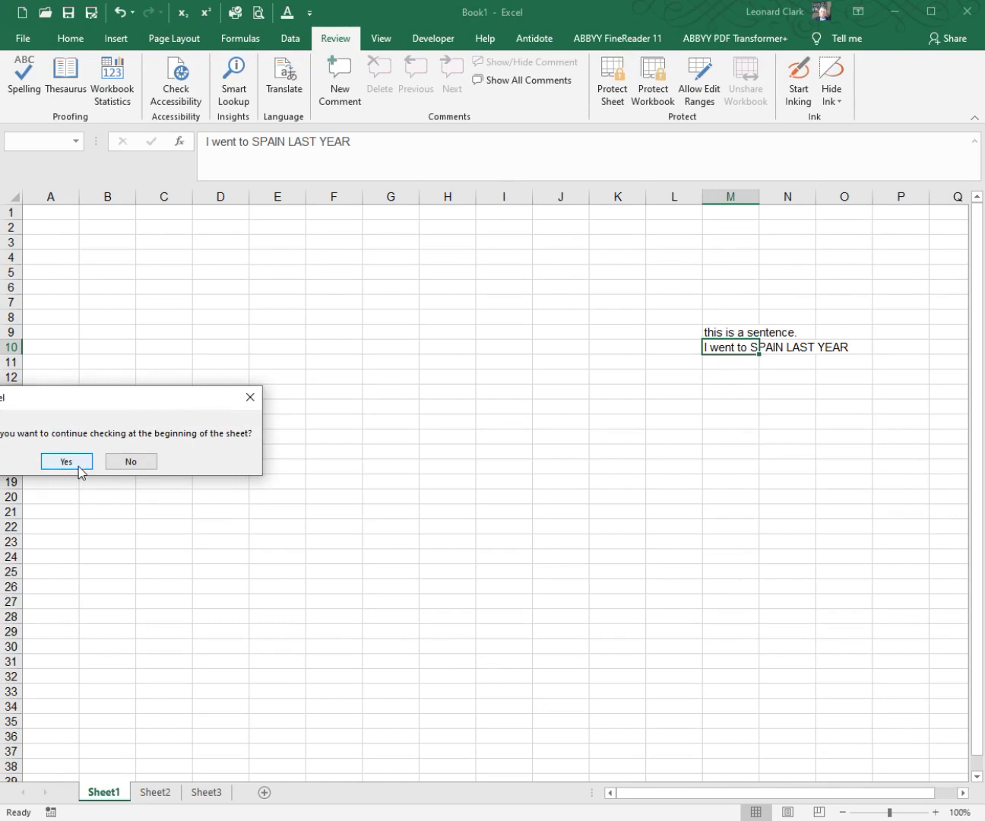
pyautogui.click(78, 463)
pyautogui.click(87, 461)
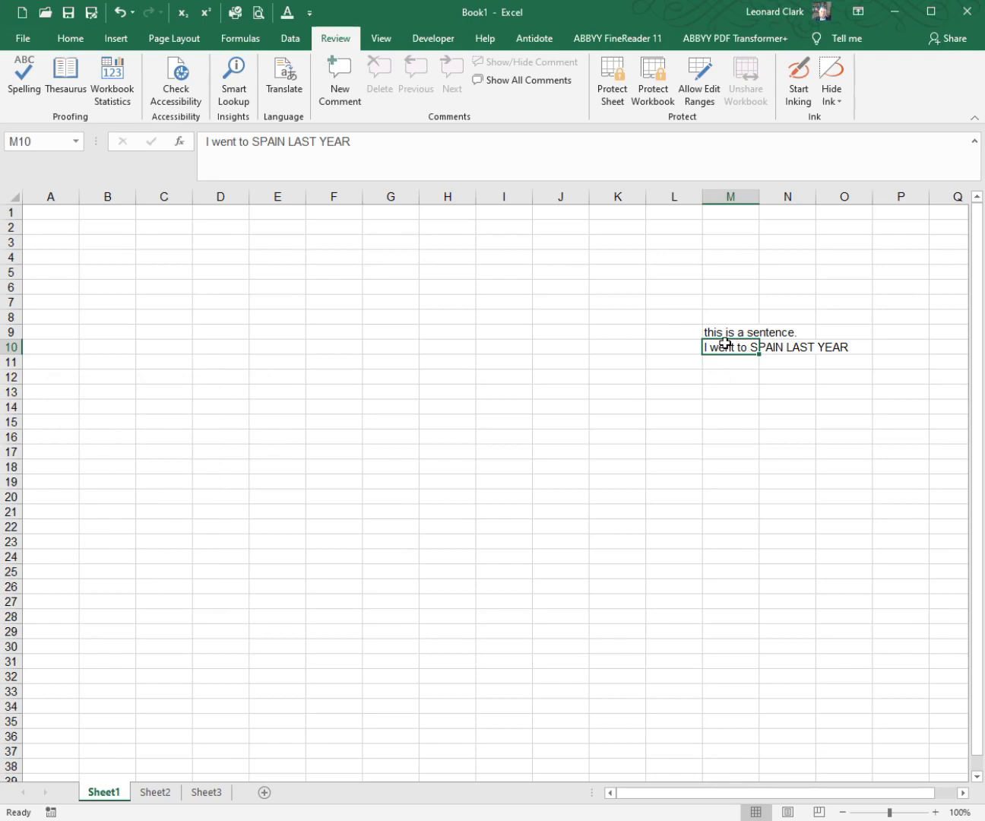
# Step: Reselect cell M10 and repeat the spelling check through the beginning of the sheet
pyautogui.click(734, 370)
pyautogui.click(723, 350)
pyautogui.click(25, 80)
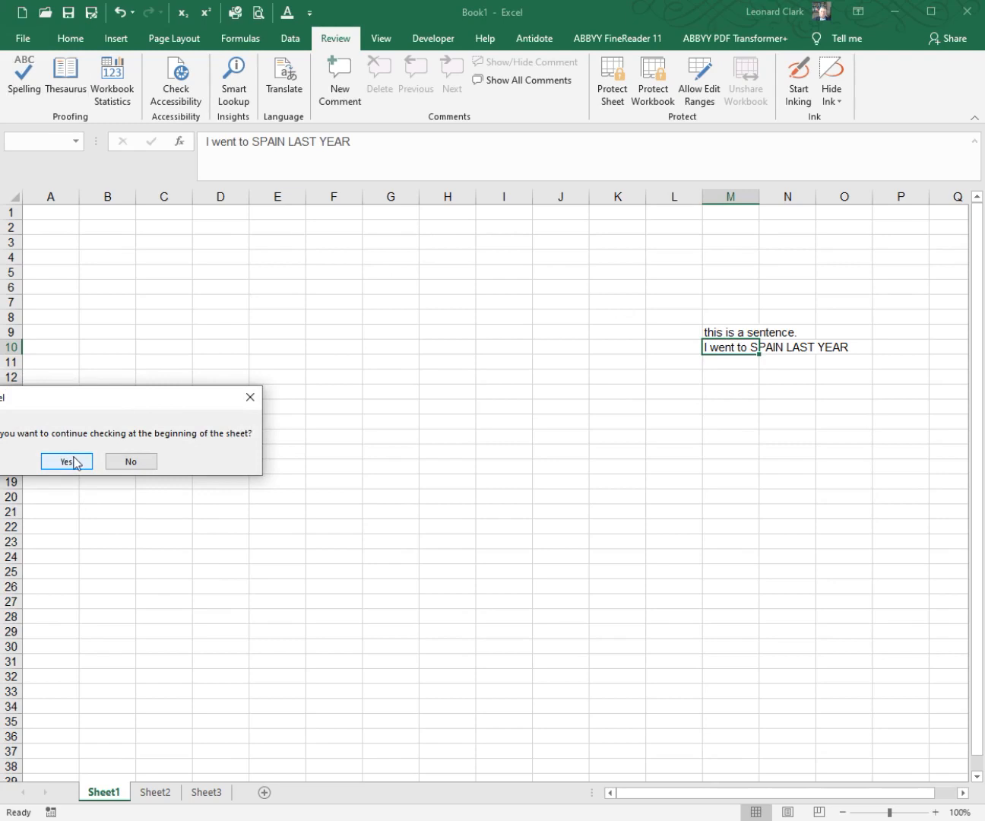
pyautogui.click(79, 462)
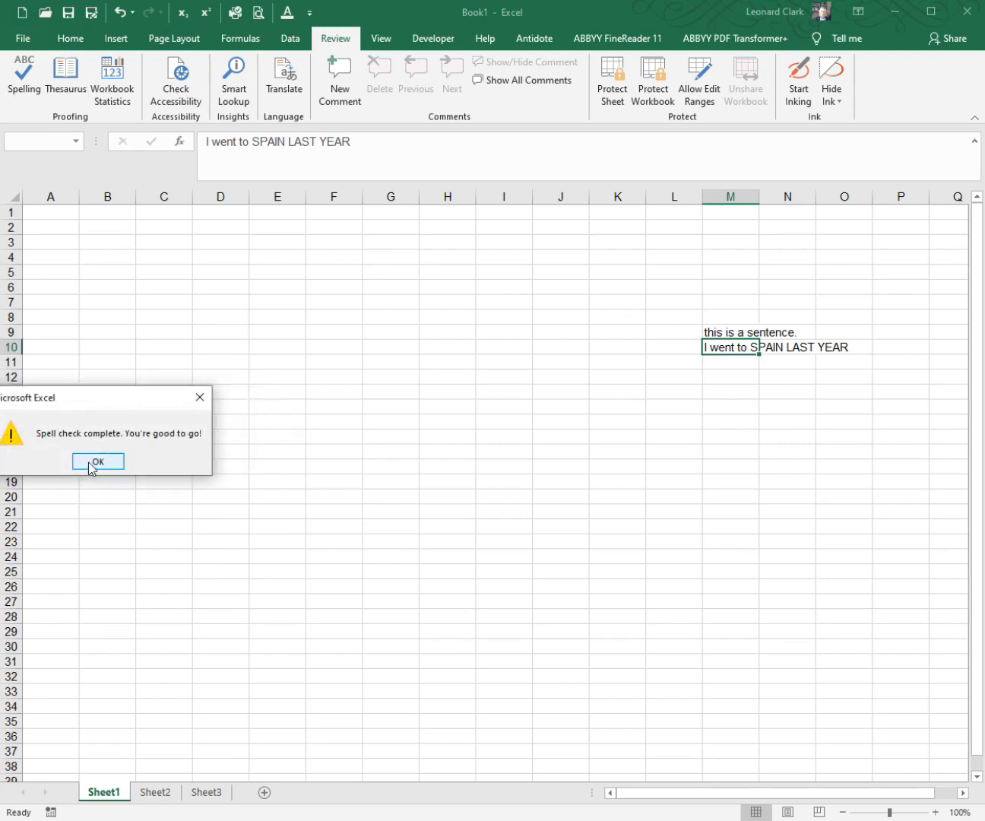
pyautogui.click(96, 462)
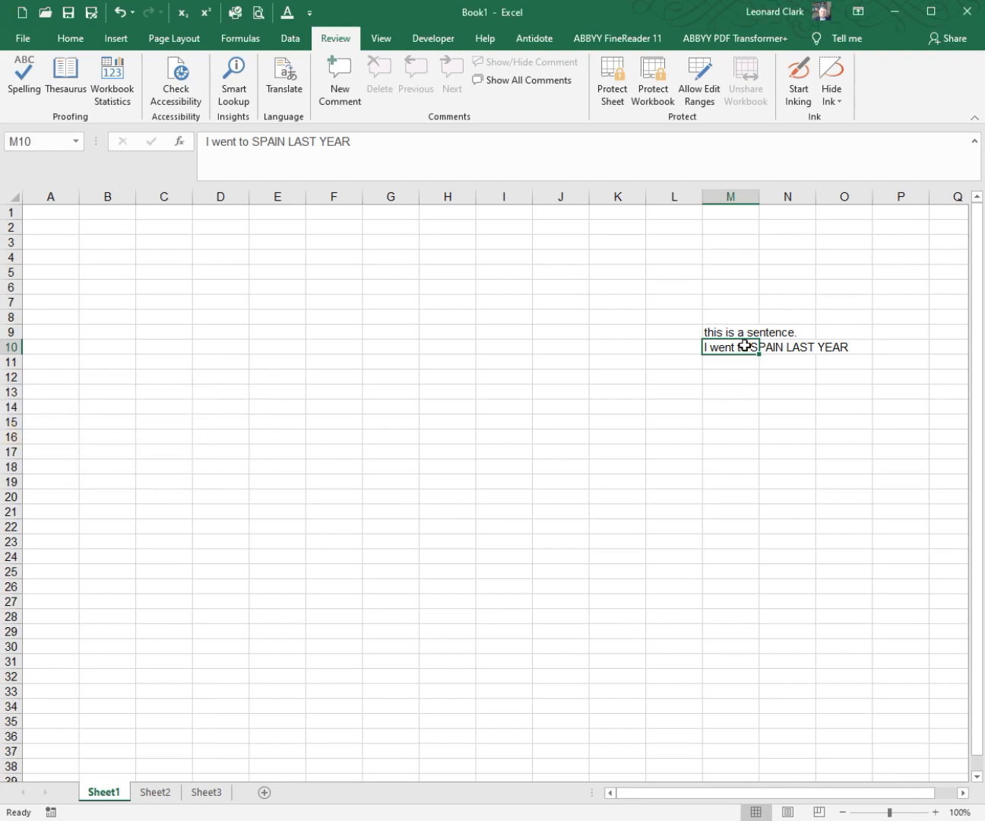
# Step: Change "LAST YEAR" to lowercase "last year" in the sentence in cell M10
pyautogui.click(287, 141)
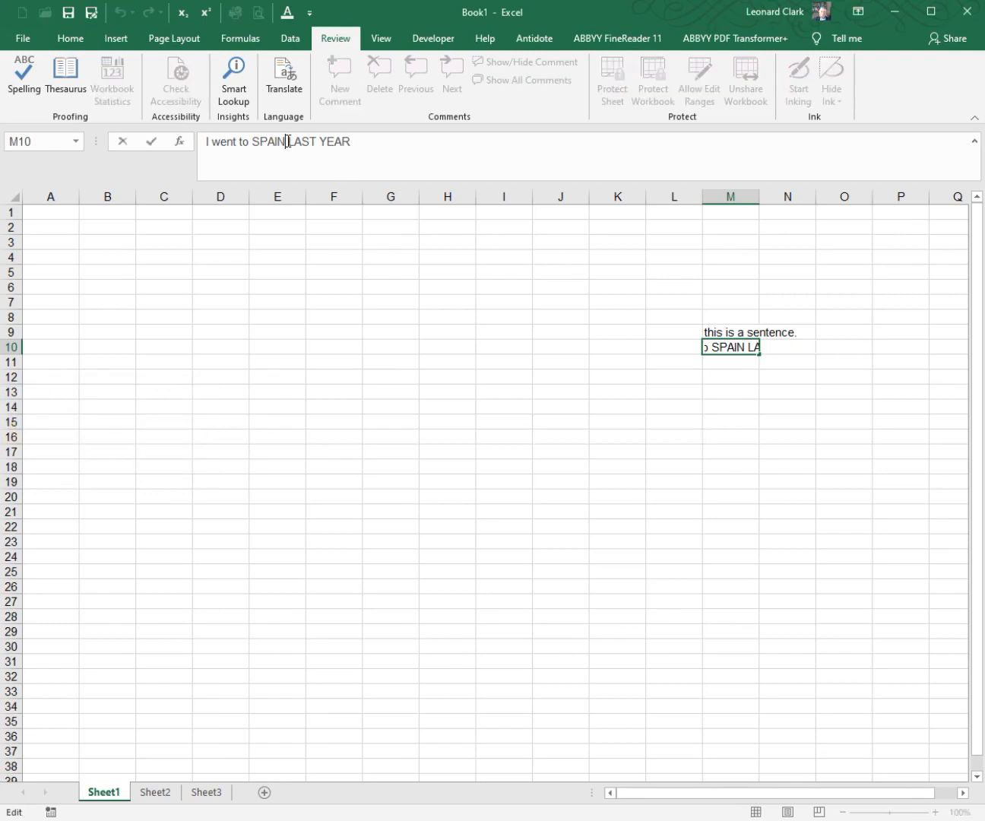
pyautogui.moveTo(287, 143); pyautogui.dragTo(365, 139)
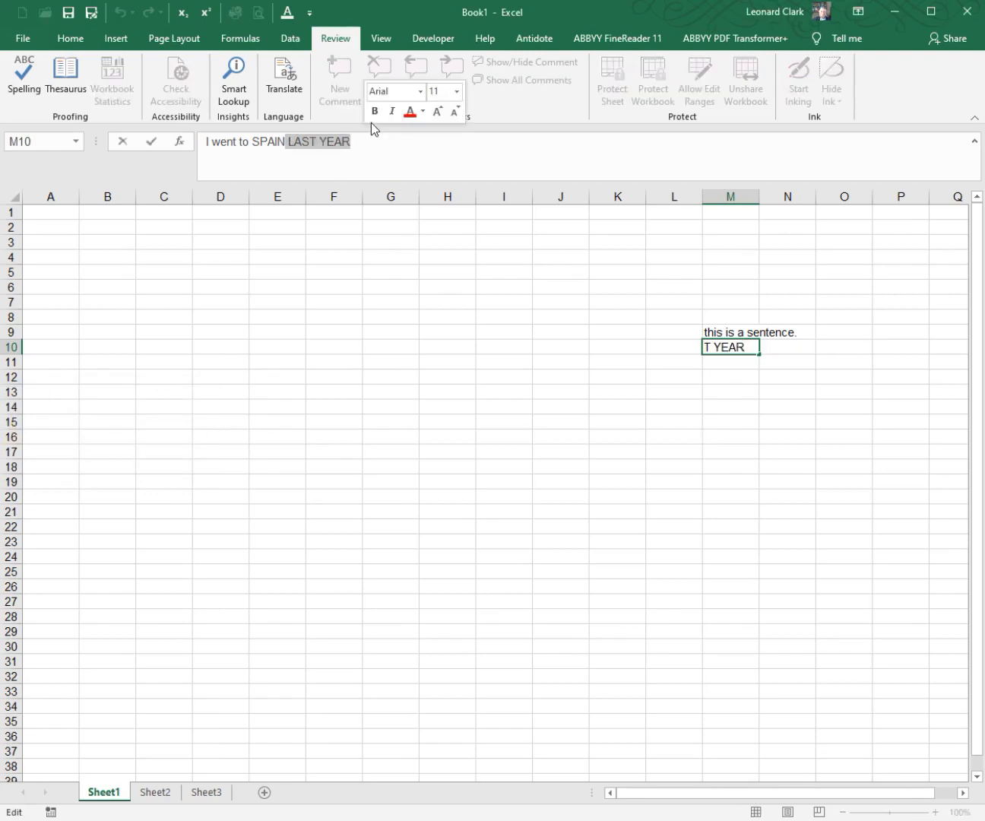
pyautogui.click(71, 38)
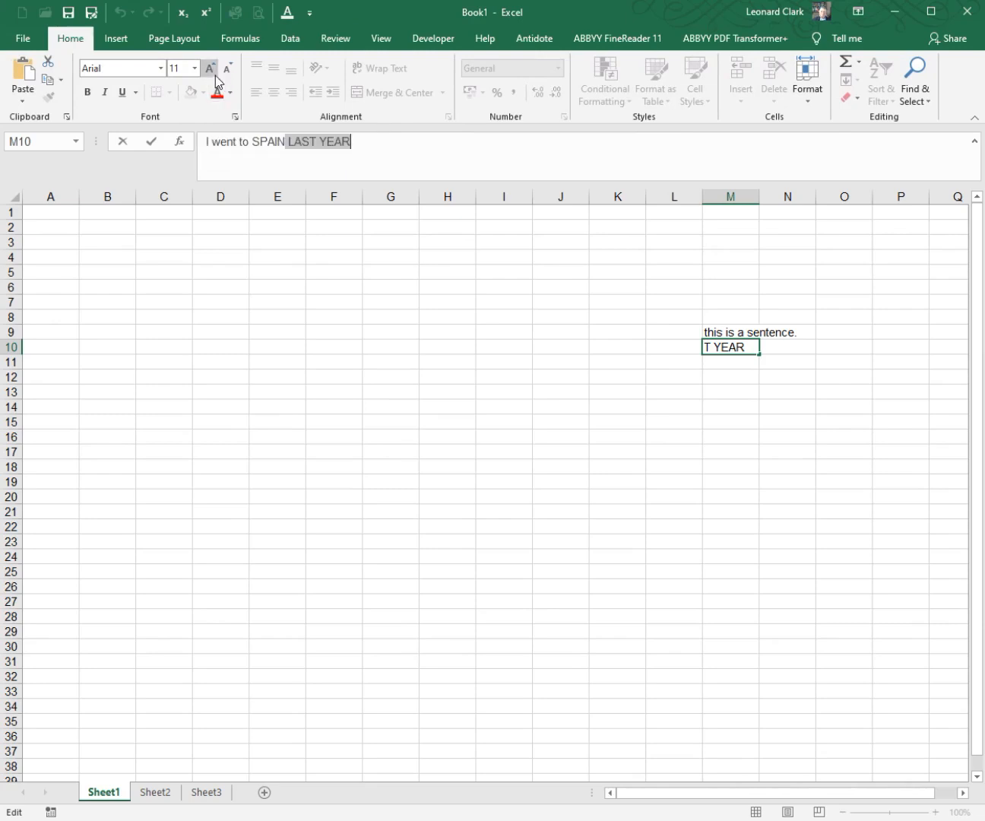
pyautogui.rightClick(383, 154)
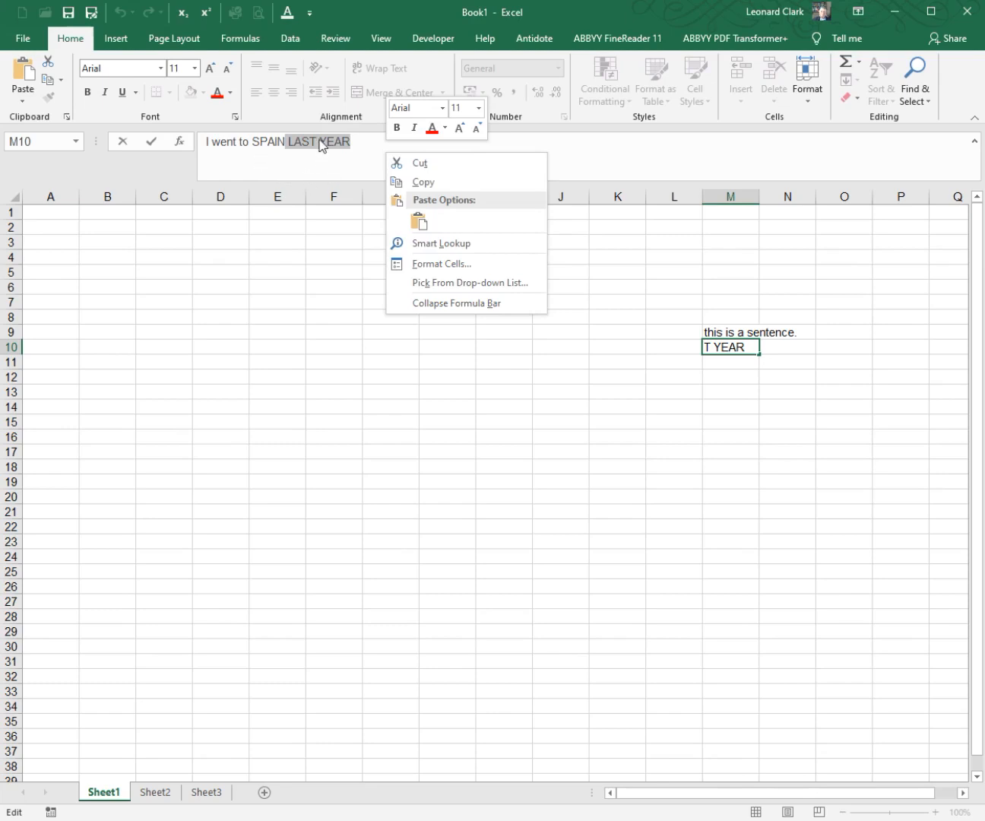
pyautogui.press('Escape')
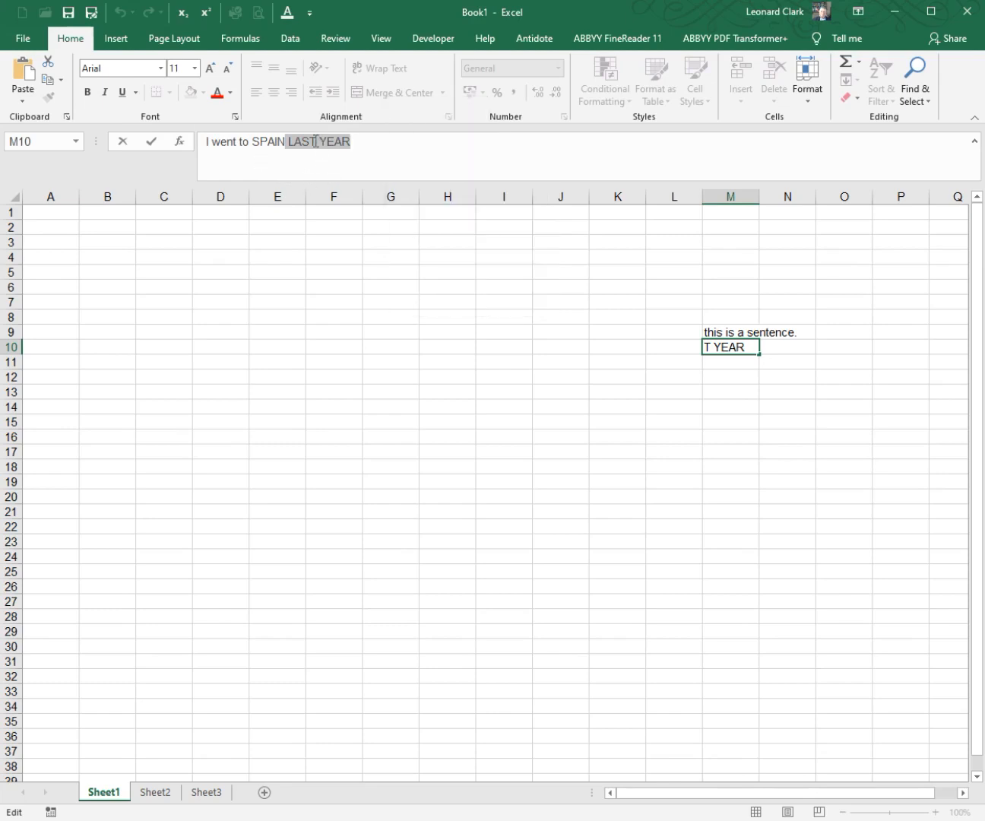
pyautogui.press('Delete')
pyautogui.write('last')
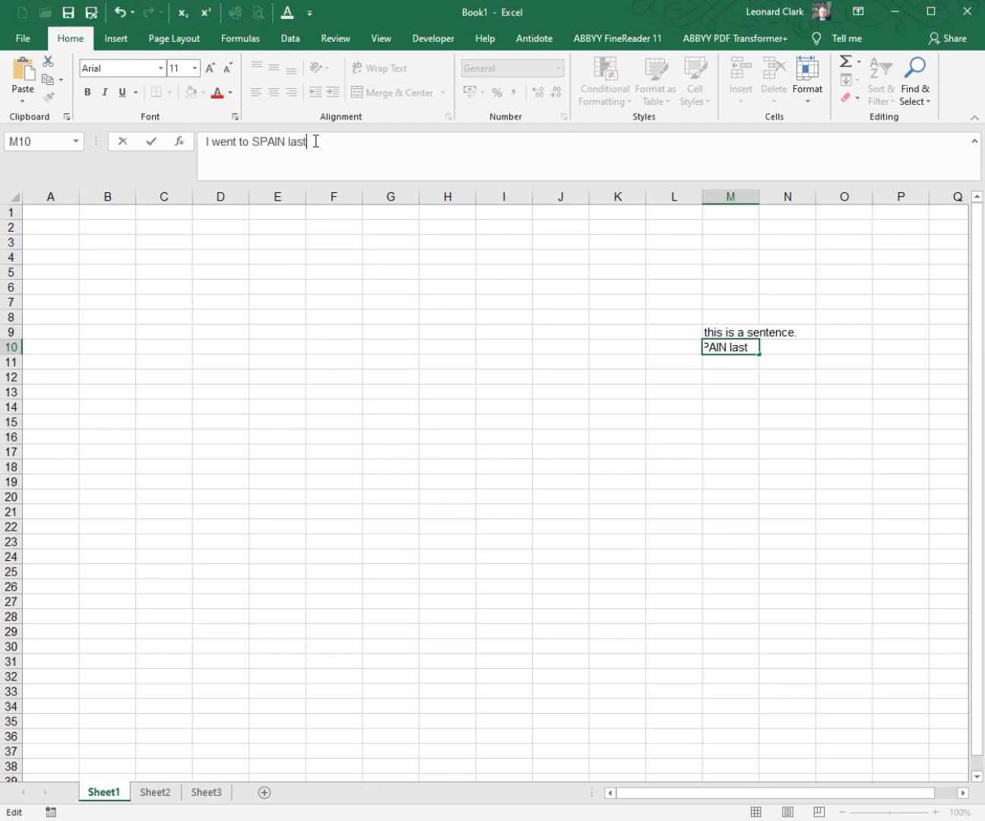
pyautogui.write(' year')
pyautogui.press('Return')
pyautogui.press('Return')
# Step: Run the spelling check from cell M10 twice, declining to continue at the beginning of the sheet the first time and accepting the second
pyautogui.click(726, 347)
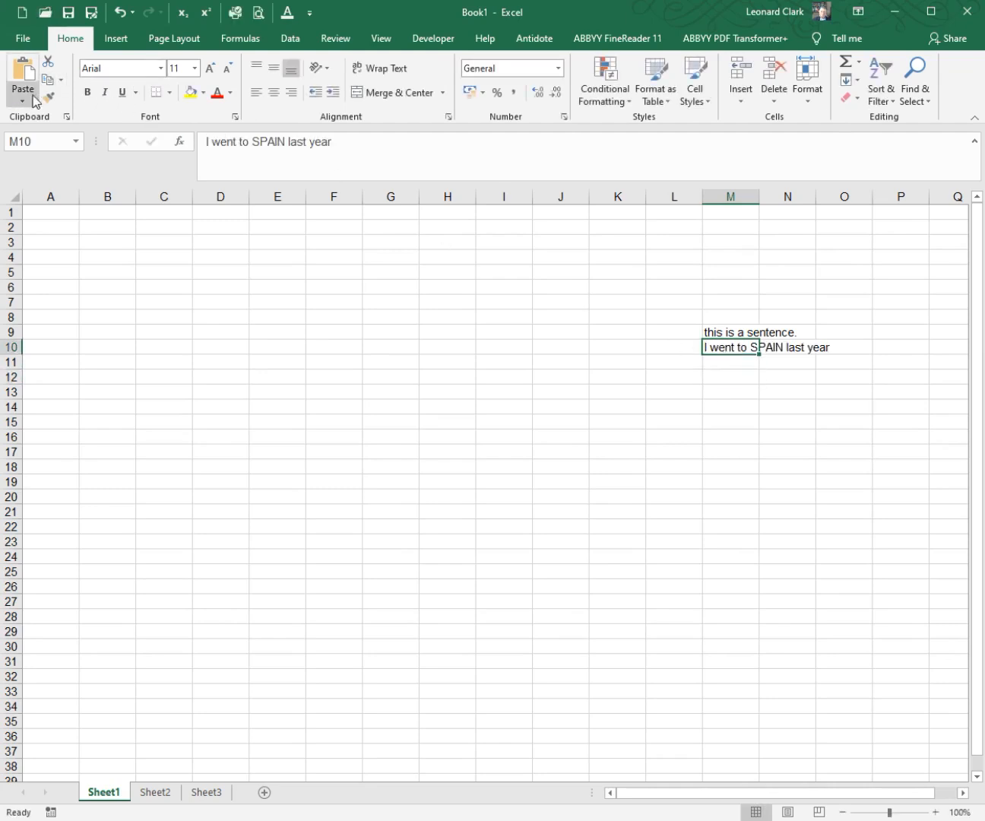
pyautogui.click(335, 37)
pyautogui.click(26, 88)
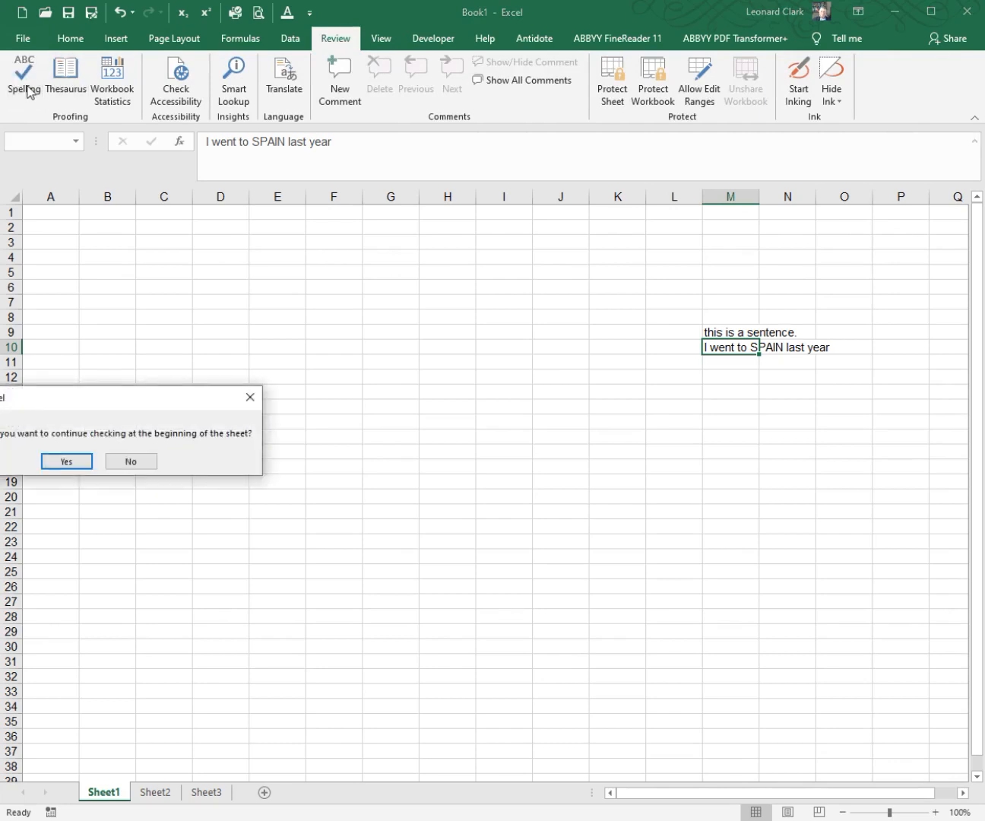
pyautogui.click(130, 463)
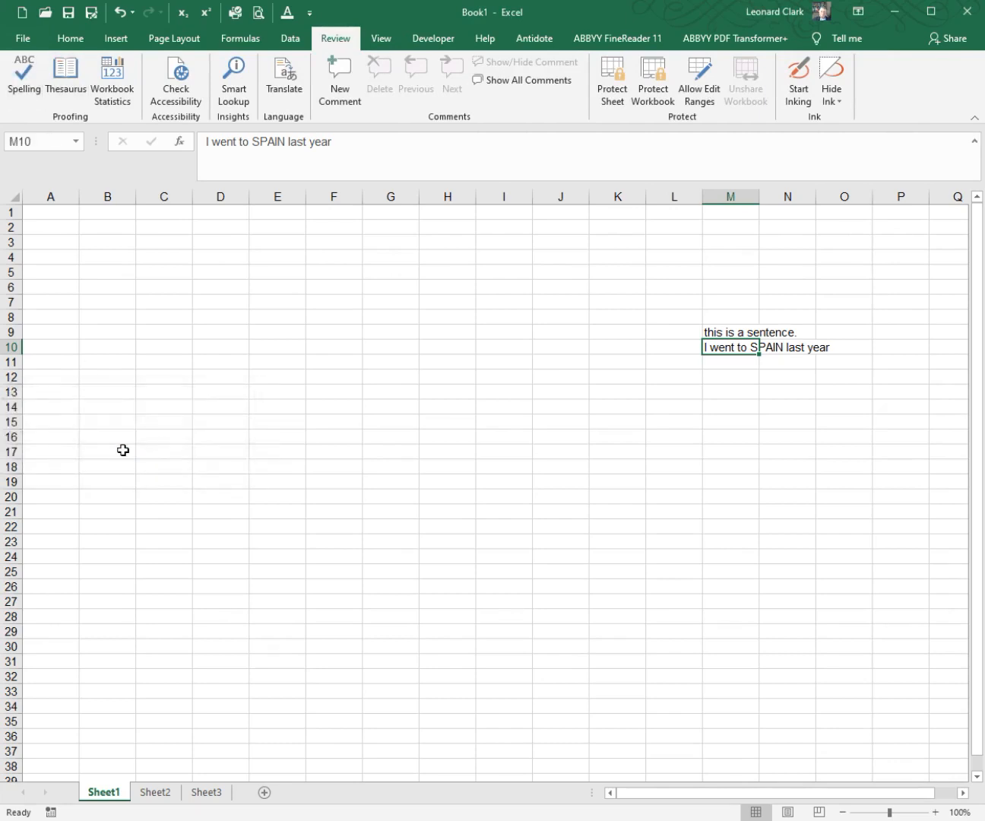
pyautogui.click(36, 95)
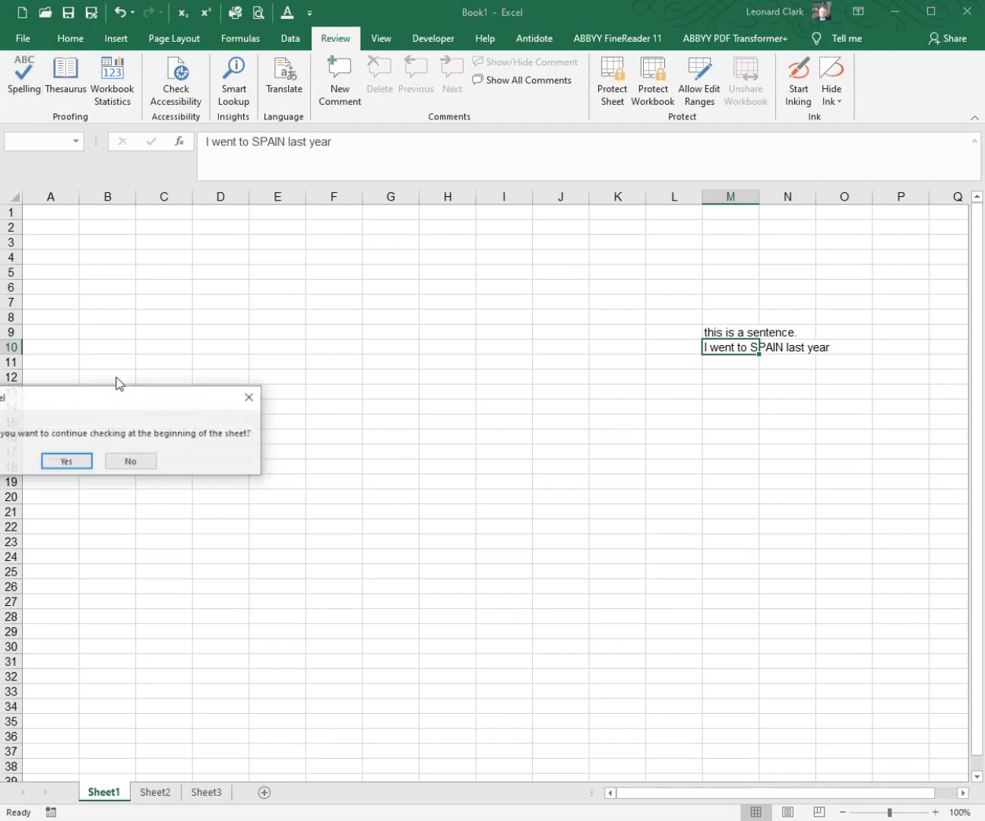
pyautogui.click(67, 462)
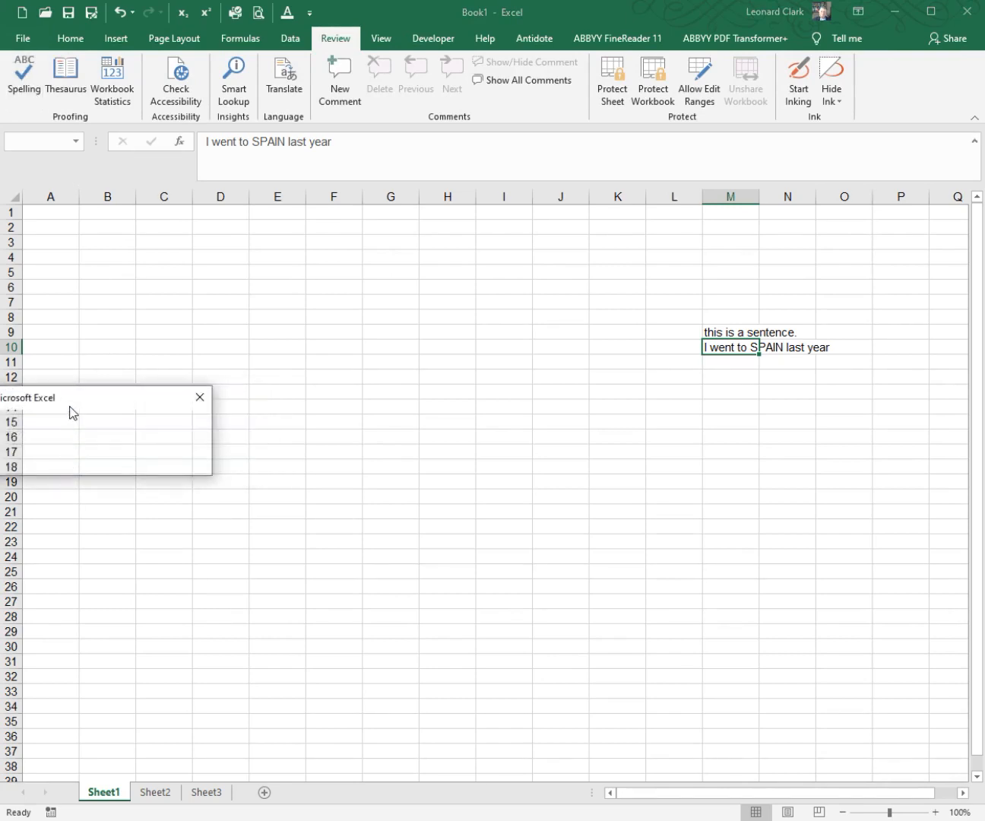
pyautogui.moveTo(72, 402); pyautogui.dragTo(219, 396)
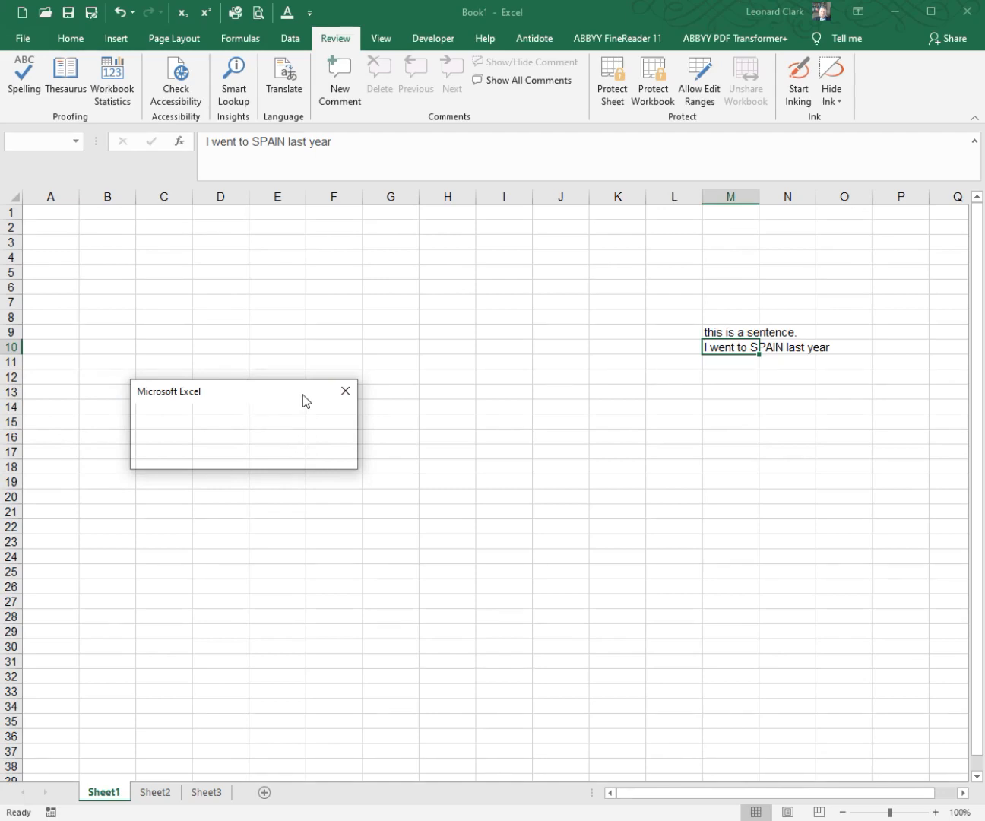
pyautogui.click(339, 395)
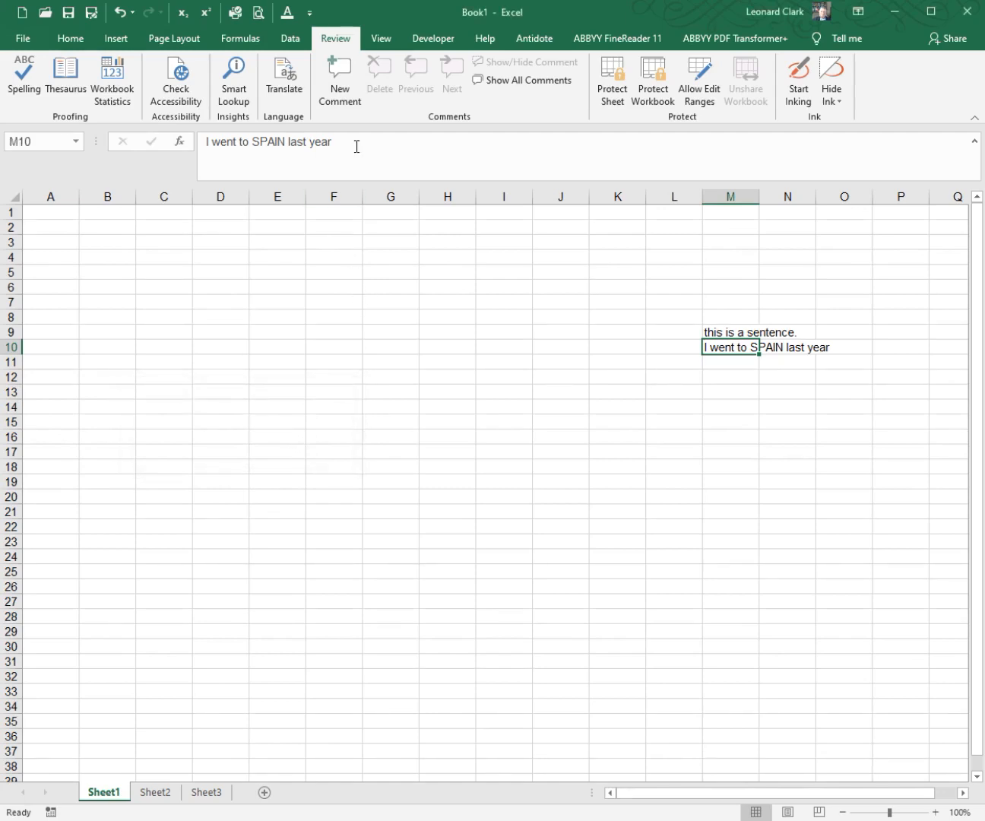
# Step: Run the spelling check on only the selected sentence text of cell M10, leaving the cell afterward unedited
pyautogui.moveTo(356, 143); pyautogui.dragTo(191, 133)
pyautogui.click(31, 90)
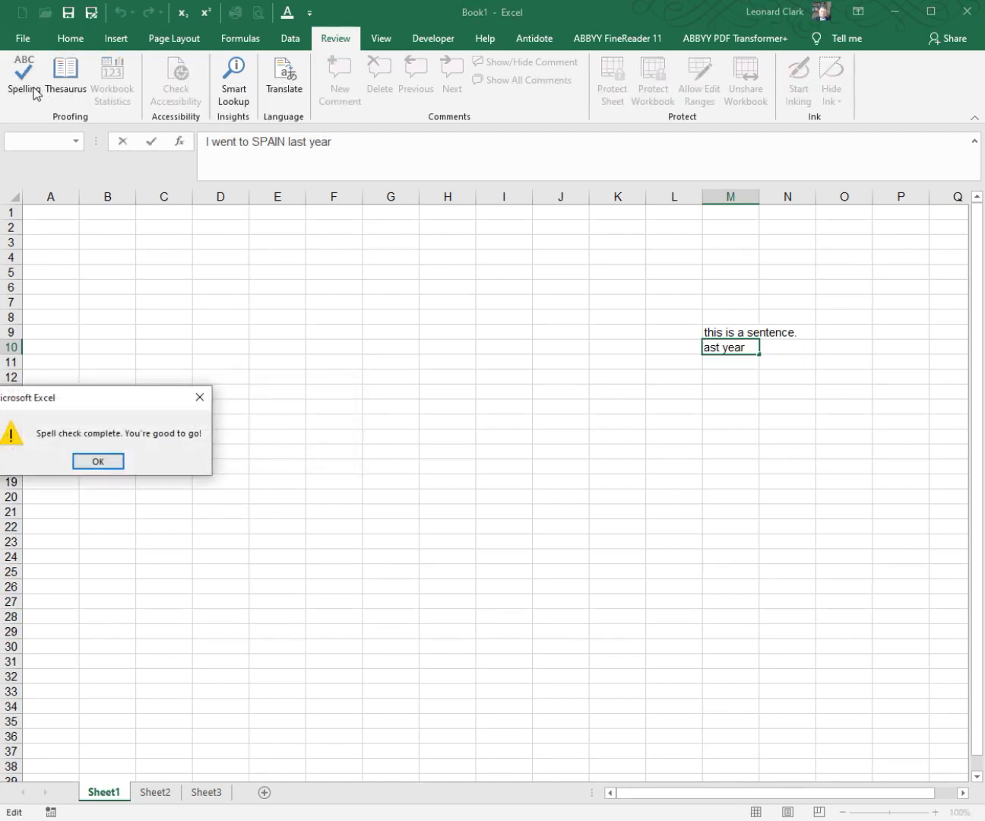
pyautogui.click(104, 464)
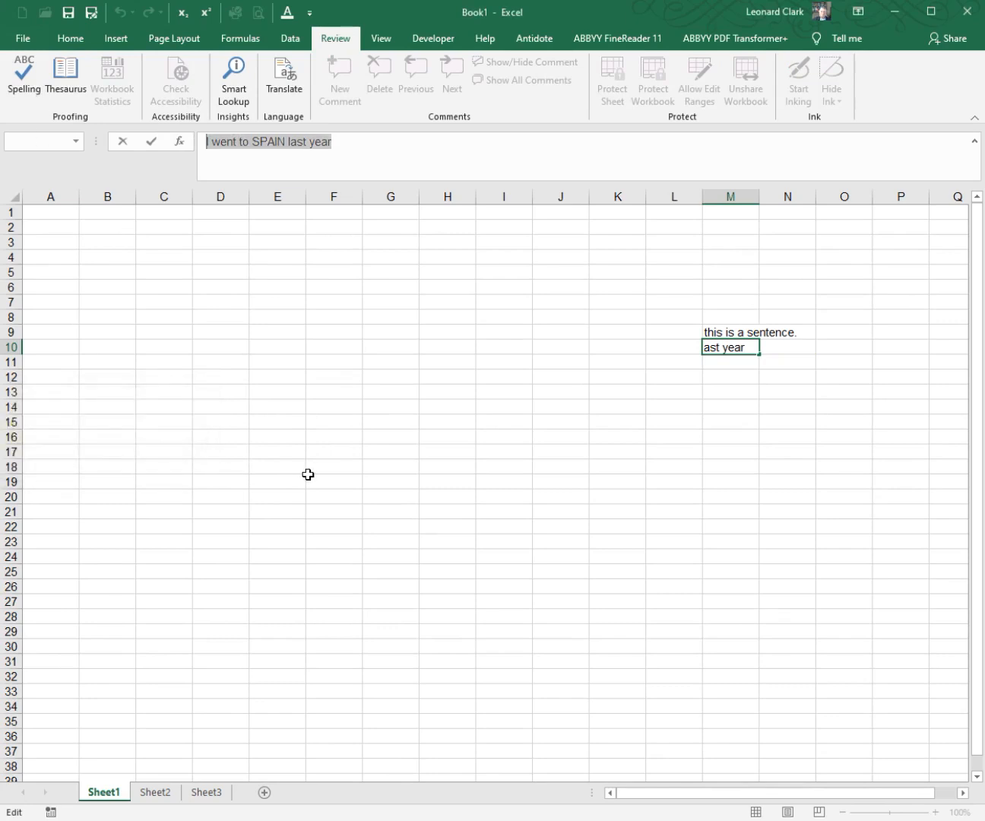
pyautogui.click(728, 406)
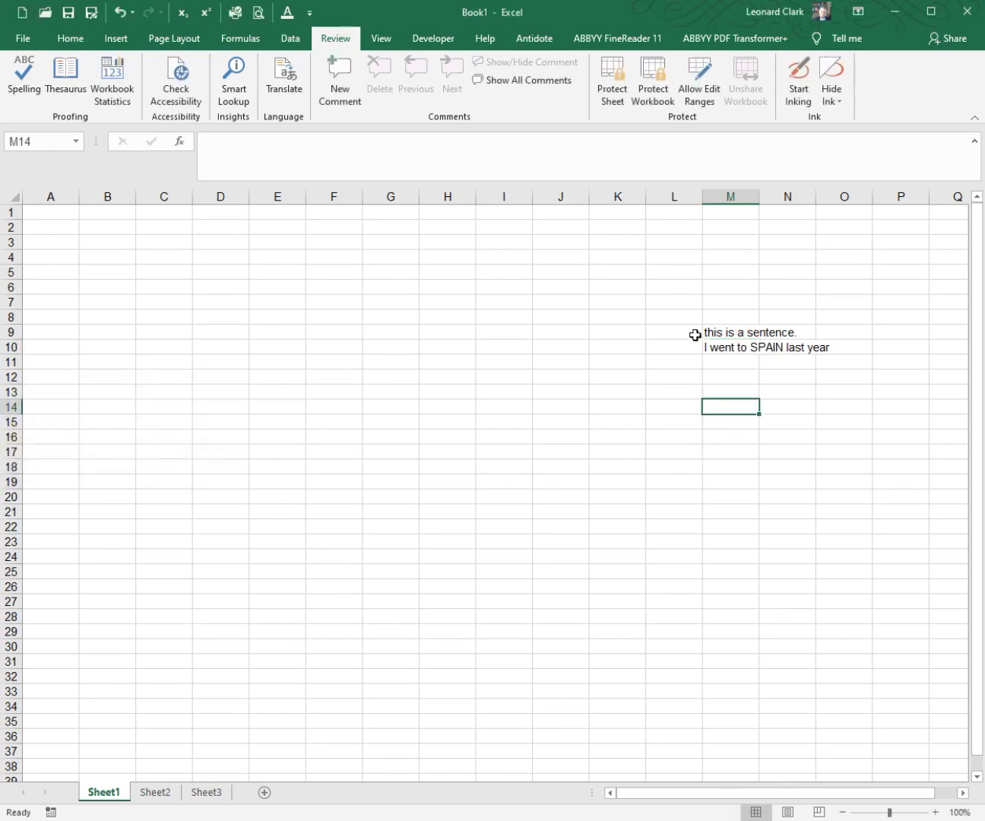
# Step: Edit the sentence in cell M10 so that "SPAIN" reads "SPain"
pyautogui.click(738, 347)
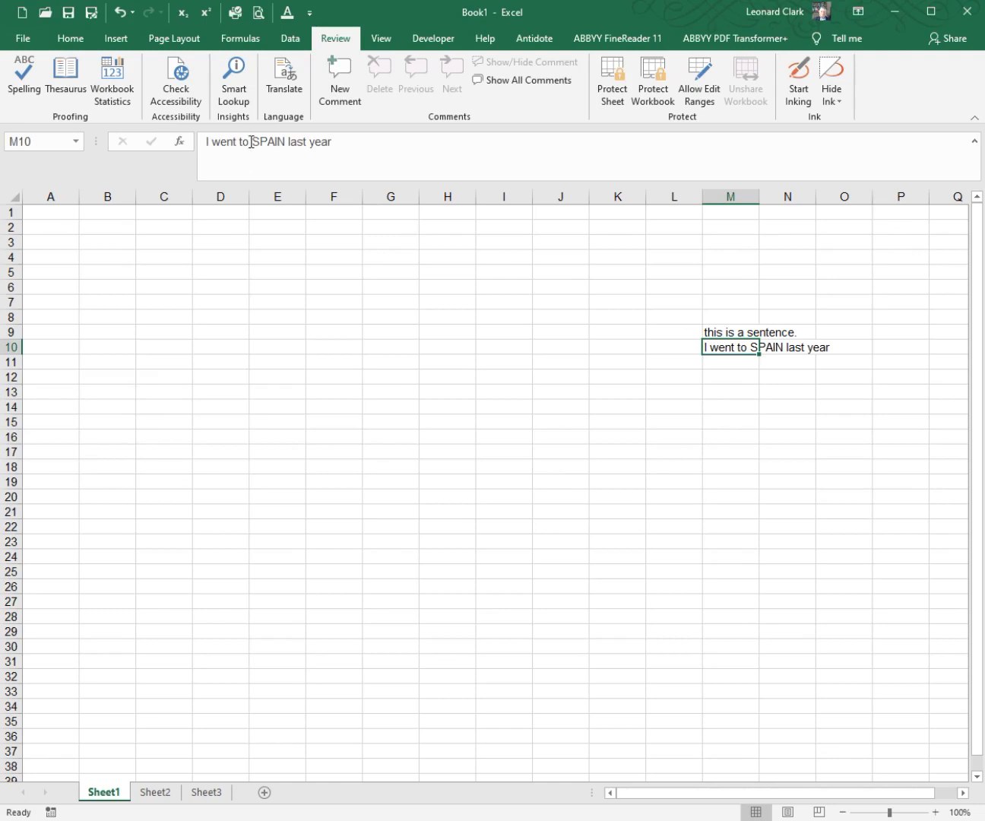
pyautogui.moveTo(269, 141); pyautogui.dragTo(286, 141)
pyautogui.write('ain')
pyautogui.click(356, 144)
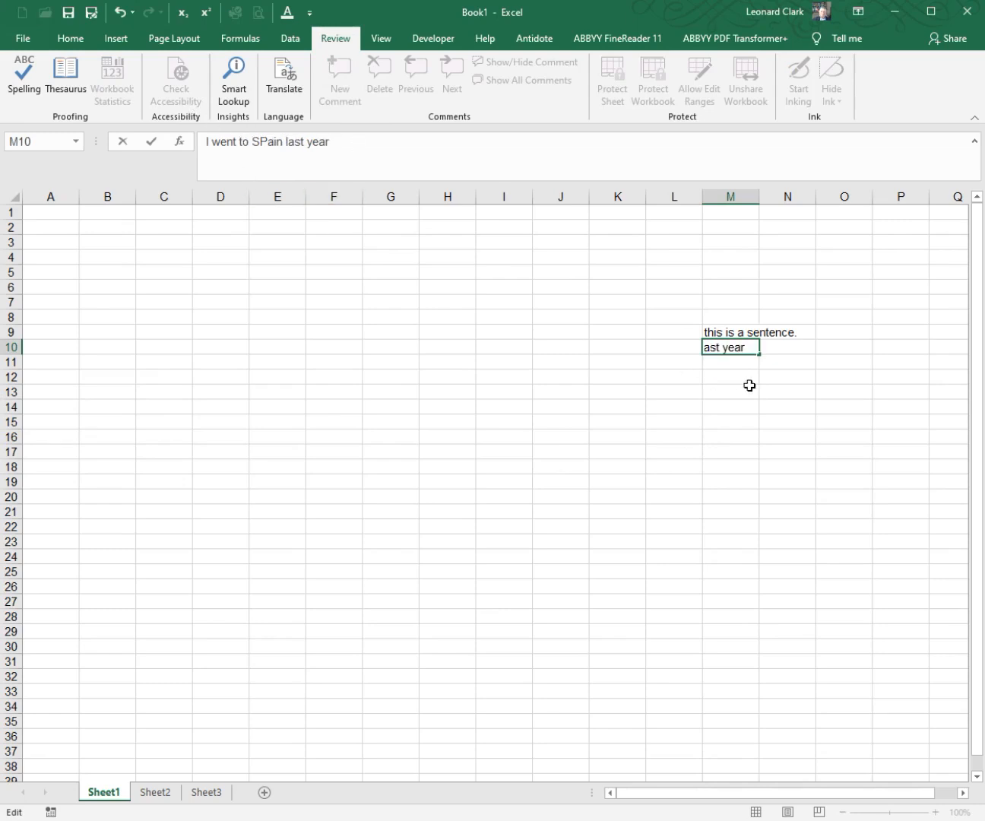
pyautogui.click(778, 389)
# Step: Spell-check cell M10 and replace "SPain" with the suggestion "Spain", without continuing at the beginning of the sheet
pyautogui.click(728, 347)
pyautogui.click(24, 76)
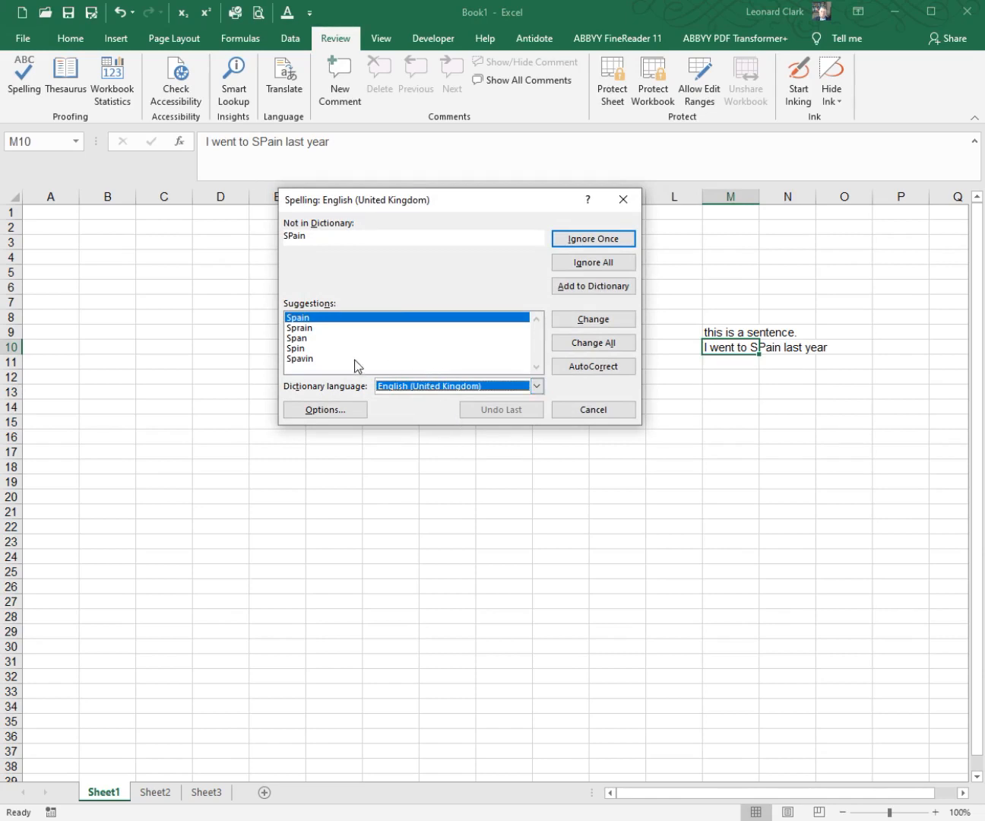
pyautogui.click(612, 318)
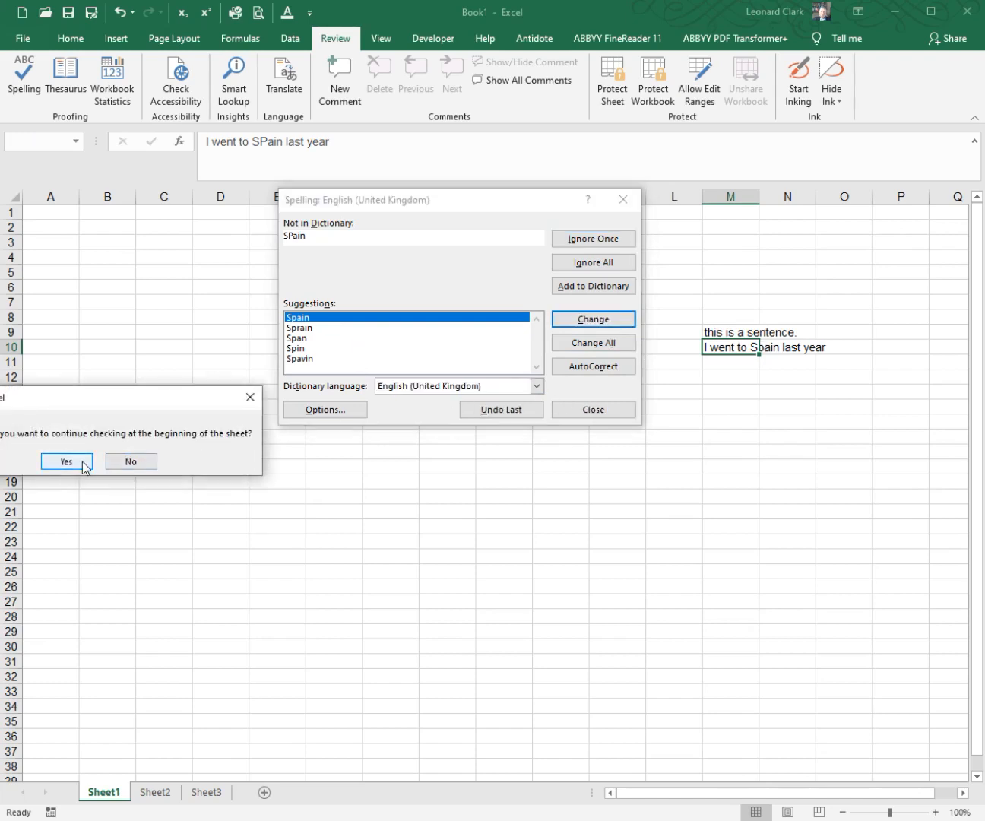
pyautogui.click(125, 462)
pyautogui.click(747, 368)
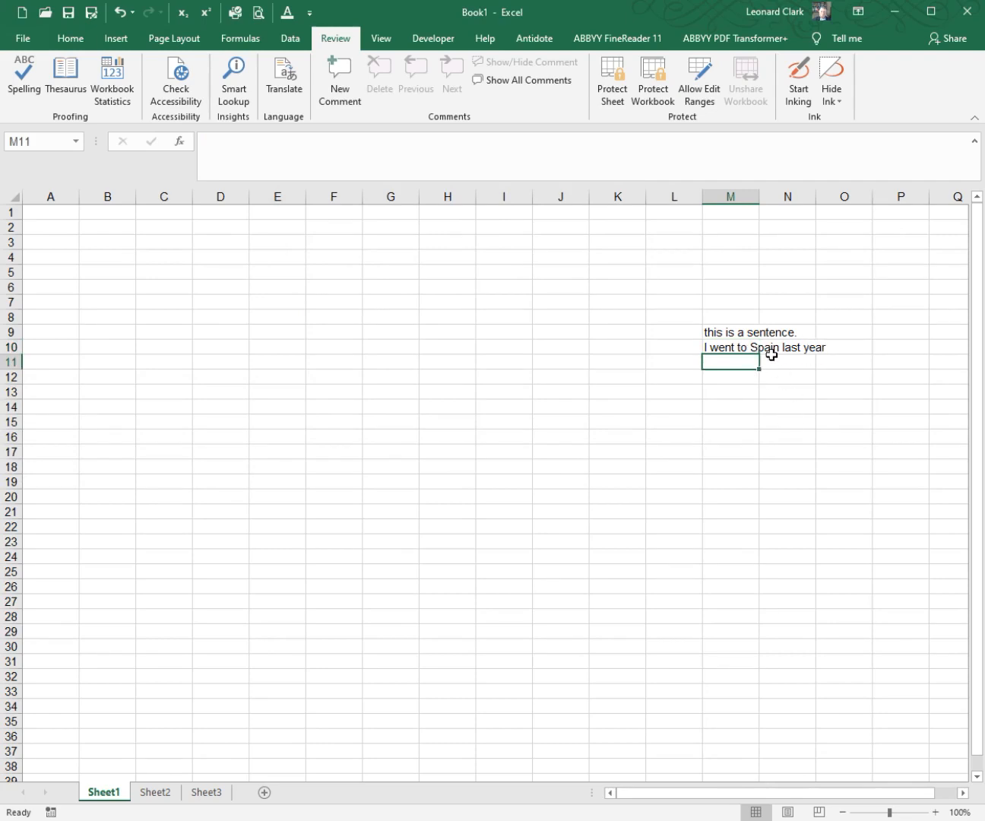
# Step: Clear the contents of cells M8 to M11, including both test sentences
pyautogui.click(741, 348)
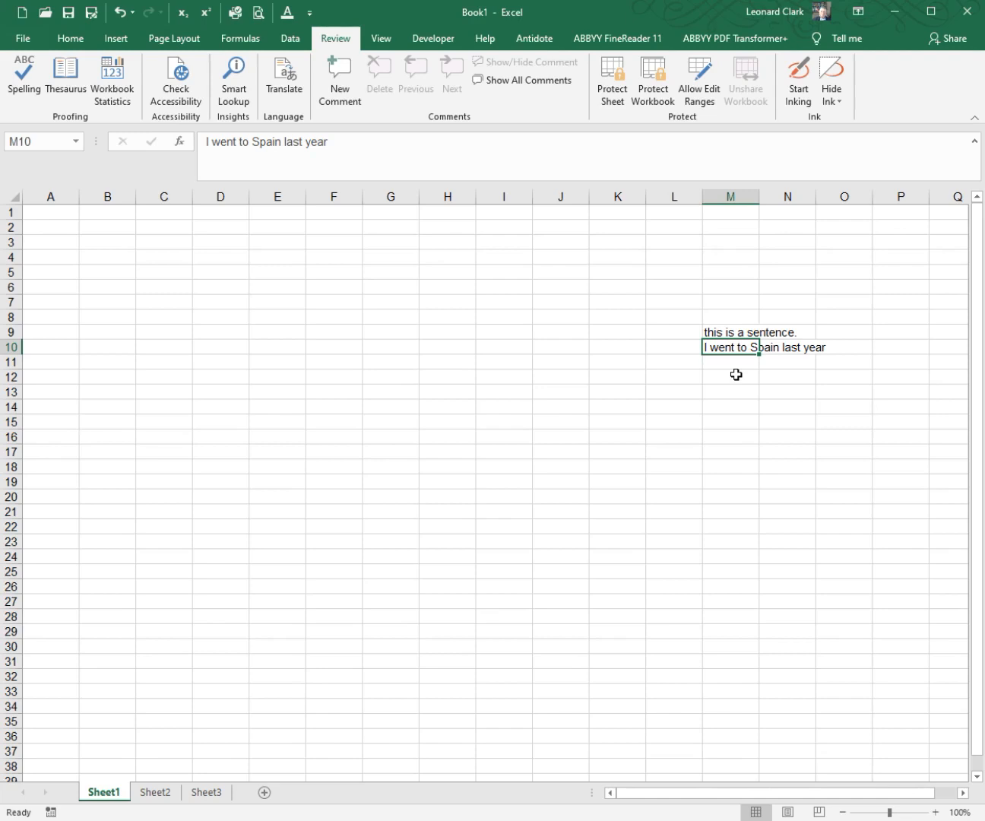
pyautogui.click(727, 333)
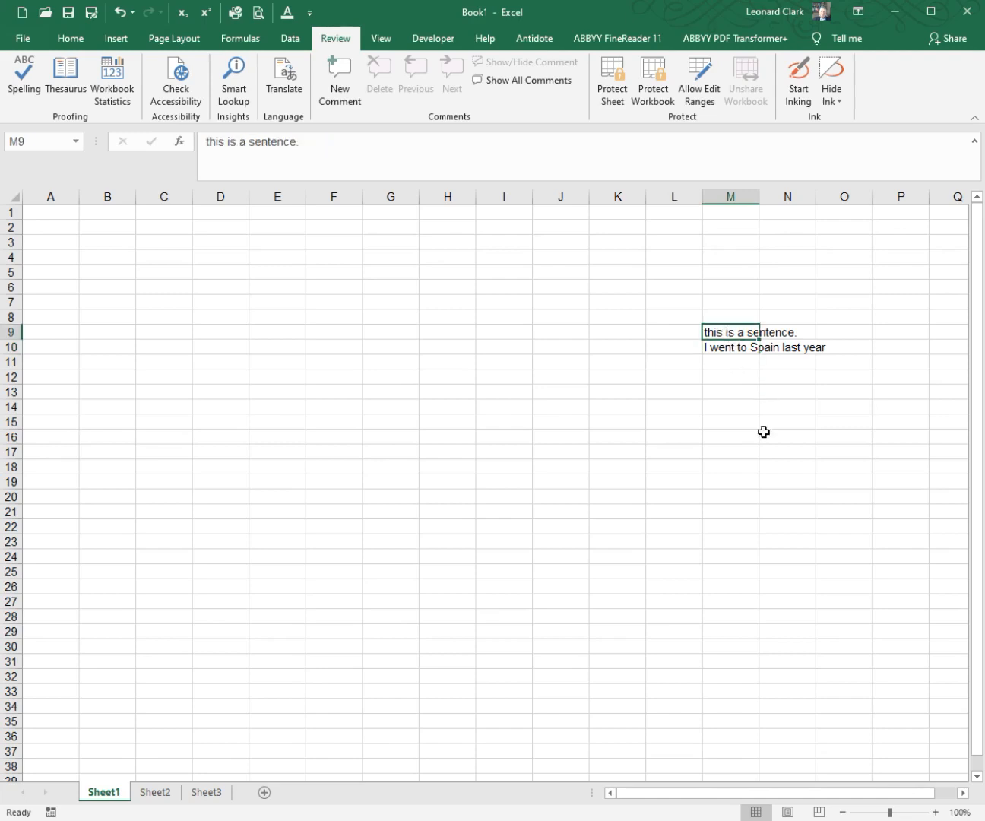
pyautogui.click(729, 346)
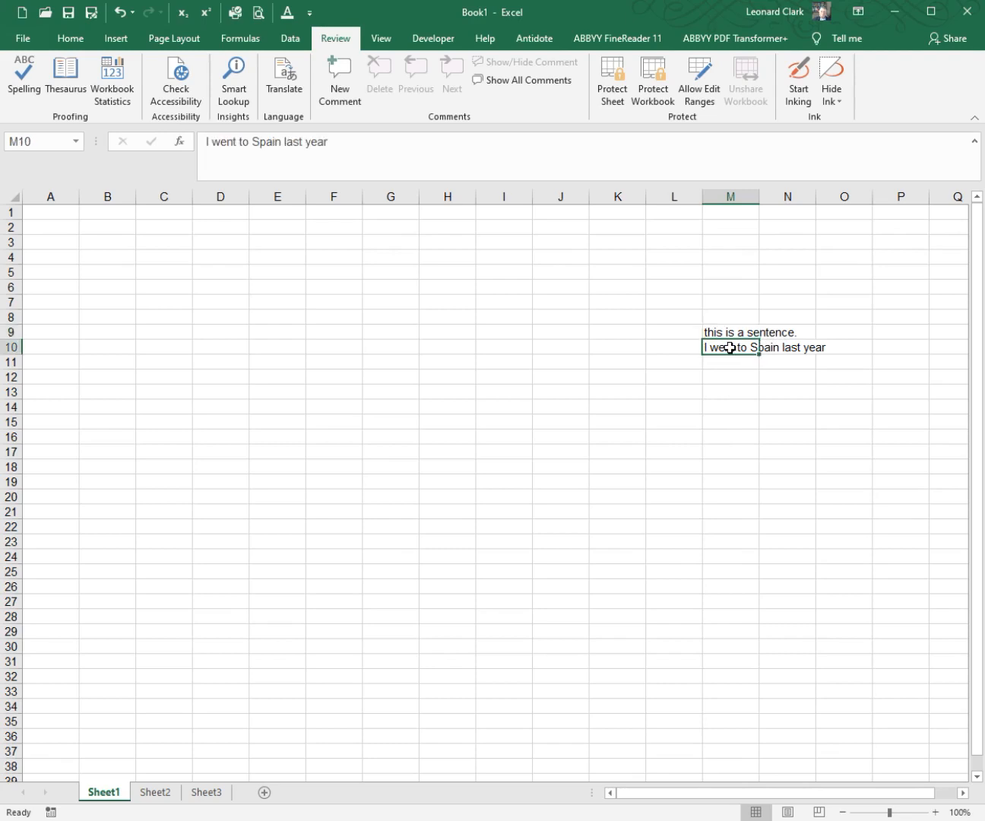
pyautogui.moveTo(729, 318); pyautogui.dragTo(730, 361)
pyautogui.rightClick(729, 361)
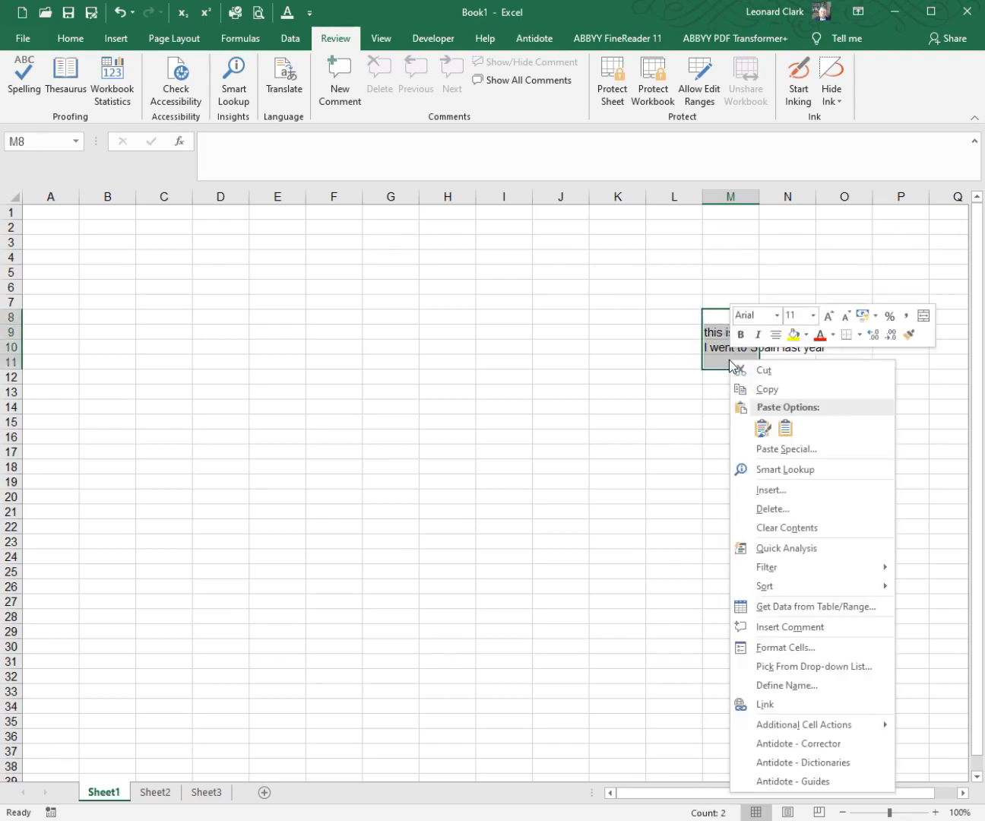
pyautogui.click(774, 526)
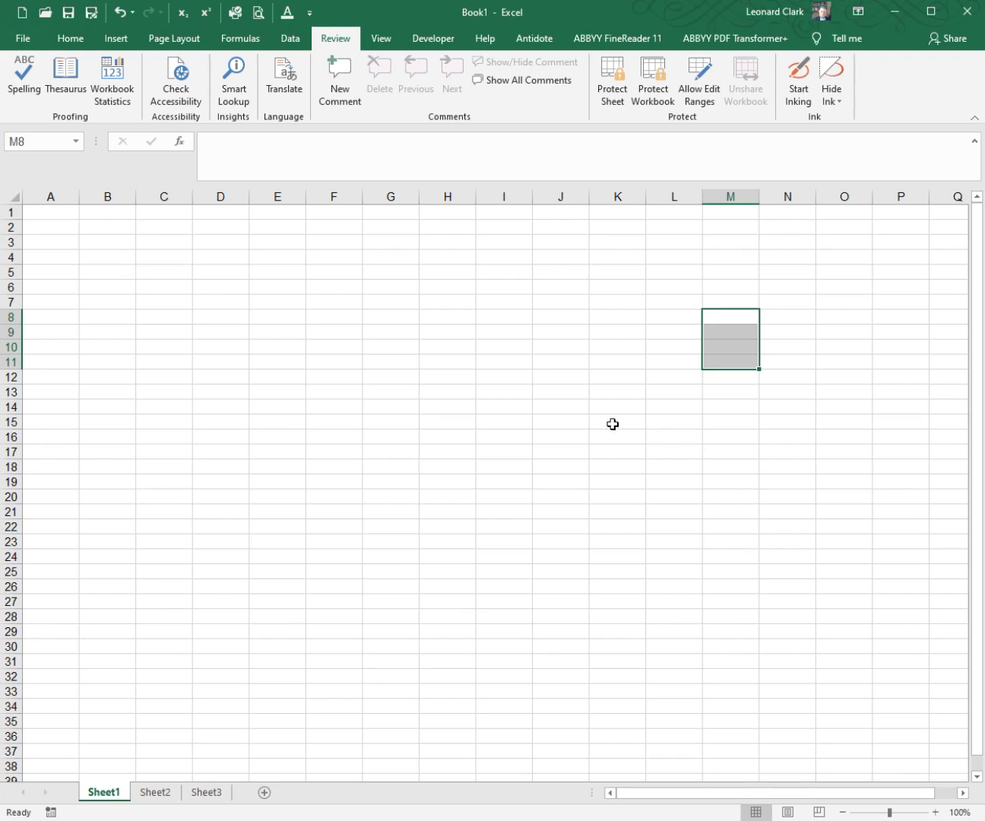
# Step: Enter "january" in lowercase in cell H11 to test whether month names are capitalized
pyautogui.click(444, 362)
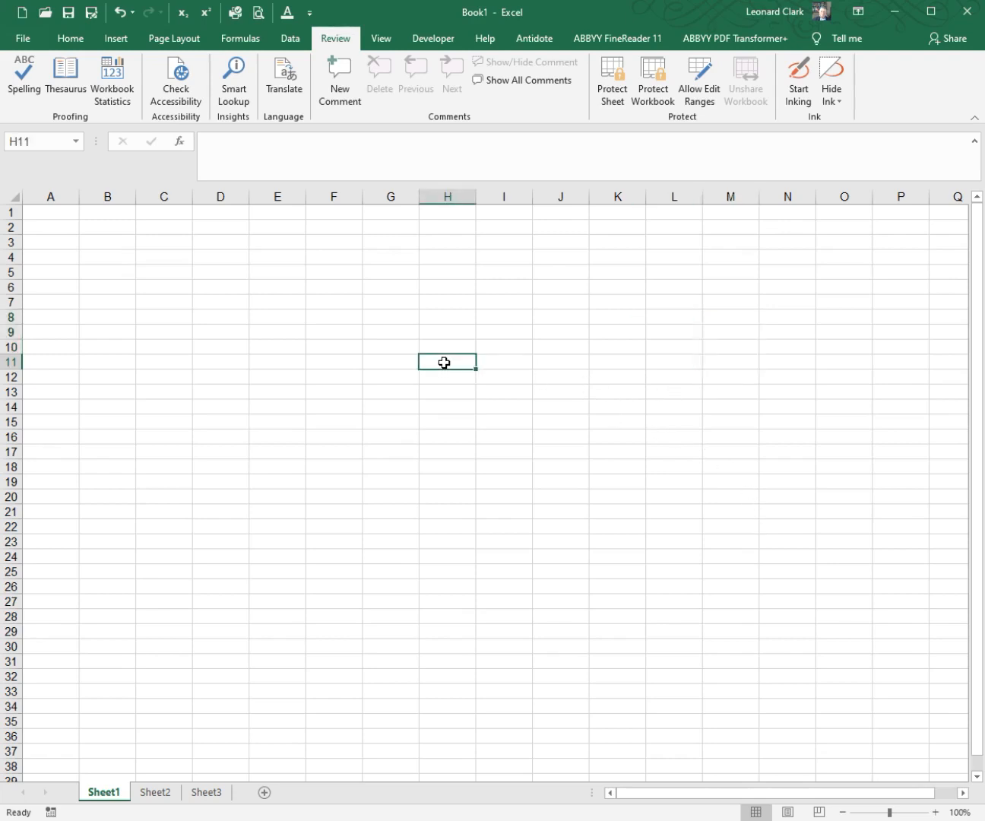
pyautogui.write('jan')
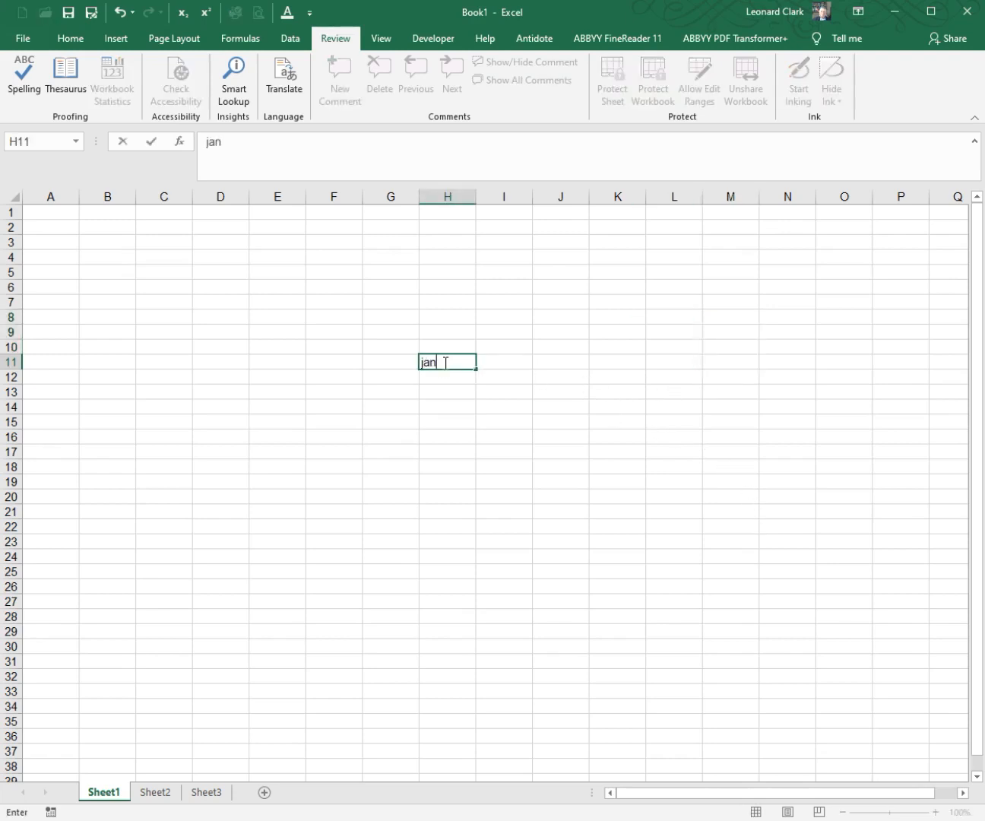
pyautogui.write('uary')
pyautogui.press('Return')
pyautogui.click(444, 362)
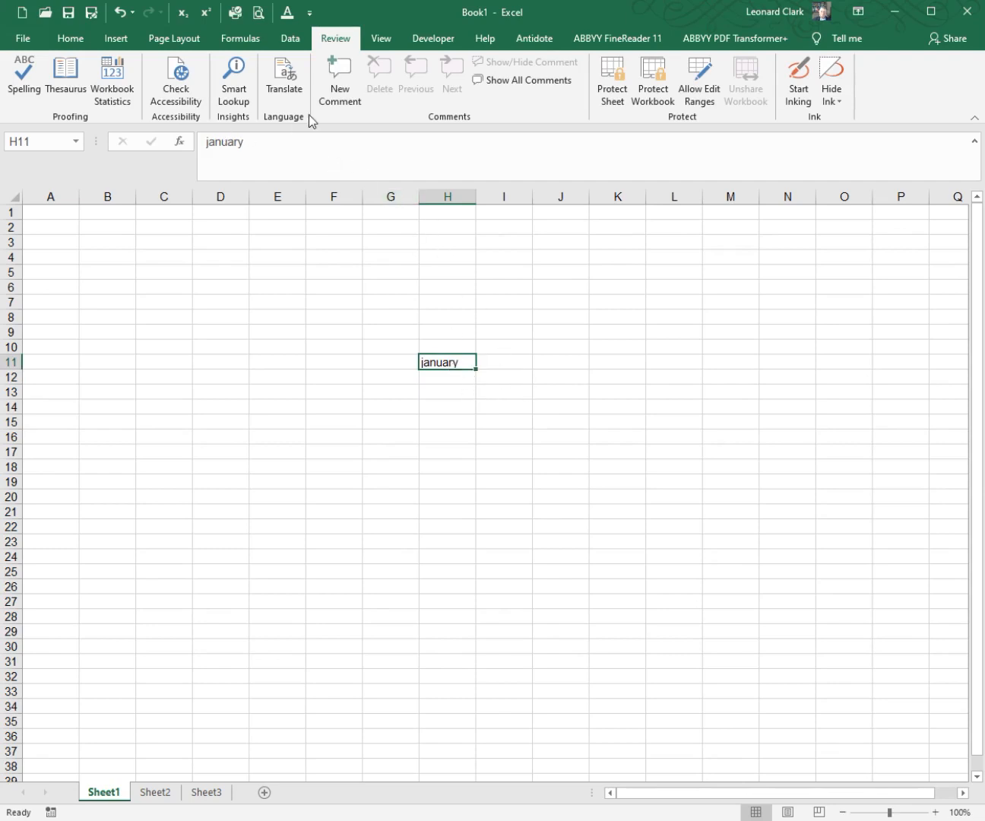
# Step: Review the setting for capitalizing names of days in the AutoCorrect proofing options, leaving both dialogs without changes
pyautogui.click(309, 13)
pyautogui.click(564, 332)
pyautogui.click(557, 327)
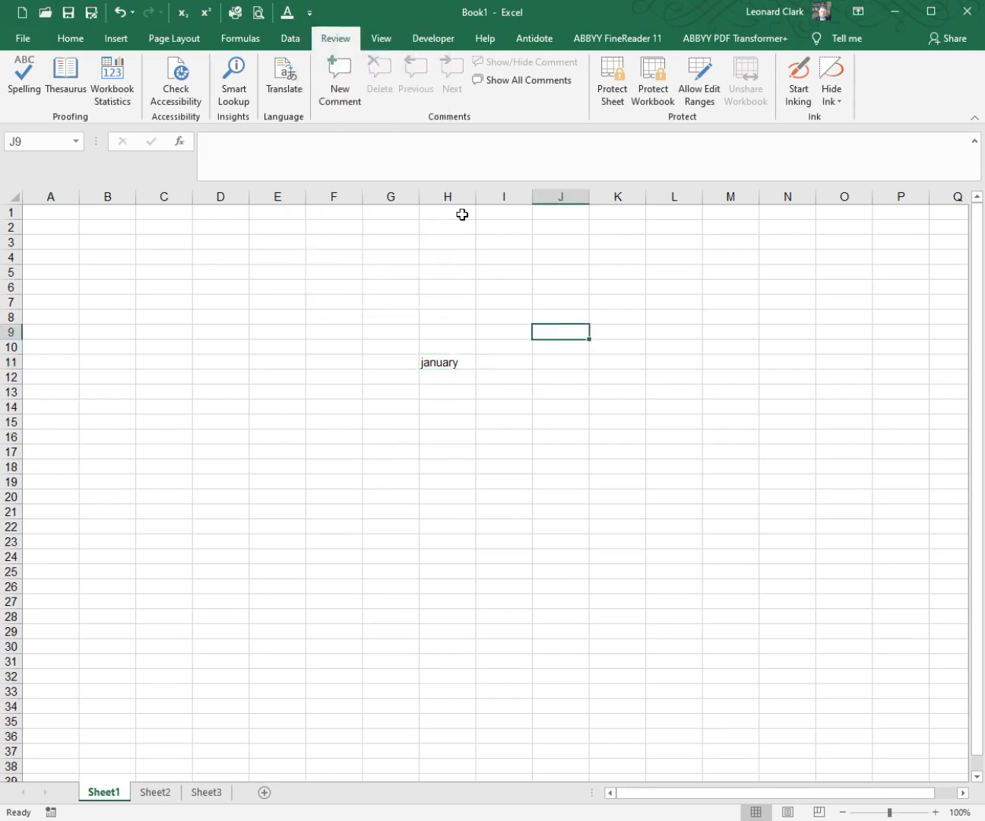
pyautogui.click(309, 13)
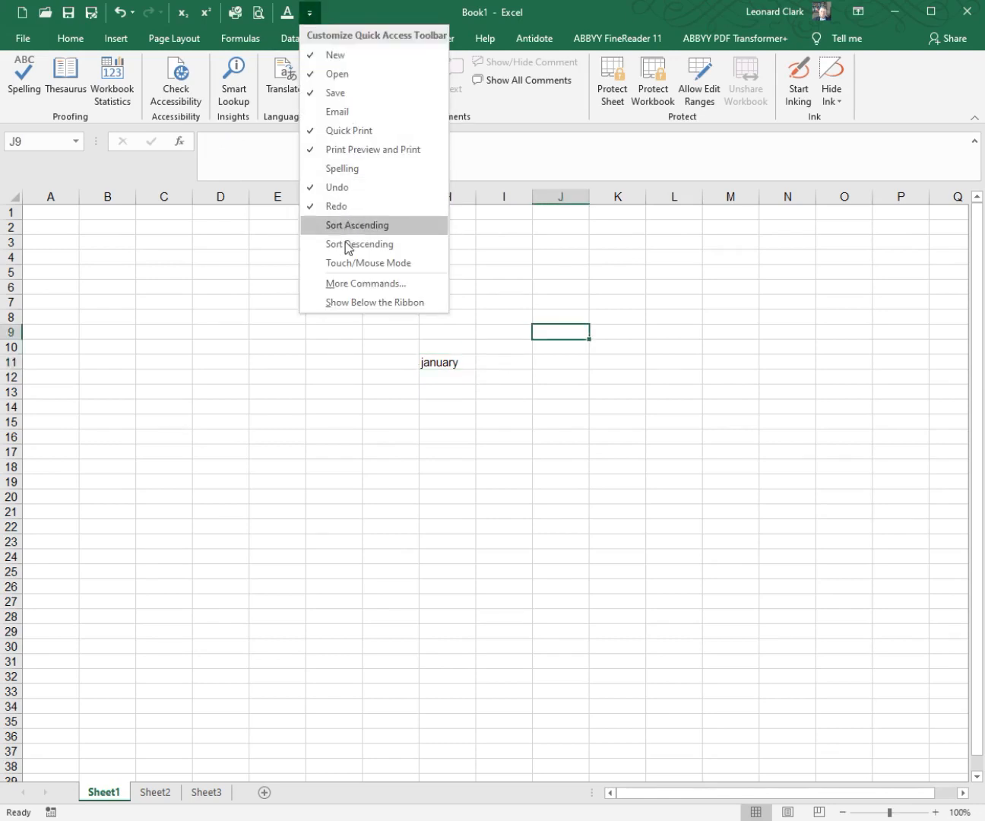
pyautogui.click(351, 284)
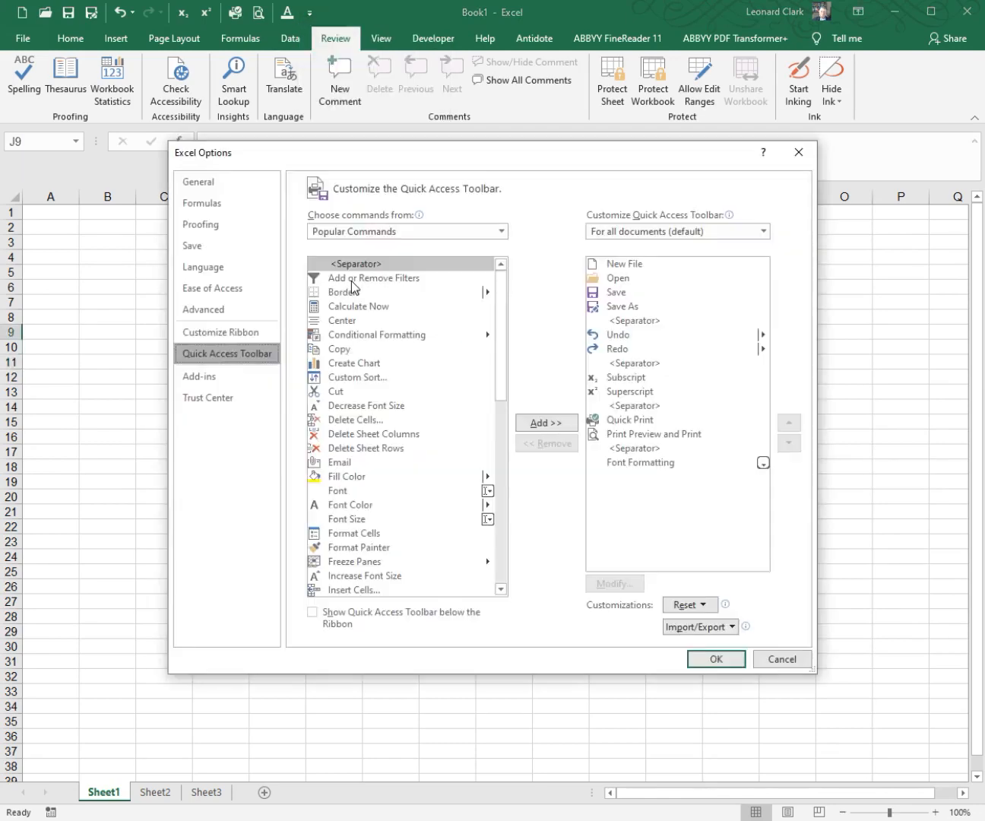
pyautogui.click(256, 228)
pyautogui.click(586, 248)
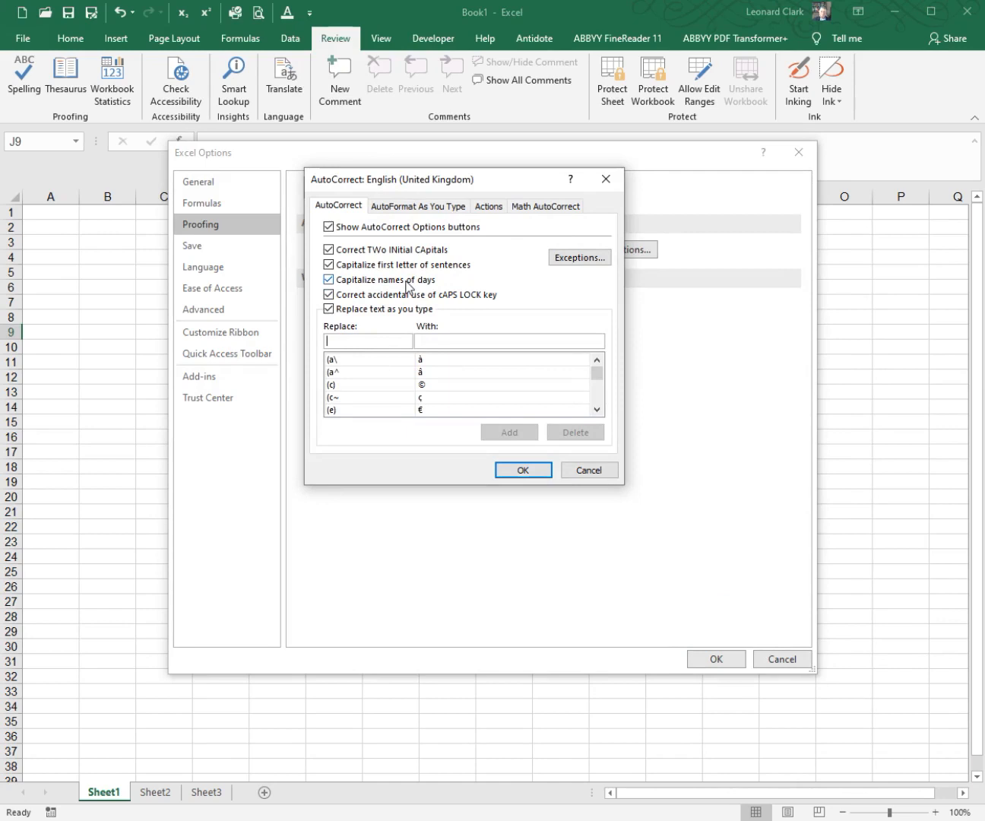
pyautogui.click(582, 470)
pyautogui.click(801, 658)
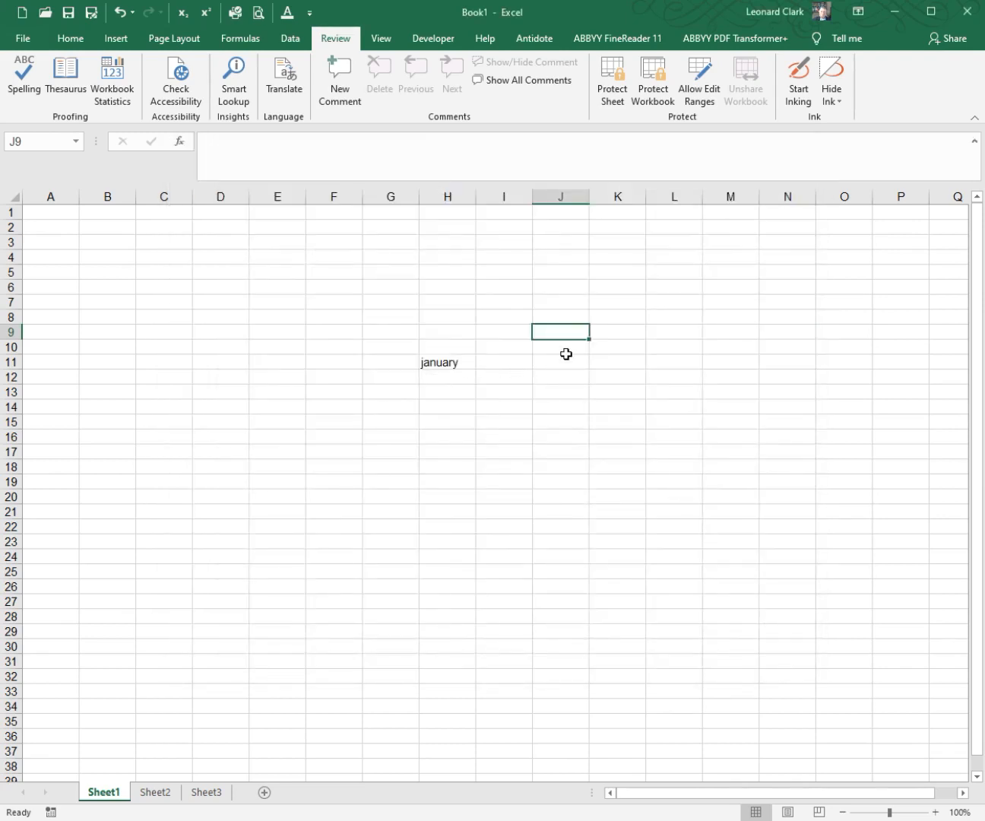
# Step: Enter "monday" in lowercase in cell J9 to test the capitalization of day names
pyautogui.write('monday')
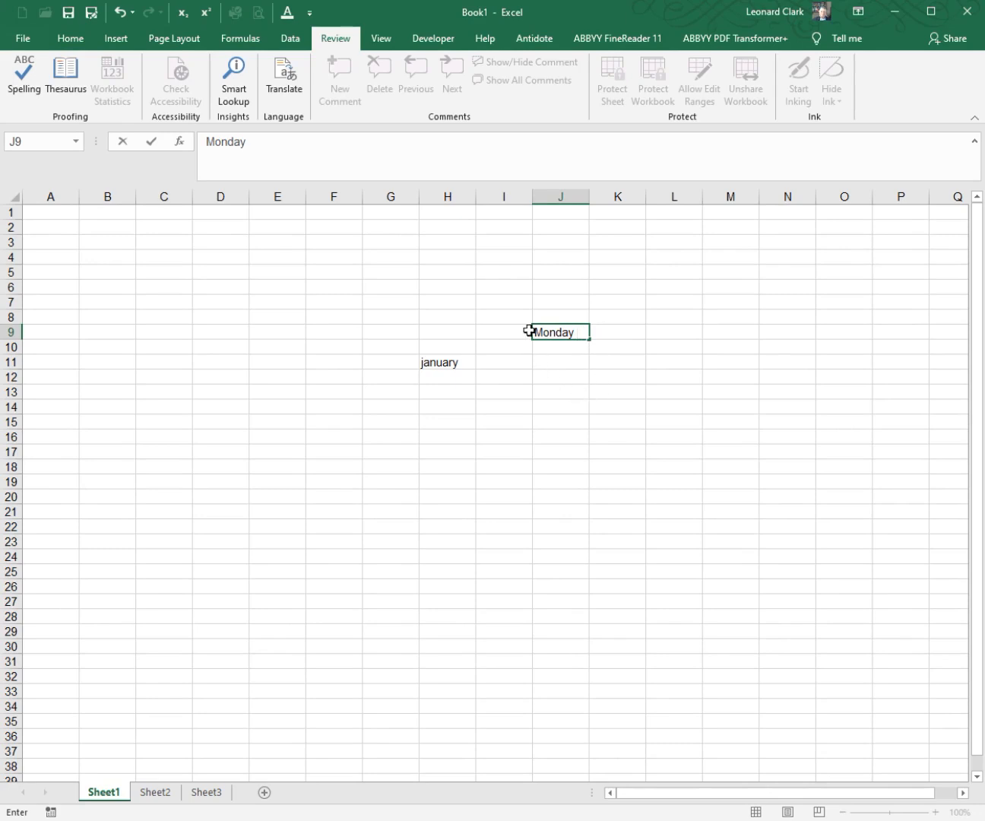
pyautogui.click(536, 422)
# Step: Turn off "Replace text as you type" in the AutoCorrect proofing options and apply the change
pyautogui.click(311, 12)
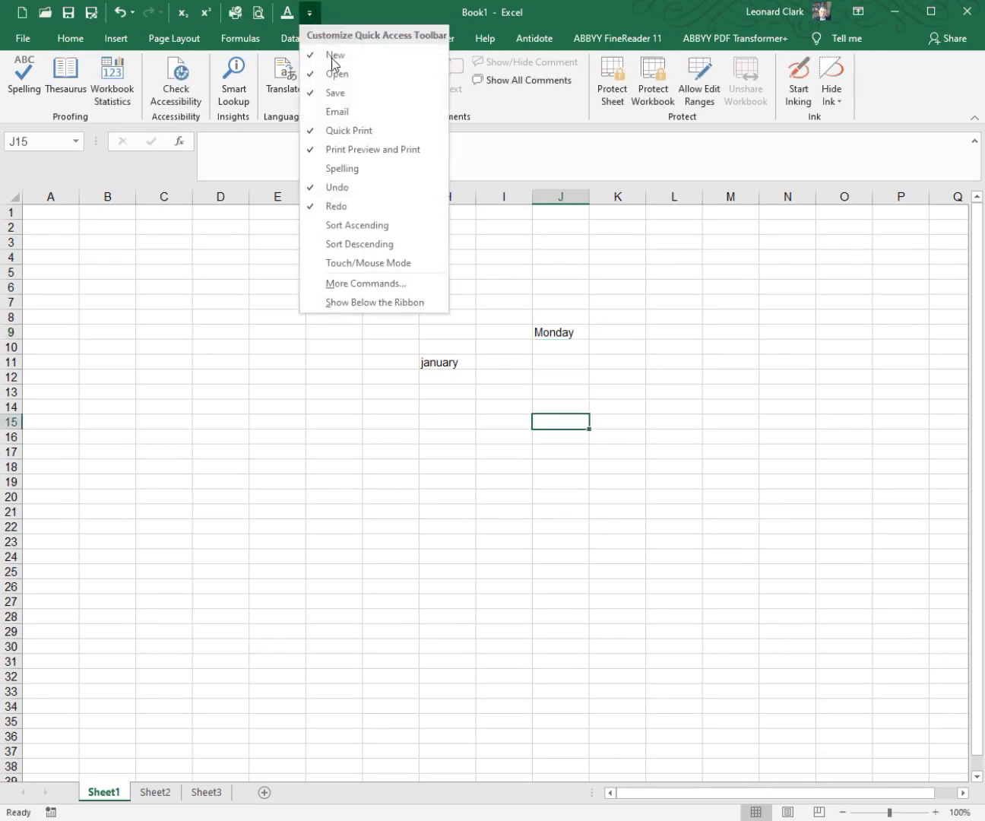
pyautogui.click(373, 282)
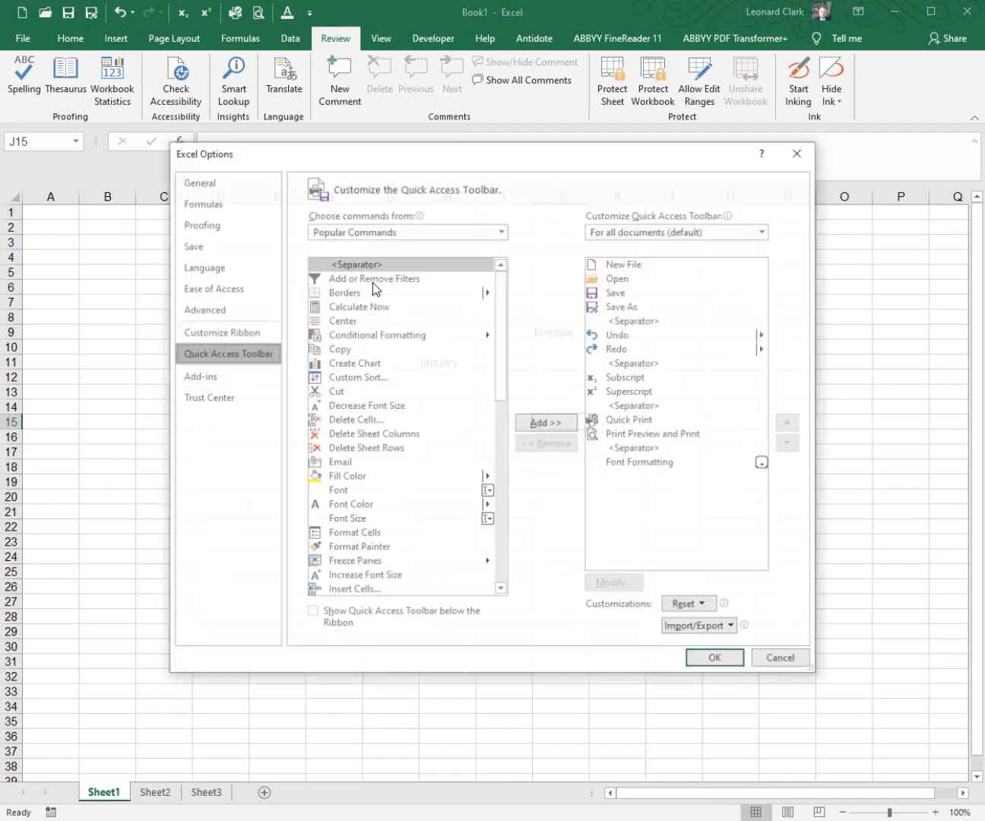
pyautogui.click(254, 226)
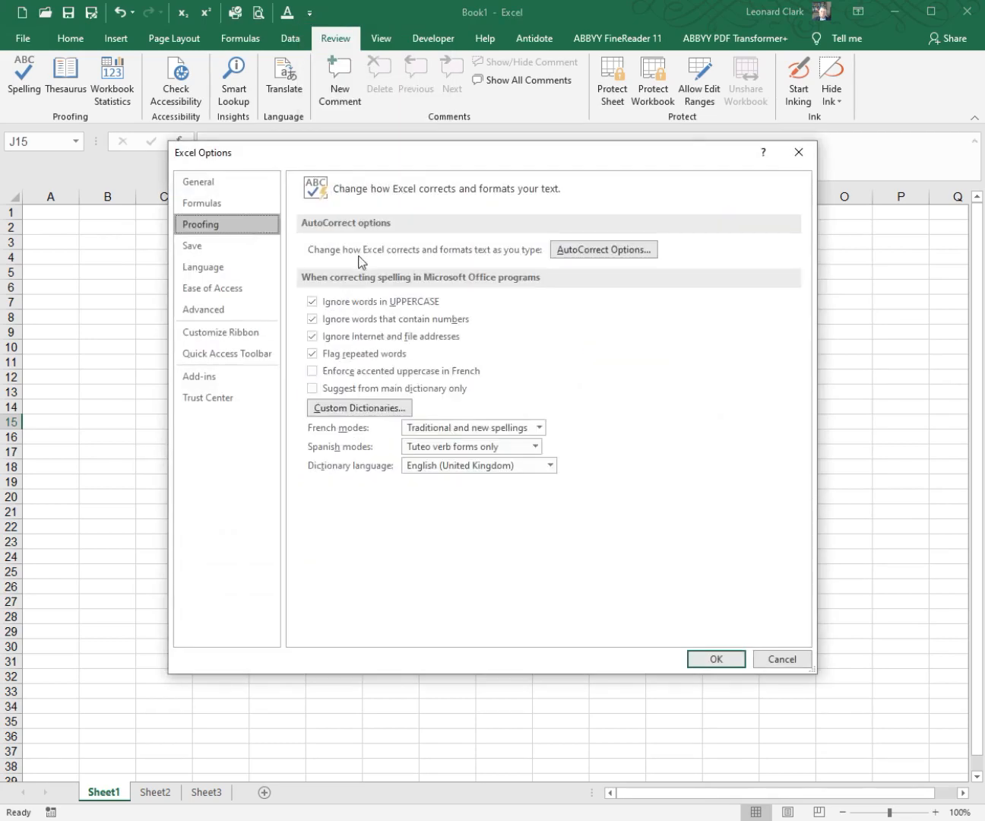
pyautogui.click(572, 250)
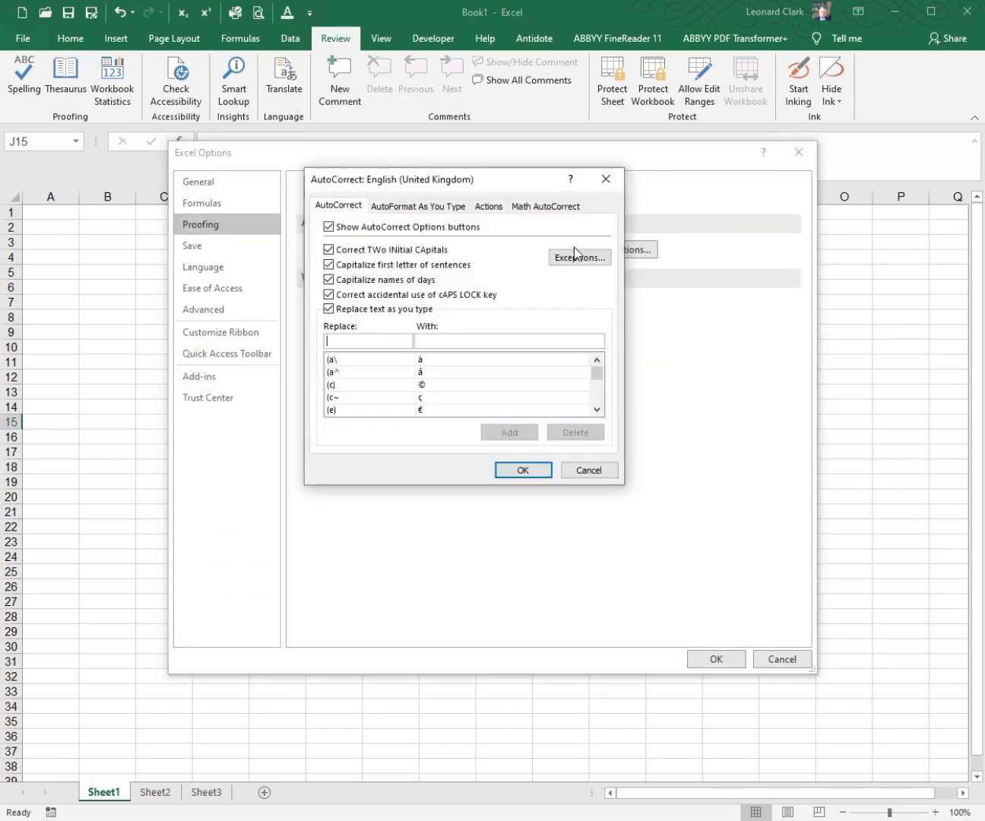
pyautogui.click(408, 310)
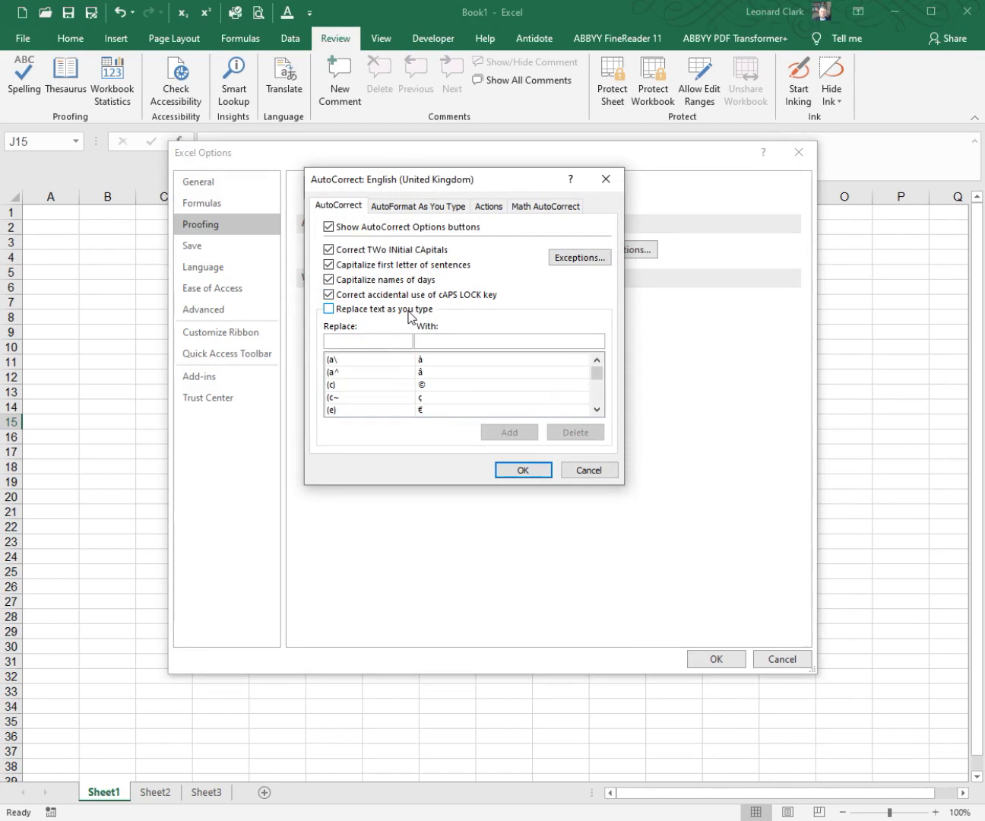
pyautogui.click(522, 469)
pyautogui.click(702, 654)
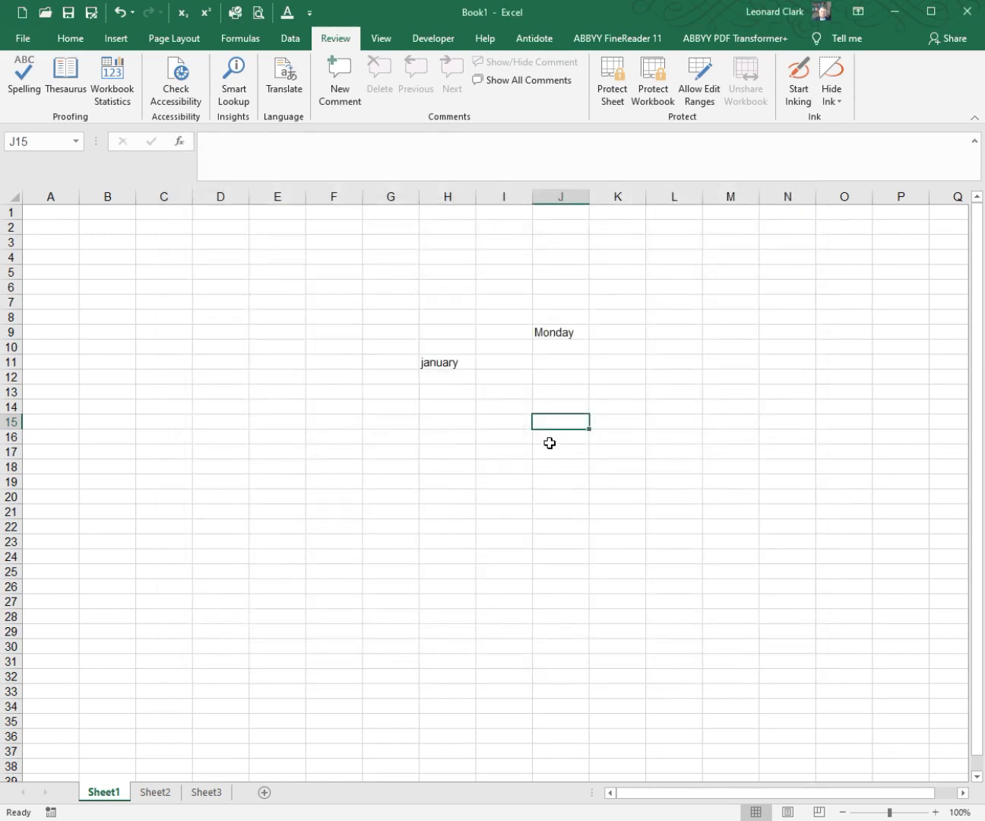
# Step: Enter "monday" in lowercase in cell J15 to test day-name capitalization with text replacement turned off
pyautogui.write('monday')
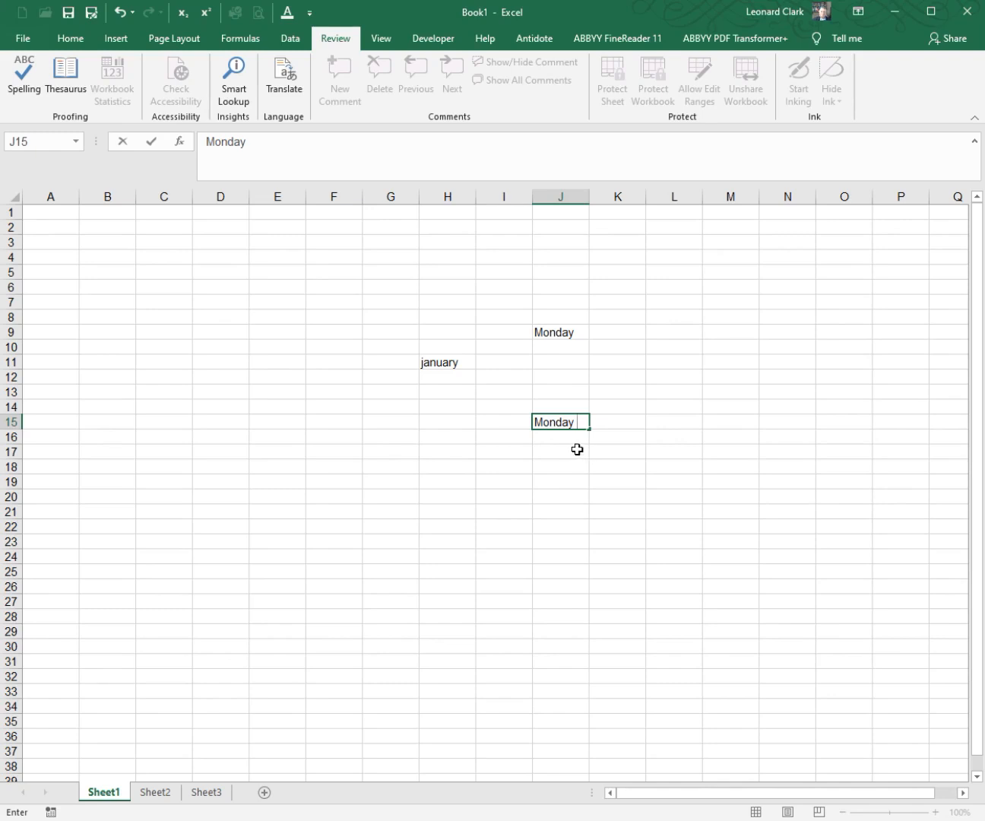
pyautogui.click(579, 450)
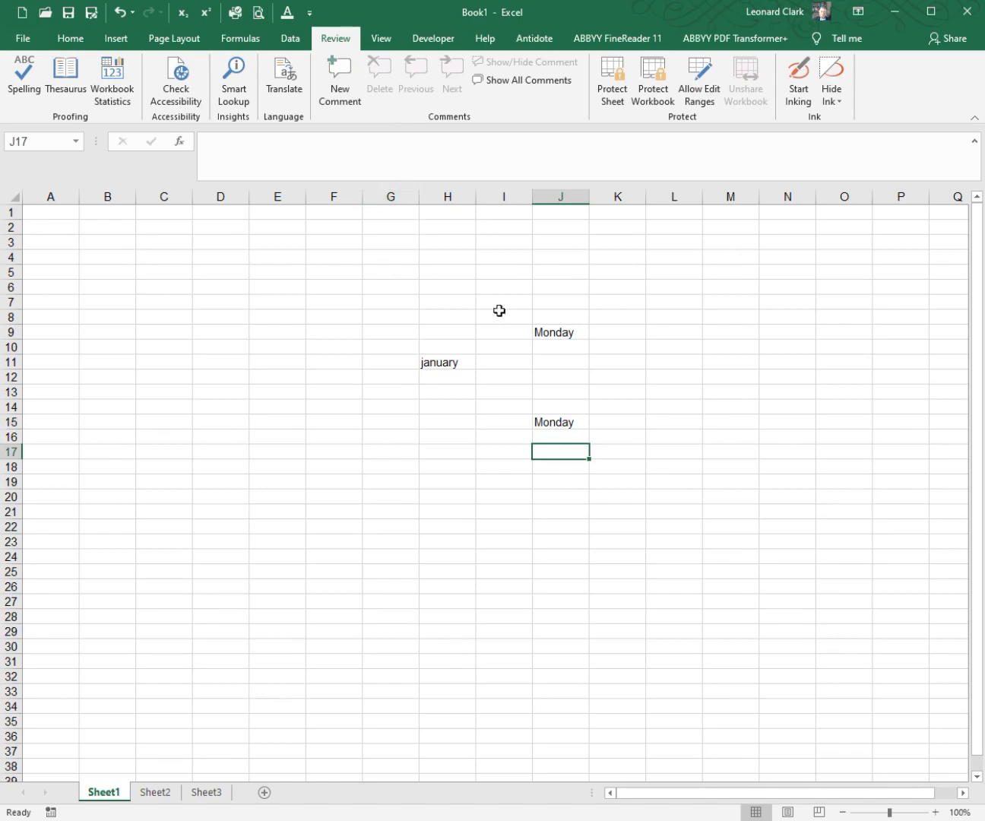
# Step: Examine the list of text replacements in the AutoCorrect proofing options through to its end, cancelling both dialogs without saving changes
pyautogui.click(310, 14)
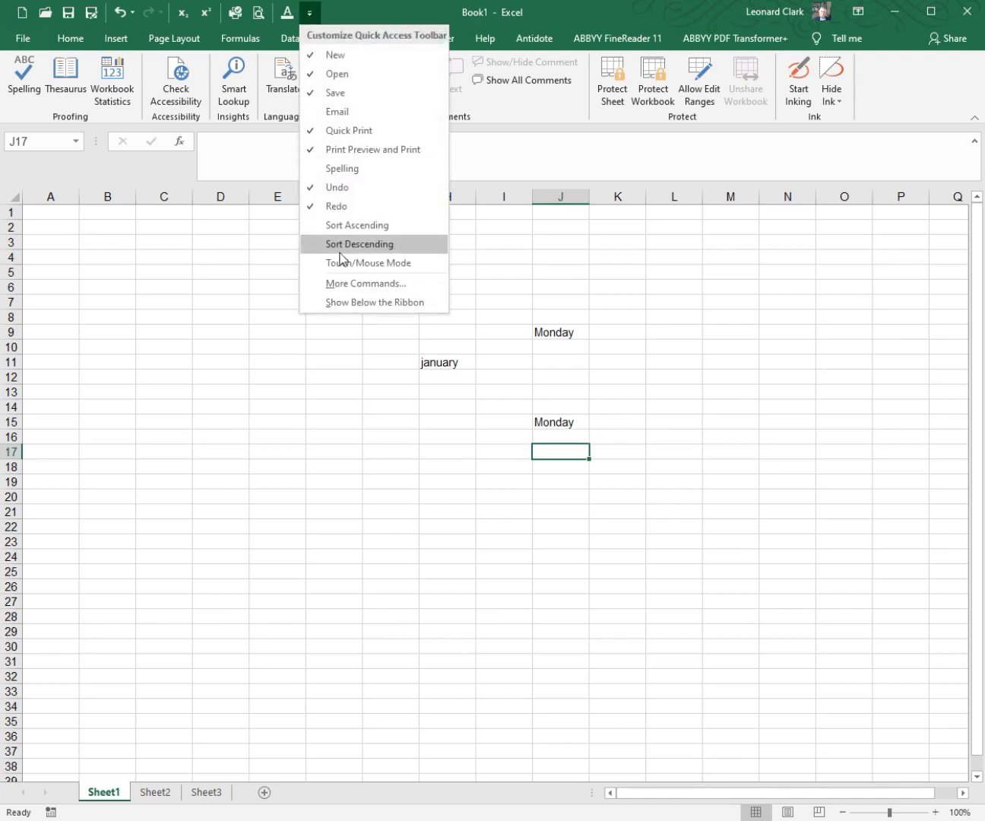
pyautogui.click(350, 282)
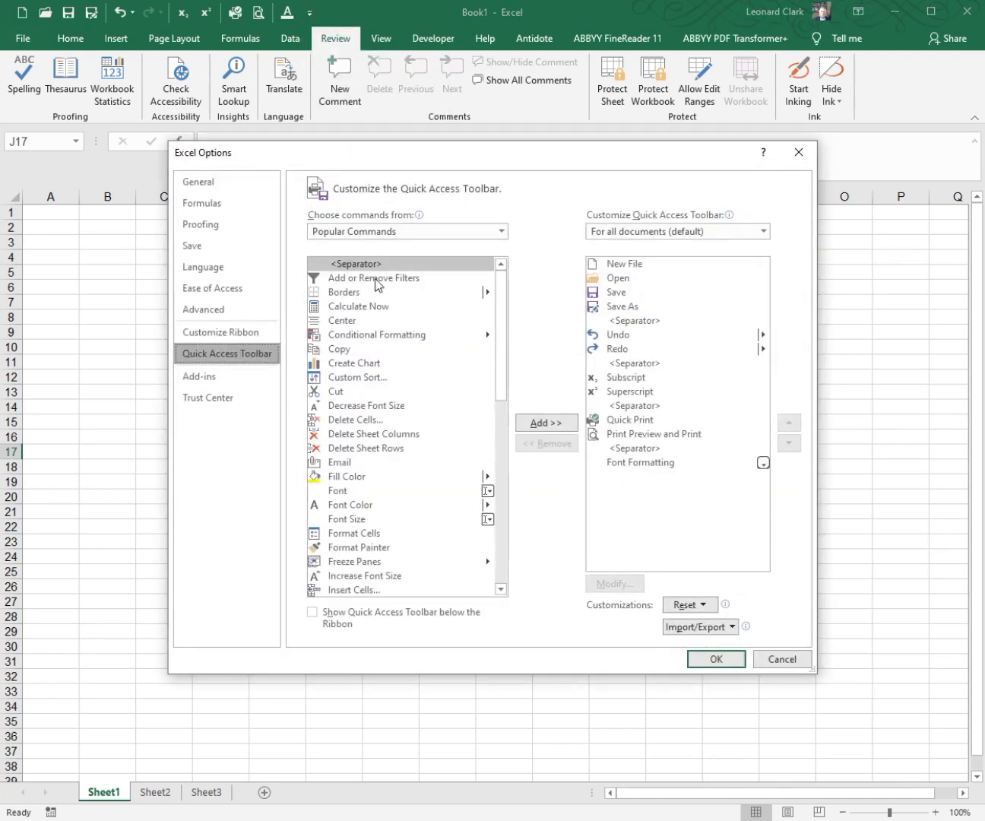
pyautogui.click(232, 228)
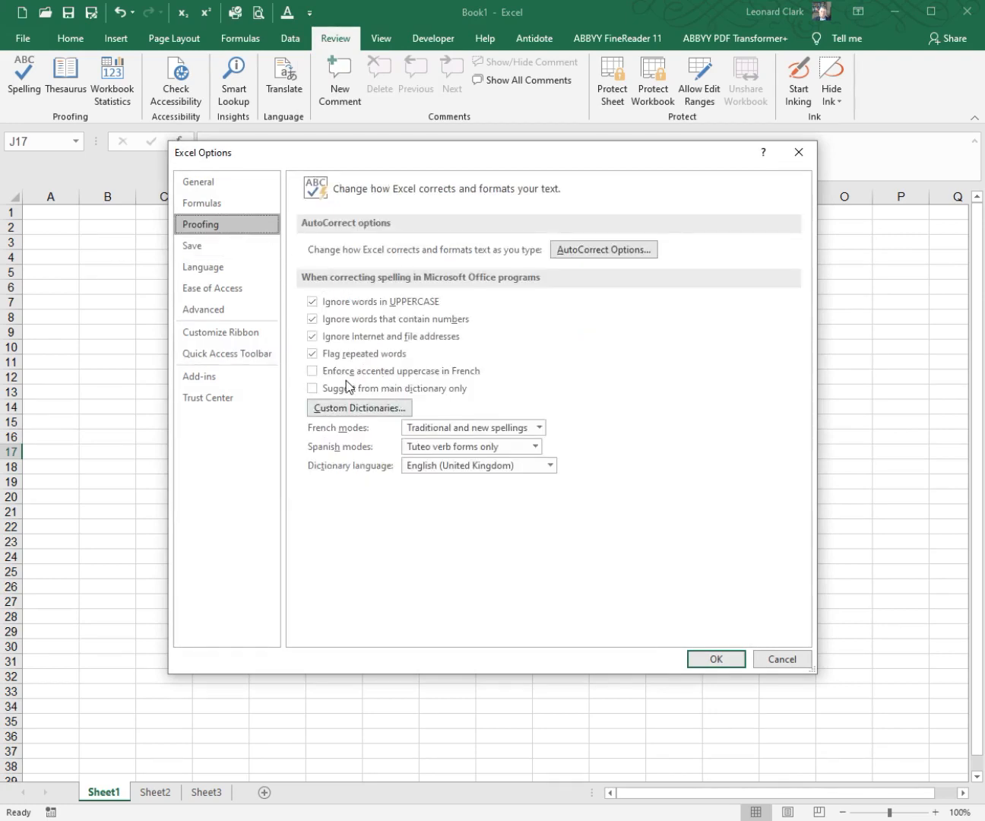
pyautogui.click(573, 254)
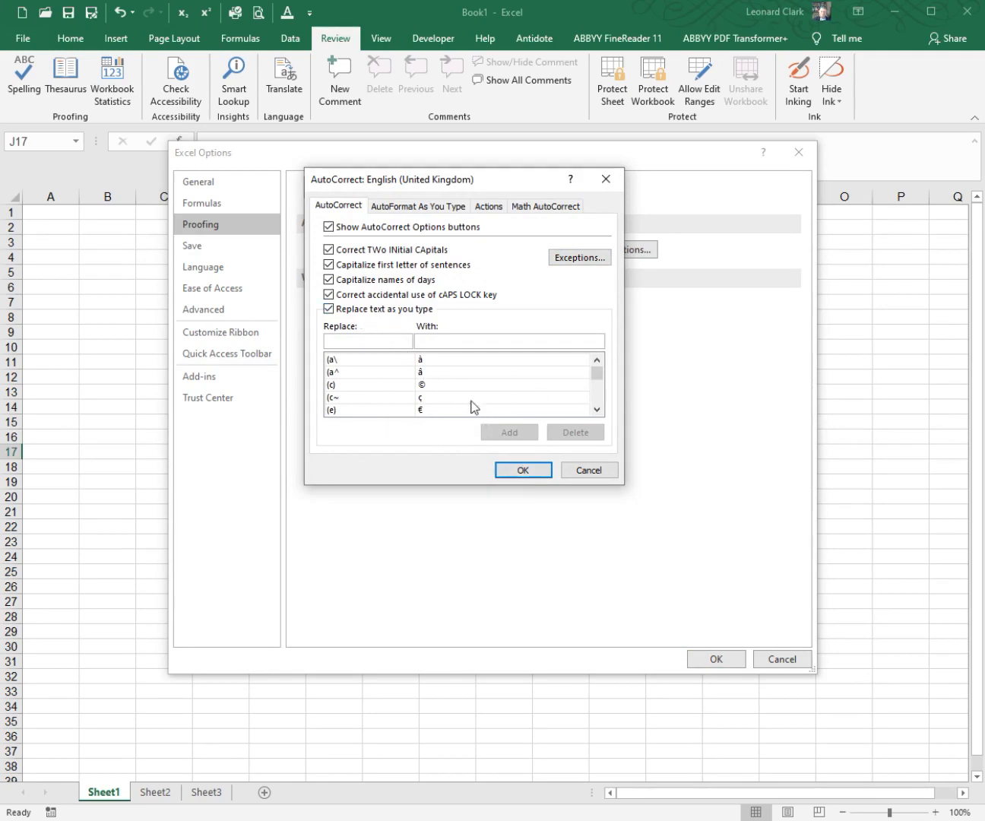
pyautogui.click(370, 312)
pyautogui.moveTo(597, 374); pyautogui.dragTo(598, 382)
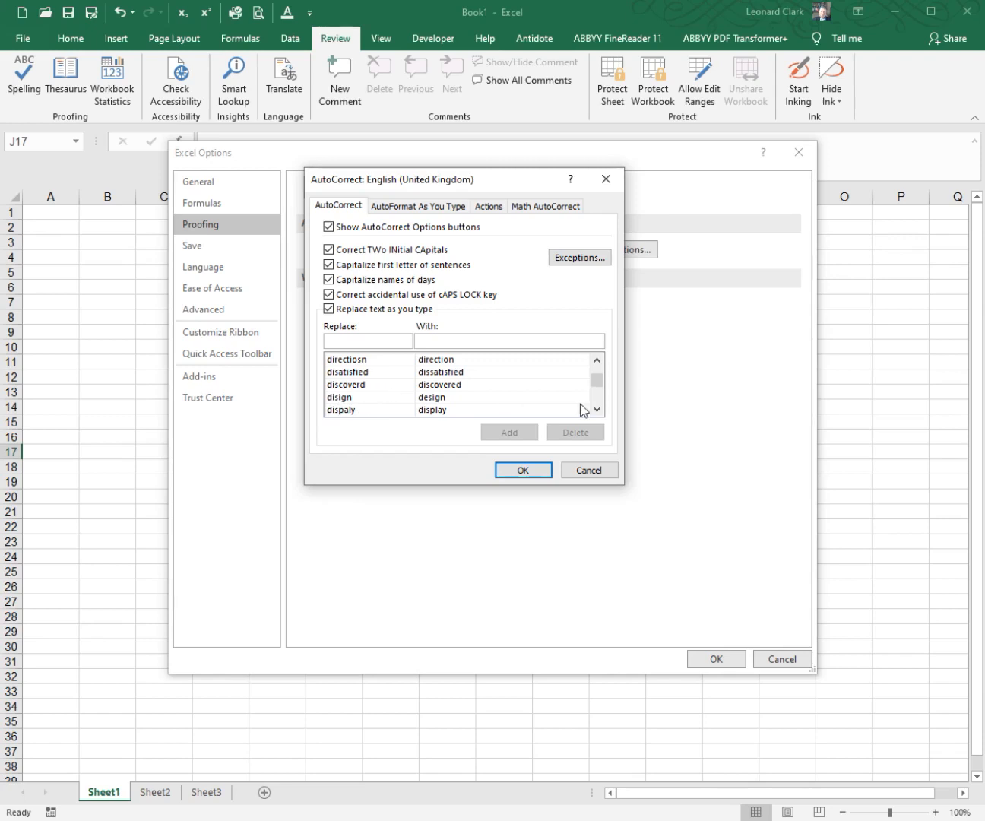
pyautogui.moveTo(595, 382); pyautogui.dragTo(585, 423)
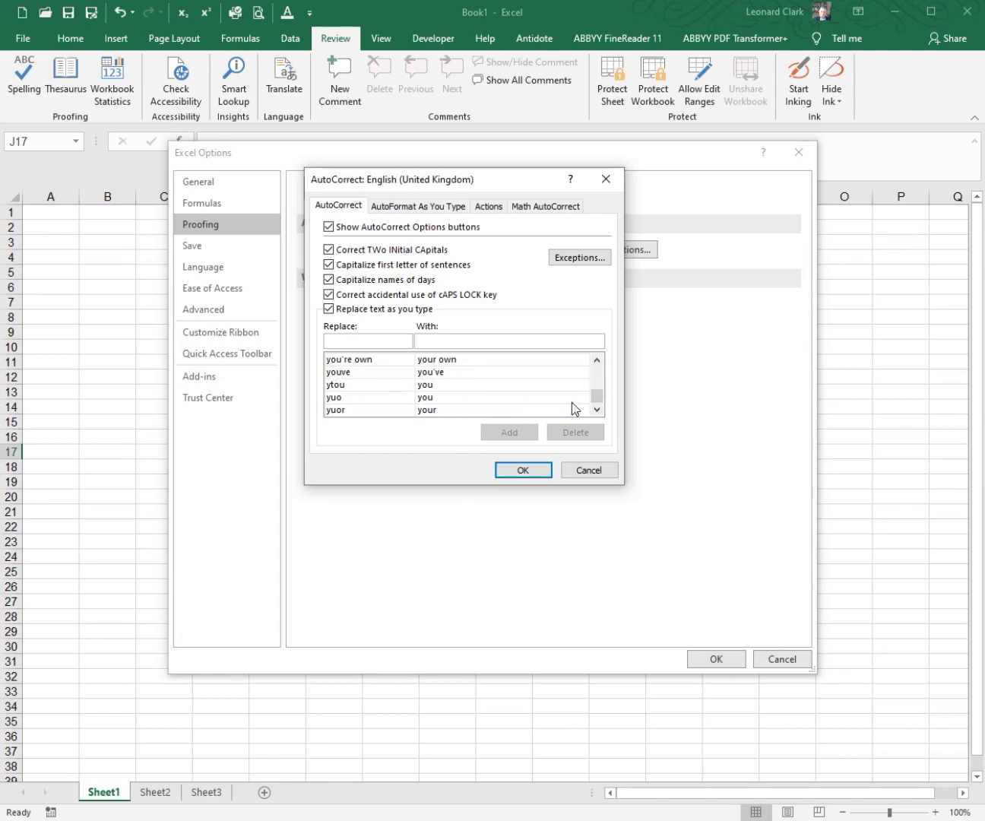
pyautogui.moveTo(594, 400); pyautogui.dragTo(594, 388)
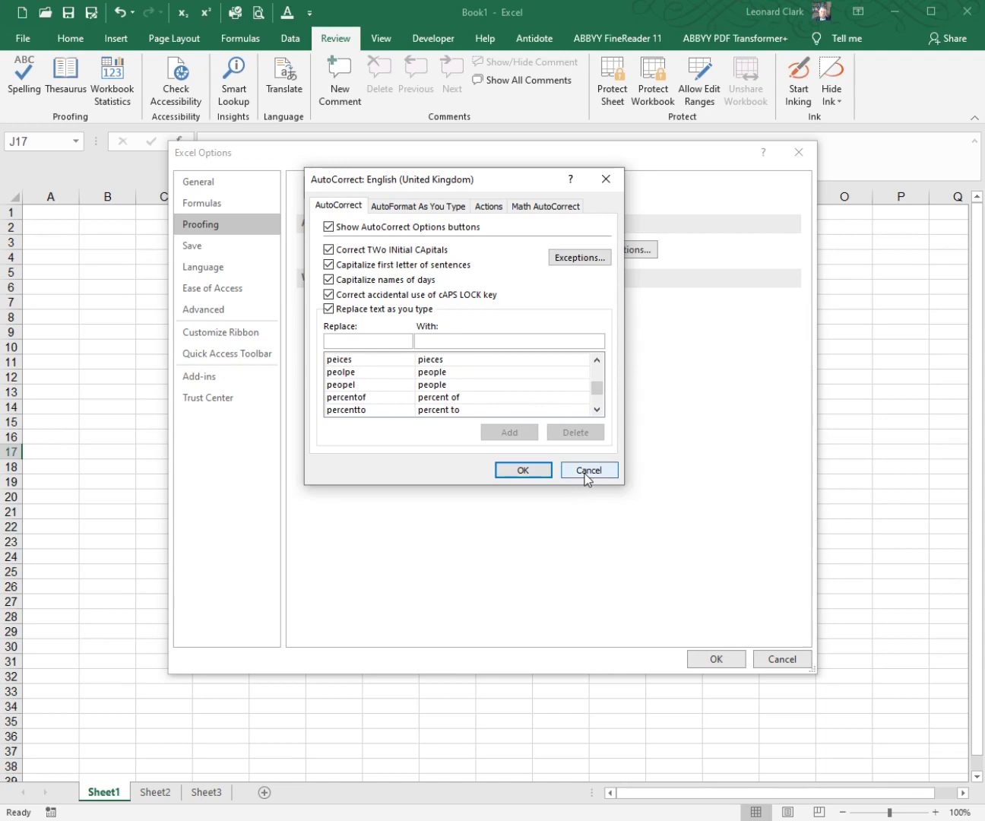
pyautogui.click(586, 471)
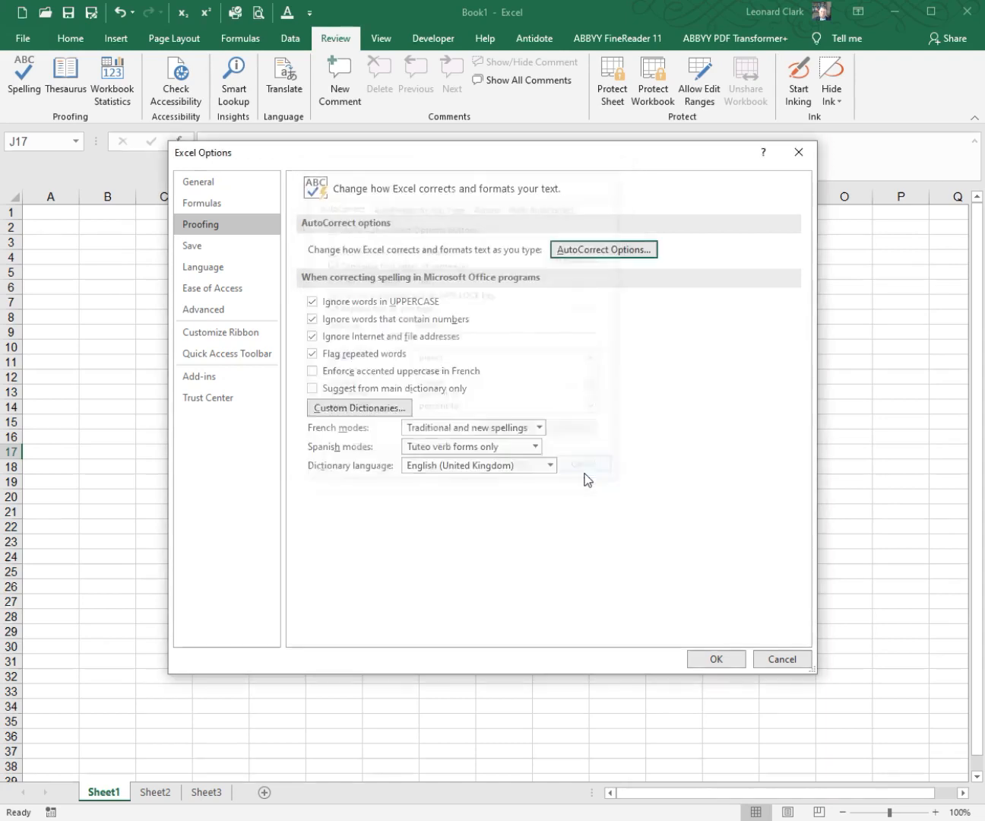
pyautogui.click(781, 658)
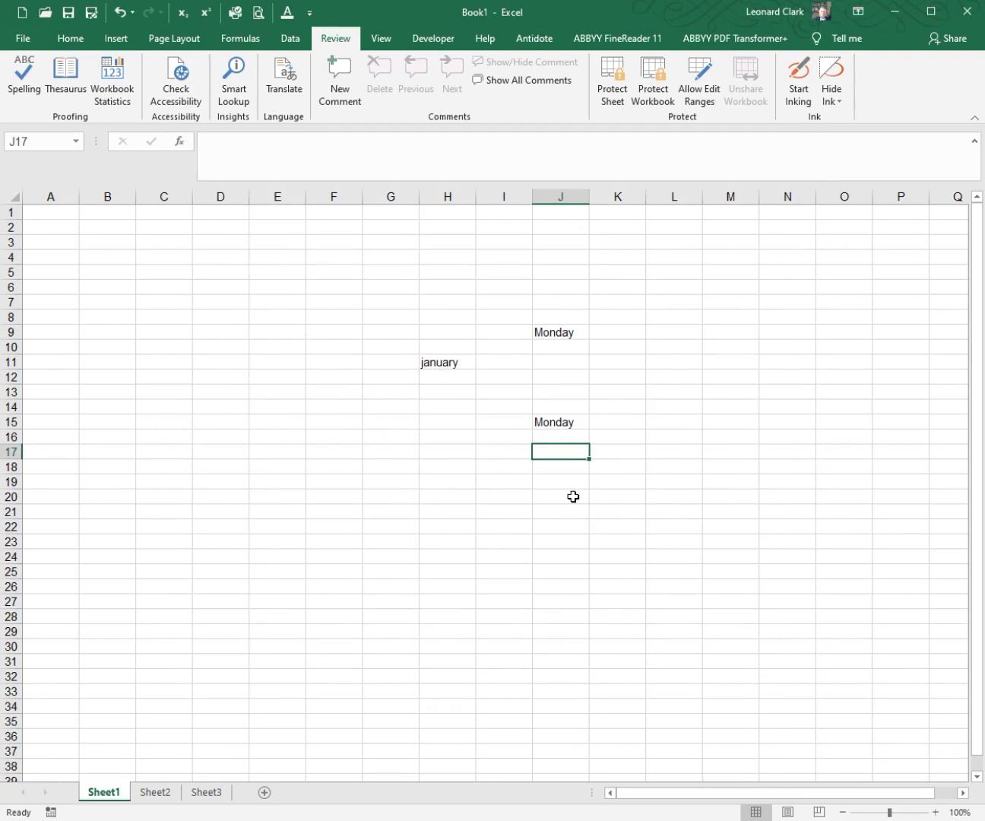
# Step: Enter "(c)" in cells J17 and J20 to test symbol replacement with text replacement turned off
pyautogui.write('(c)')
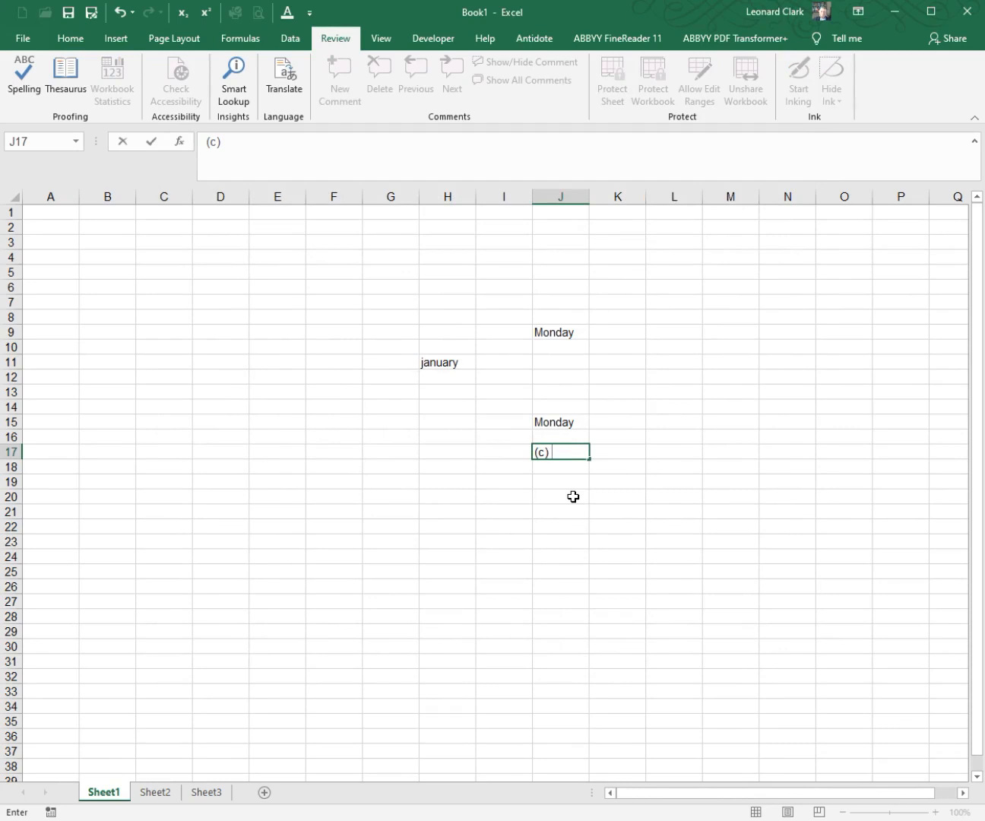
pyautogui.click(573, 496)
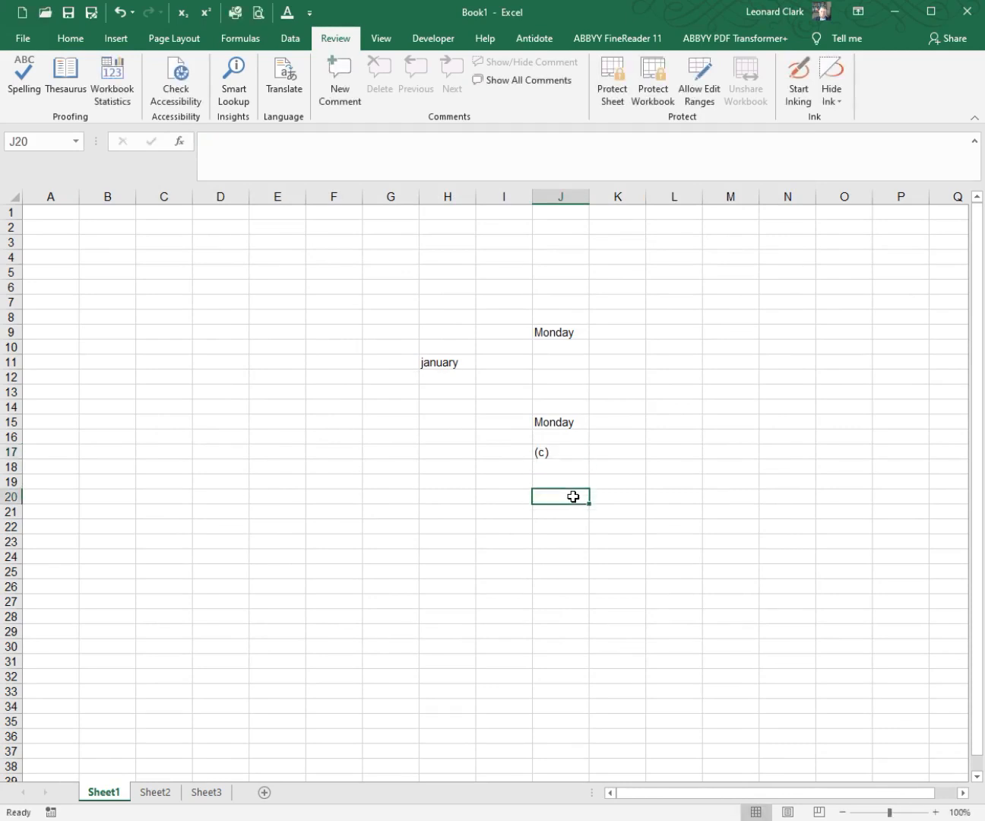
pyautogui.write('(c)')
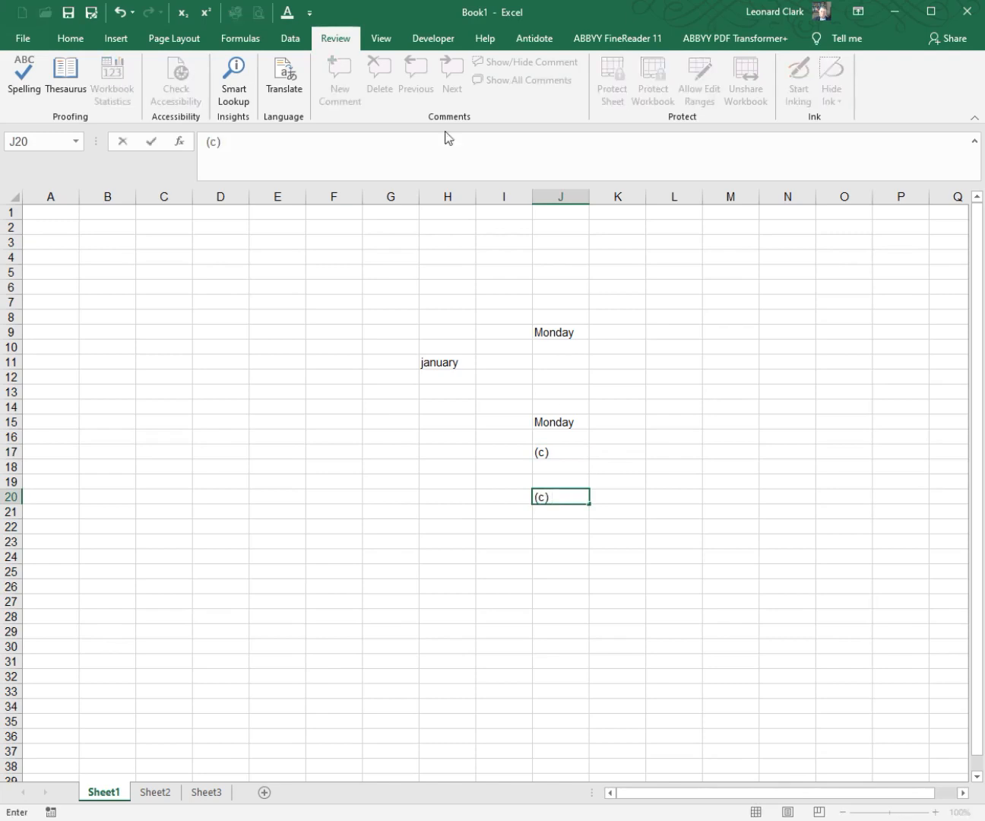
pyautogui.click(310, 13)
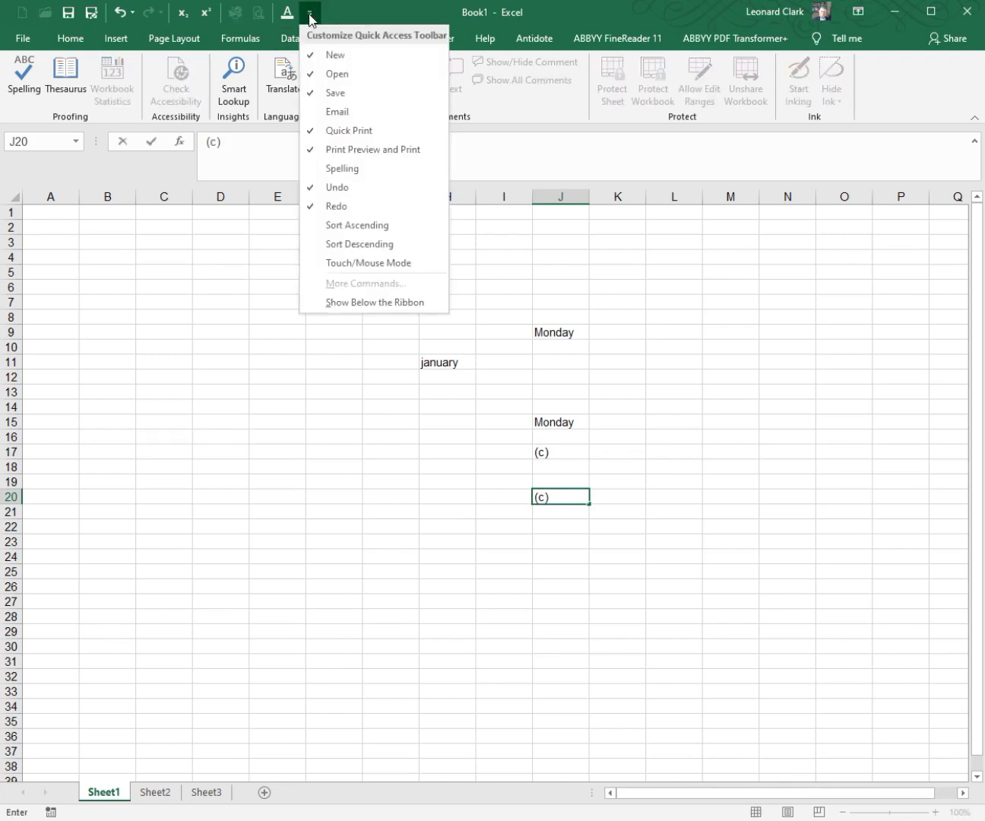
pyautogui.click(523, 331)
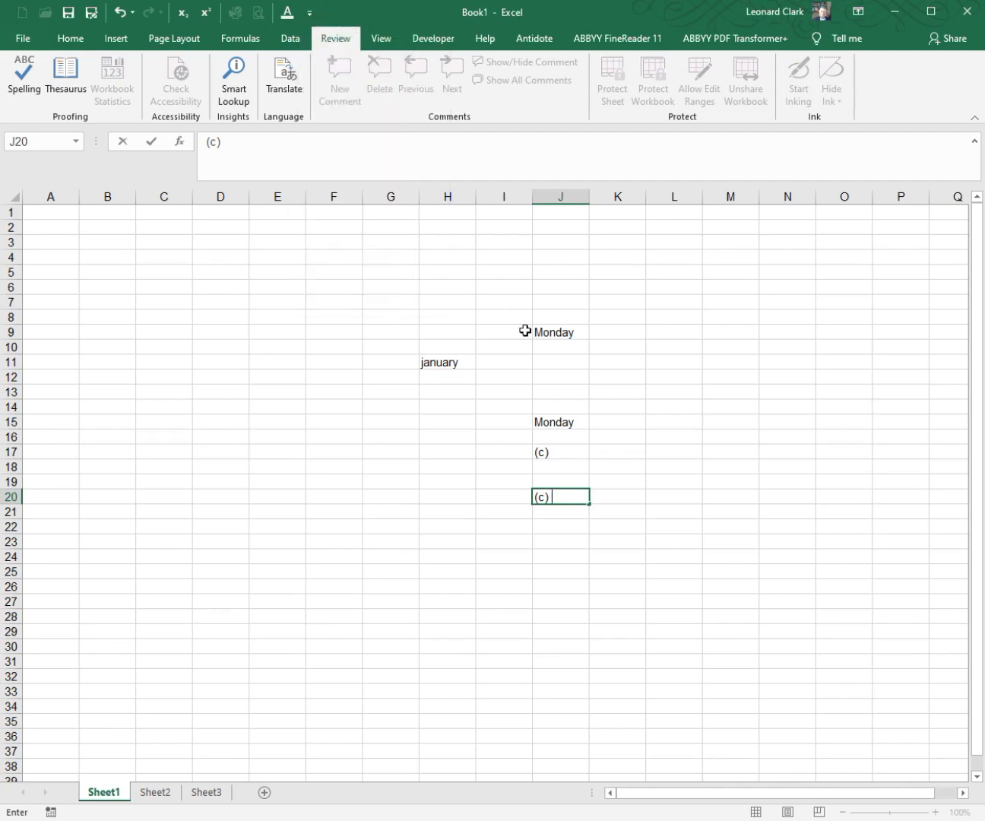
pyautogui.click(444, 342)
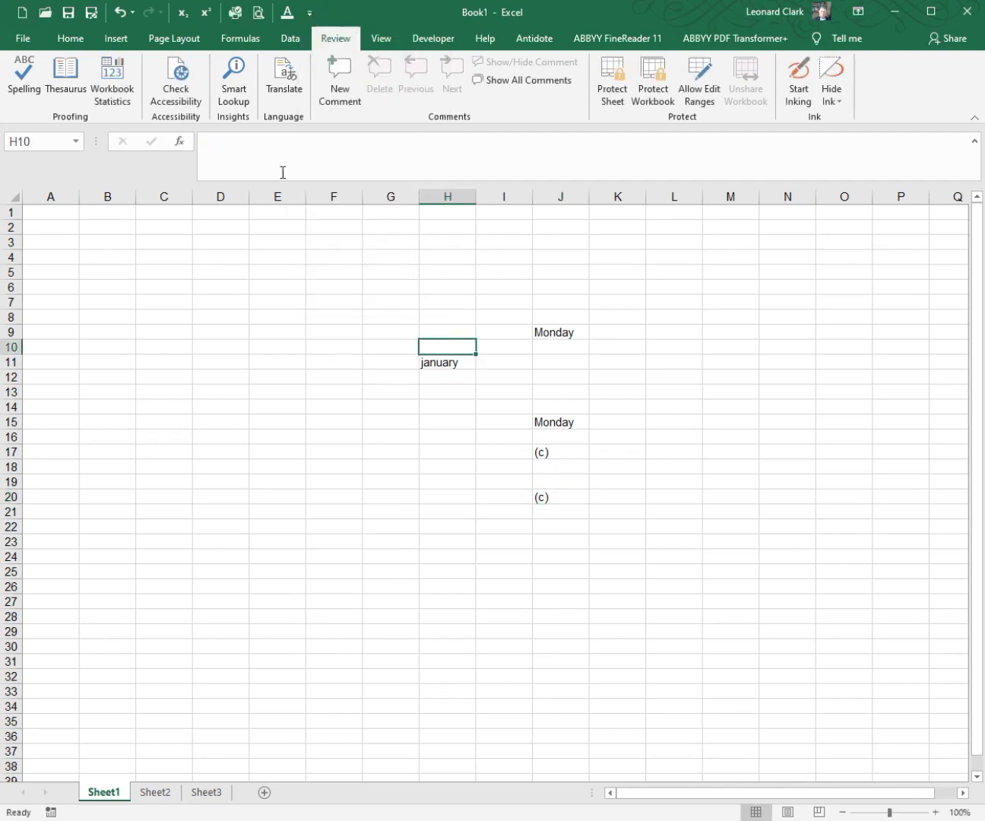
# Step: Turn on "Replace text as you type" in the AutoCorrect proofing options and apply the change
pyautogui.click(310, 13)
pyautogui.click(373, 282)
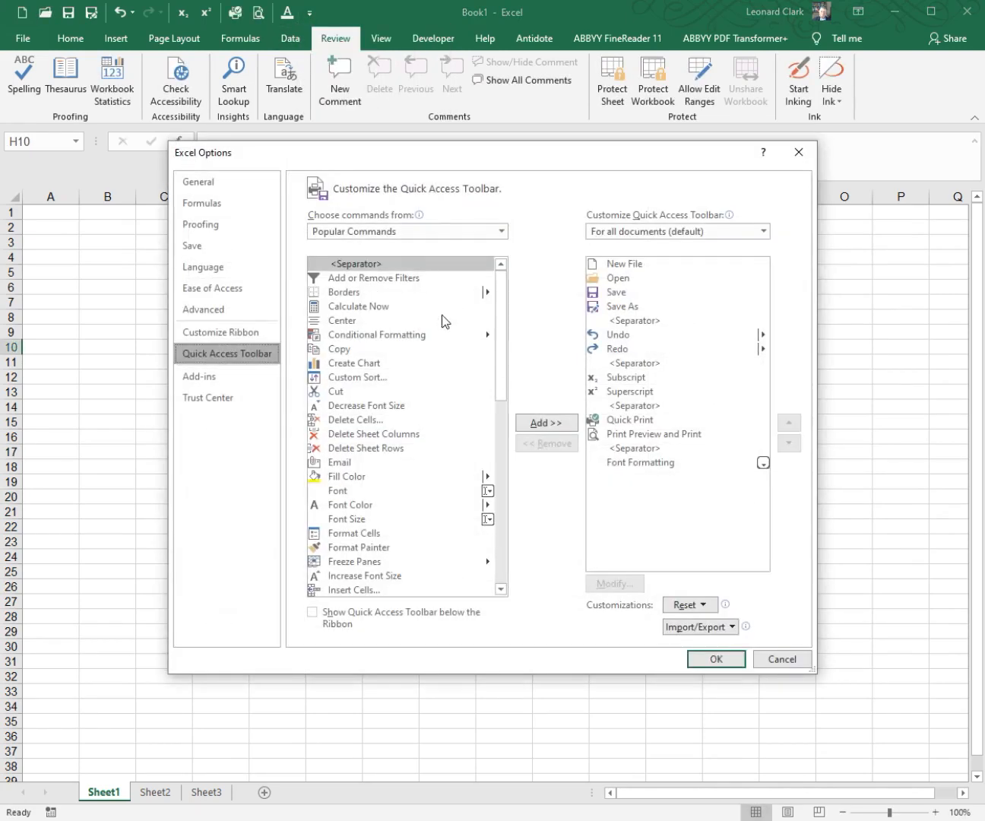
pyautogui.click(240, 228)
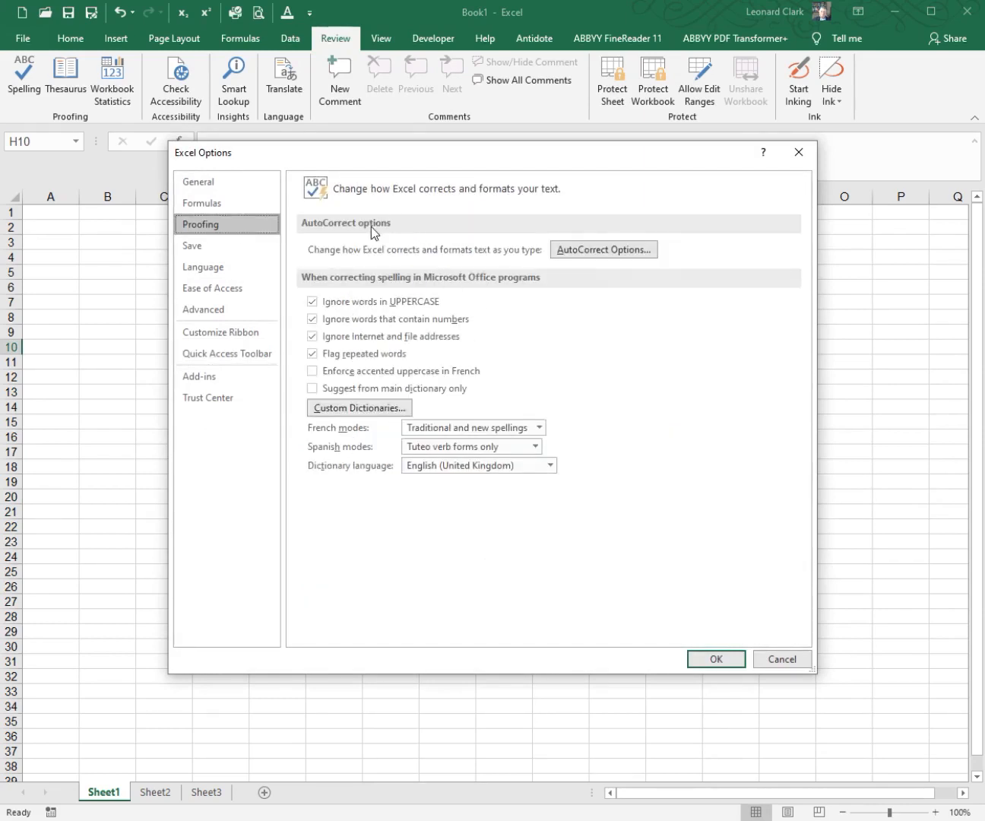
pyautogui.click(577, 255)
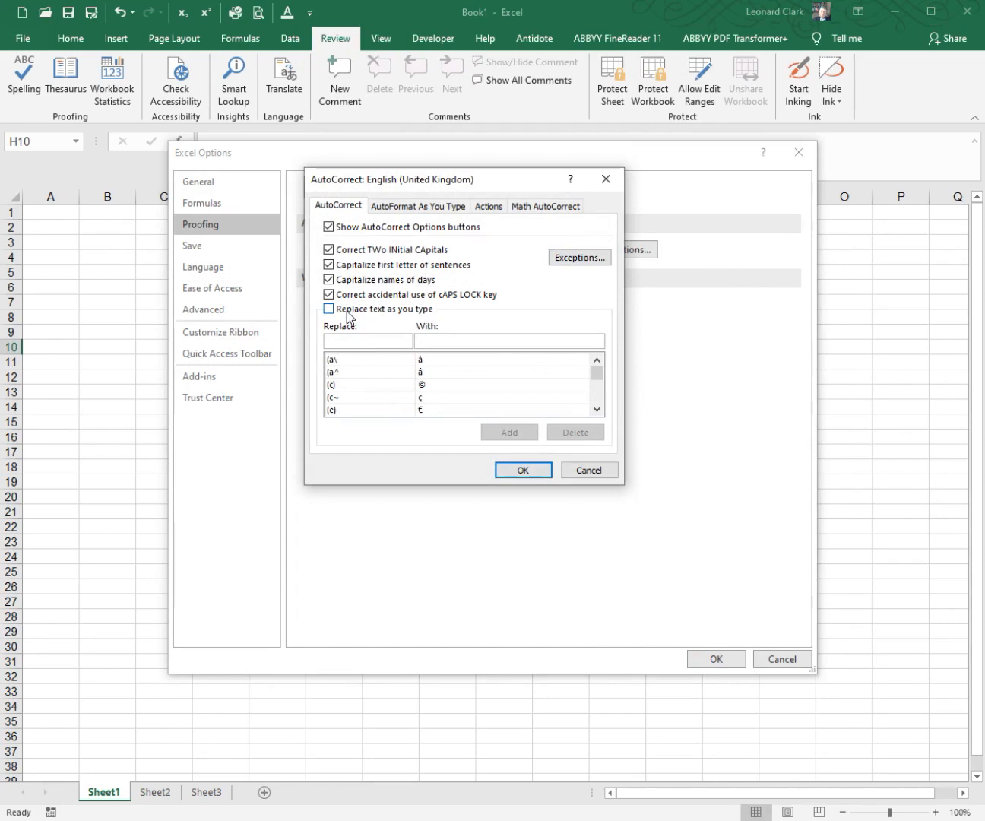
pyautogui.click(338, 315)
pyautogui.click(523, 473)
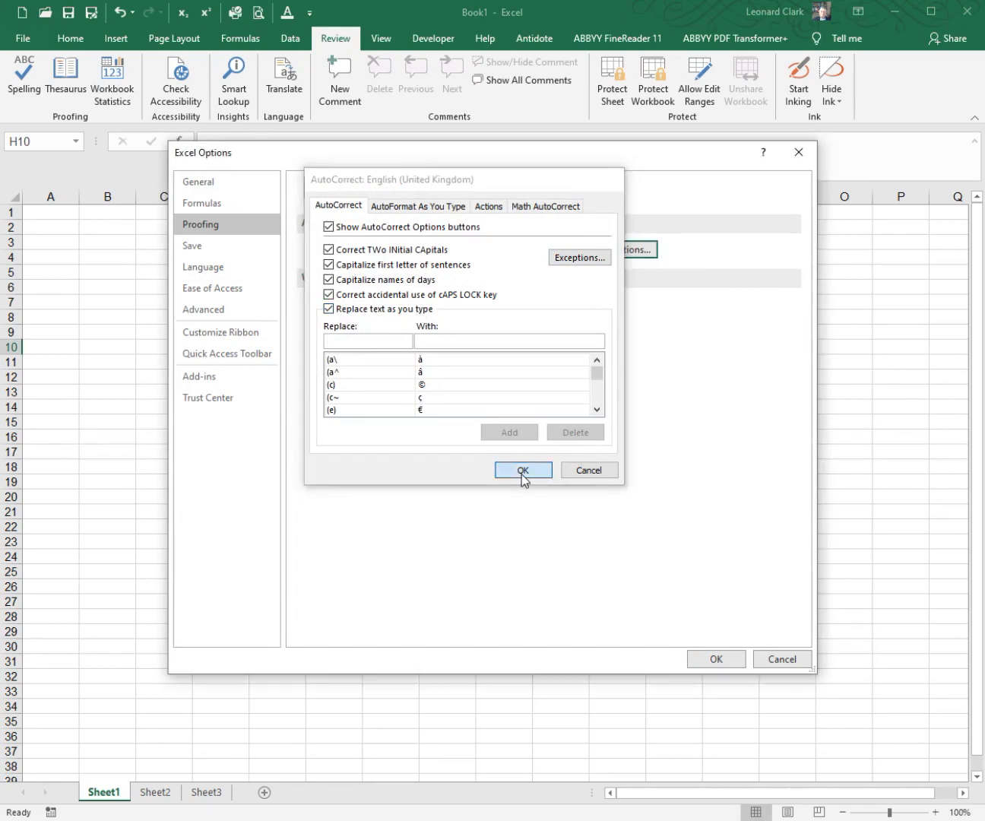
pyautogui.click(722, 657)
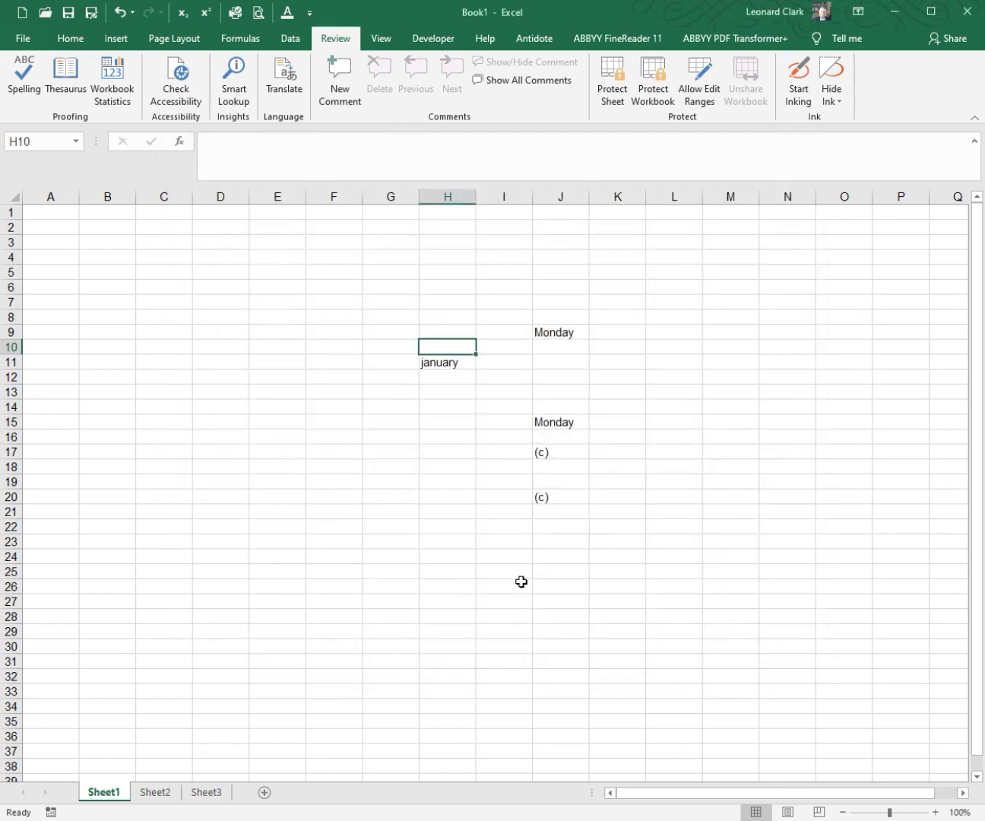
# Step: Test text replacement by entering "(c)" in cell I23 and "he was" in cell J23
pyautogui.click(498, 546)
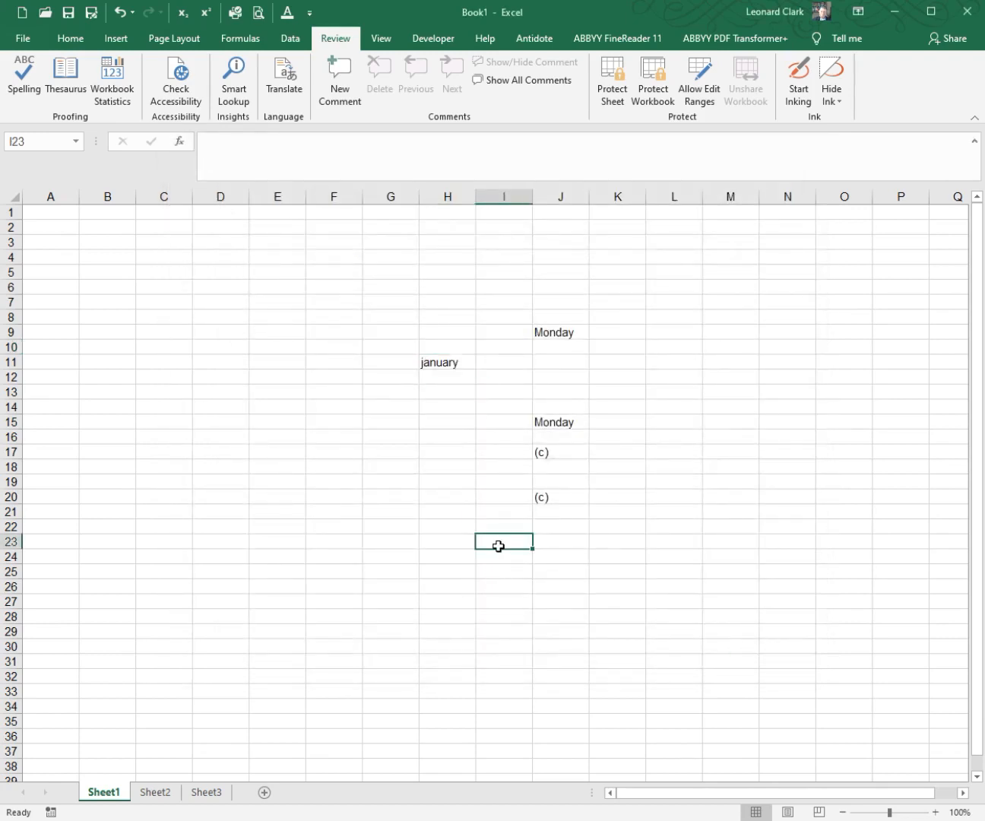
pyautogui.write('(c)')
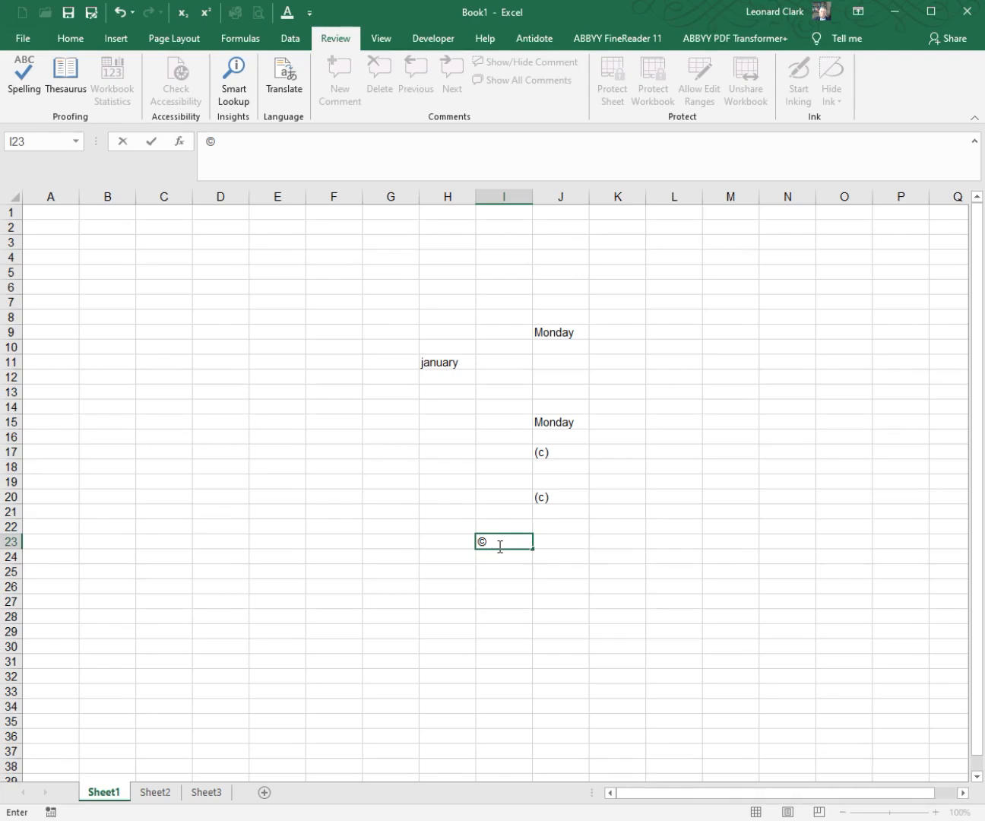
pyautogui.click(554, 542)
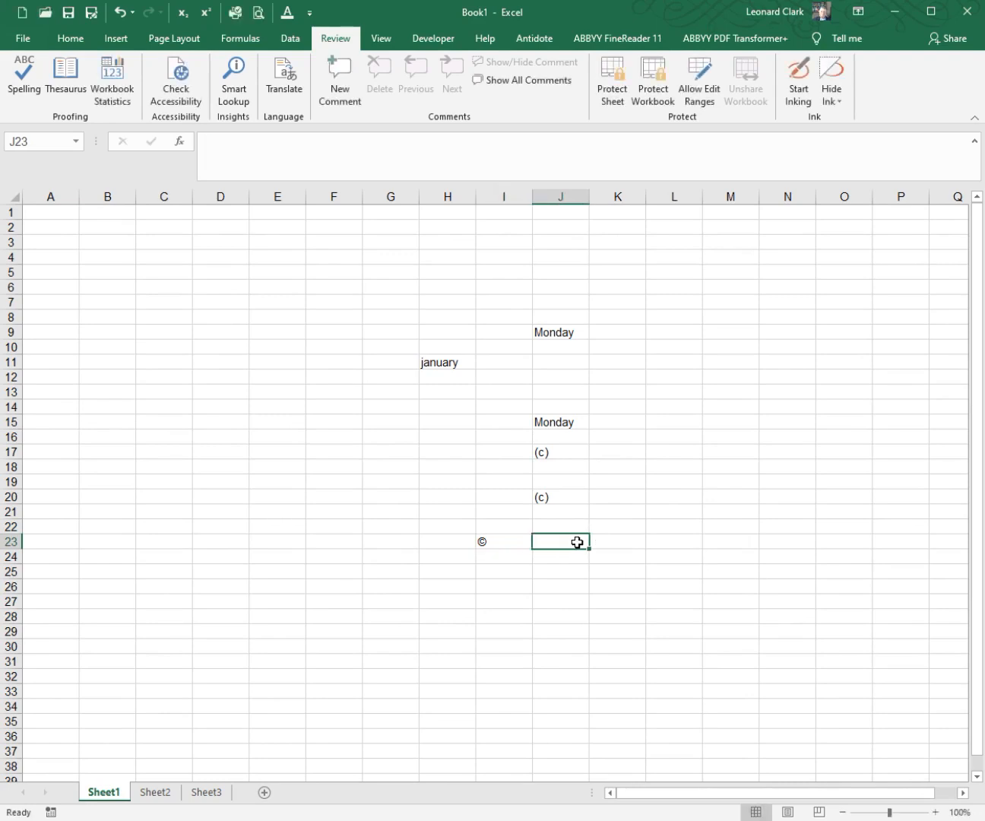
pyautogui.write('he was')
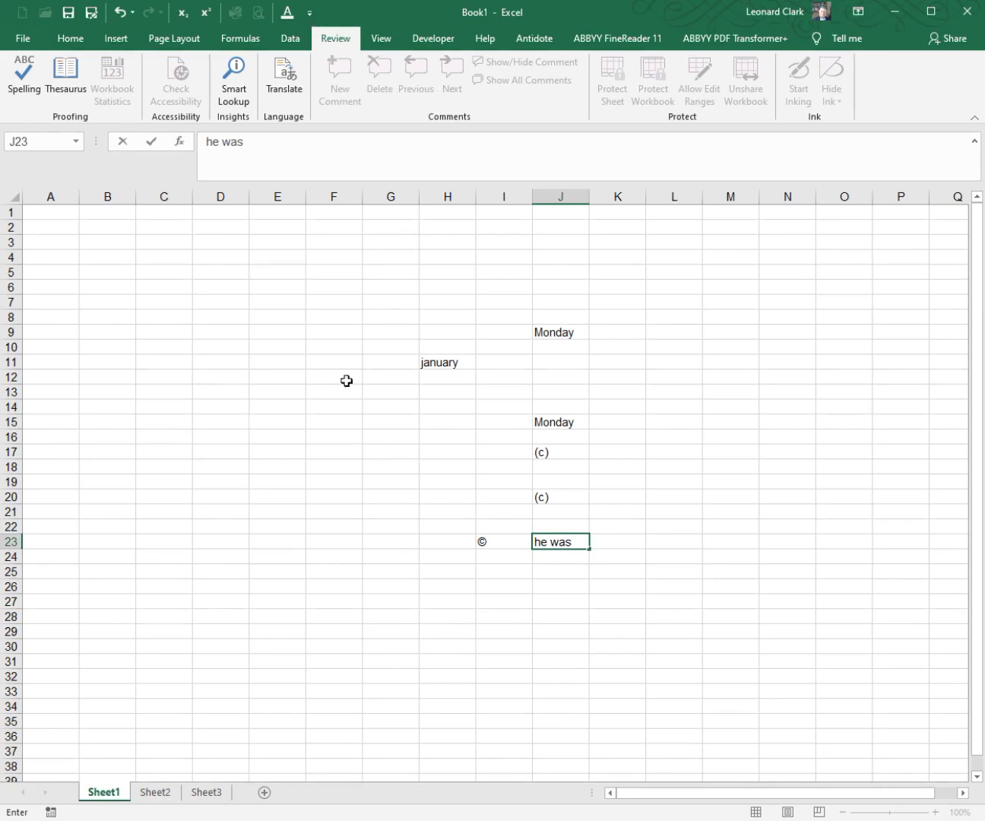
pyautogui.click(544, 599)
# Step: Look up the "hewas" entry in the AutoCorrect replacement list and return to the symbol entries near the list's start
pyautogui.click(309, 12)
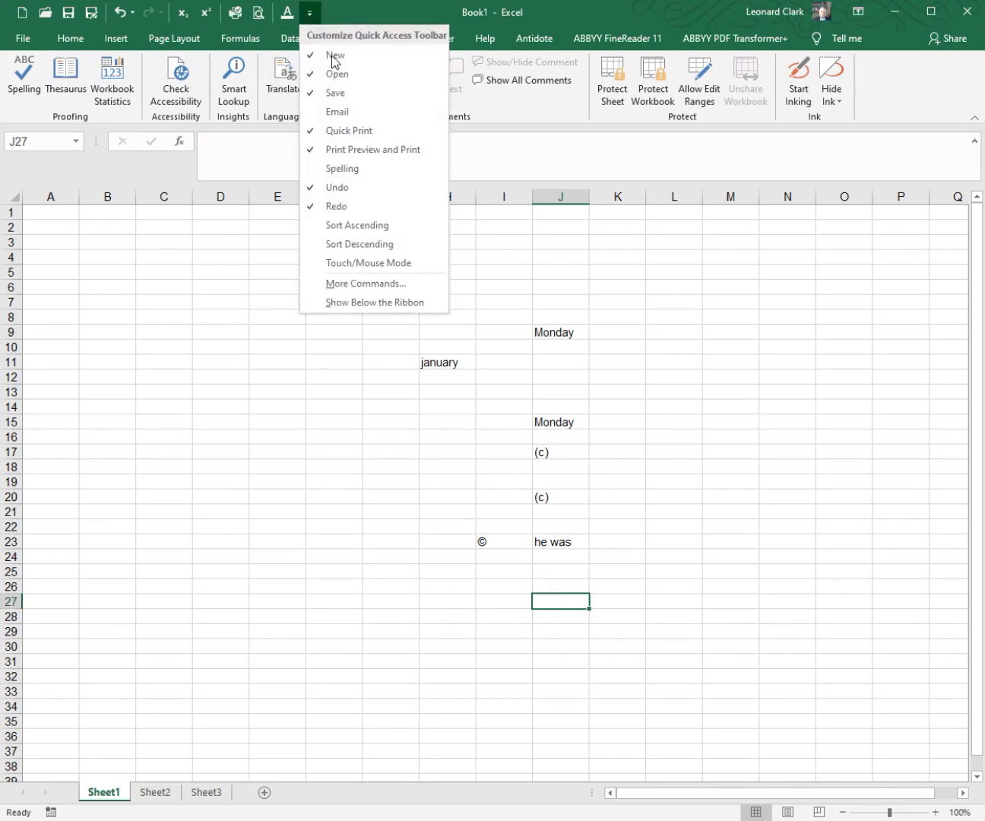
pyautogui.click(368, 289)
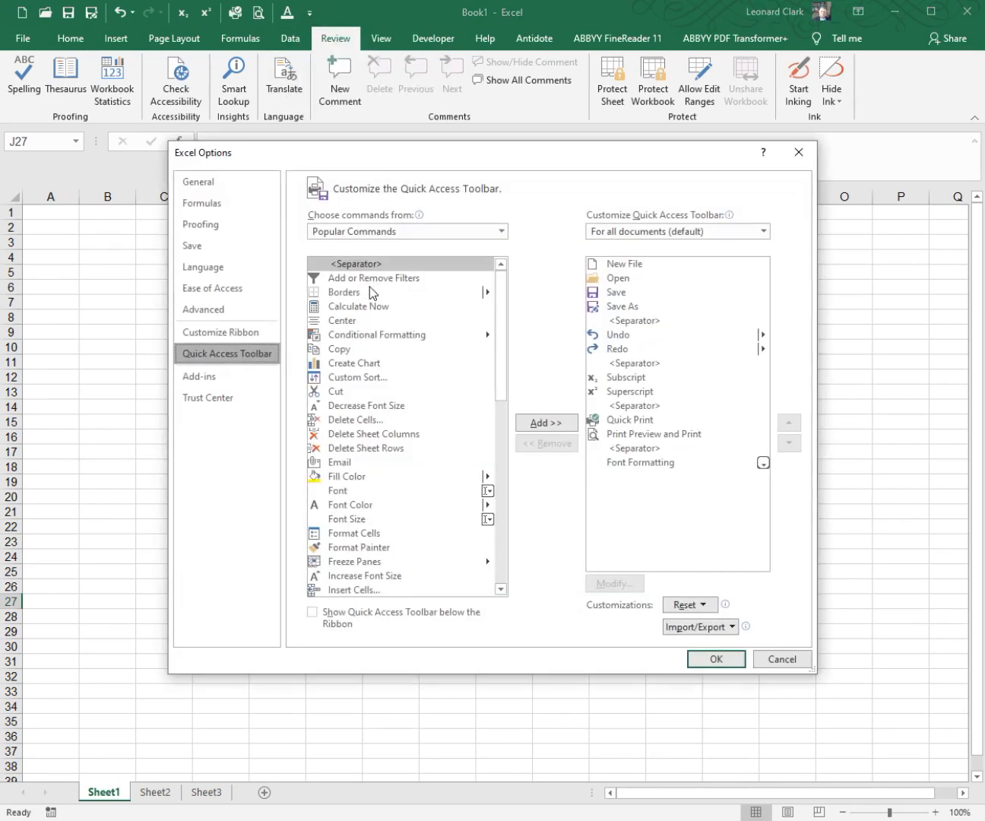
pyautogui.click(232, 223)
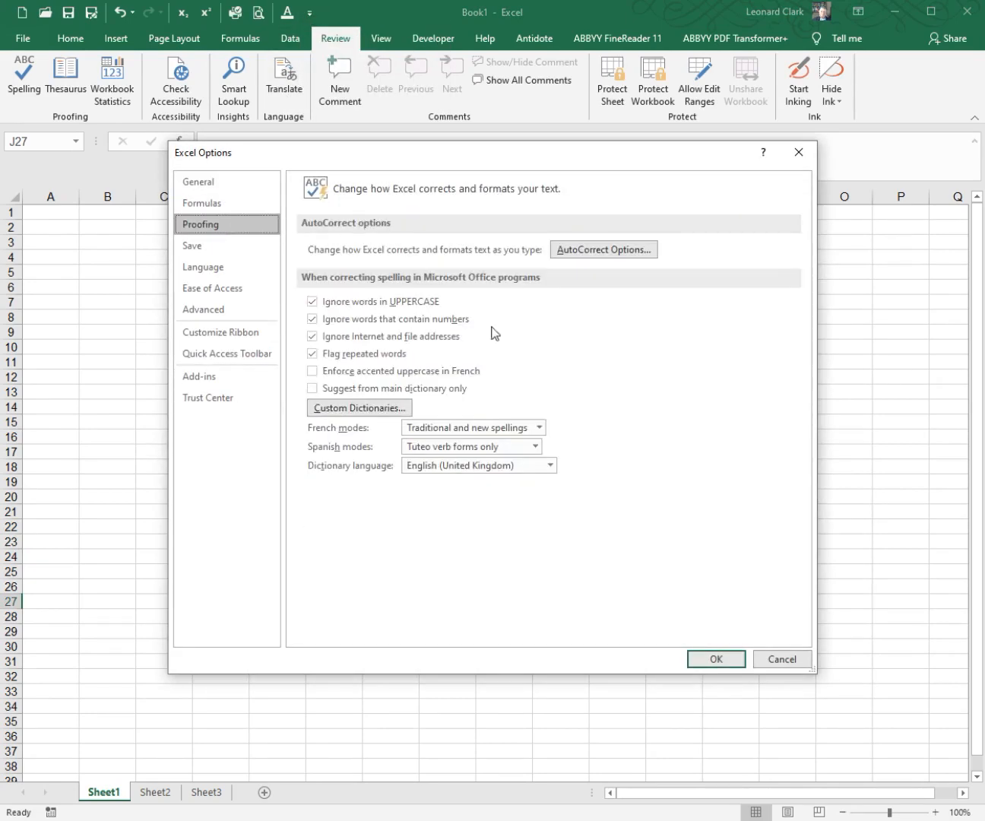
pyautogui.click(573, 252)
pyautogui.scroll(-2, 599, 391)
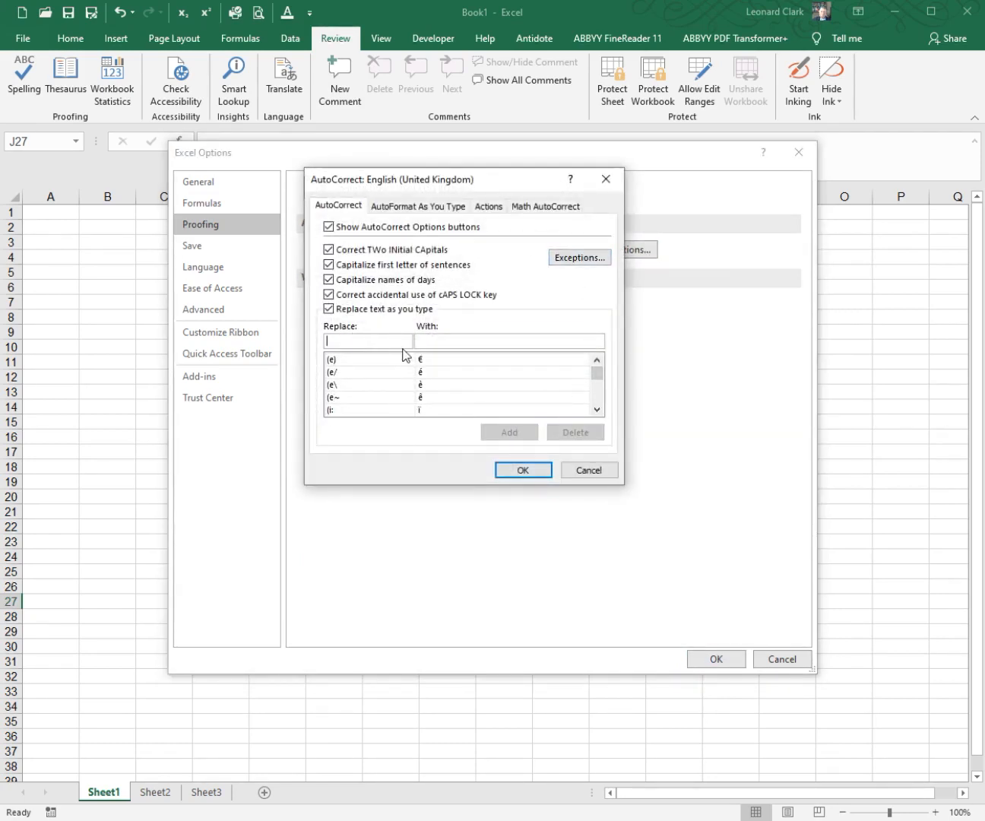
pyautogui.write('hew')
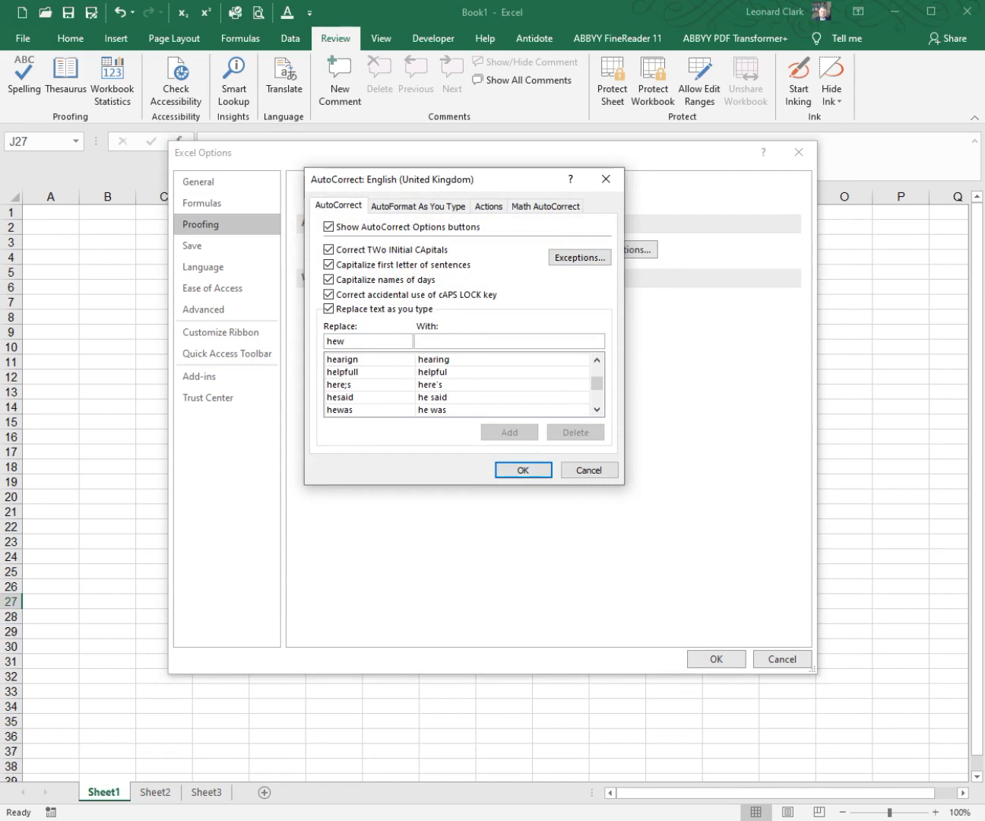
pyautogui.click(376, 410)
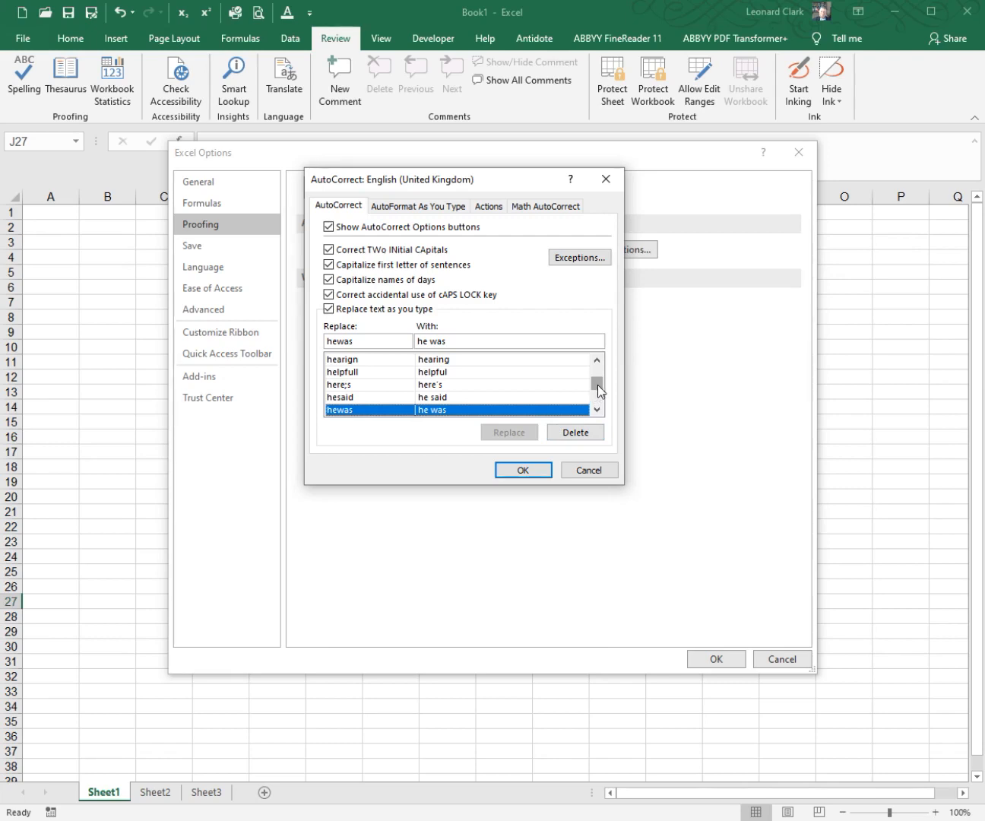
pyautogui.moveTo(597, 384)
pyautogui.mouseDown()
pyautogui.moveTo(599, 407)
pyautogui.moveTo(607, 376)
pyautogui.mouseUp()
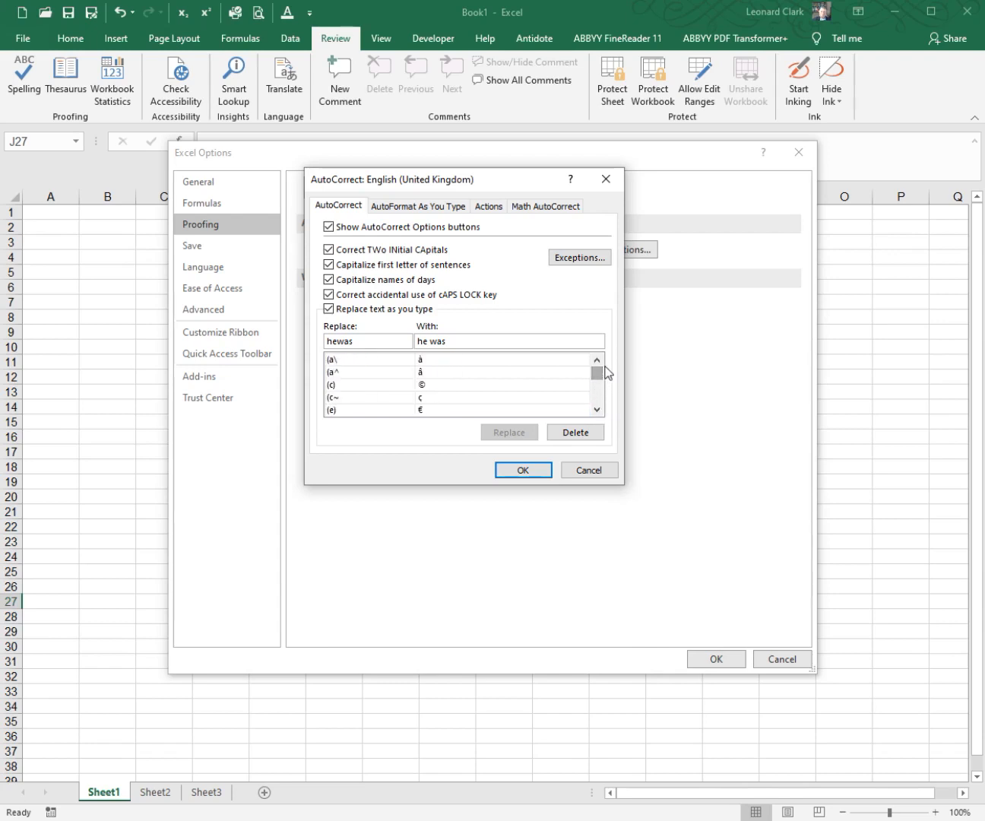
# Step: Set the AutoCorrect text to replace to "<<", and copy the « character in Arial from Character Map
pyautogui.moveTo(363, 340); pyautogui.dragTo(295, 340)
pyautogui.write('<<')
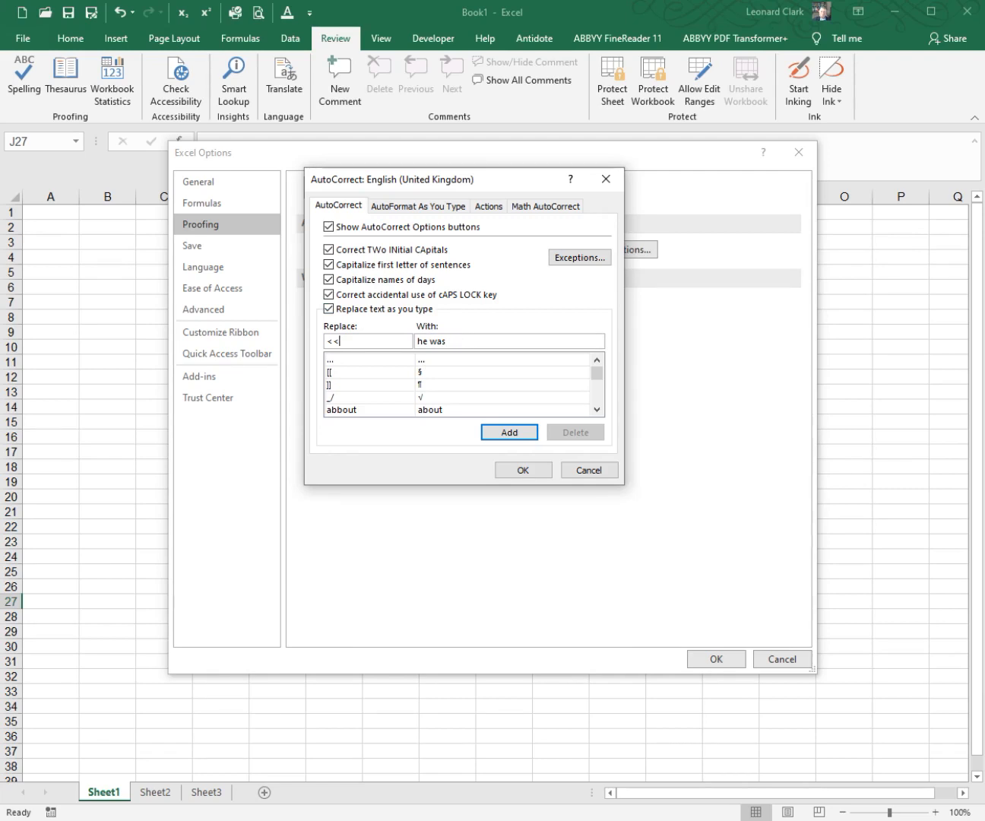
pyautogui.press('super')
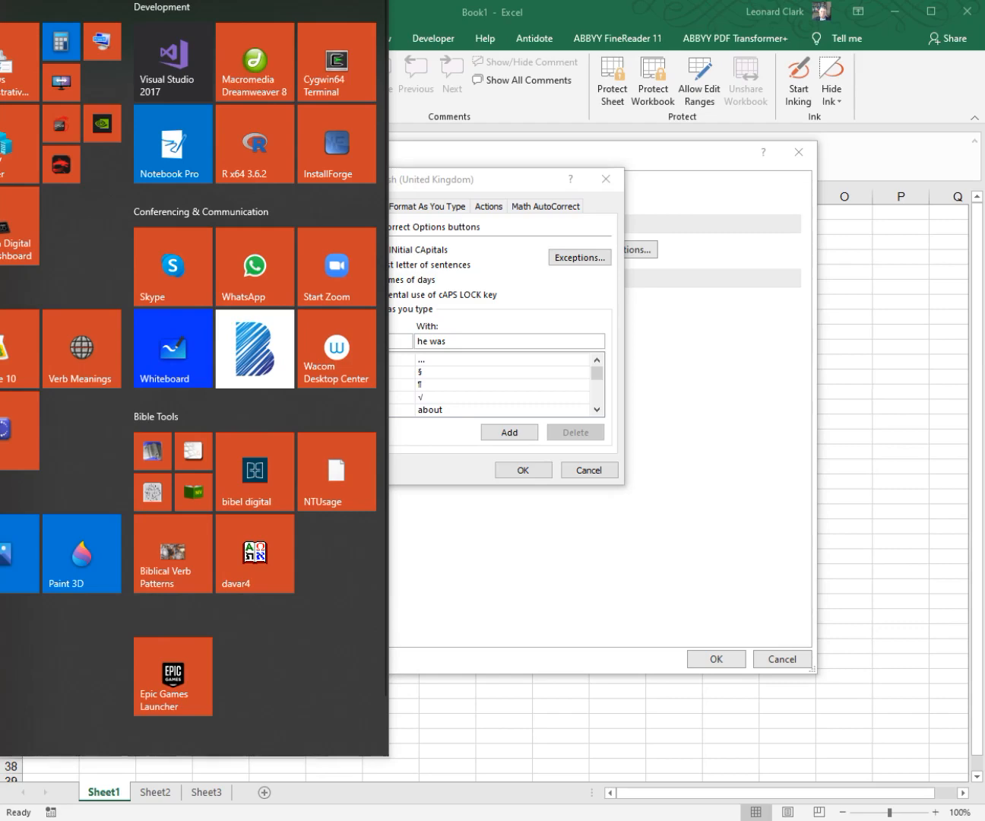
pyautogui.press('Escape')
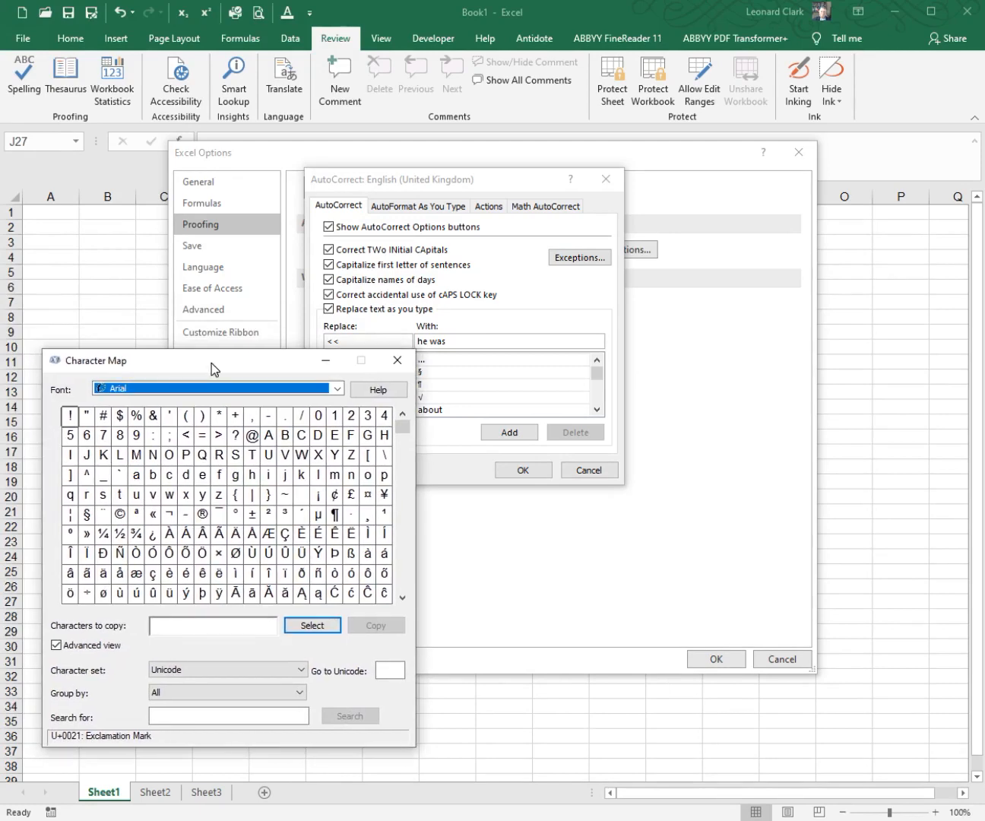
pyautogui.moveTo(215, 369); pyautogui.dragTo(744, 365)
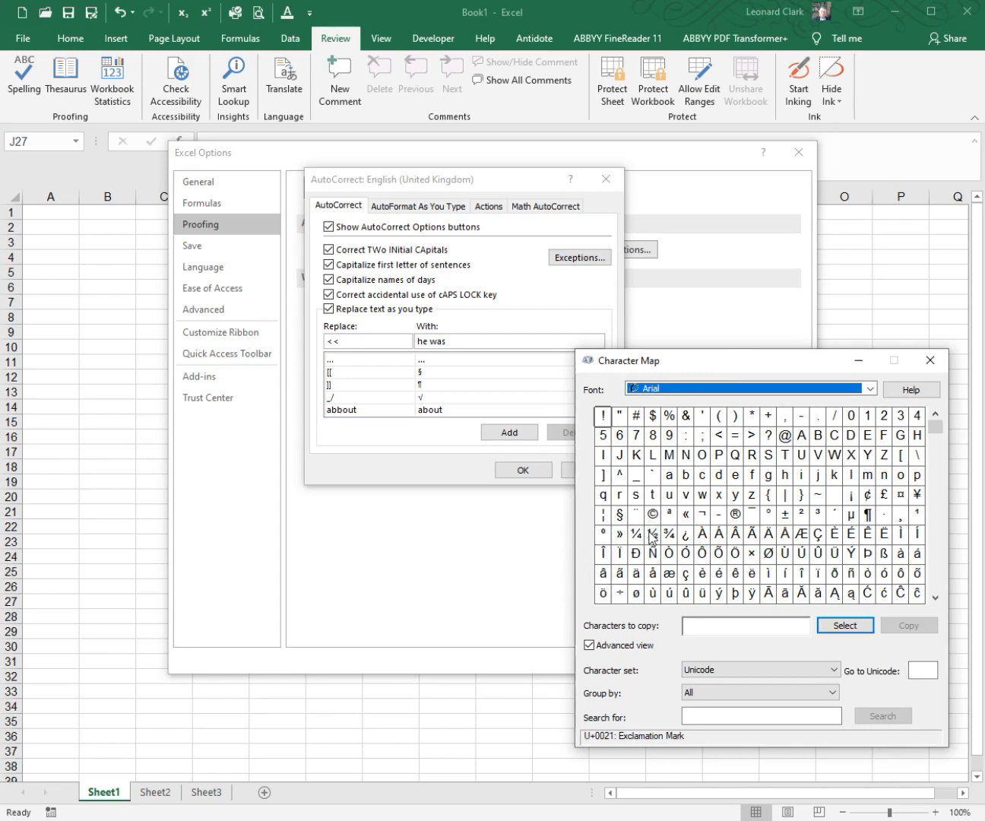
pyautogui.click(687, 517)
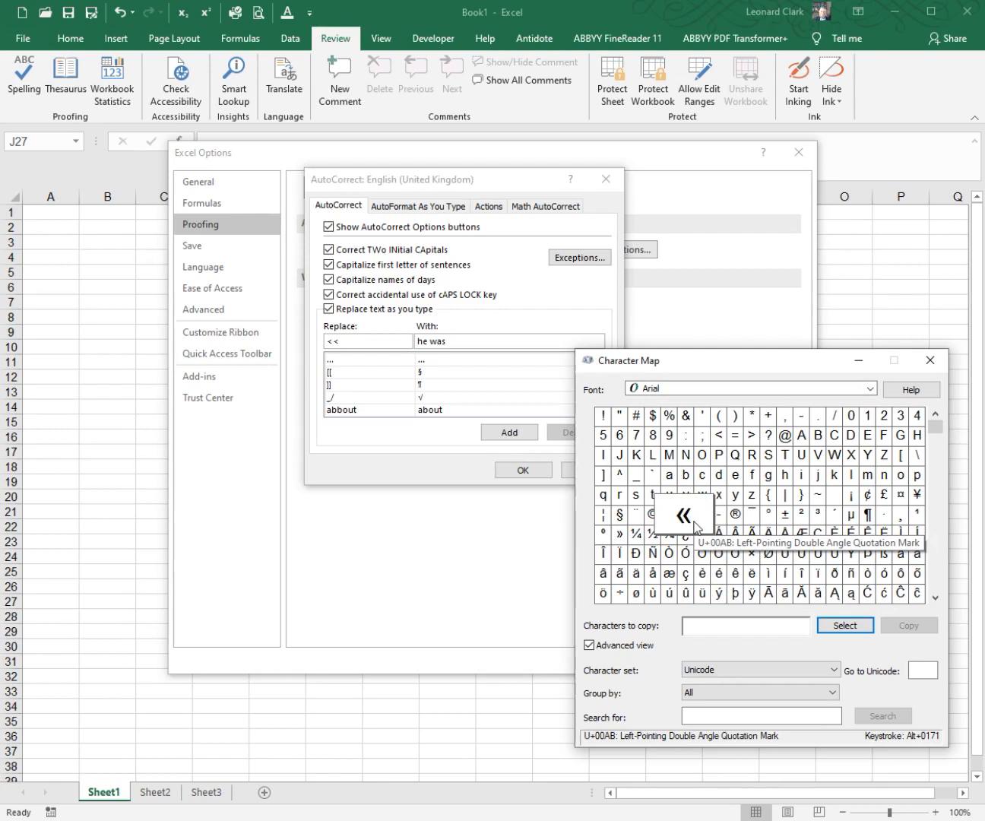
pyautogui.click(831, 628)
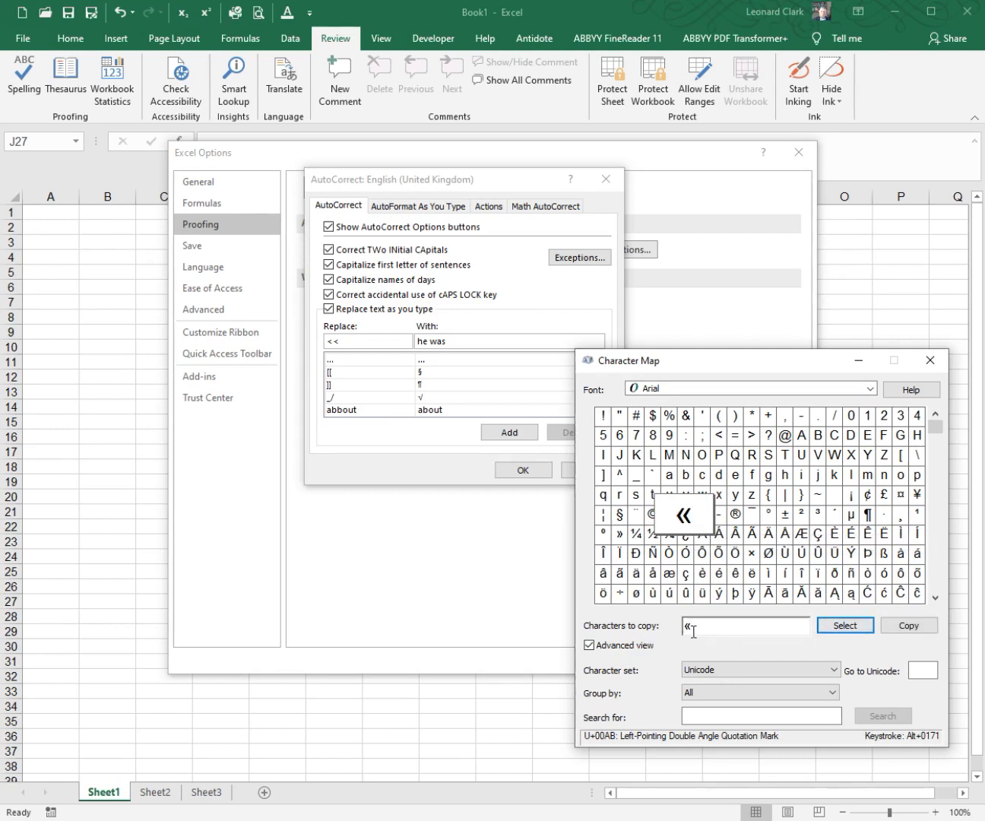
pyautogui.click(906, 628)
pyautogui.moveTo(785, 361); pyautogui.dragTo(0, 351)
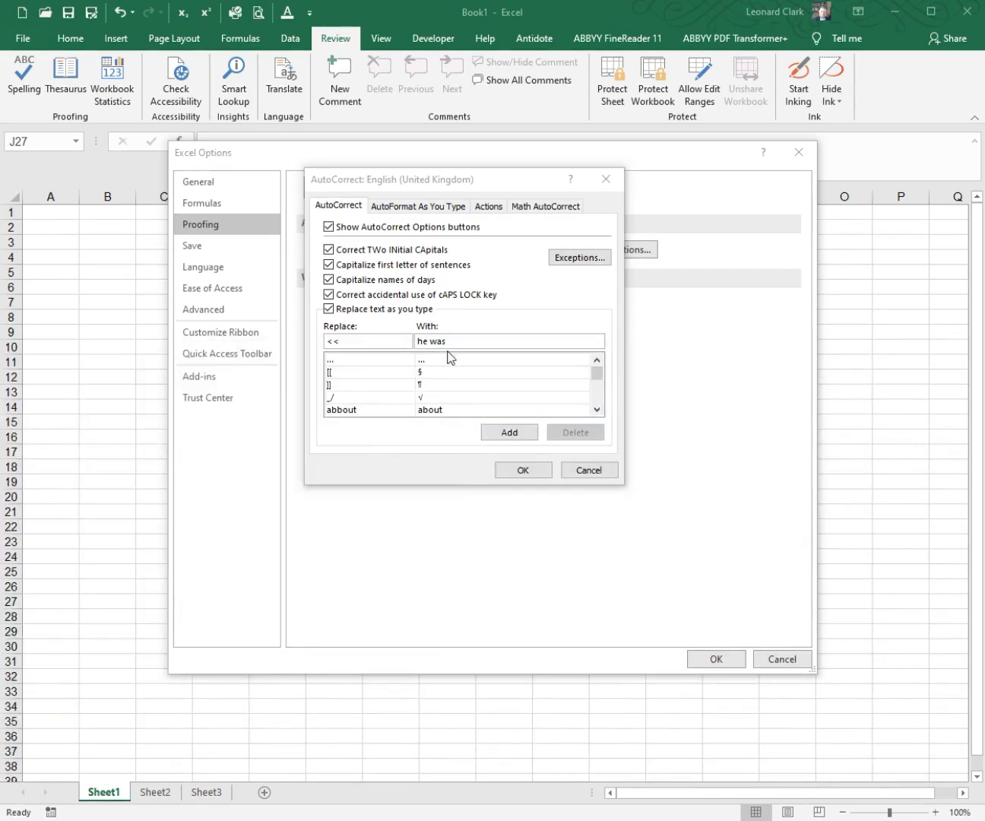
# Step: Set the replacement for "<<" to the copied «, add the entry to the AutoCorrect list and apply the options
pyautogui.click(454, 340)
pyautogui.moveTo(445, 341); pyautogui.dragTo(405, 341)
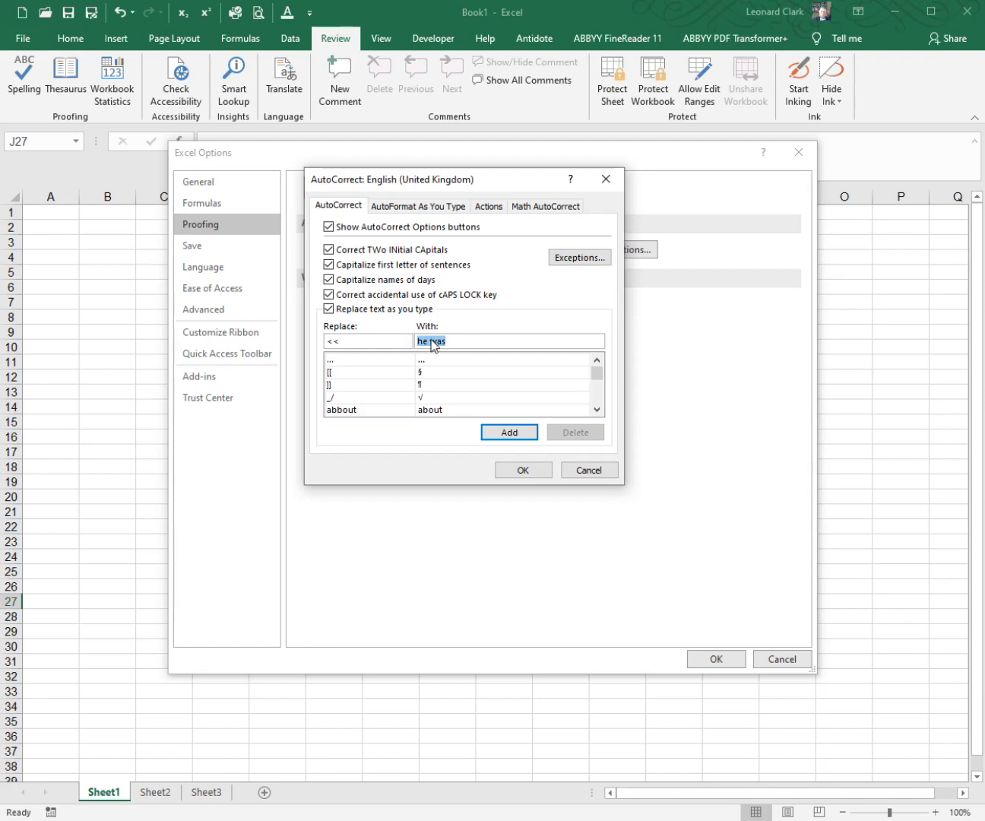
pyautogui.write('«')
pyautogui.click(402, 342)
pyautogui.click(429, 341)
pyautogui.click(497, 431)
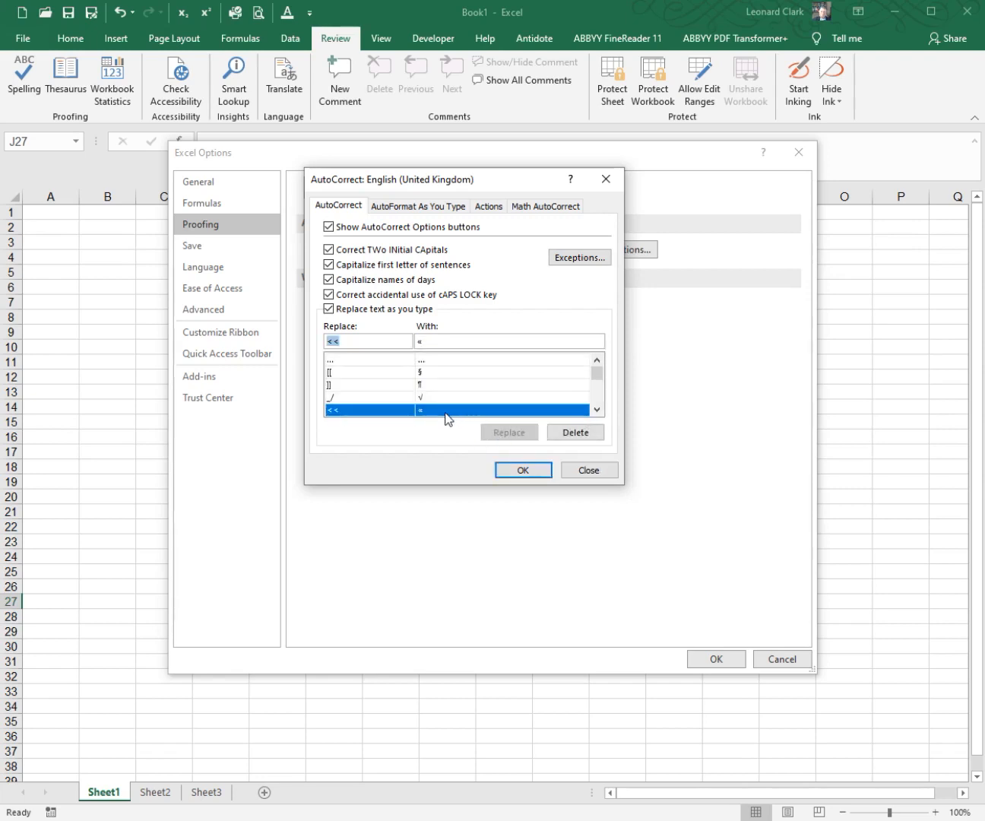
pyautogui.click(523, 470)
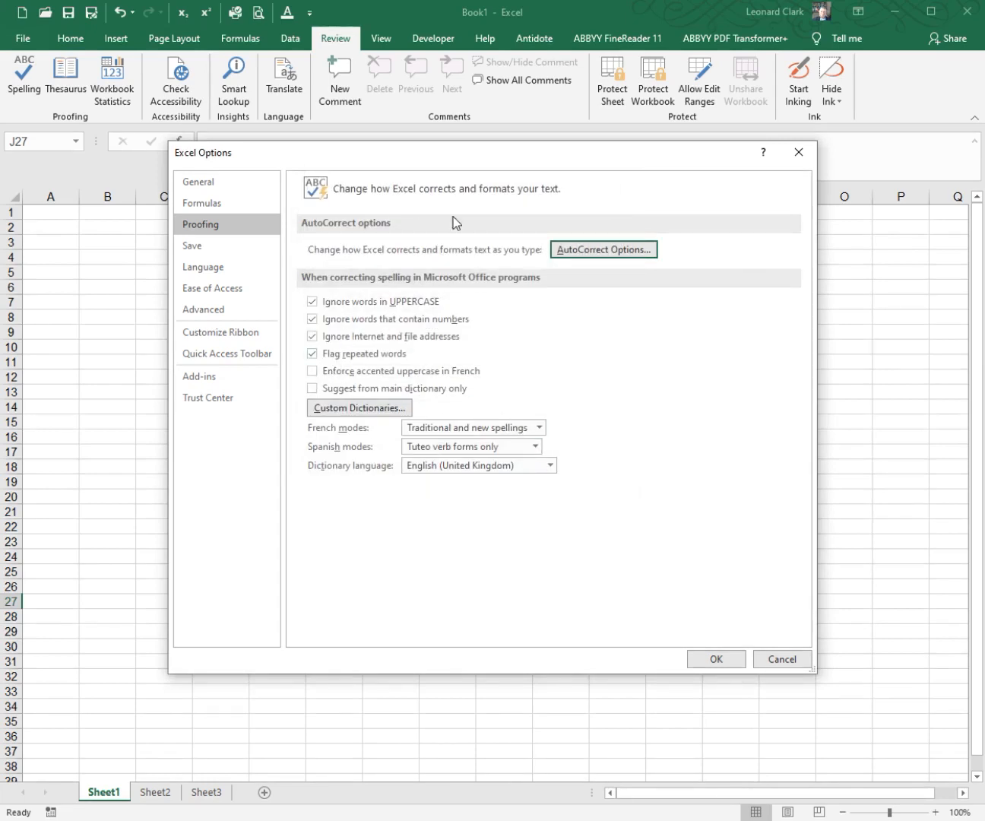
pyautogui.click(590, 251)
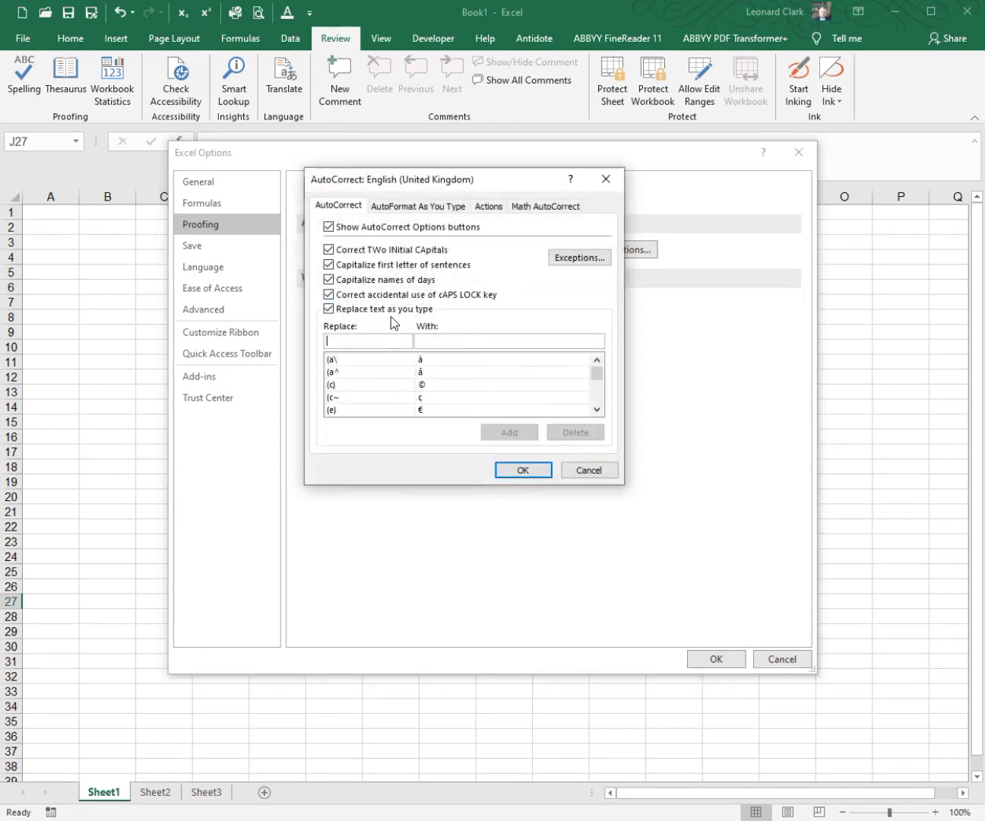
pyautogui.click(540, 471)
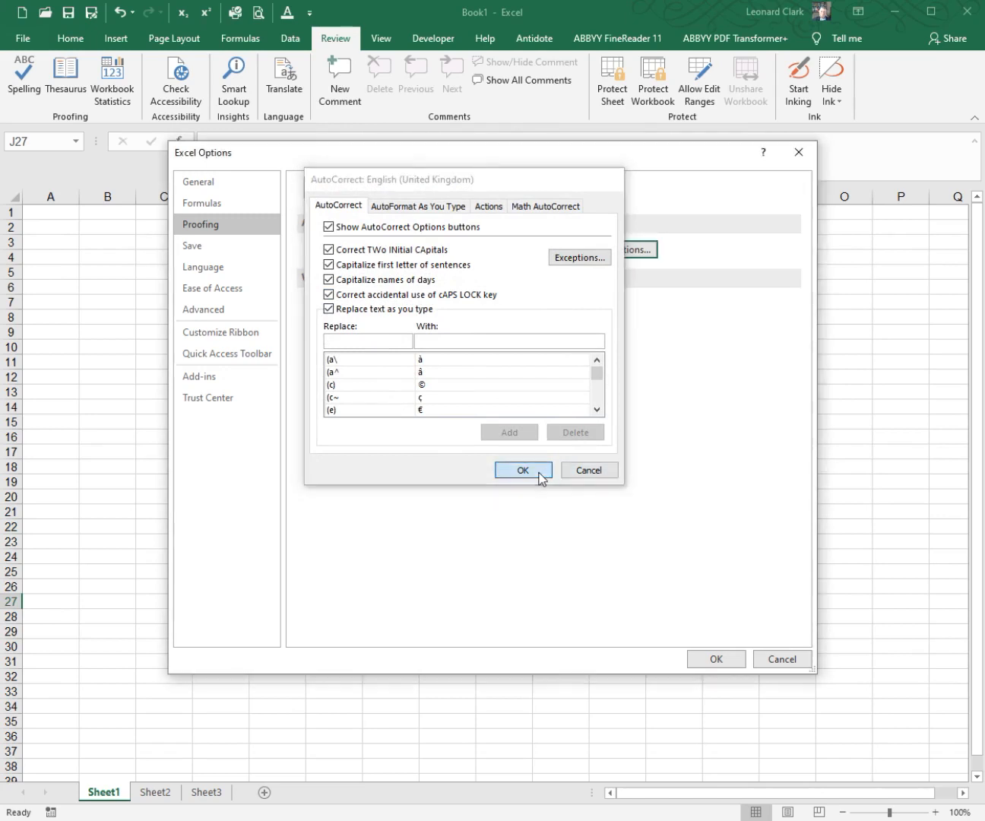
pyautogui.click(709, 660)
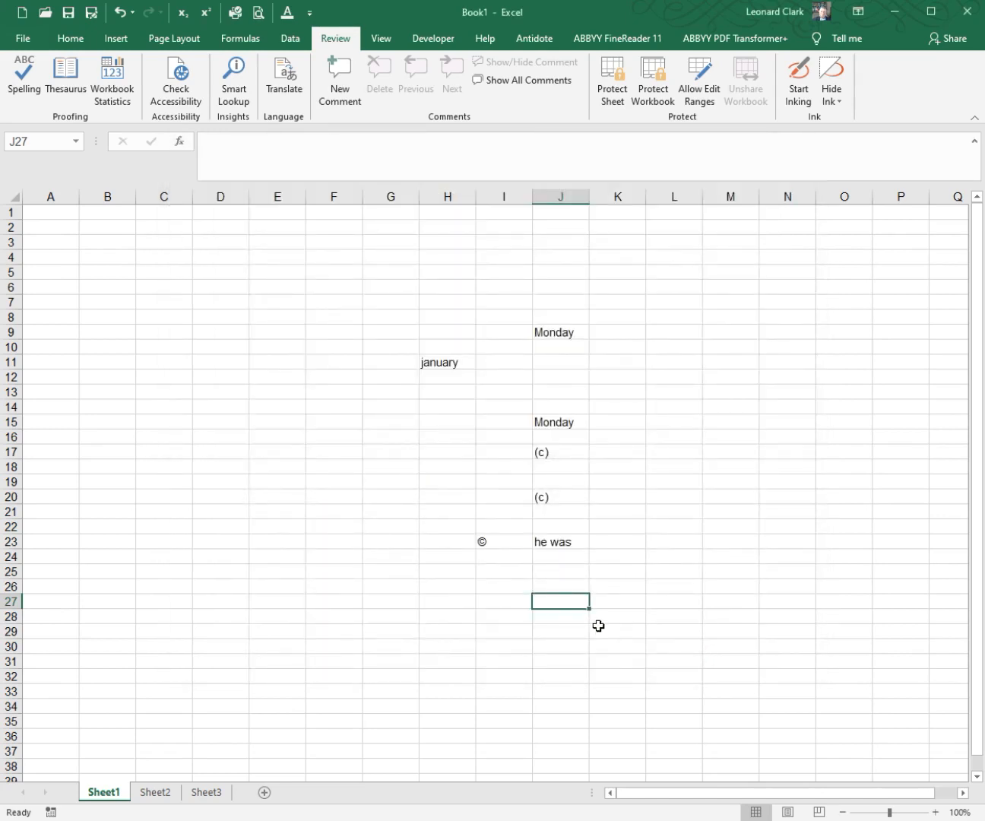
# Step: Test the new replacement entry by entering "<<" in cell J27
pyautogui.write('<<')
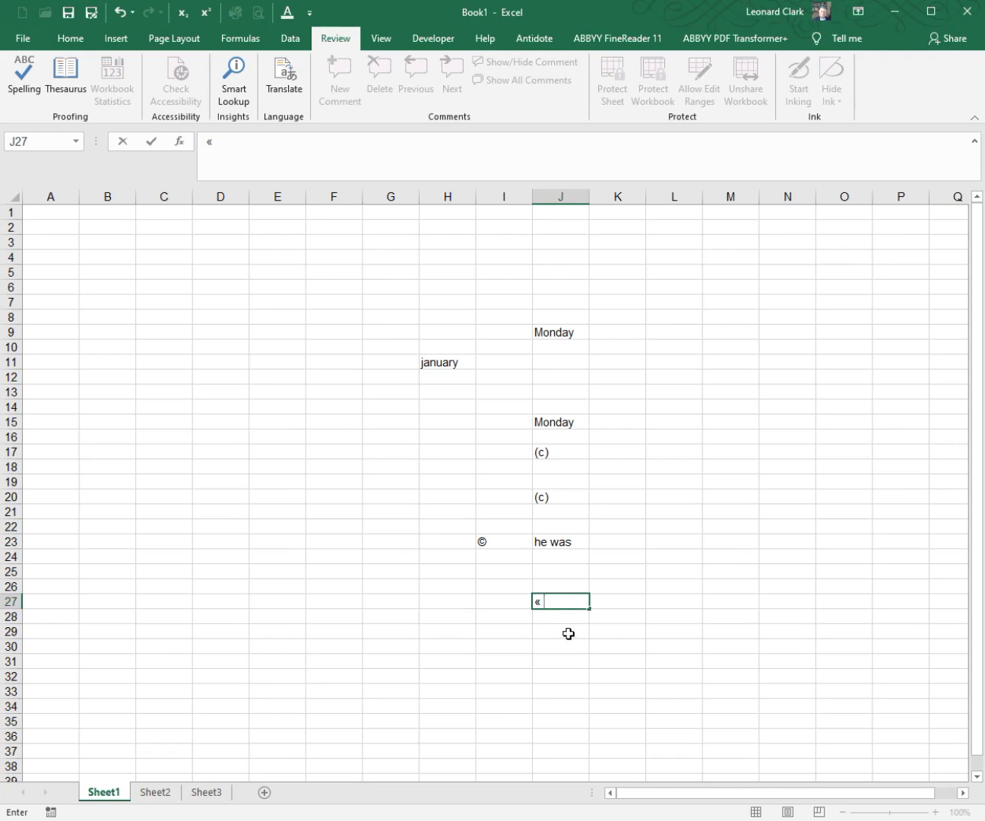
pyautogui.click(568, 633)
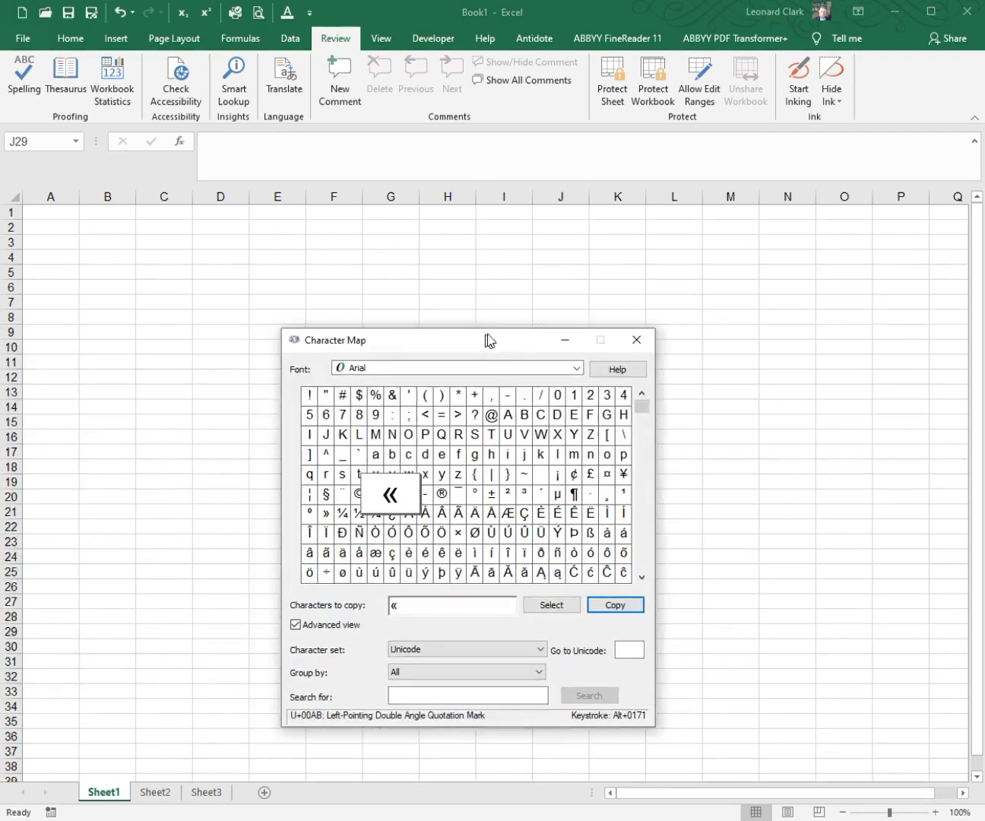
pyautogui.moveTo(488, 339); pyautogui.dragTo(734, 369)
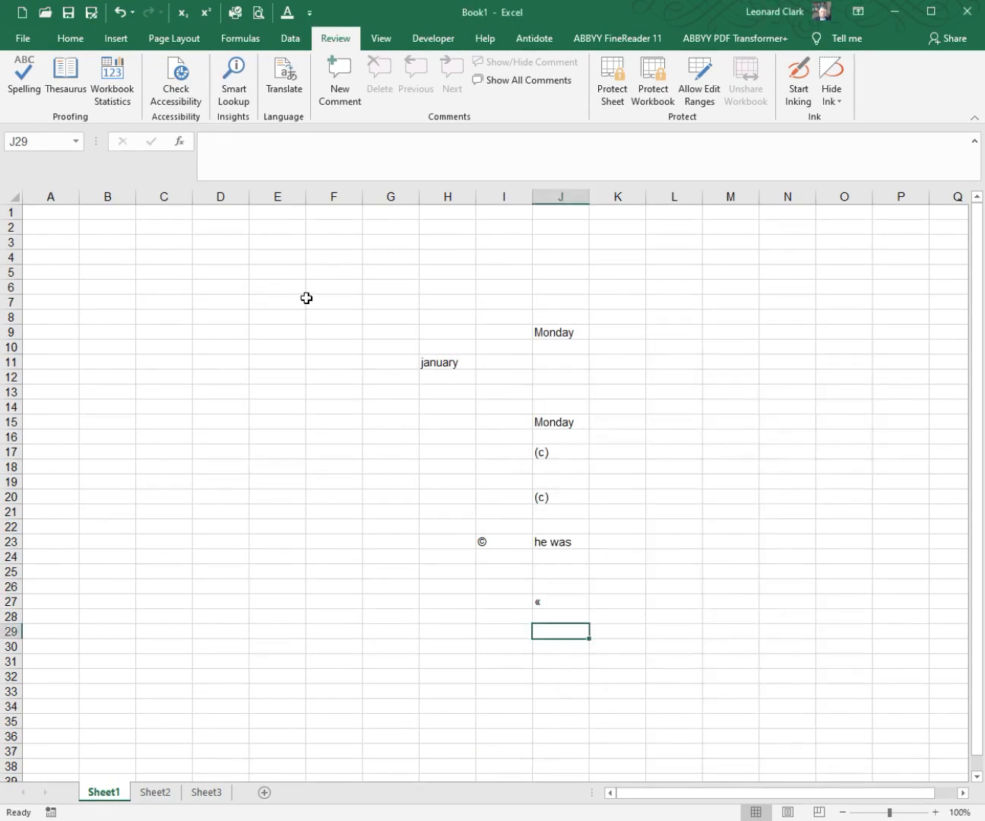
pyautogui.click(307, 301)
# Step: Examine the accented-letter entries such as "(e/" in the AutoCorrect replacement list, cancelling both dialogs without saving changes
pyautogui.click(309, 12)
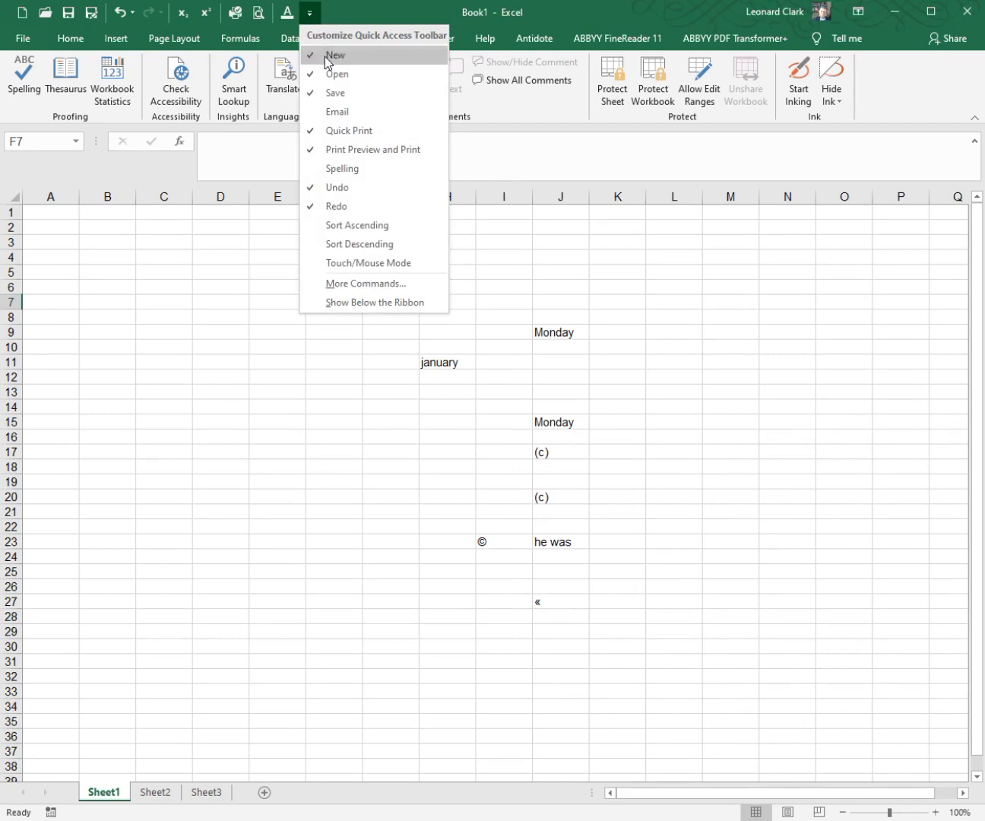
pyautogui.click(349, 283)
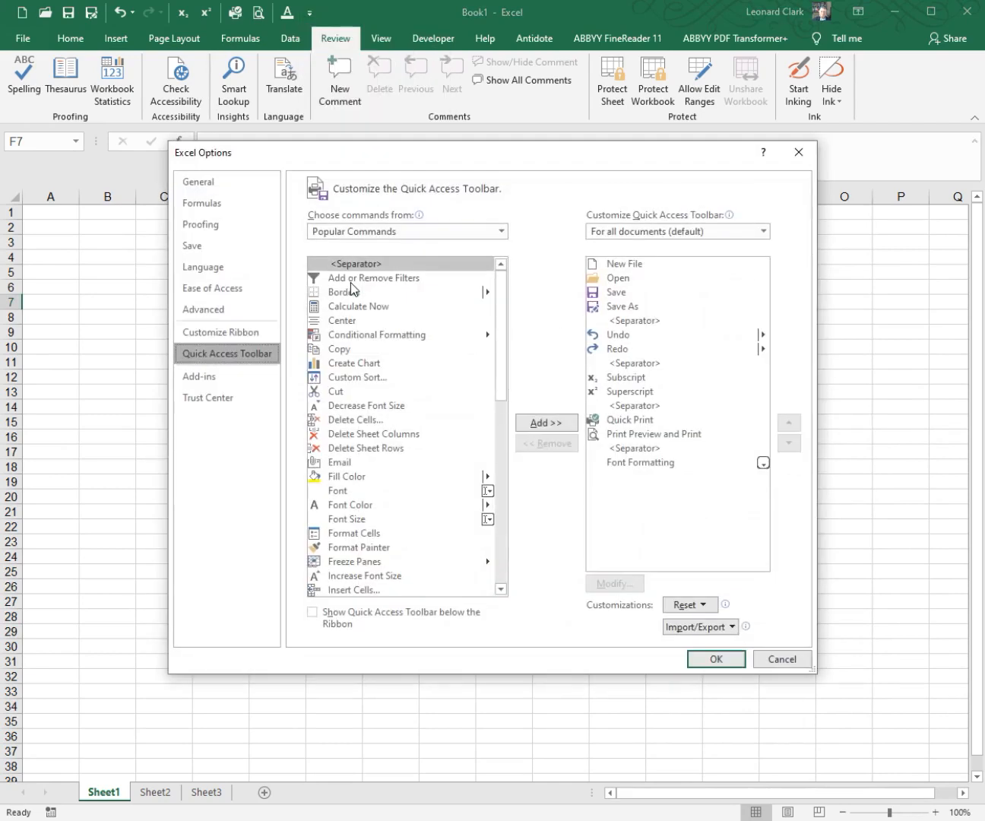
pyautogui.click(218, 225)
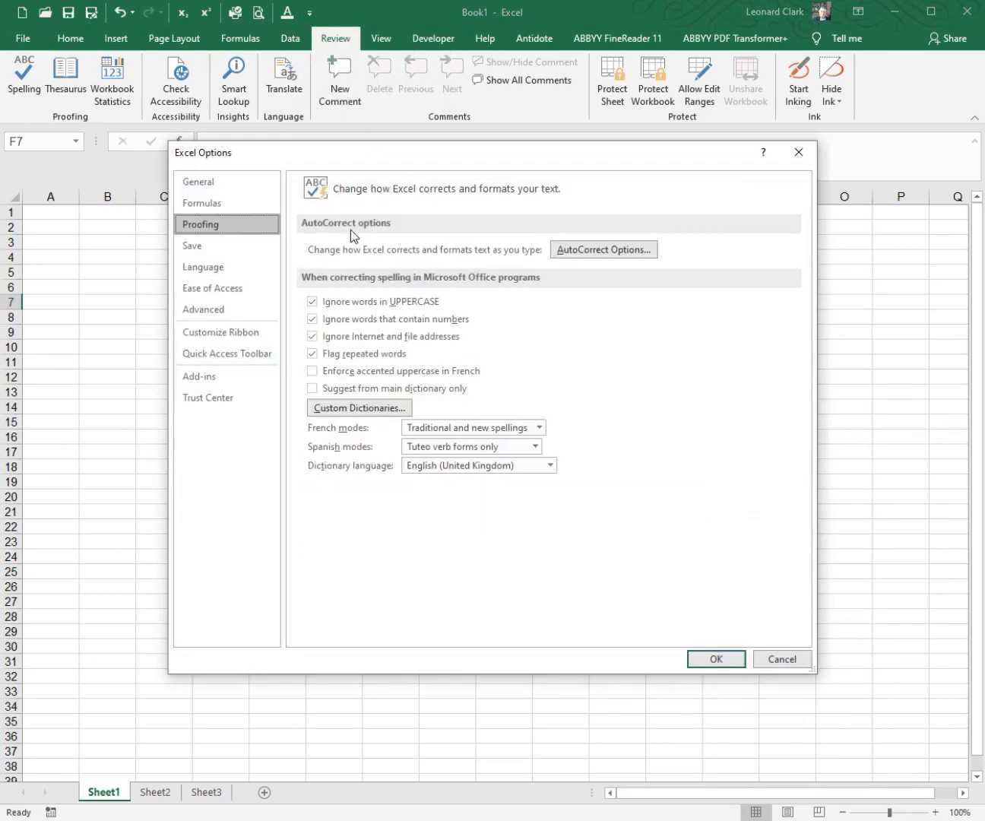
pyautogui.click(584, 251)
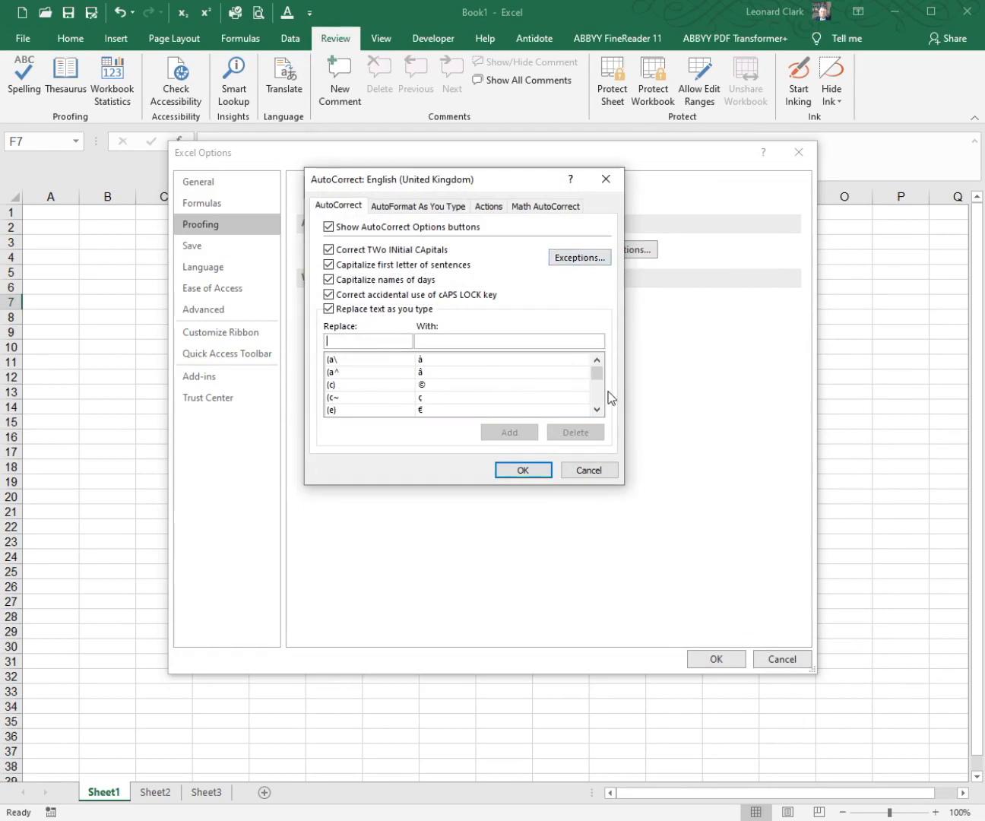
pyautogui.scroll(-2, 599, 397)
pyautogui.click(370, 373)
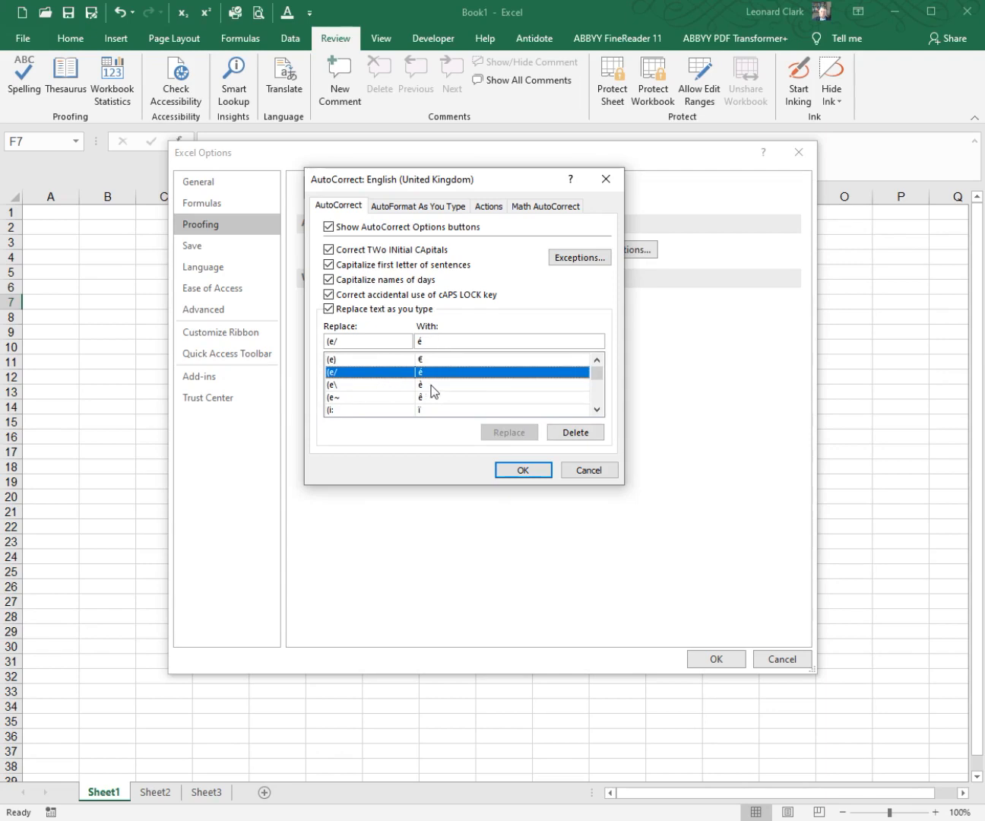
pyautogui.click(589, 470)
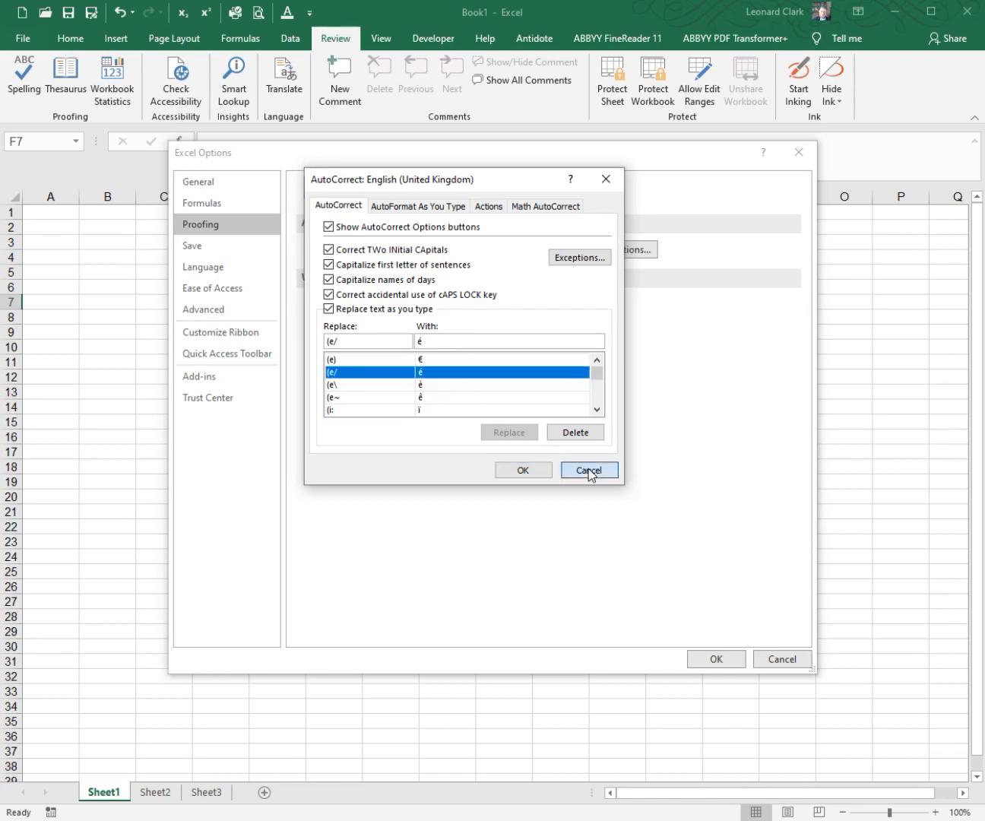
pyautogui.click(778, 661)
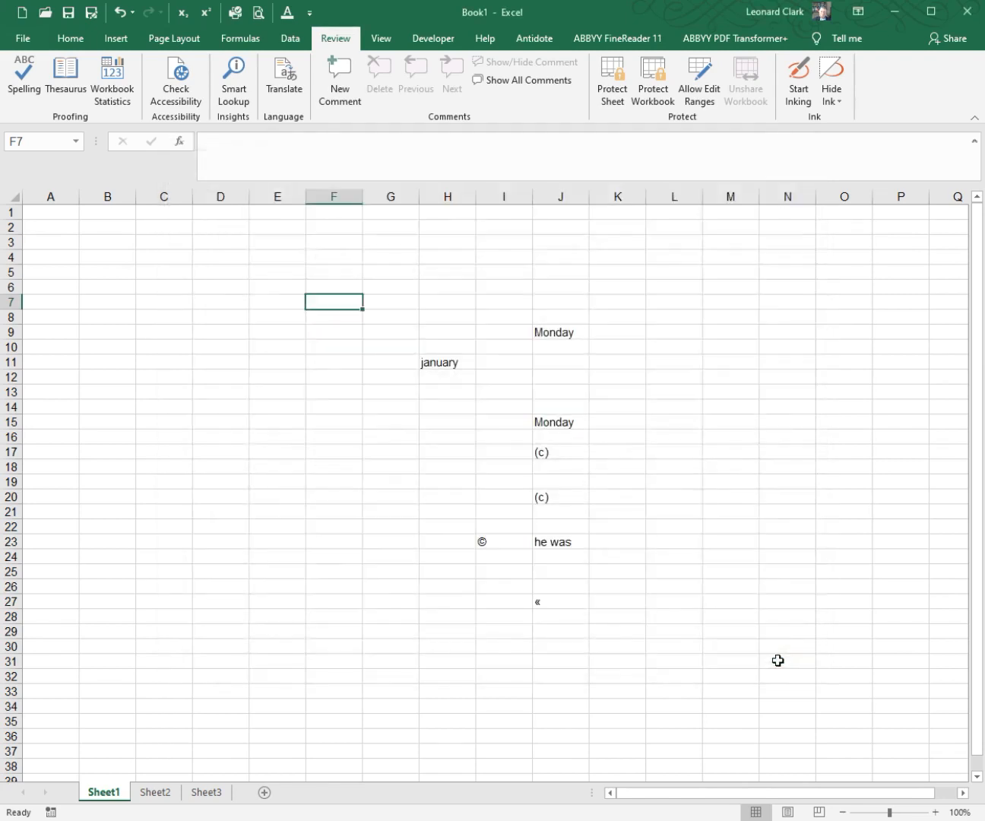
# Step: Enter "élève" in cell J28, producing both accented letters through AutoCorrect text replacements
pyautogui.click(566, 621)
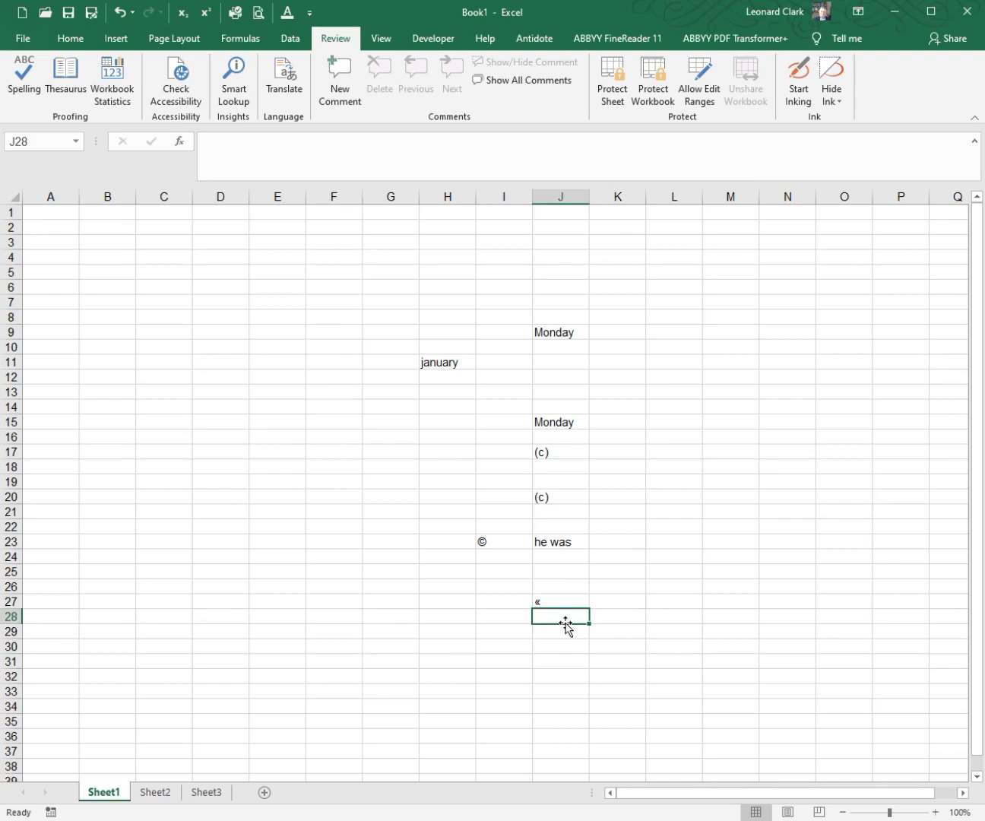
pyautogui.write("(e')")
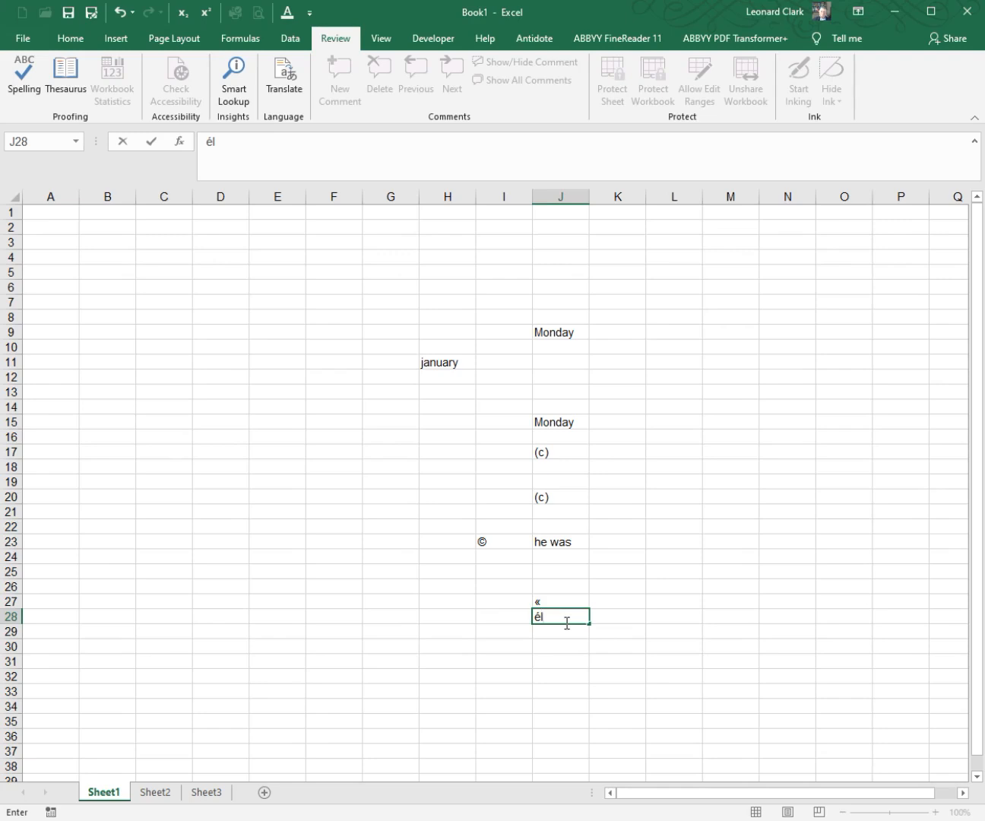
pyautogui.write('(e')
pyautogui.write('\\)v')
pyautogui.write('e')
pyautogui.click(554, 602)
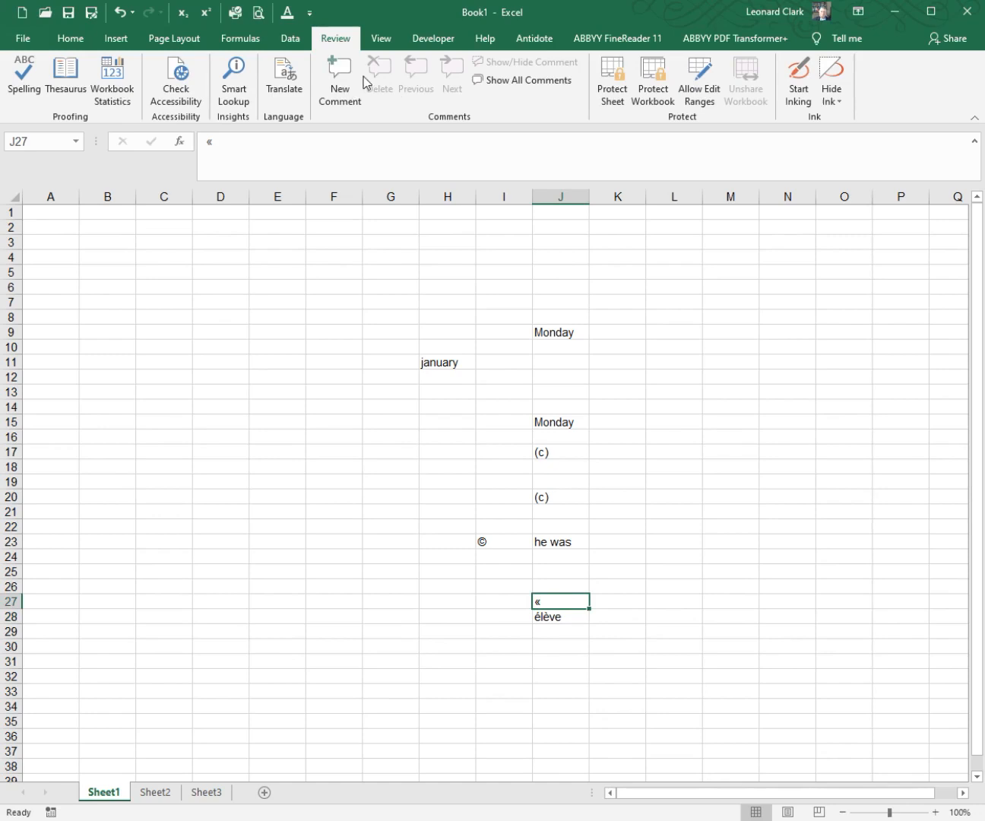
# Step: Delete the "<<" entry from the AutoCorrect replacement list in the proofing options and apply the change
pyautogui.click(310, 19)
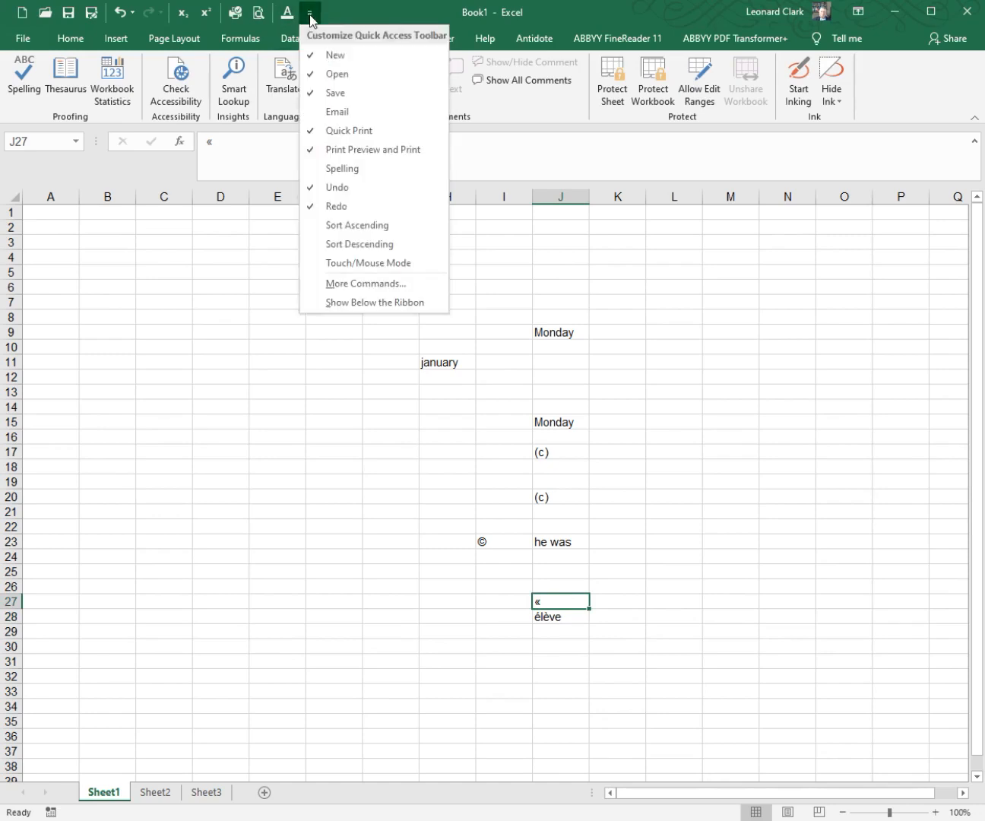
pyautogui.click(362, 284)
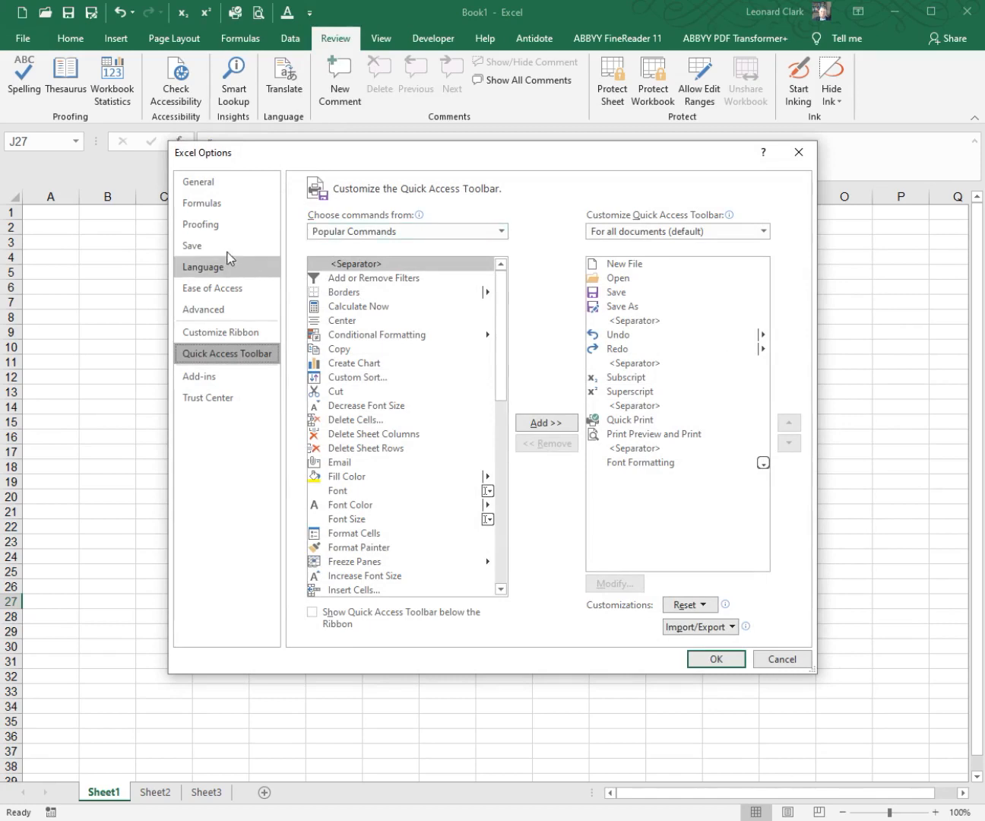
pyautogui.click(221, 225)
pyautogui.click(582, 251)
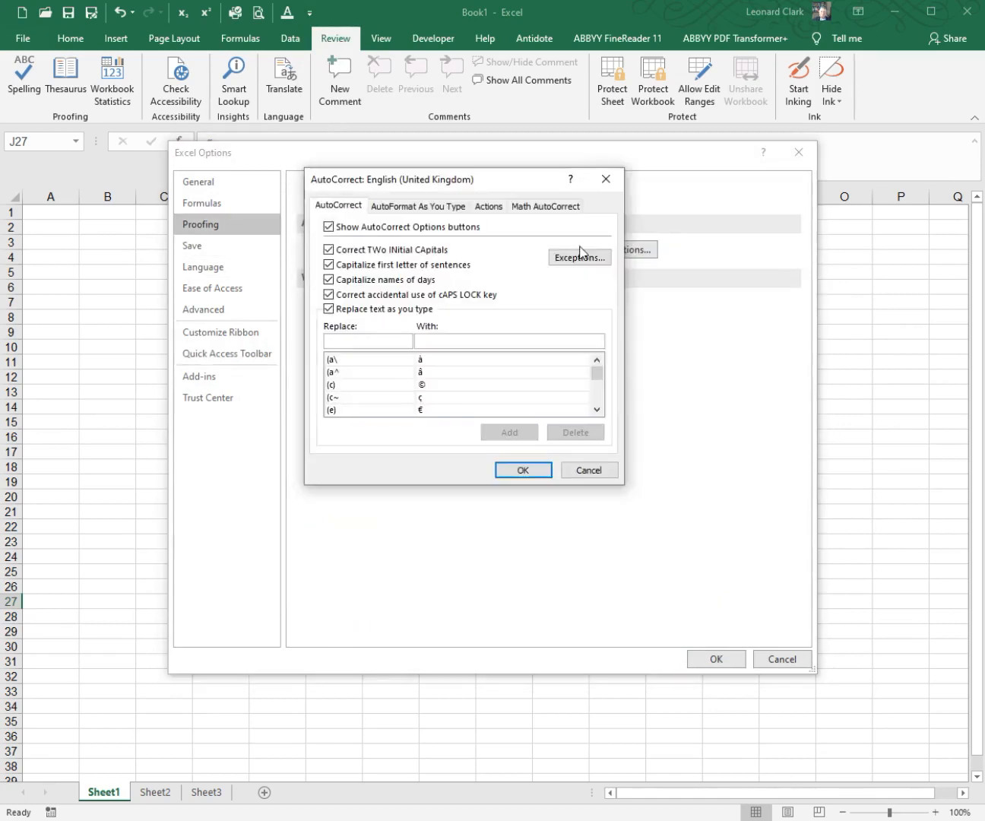
pyautogui.click(357, 342)
pyautogui.write('<<')
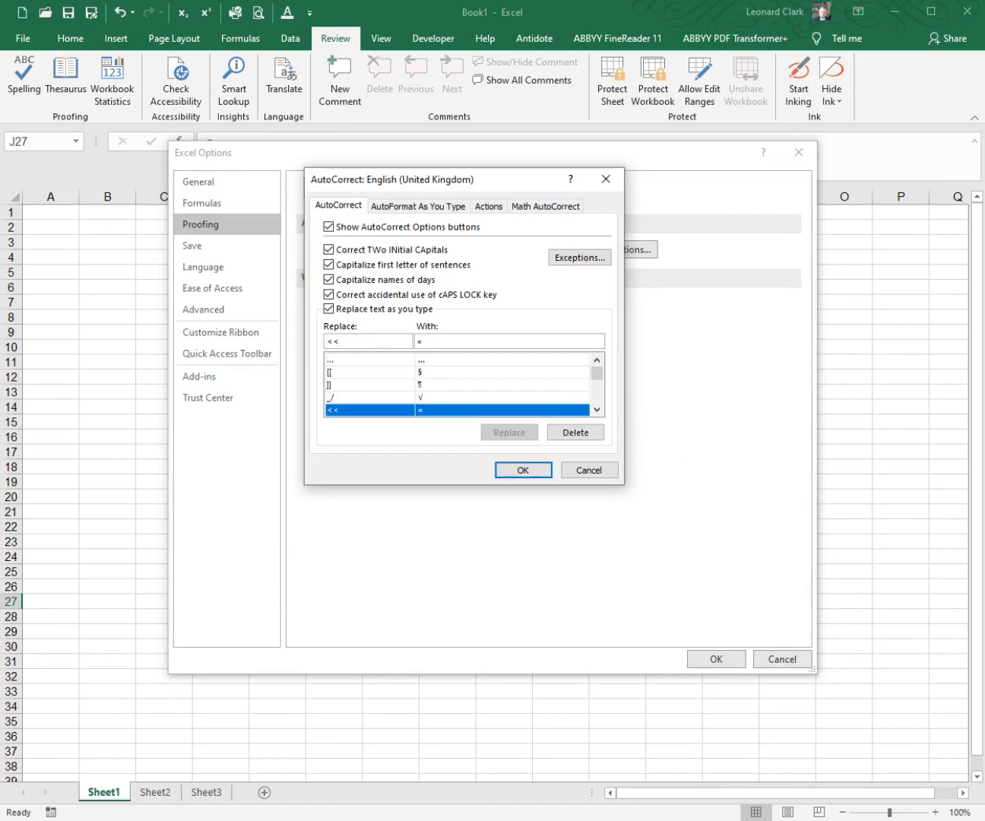
pyautogui.click(359, 410)
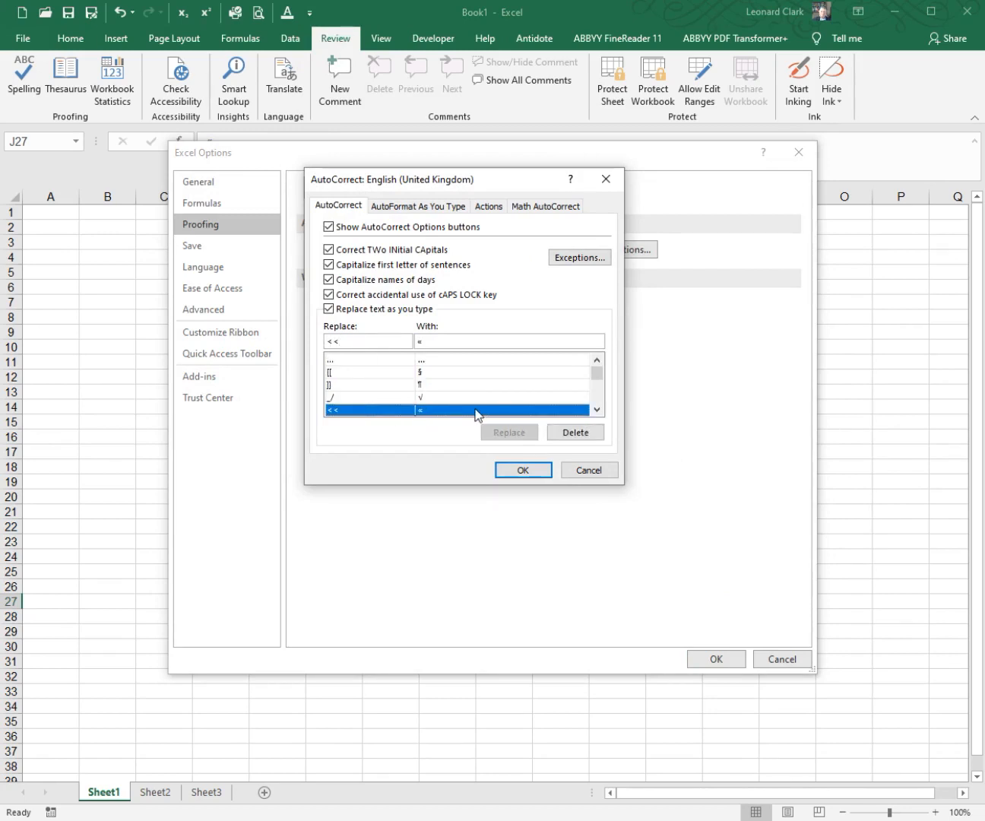
pyautogui.click(588, 434)
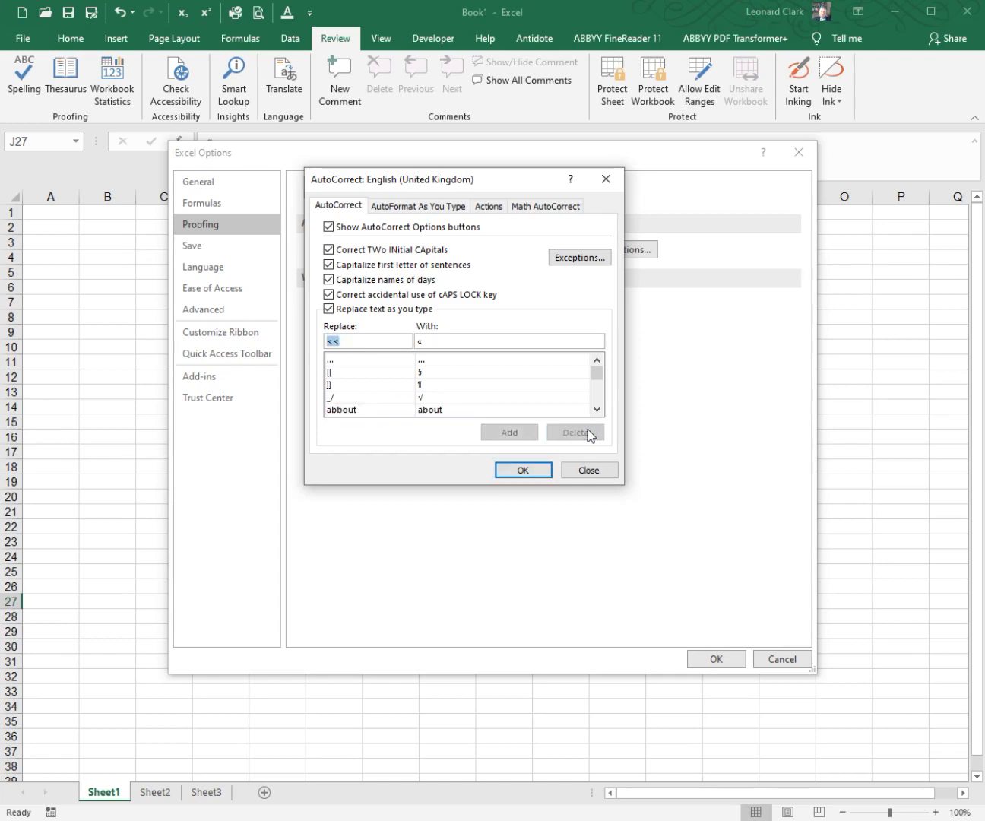
pyautogui.click(539, 473)
pyautogui.click(723, 658)
# Step: Test the removed replacement by entering "<<" in cell J30, and clear the contents of the range G5:L36
pyautogui.click(543, 645)
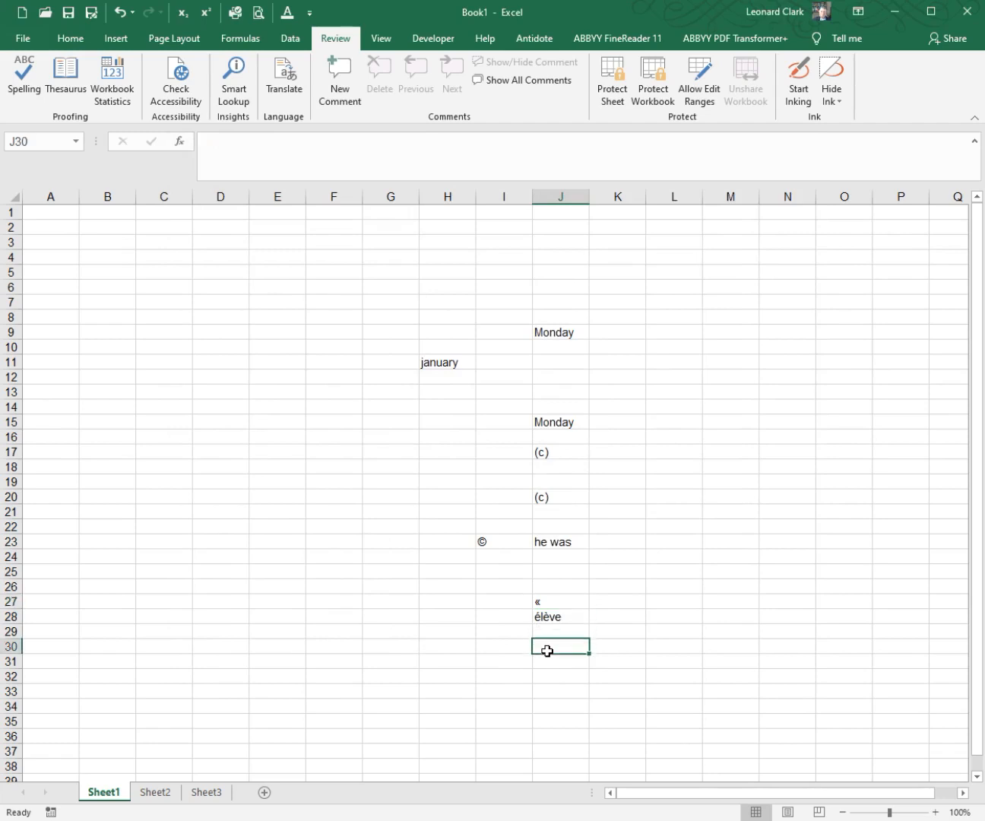
pyautogui.write('<<')
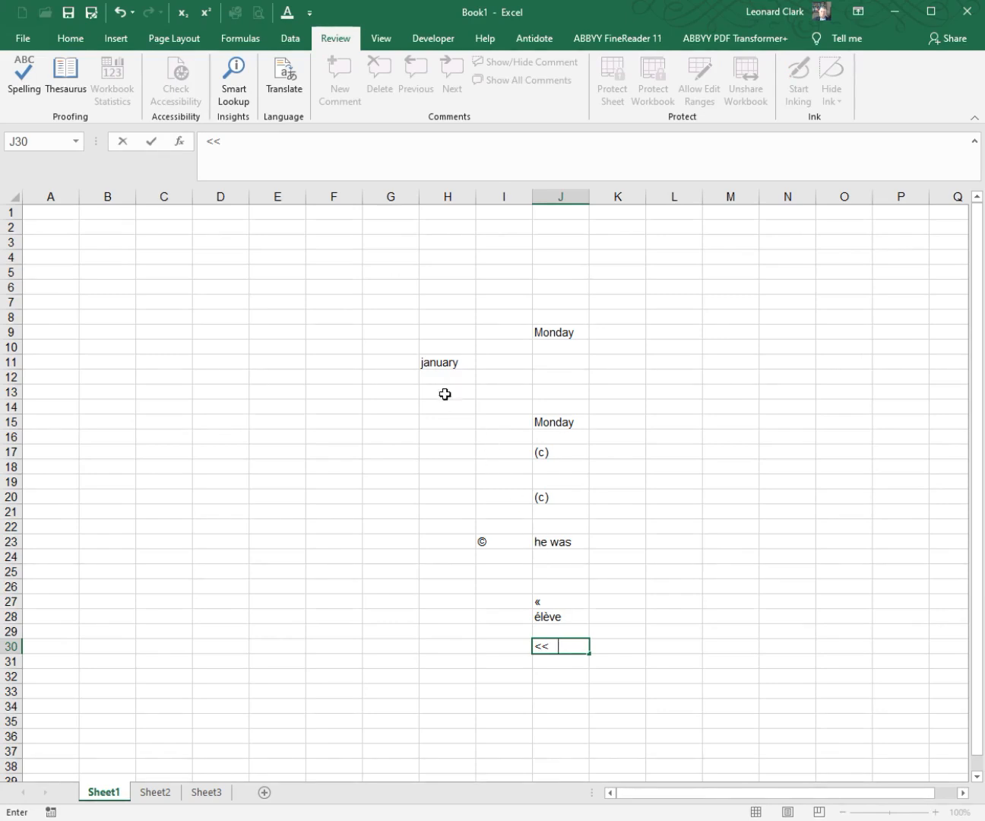
pyautogui.moveTo(383, 276); pyautogui.dragTo(663, 736)
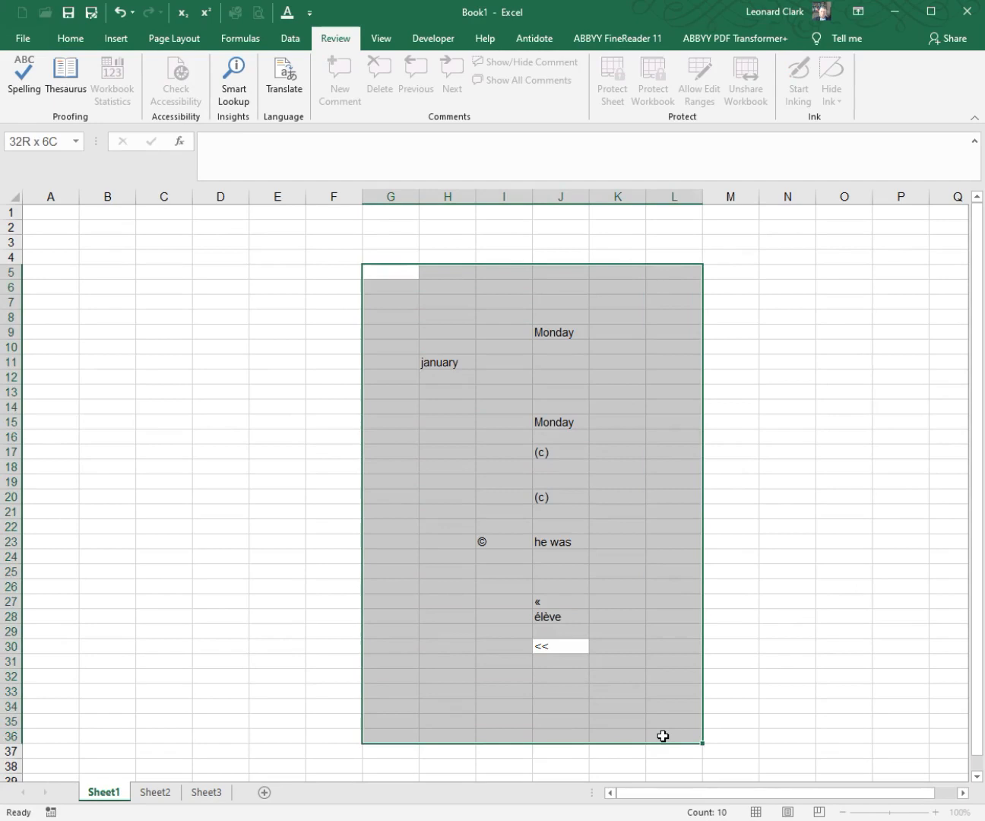
pyautogui.rightClick(571, 493)
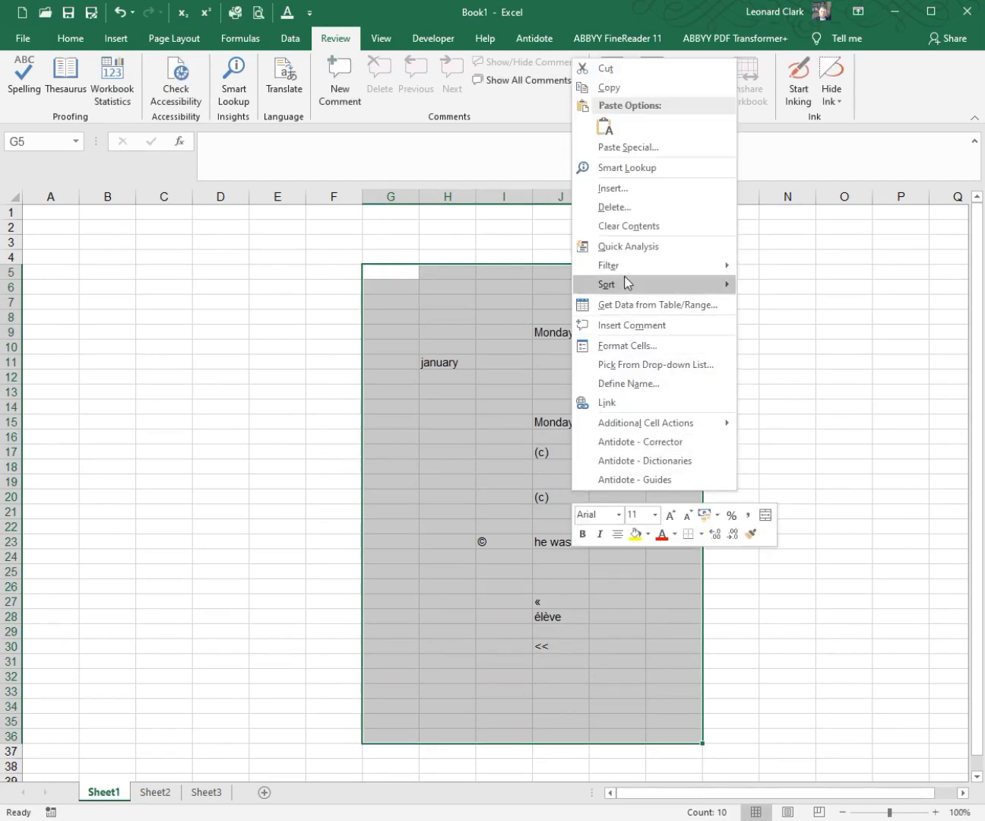
pyautogui.click(631, 225)
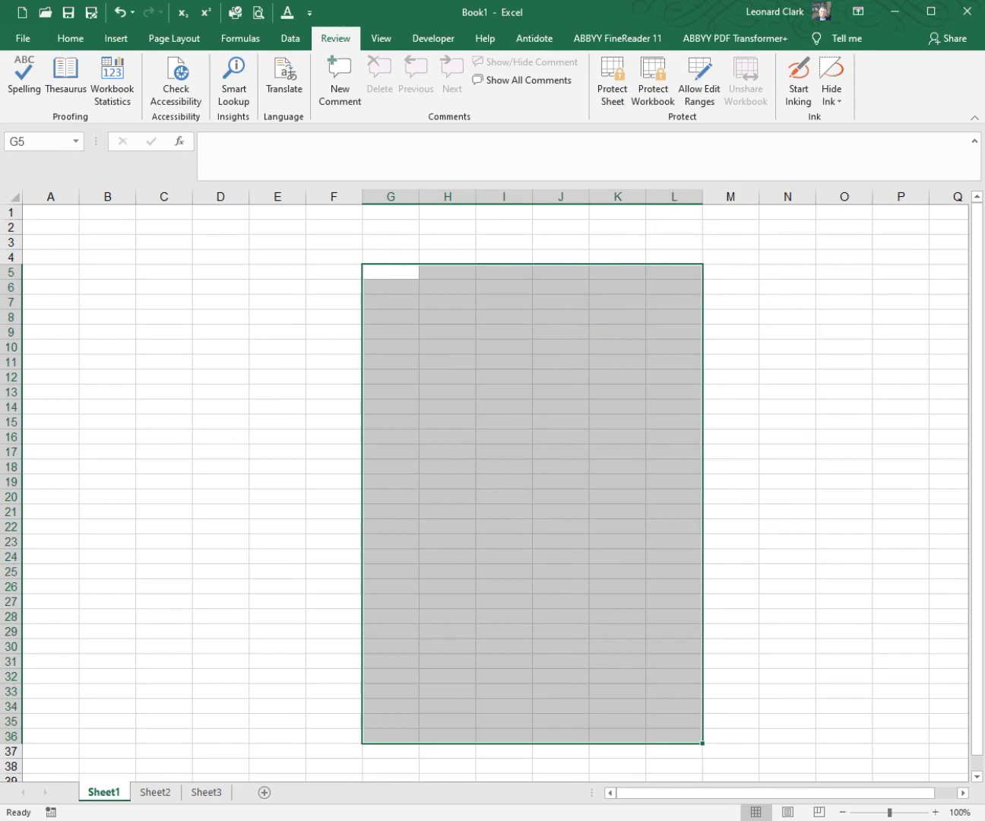
pyautogui.click(727, 304)
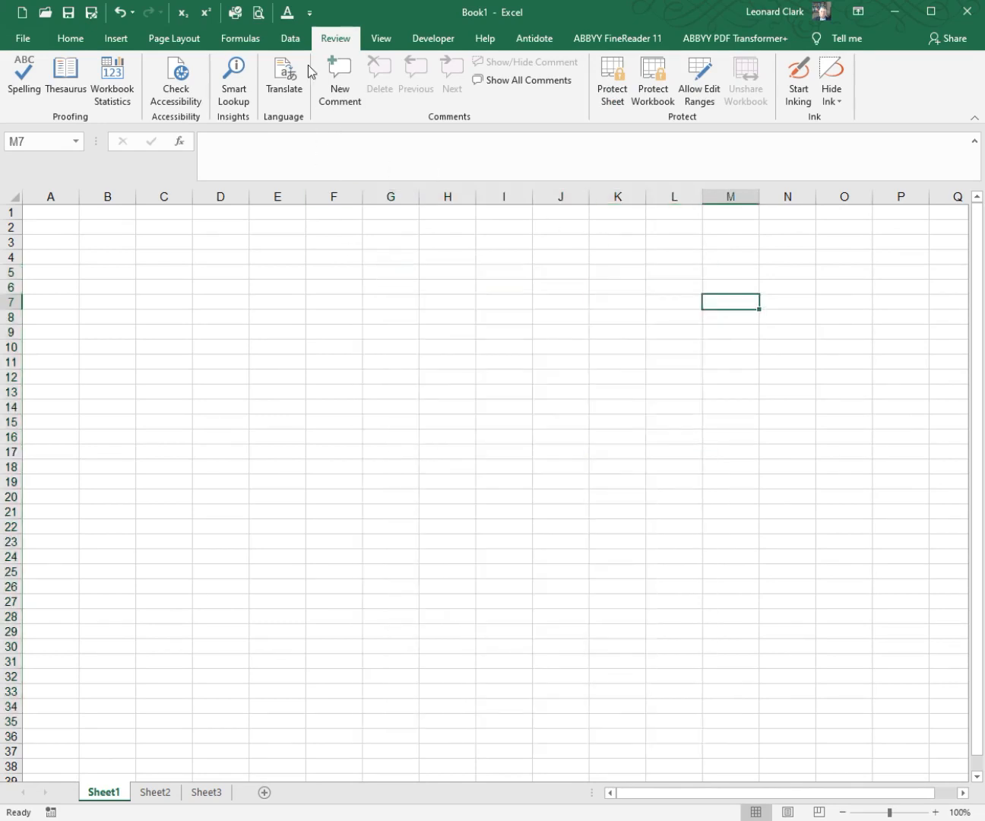
# Step: Compare the AutoFormat As You Type options with the AutoCorrect options in the proofing settings, cancelling both dialogs
pyautogui.click(310, 12)
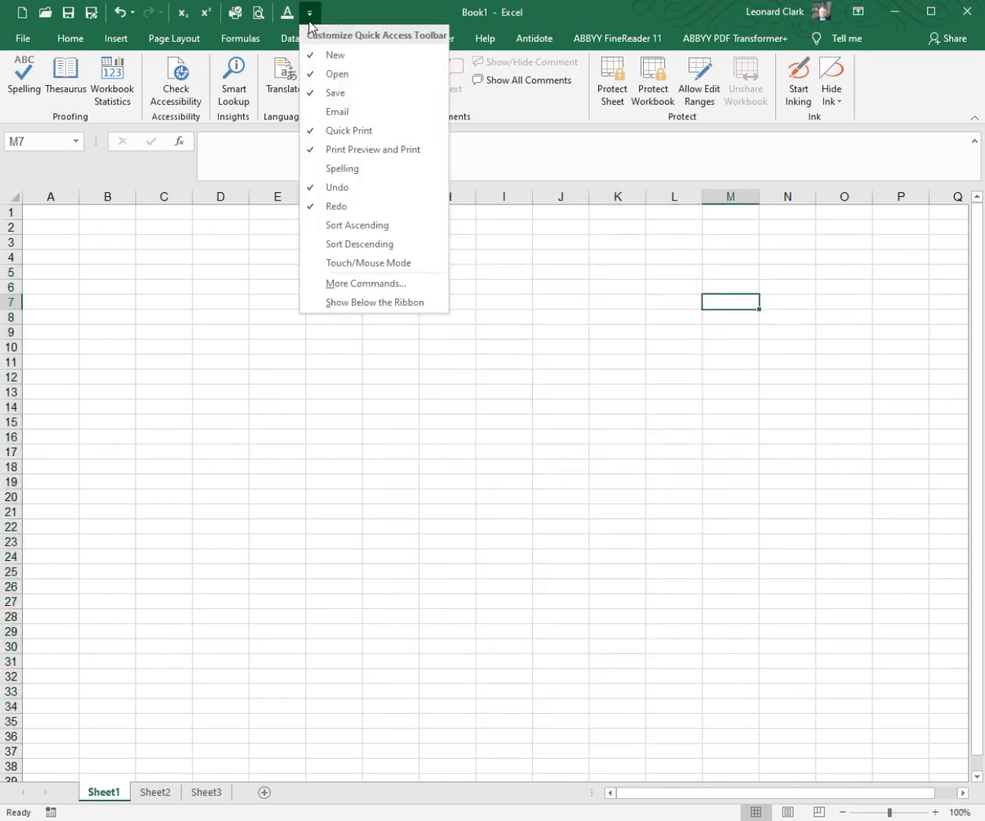
pyautogui.click(338, 283)
pyautogui.click(242, 229)
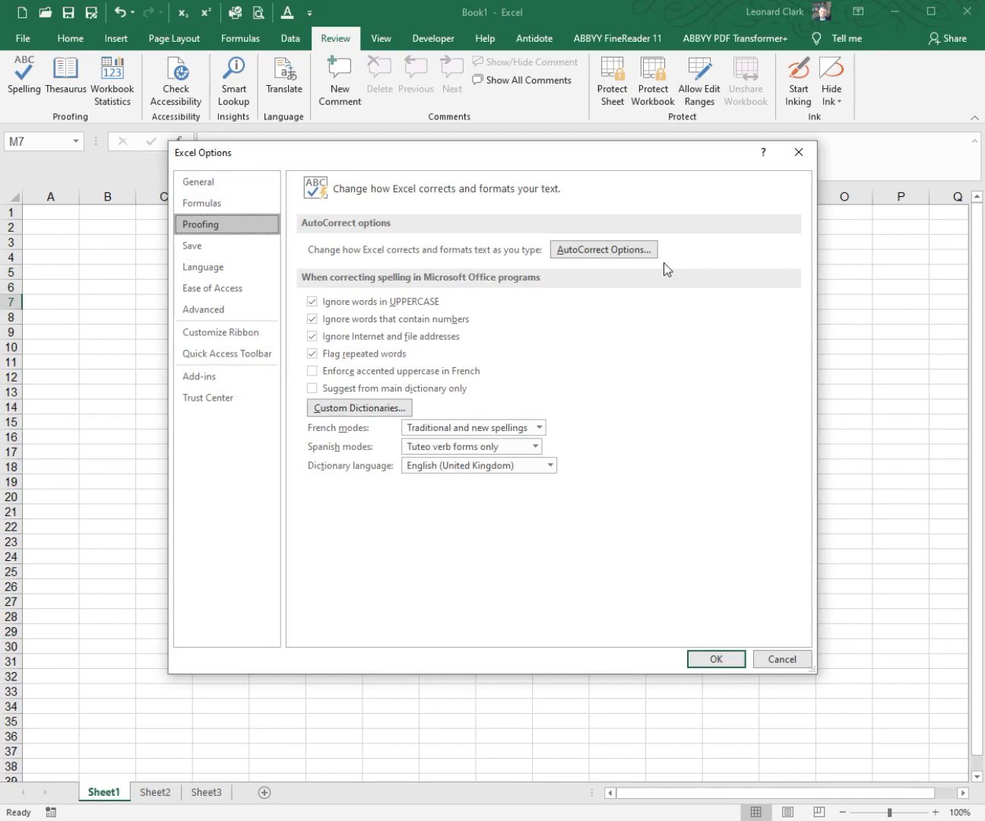
pyautogui.click(631, 251)
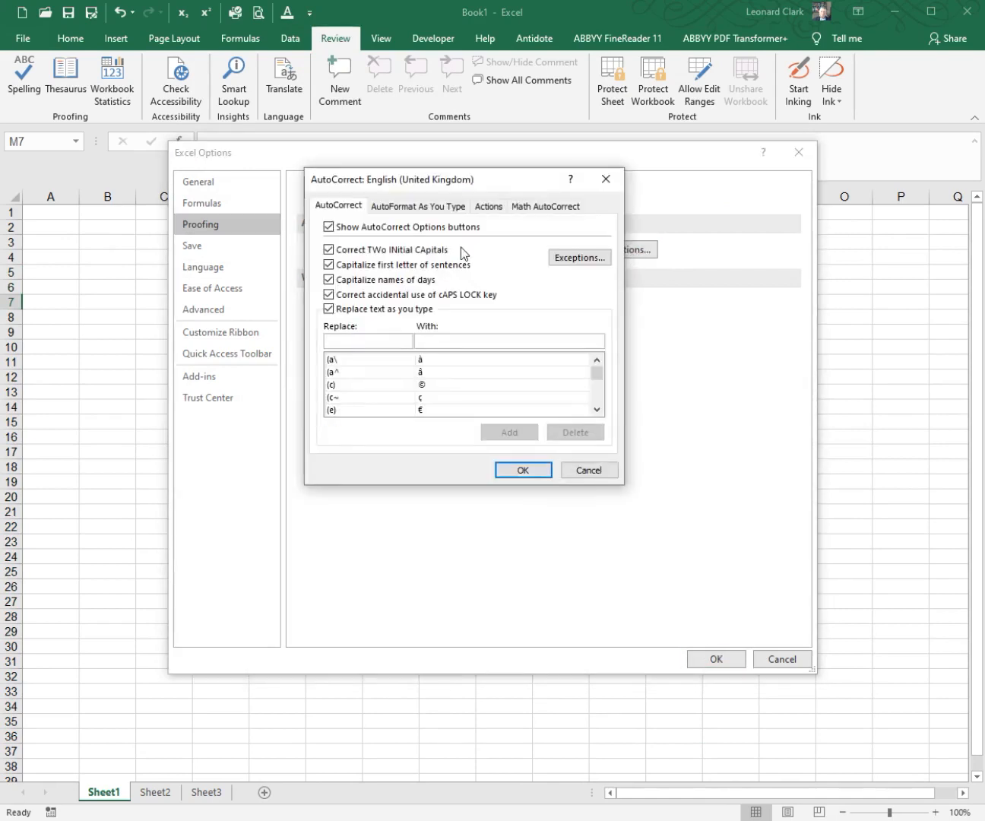
pyautogui.click(412, 207)
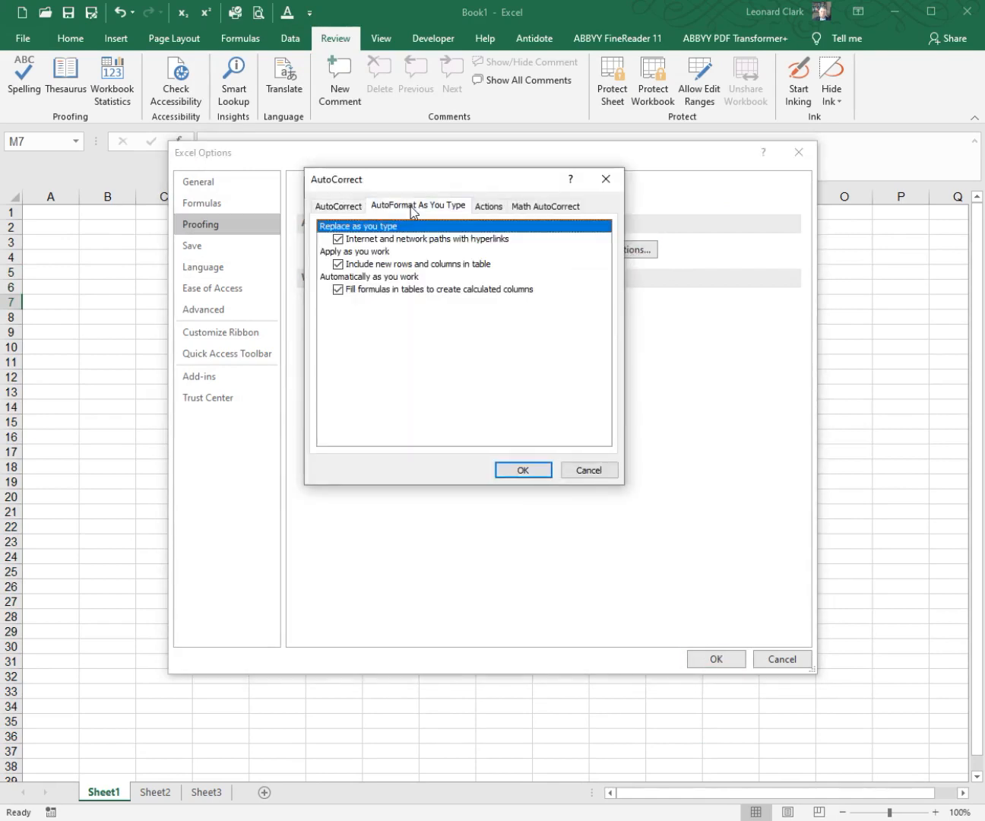
pyautogui.click(347, 209)
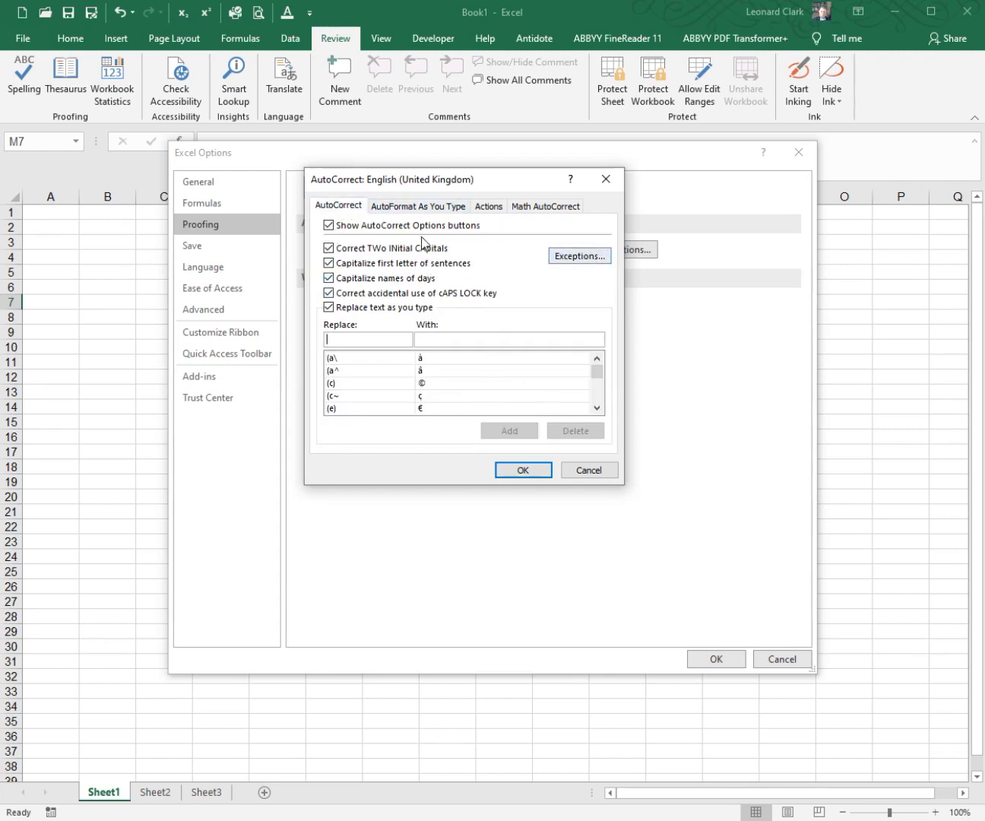
pyautogui.click(422, 206)
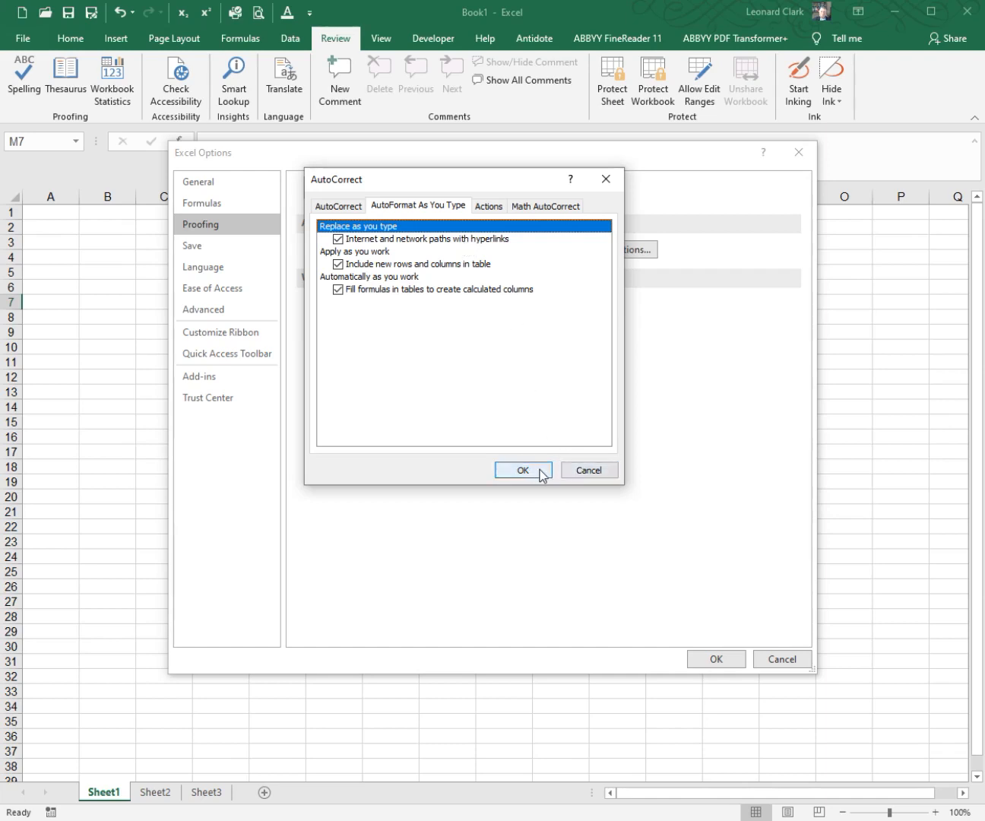
pyautogui.click(579, 473)
pyautogui.click(775, 661)
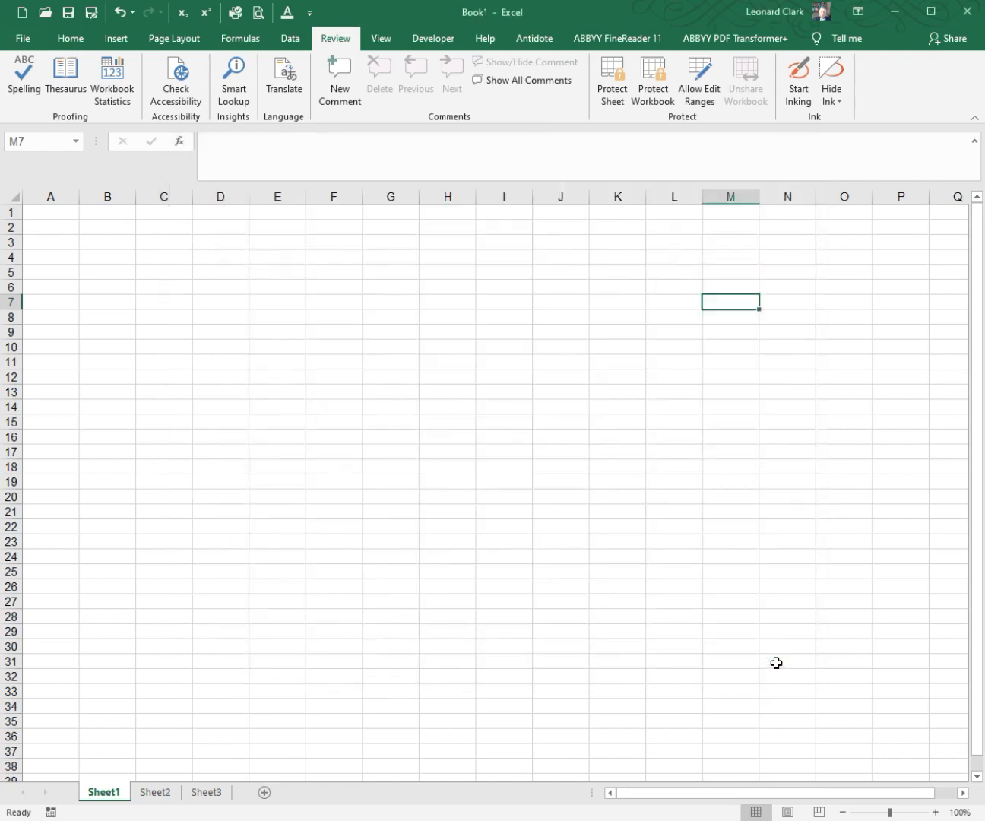
pyautogui.click(542, 378)
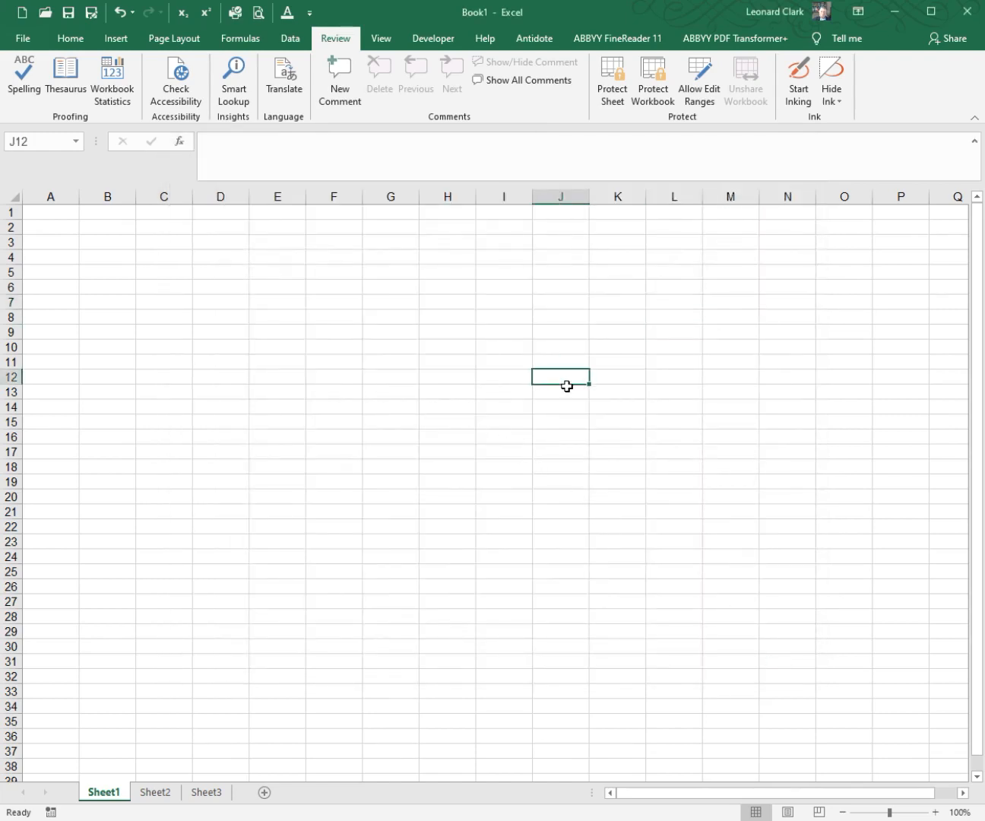
pyautogui.write('www')
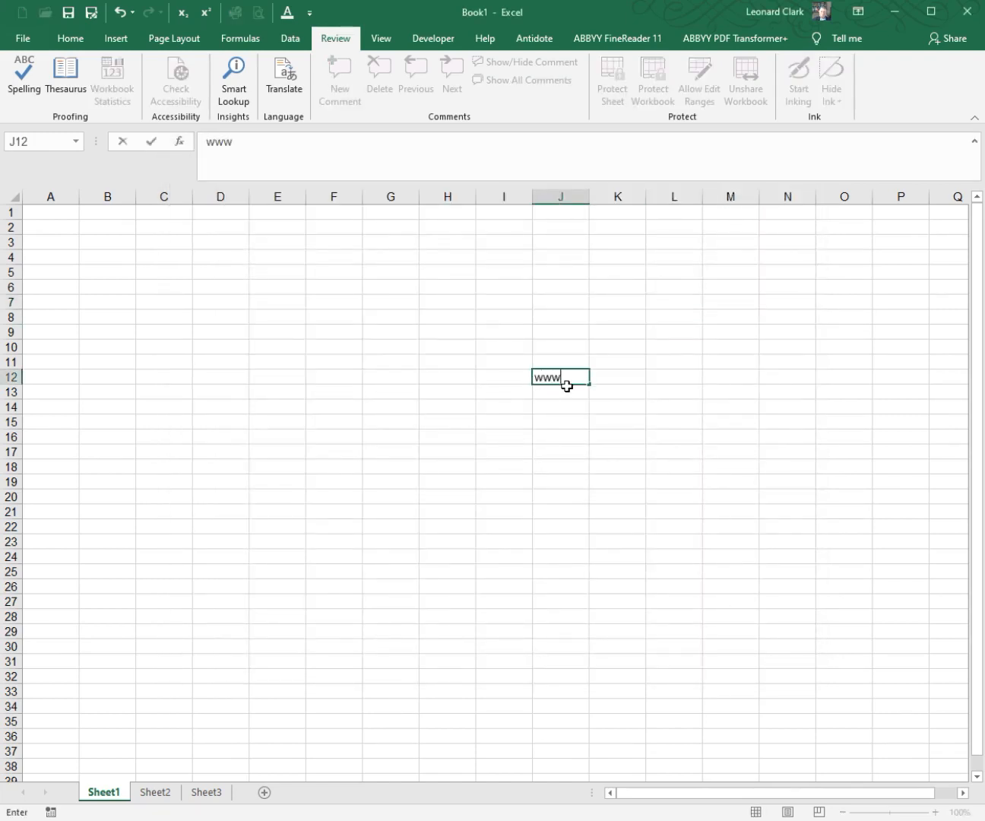
pyautogui.write('.xyz.com')
pyautogui.press('Return')
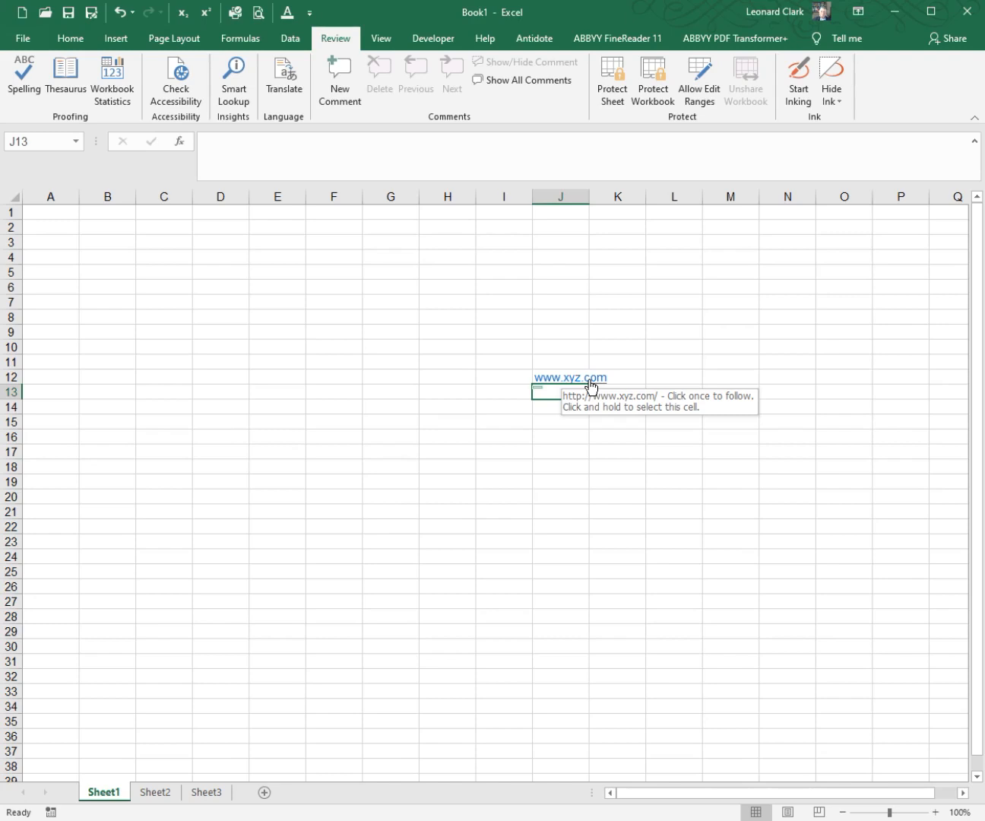
pyautogui.click(575, 411)
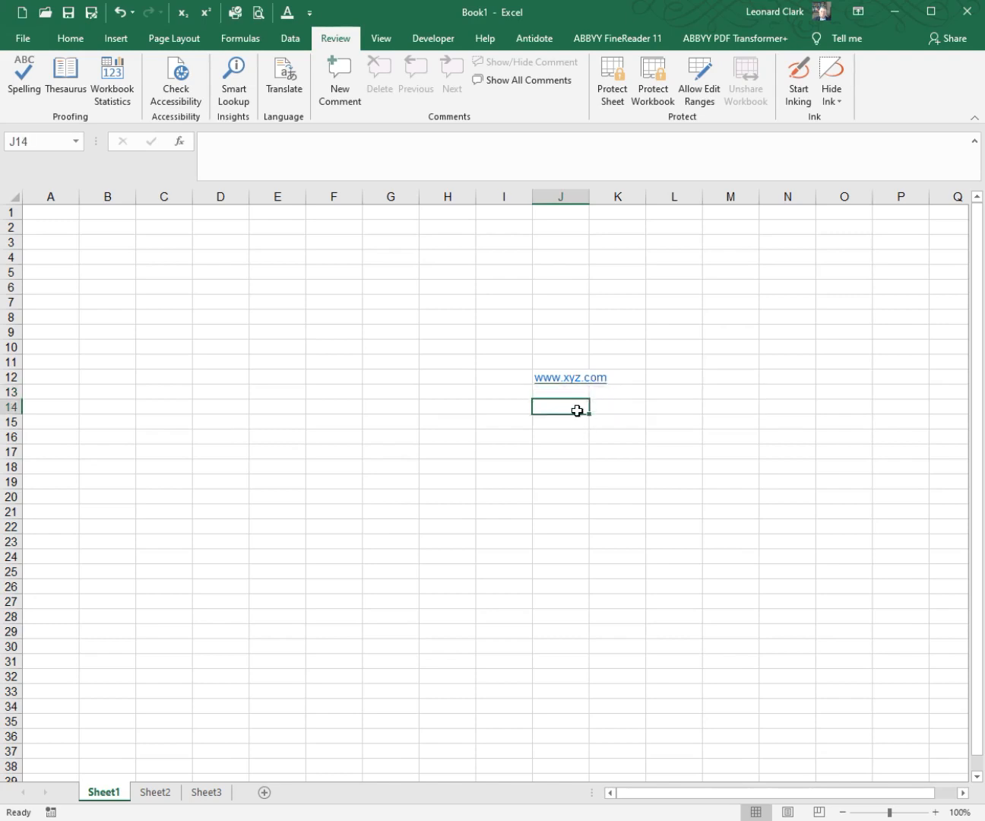
# Step: Turn off replacing "Internet and network paths with hyperlinks" in the AutoFormat As You Type options and apply the settings
pyautogui.click(309, 14)
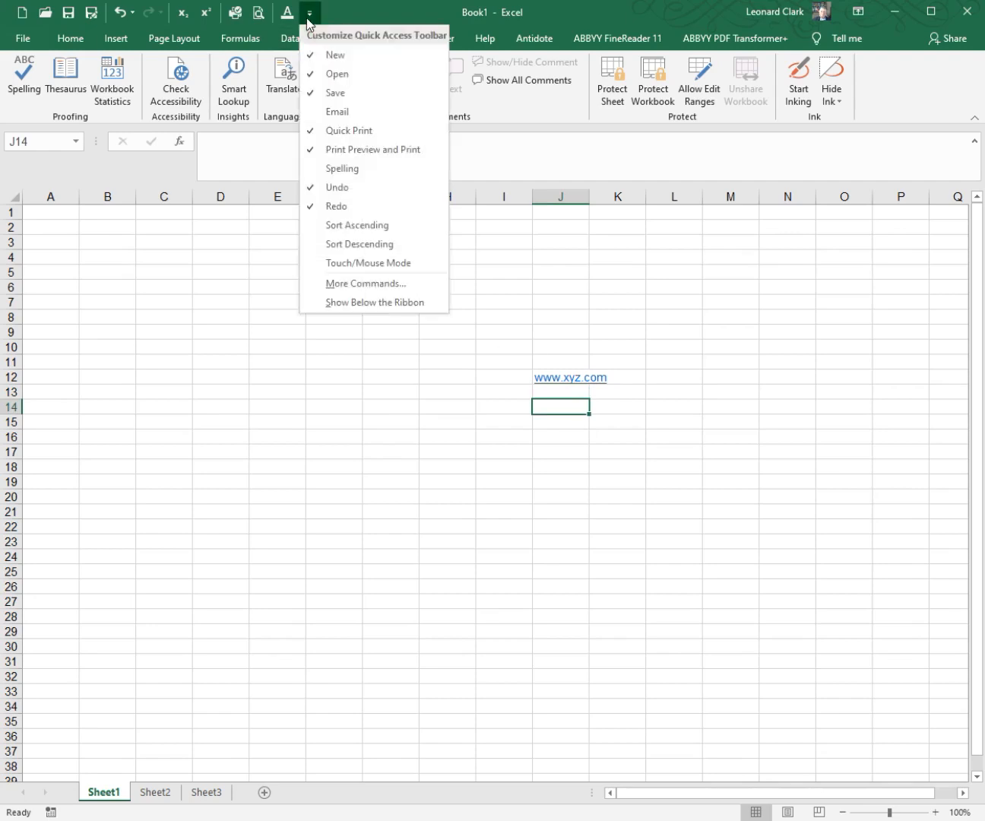
pyautogui.click(374, 282)
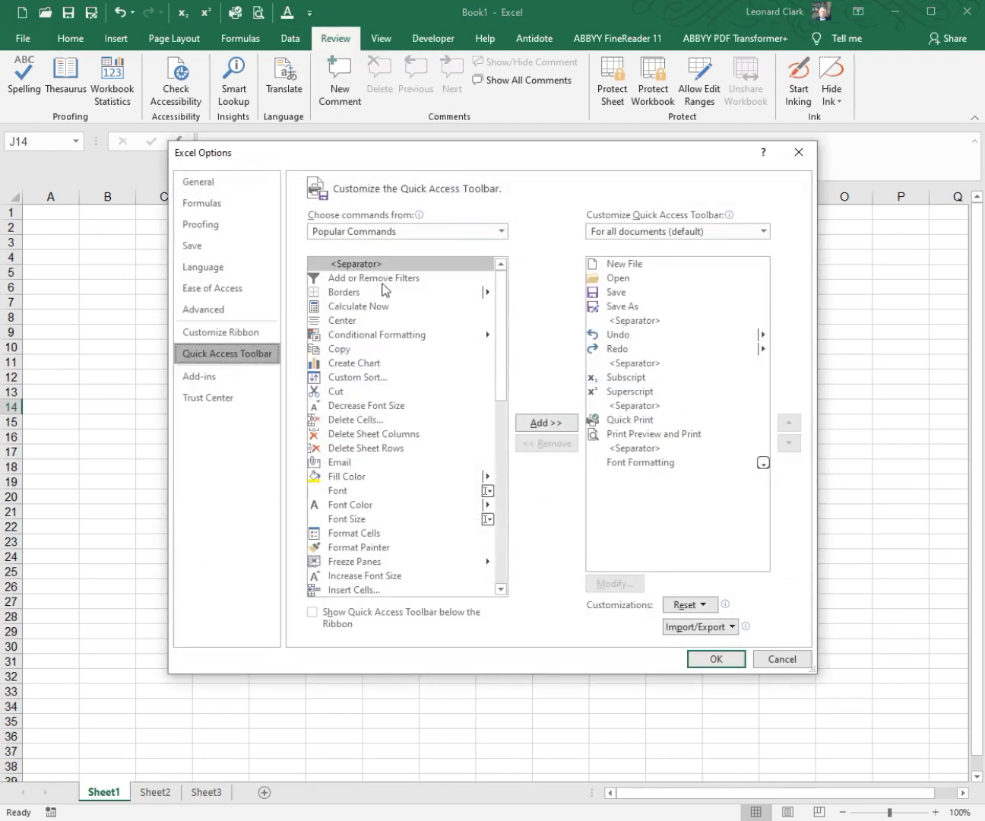
pyautogui.click(256, 228)
pyautogui.click(573, 249)
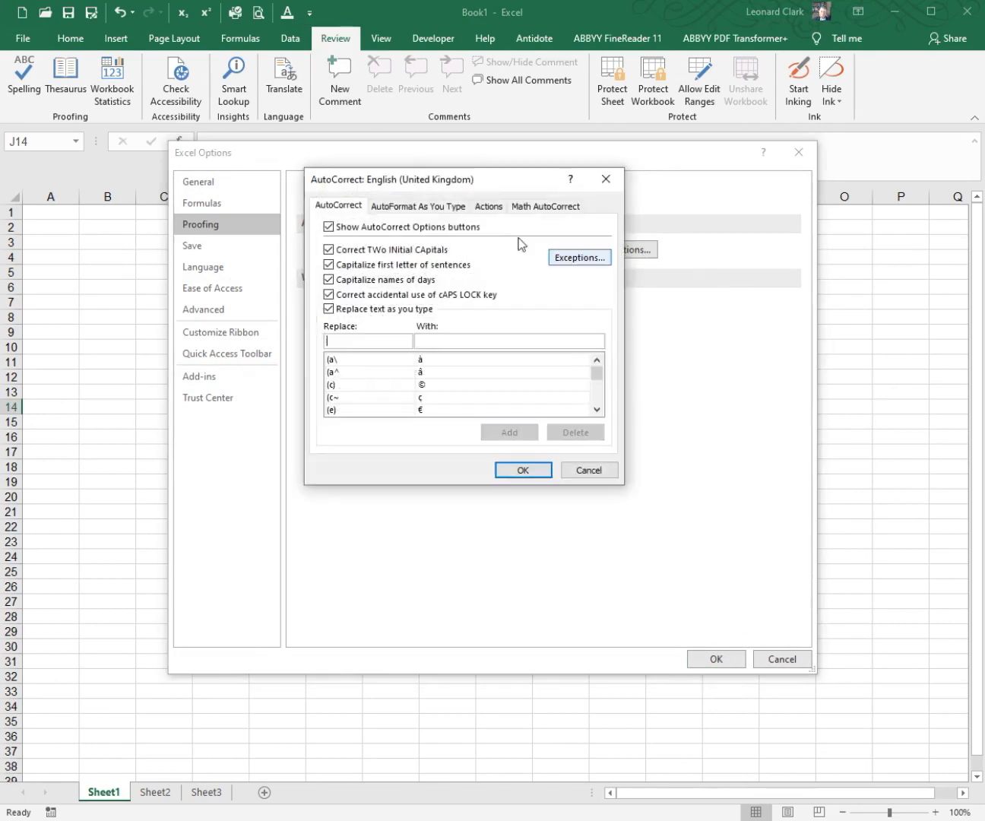
pyautogui.click(400, 212)
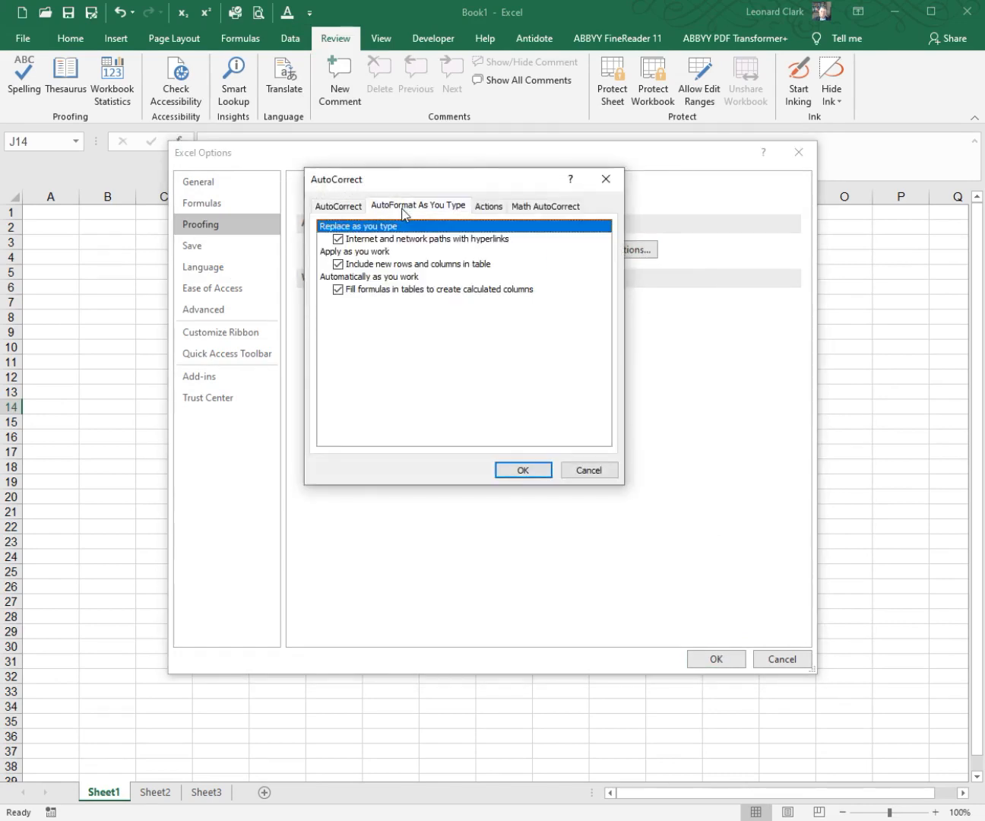
pyautogui.click(338, 239)
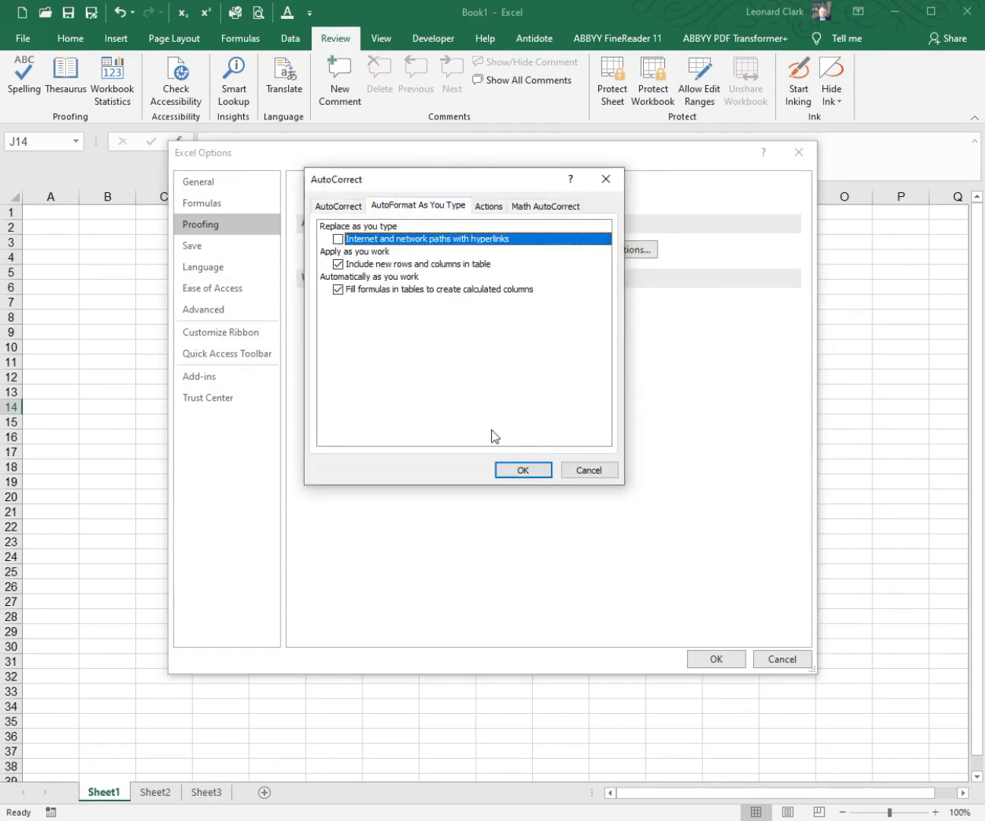
pyautogui.click(525, 470)
pyautogui.click(707, 658)
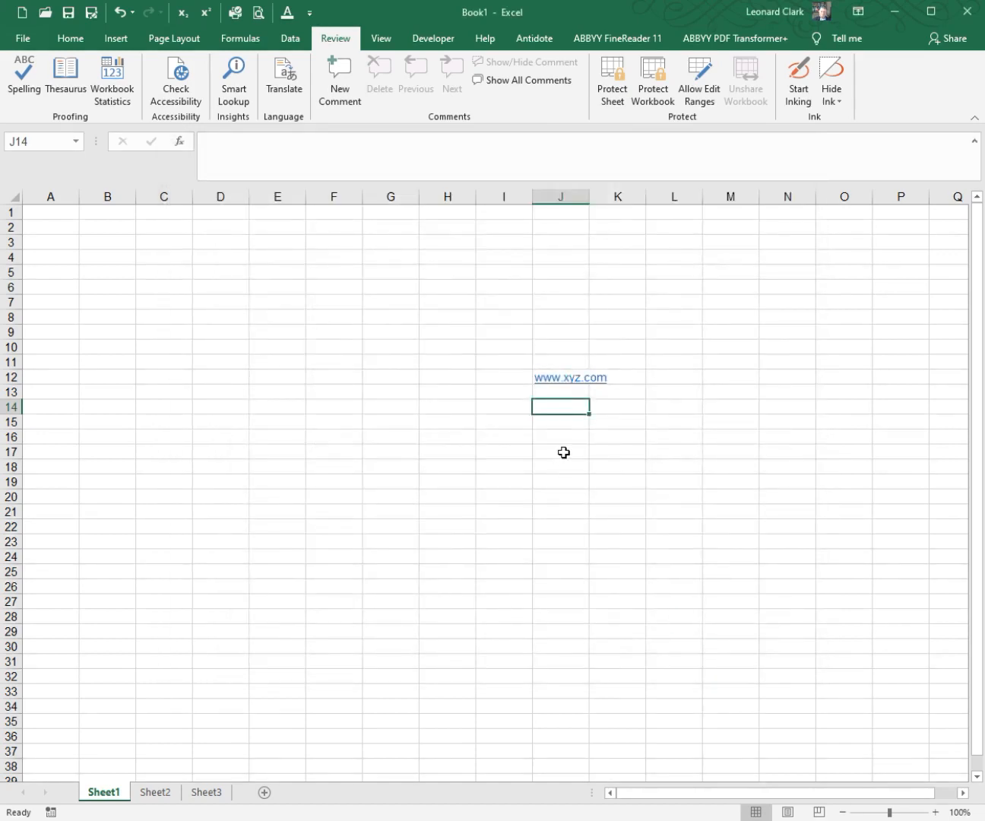
pyautogui.write('www.')
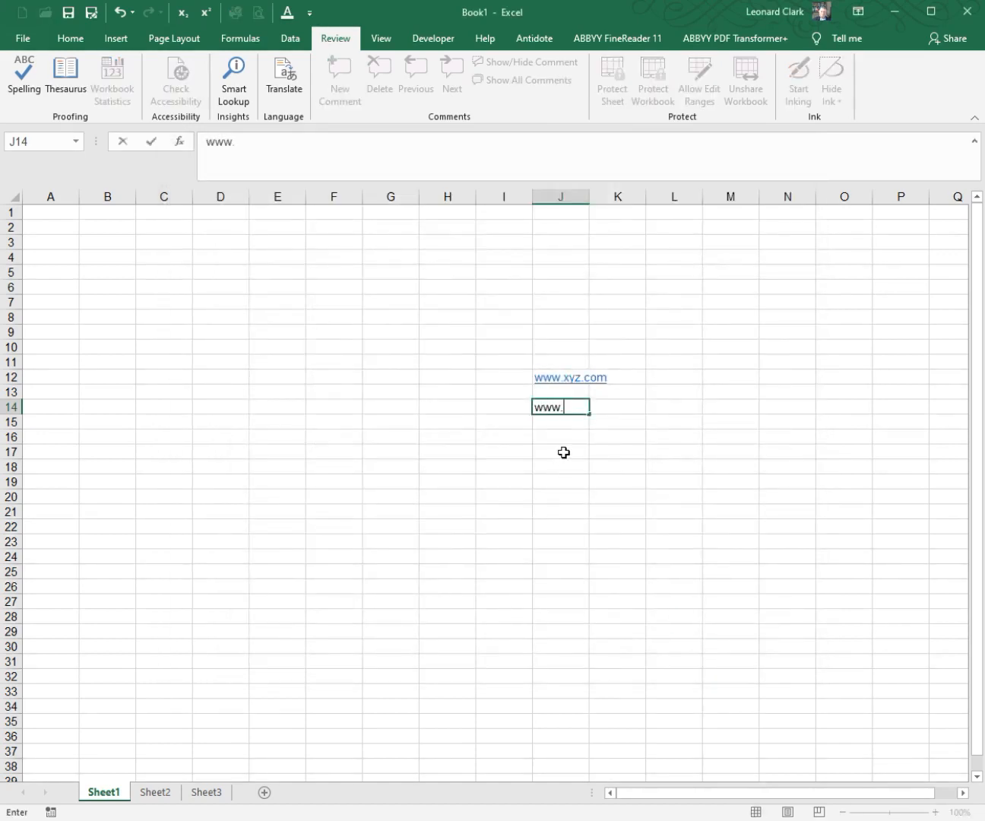
pyautogui.write('xyz.com')
pyautogui.press('Return')
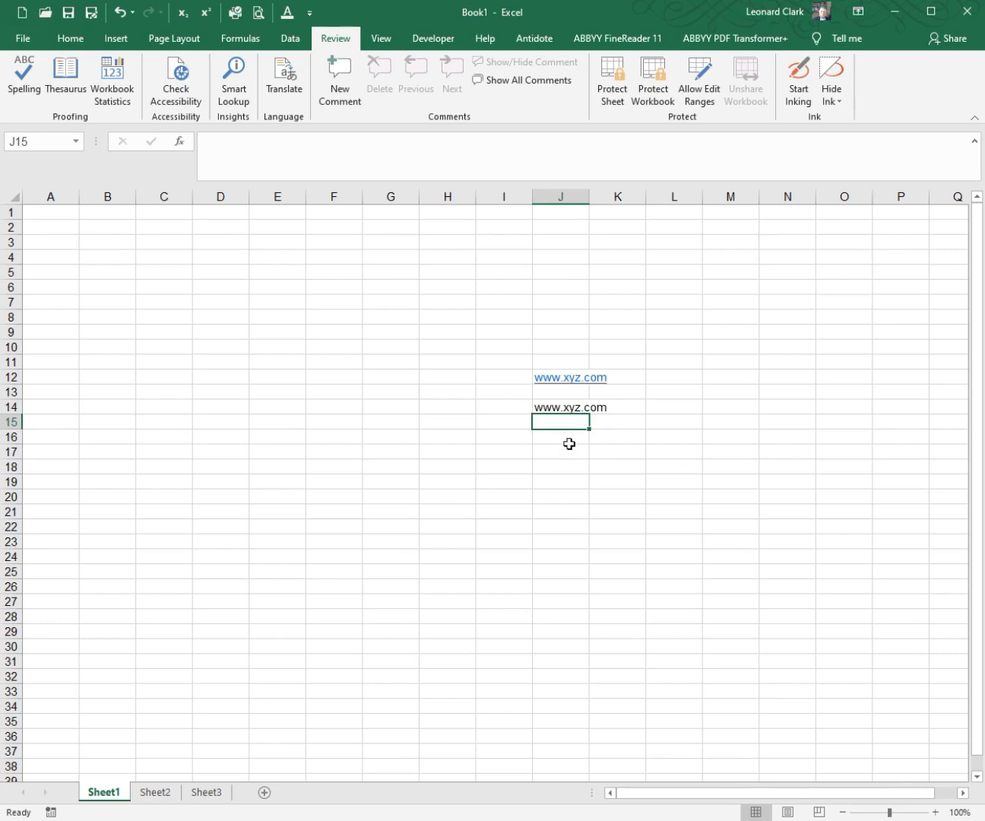
pyautogui.click(578, 437)
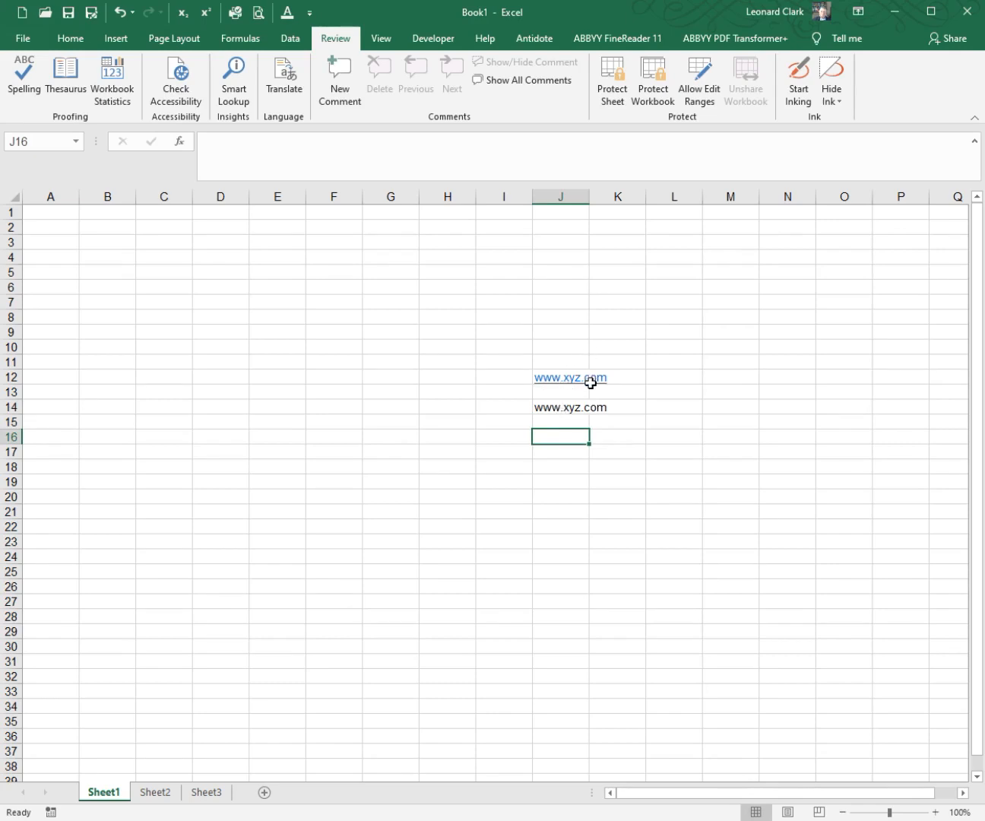
# Step: Turn on replacing "Internet and network paths with hyperlinks" in the AutoFormat As You Type options and apply the settings
pyautogui.click(308, 15)
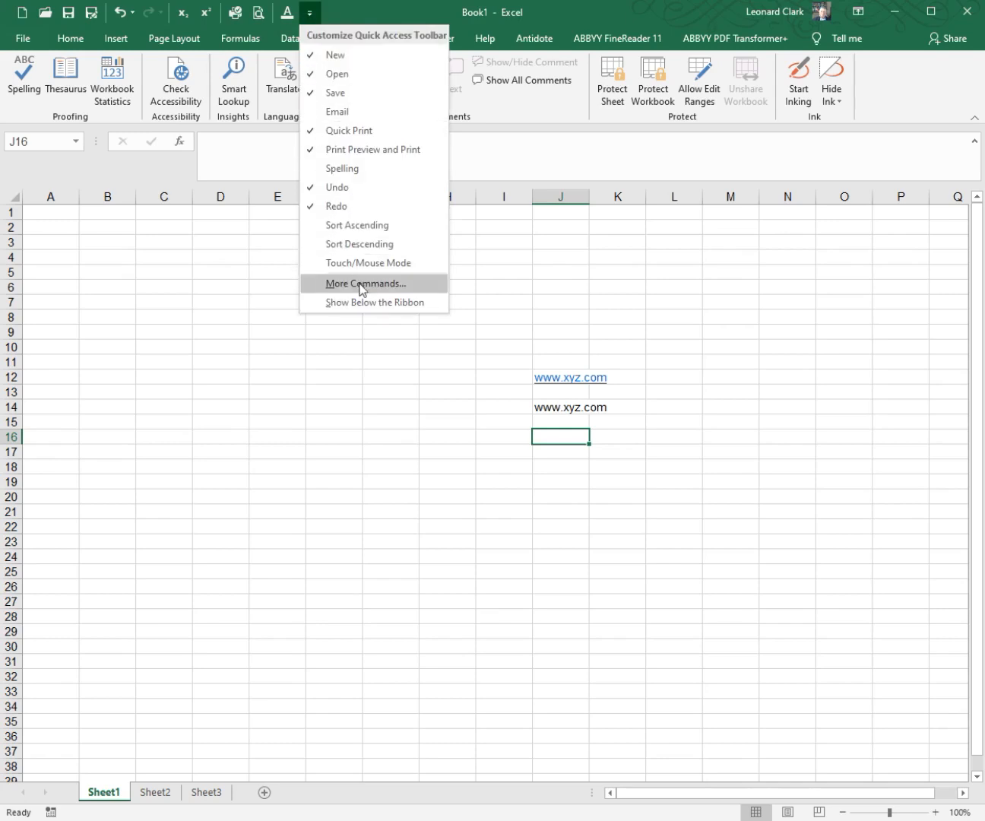
pyautogui.click(335, 284)
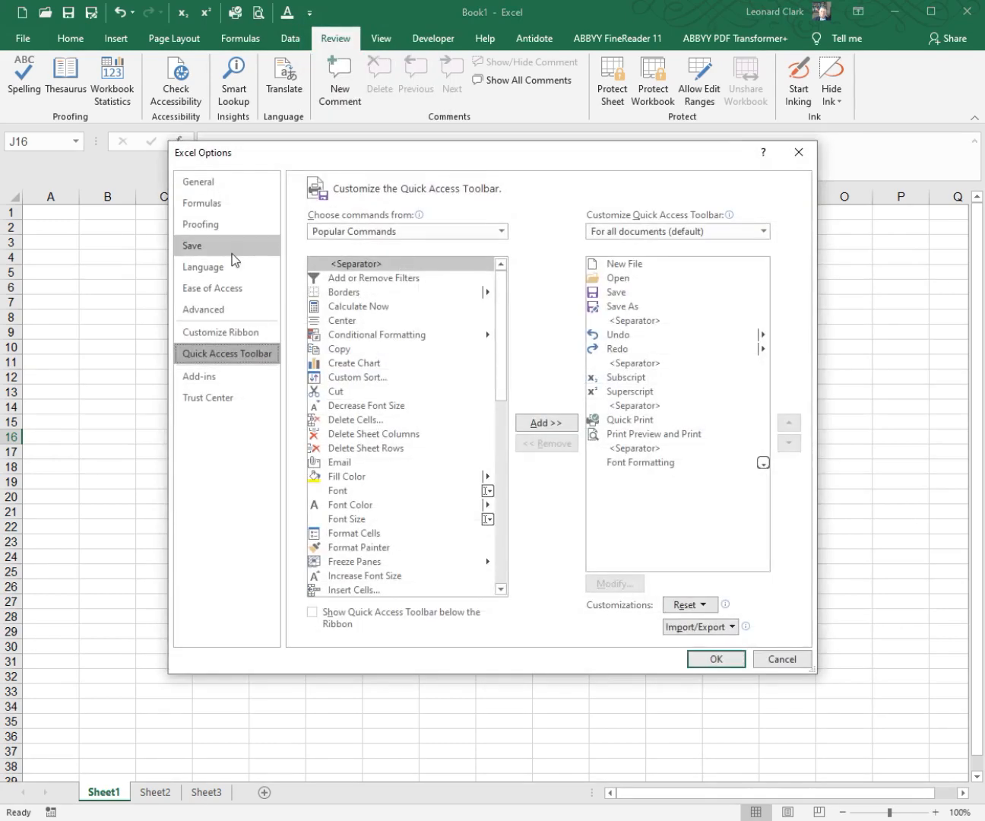
pyautogui.click(231, 225)
pyautogui.click(566, 250)
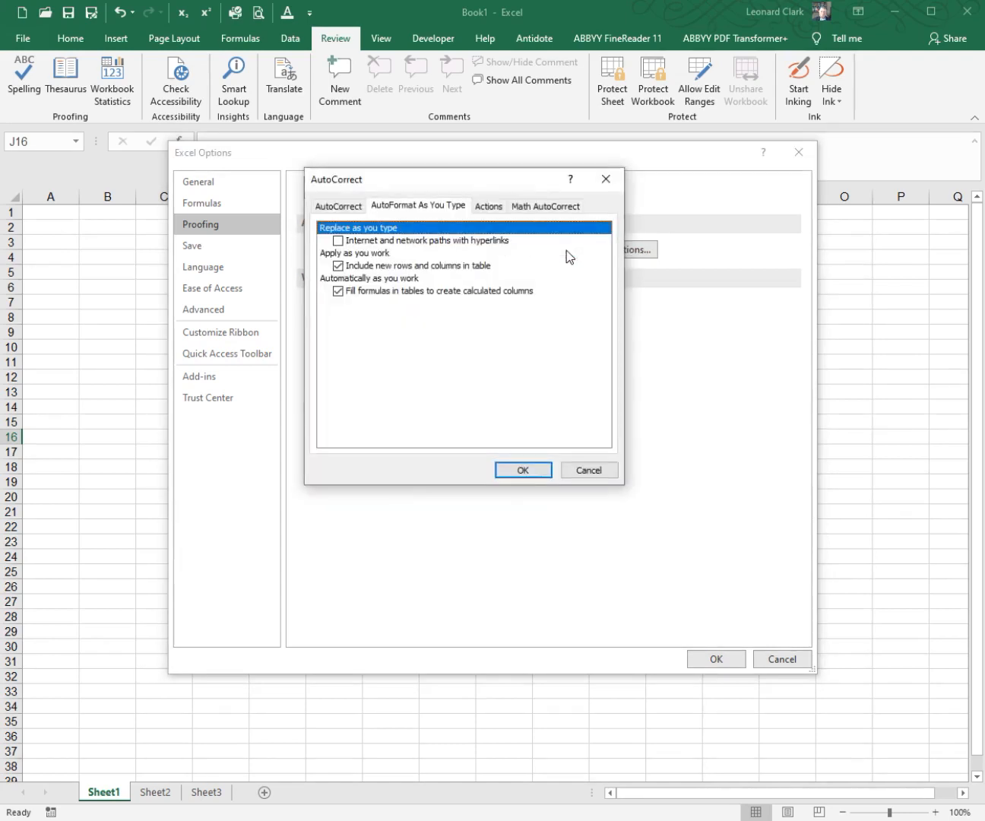
pyautogui.click(414, 242)
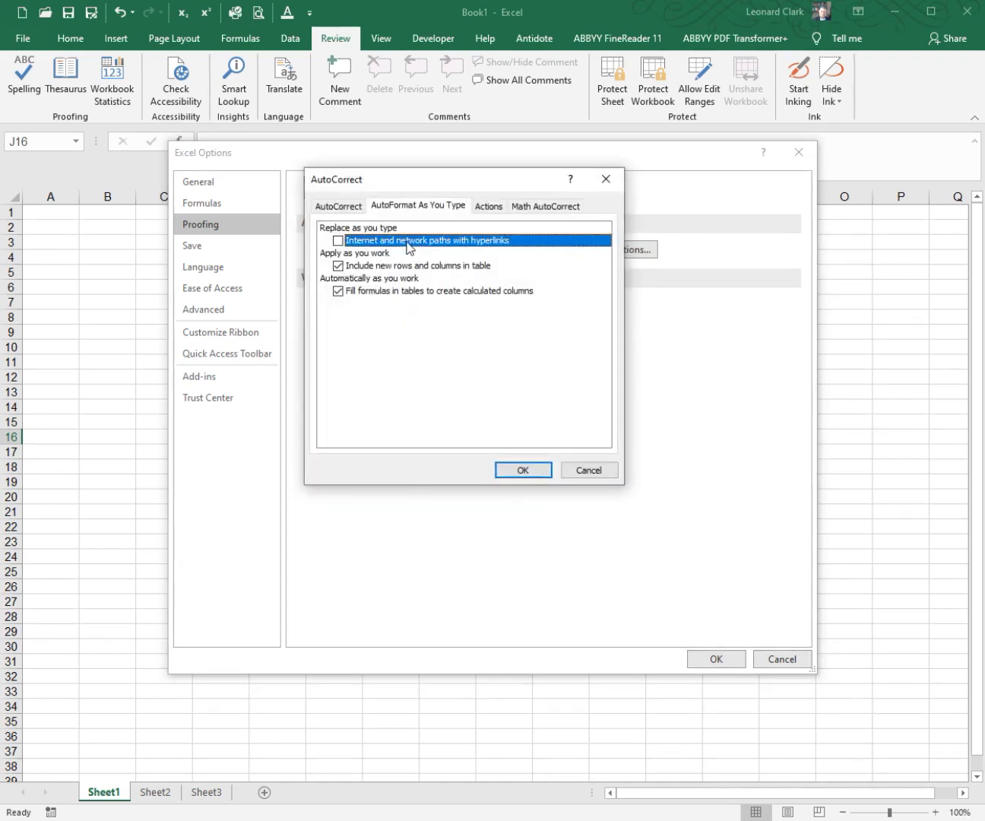
pyautogui.click(338, 241)
pyautogui.click(523, 469)
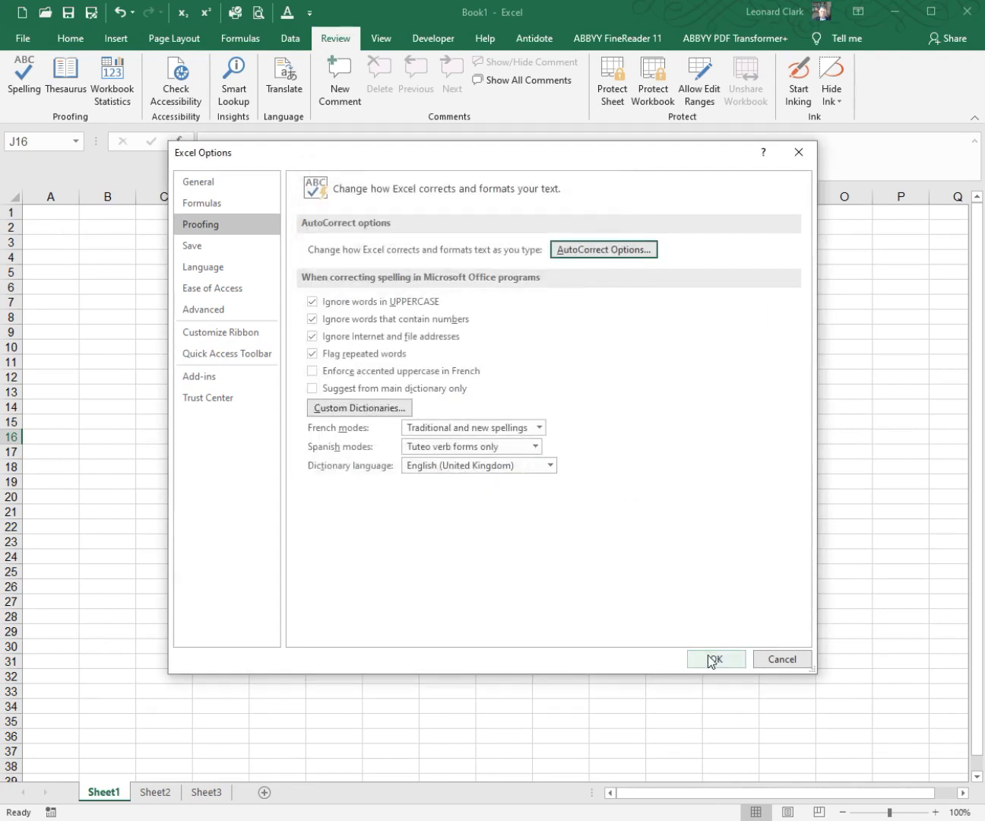
pyautogui.click(708, 657)
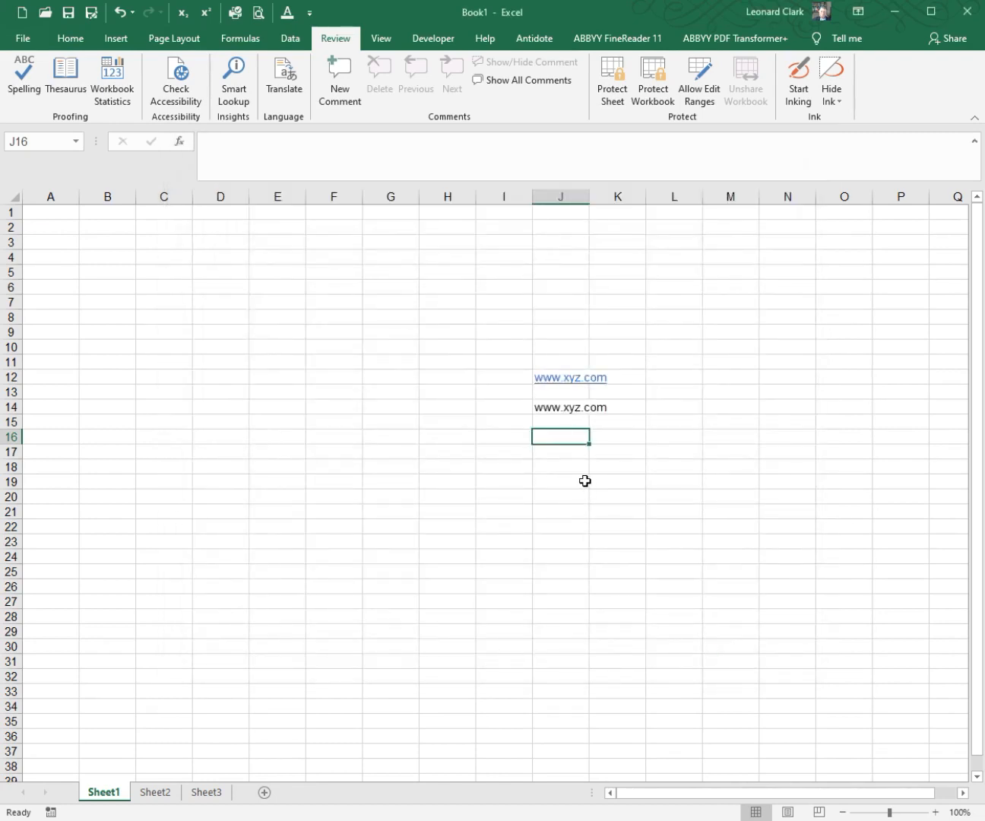
pyautogui.write('www')
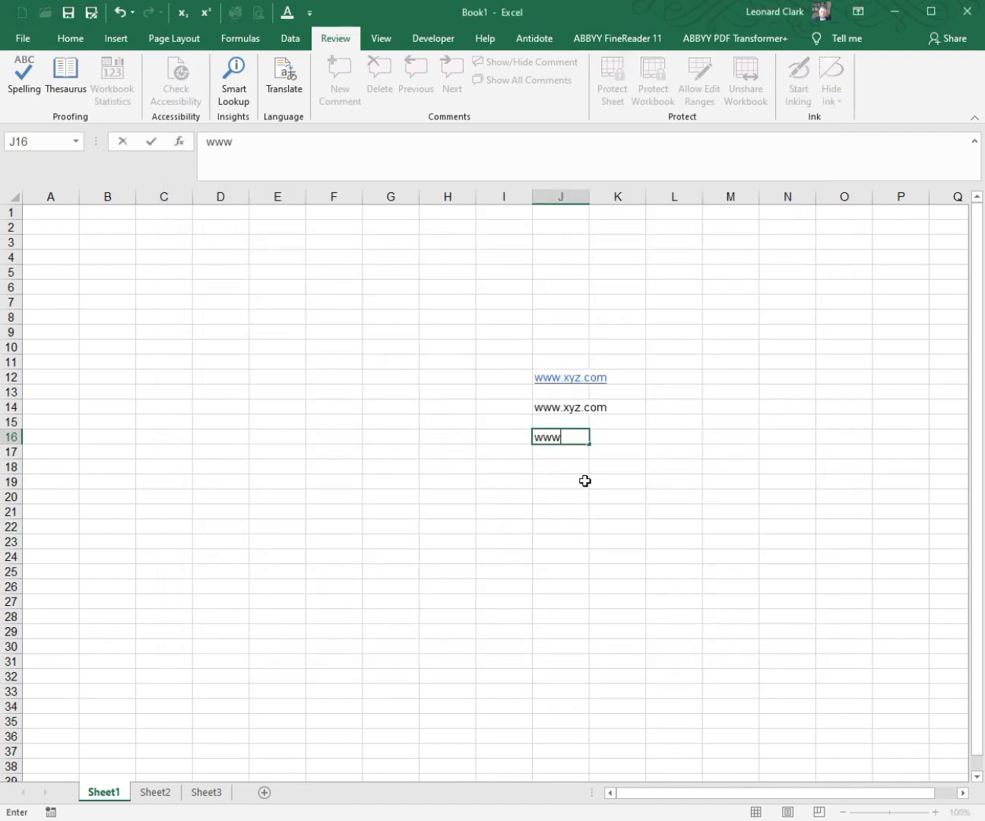
pyautogui.write('.xyz.com')
pyautogui.press('Return')
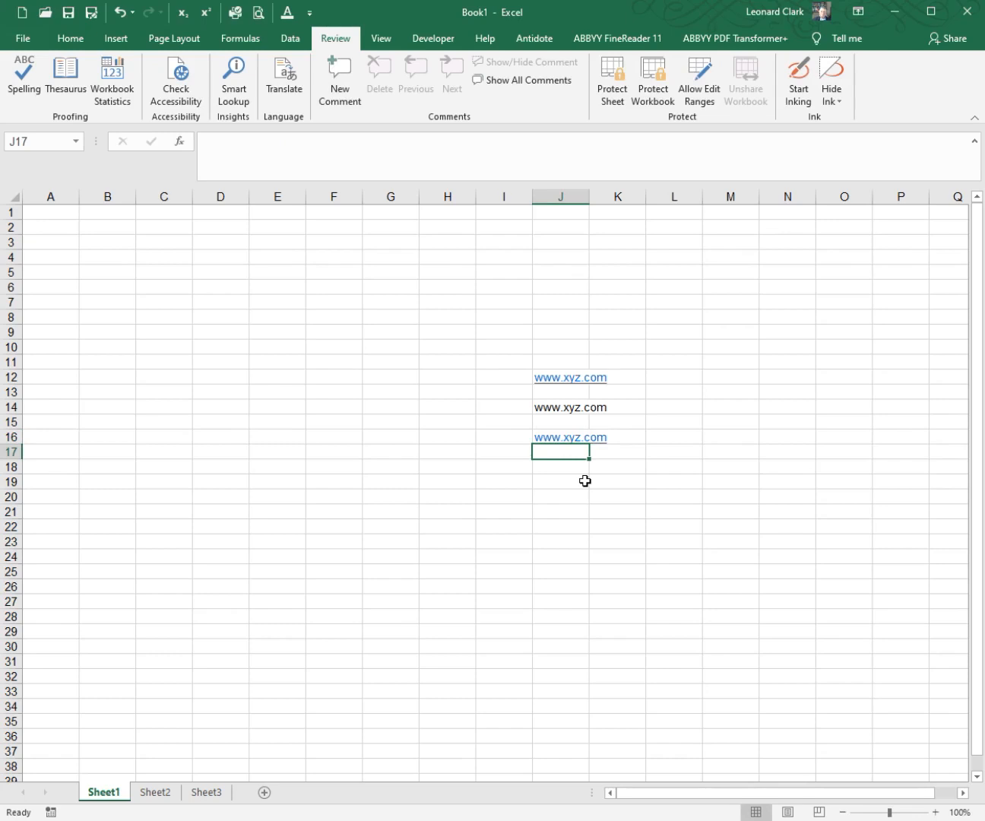
pyautogui.click(118, 13)
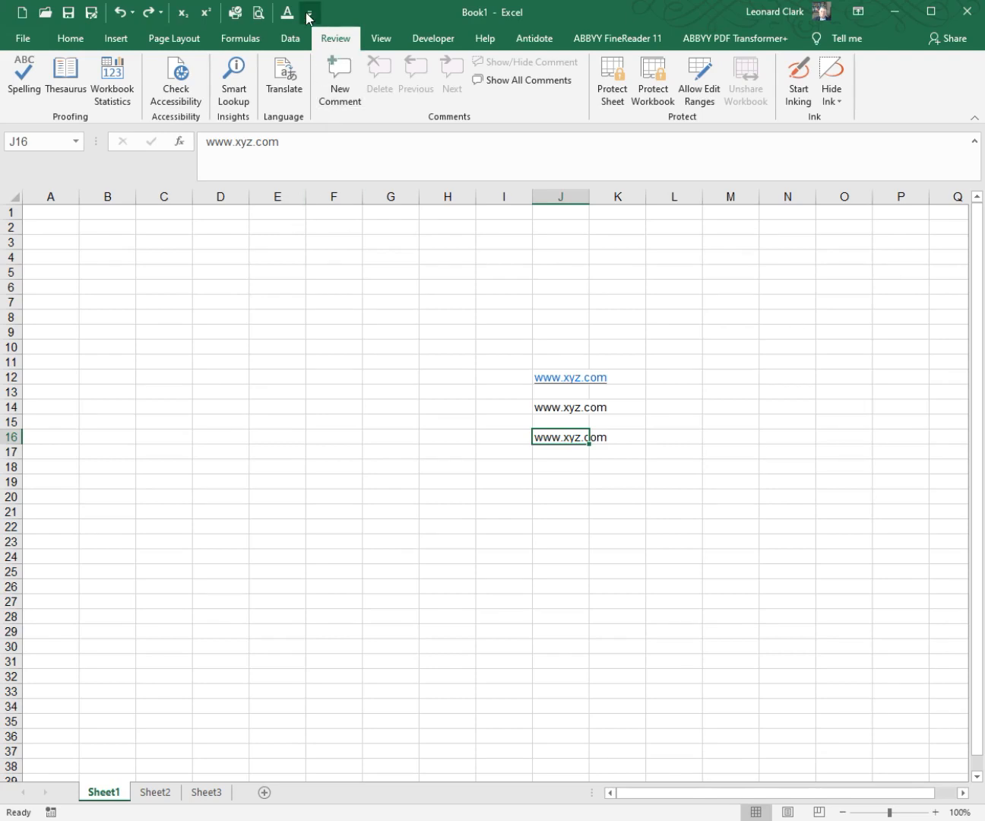
pyautogui.click(506, 345)
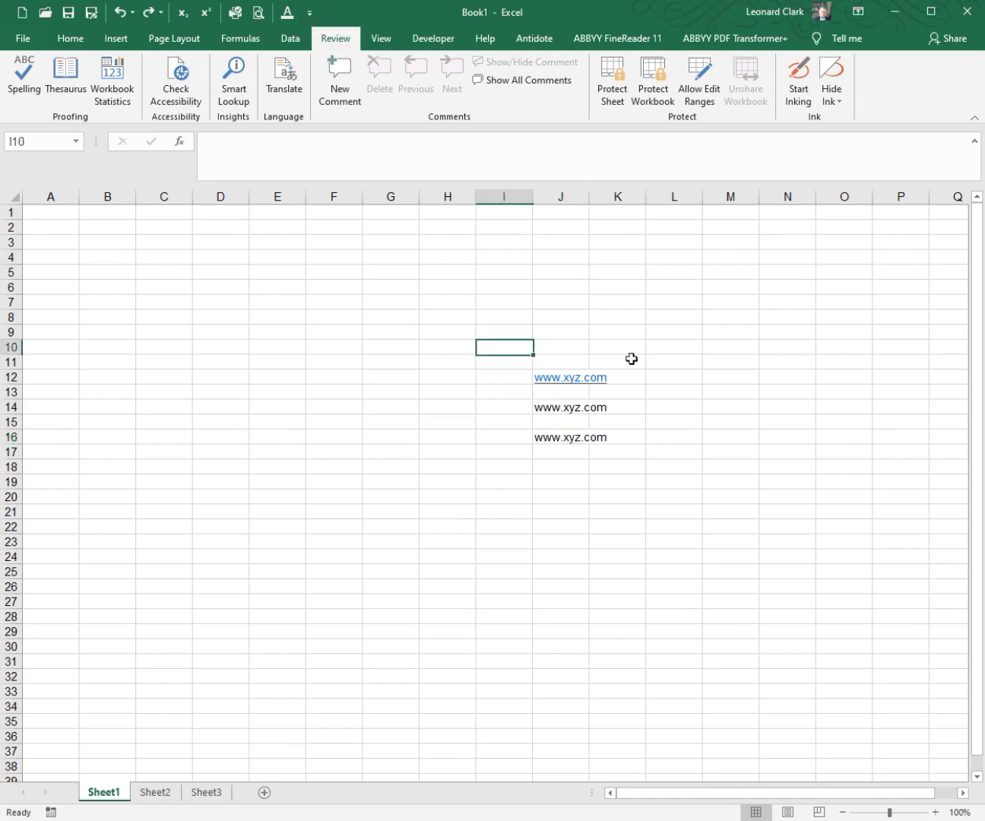
pyautogui.keyDown('shift'); pyautogui.click(677, 490); pyautogui.keyUp('shift')
pyautogui.rightClick(649, 465)
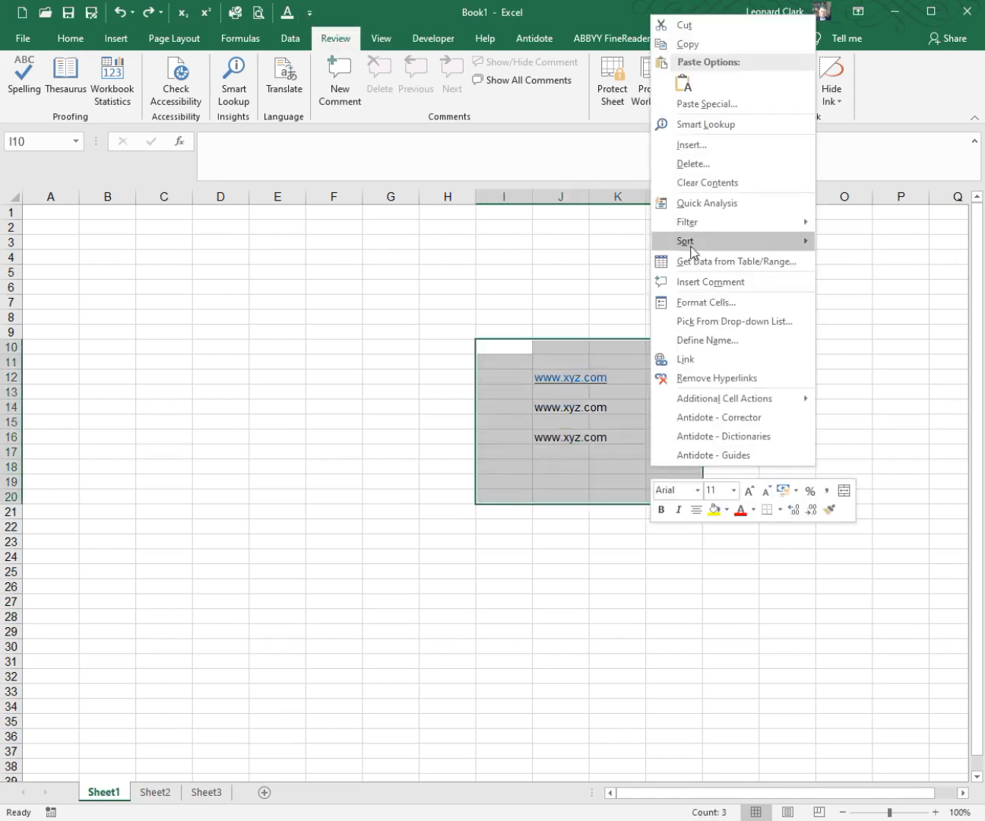
pyautogui.click(700, 183)
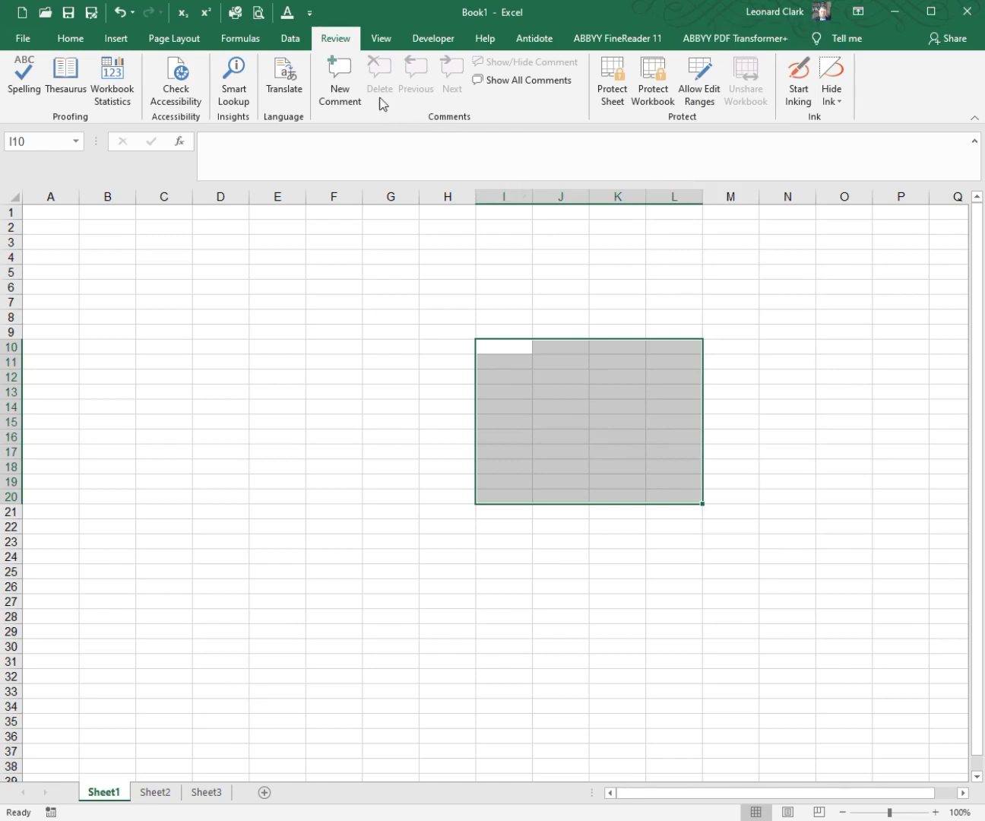
pyautogui.click(406, 254)
# Step: Review the AutoFormat As You Type settings for tables in the AutoCorrect proofing options, and close the options without changes
pyautogui.click(308, 13)
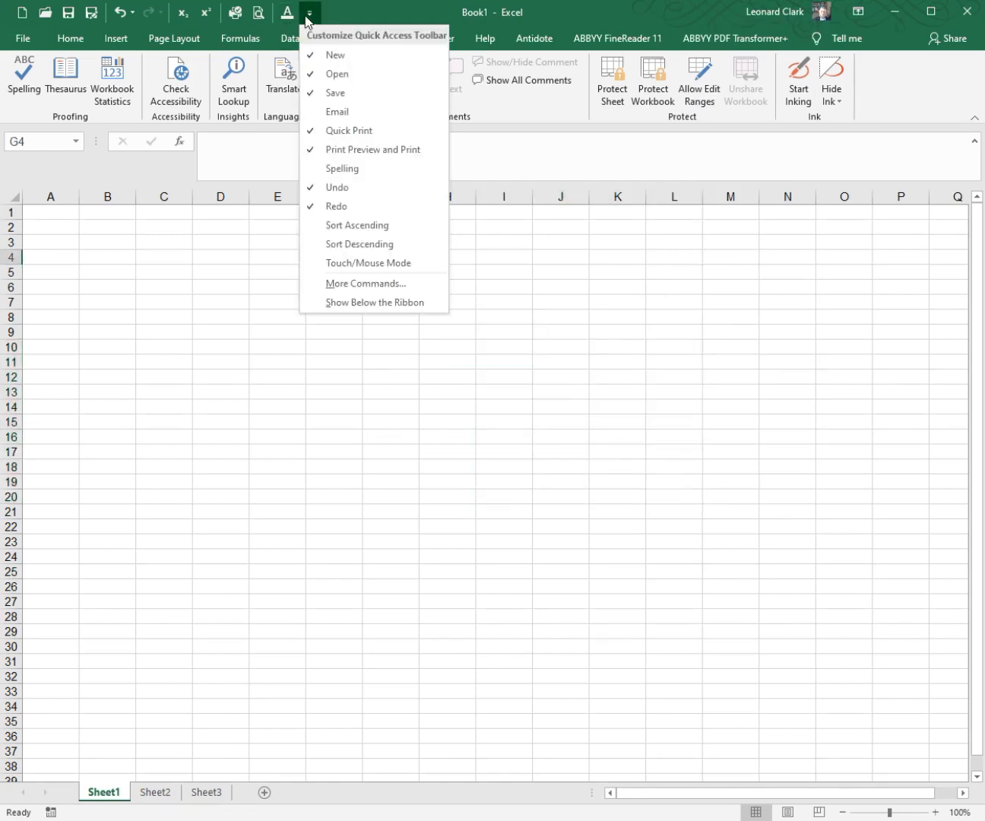
pyautogui.click(357, 282)
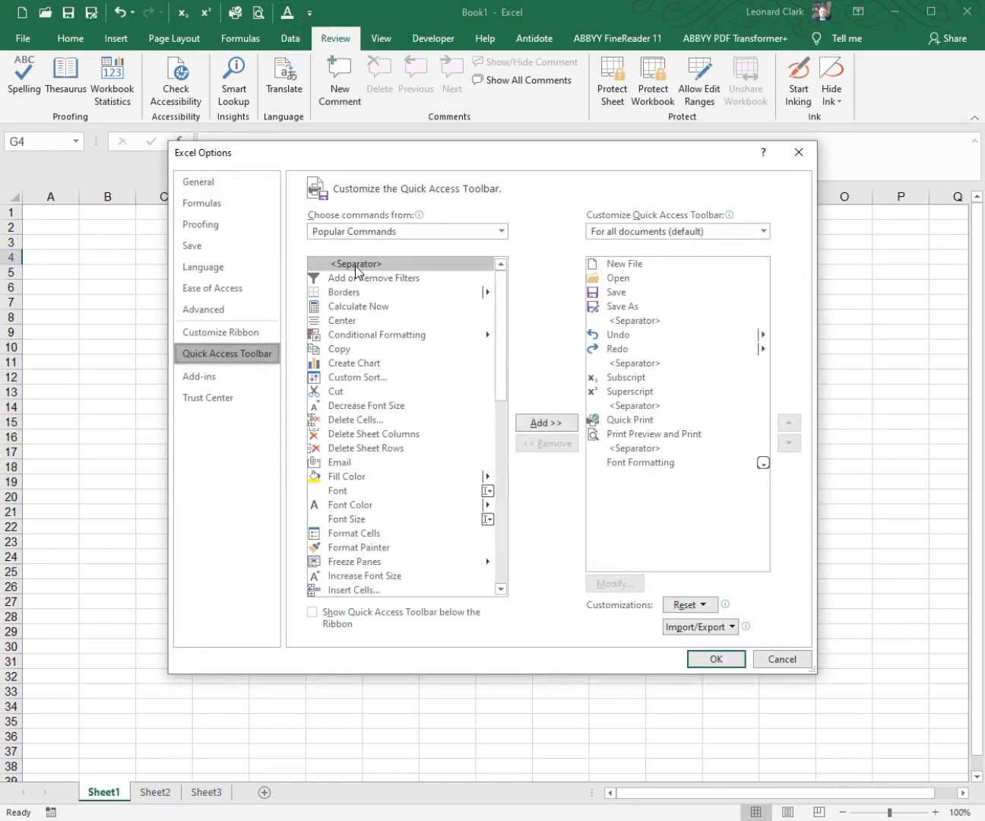
pyautogui.click(237, 223)
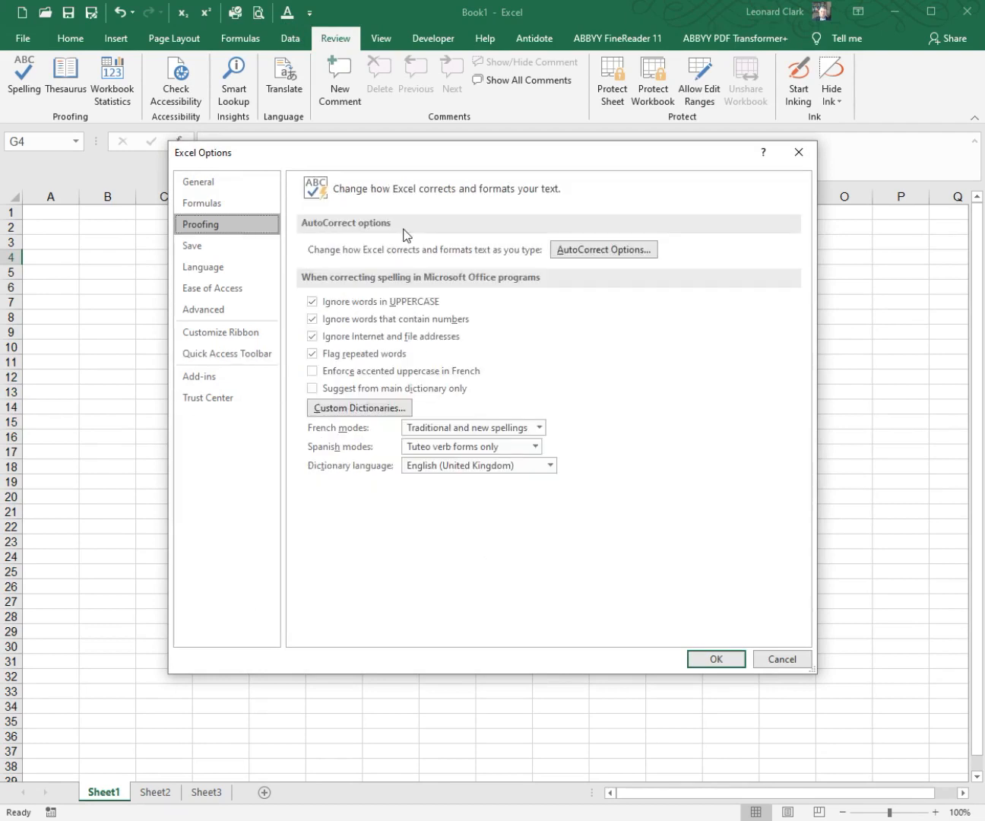
pyautogui.click(577, 252)
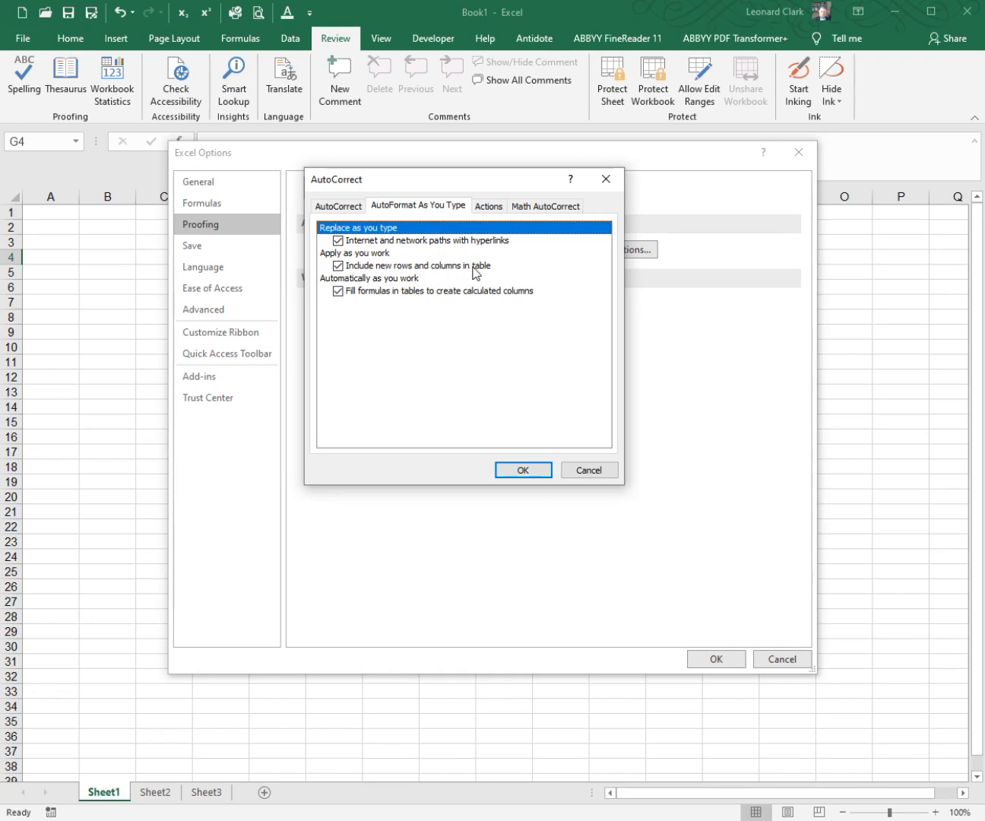
pyautogui.click(584, 471)
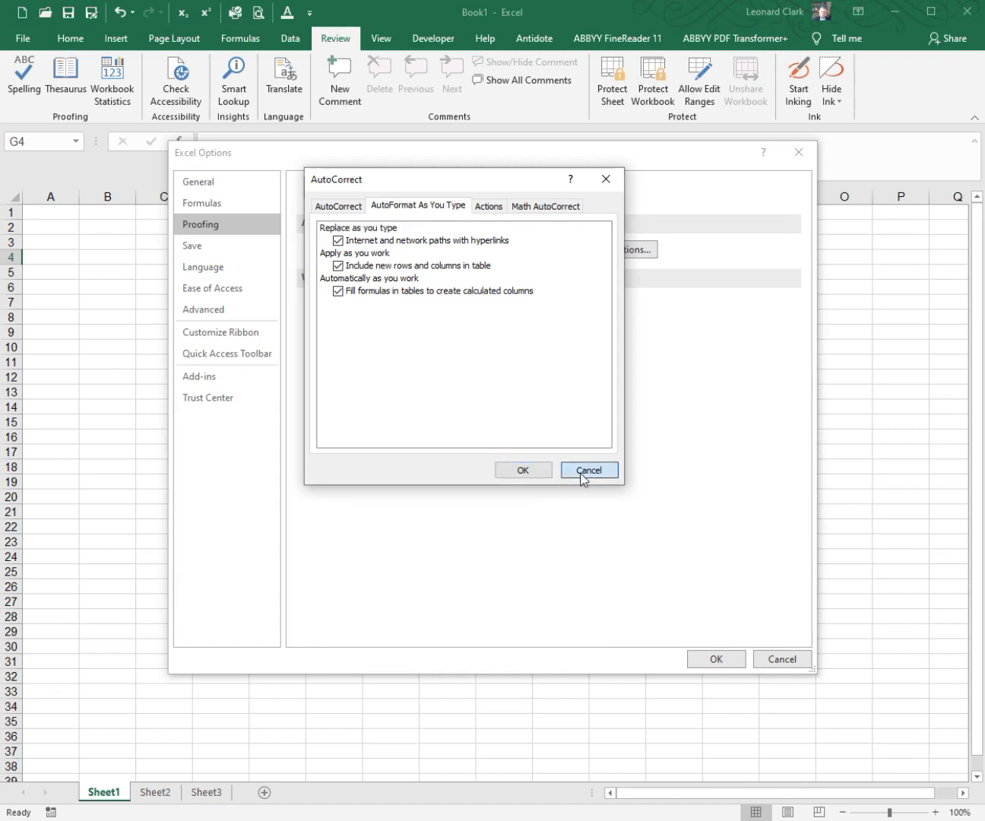
pyautogui.click(769, 654)
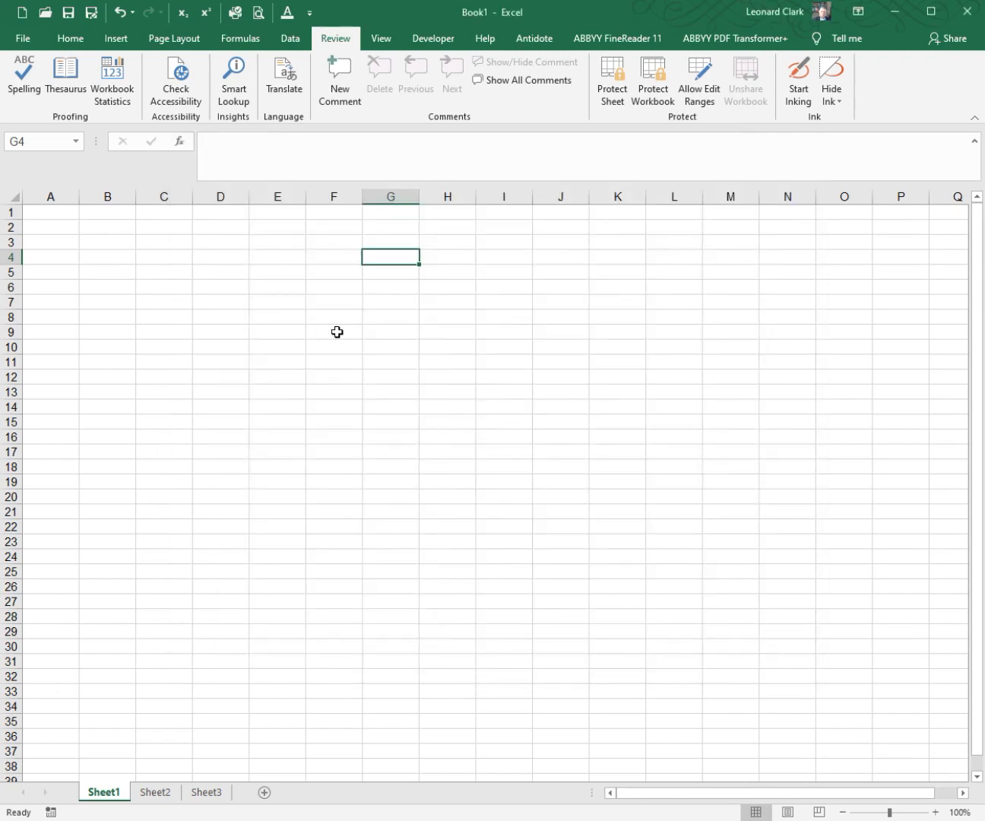
# Step: Enter Jan and Feb in F9:F10 and fill the month series down through Dec in F20
pyautogui.click(333, 332)
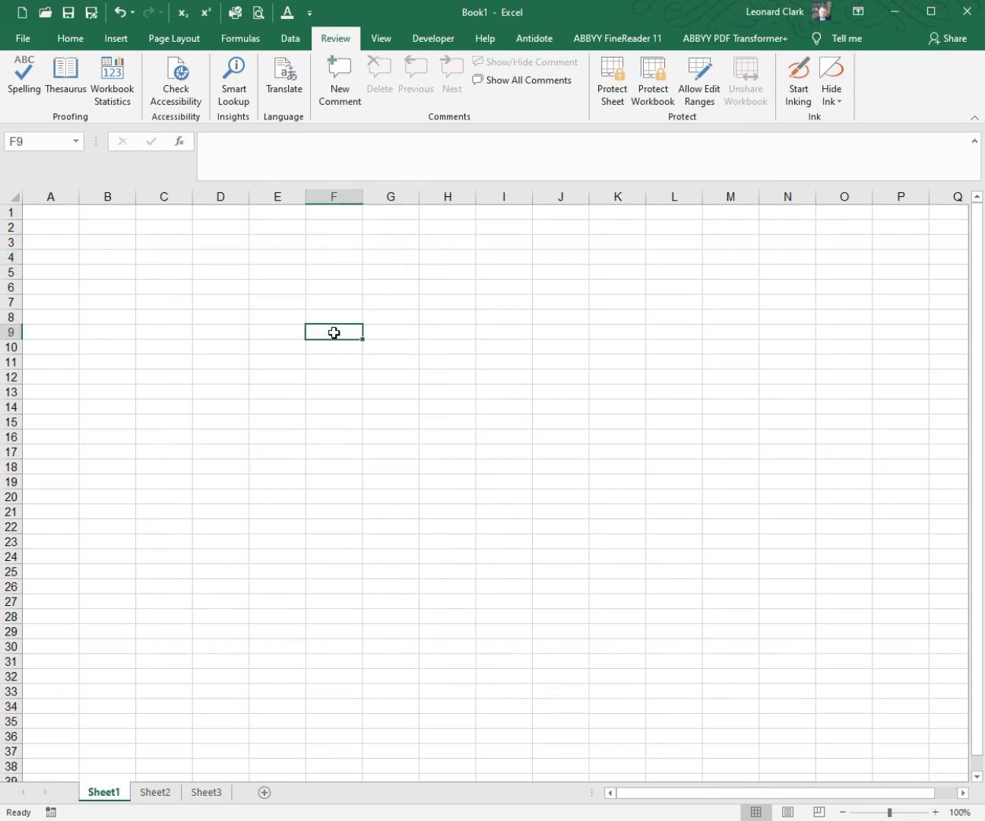
pyautogui.write('Jan')
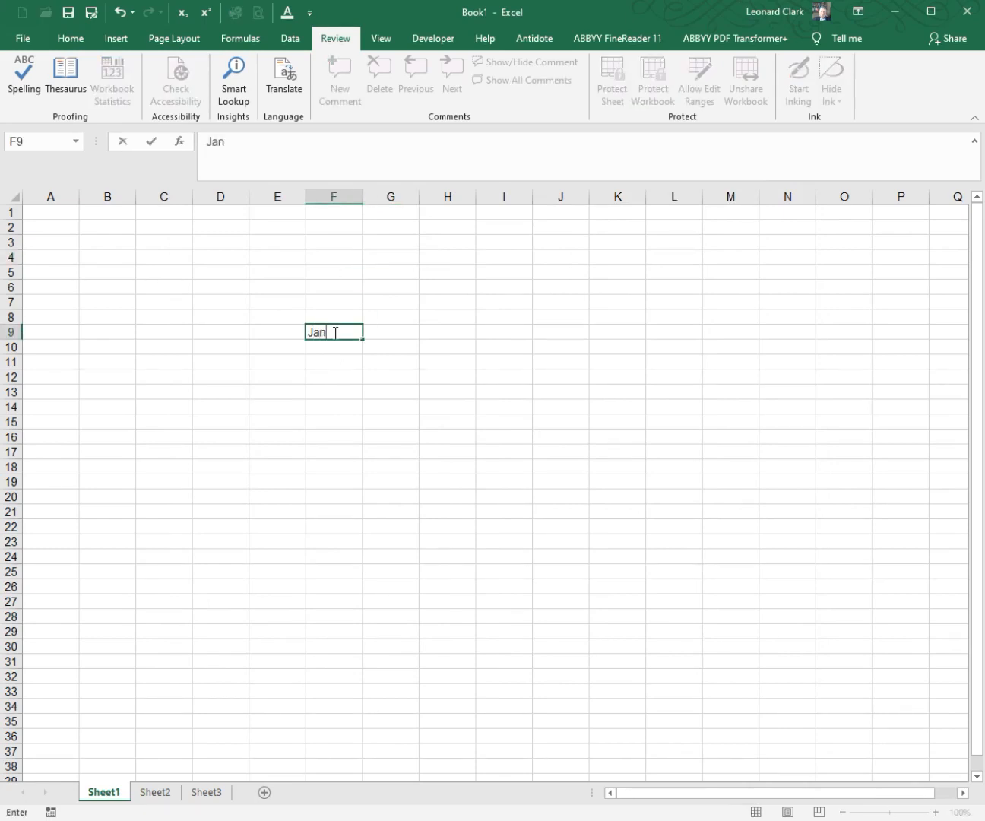
pyautogui.press('Return')
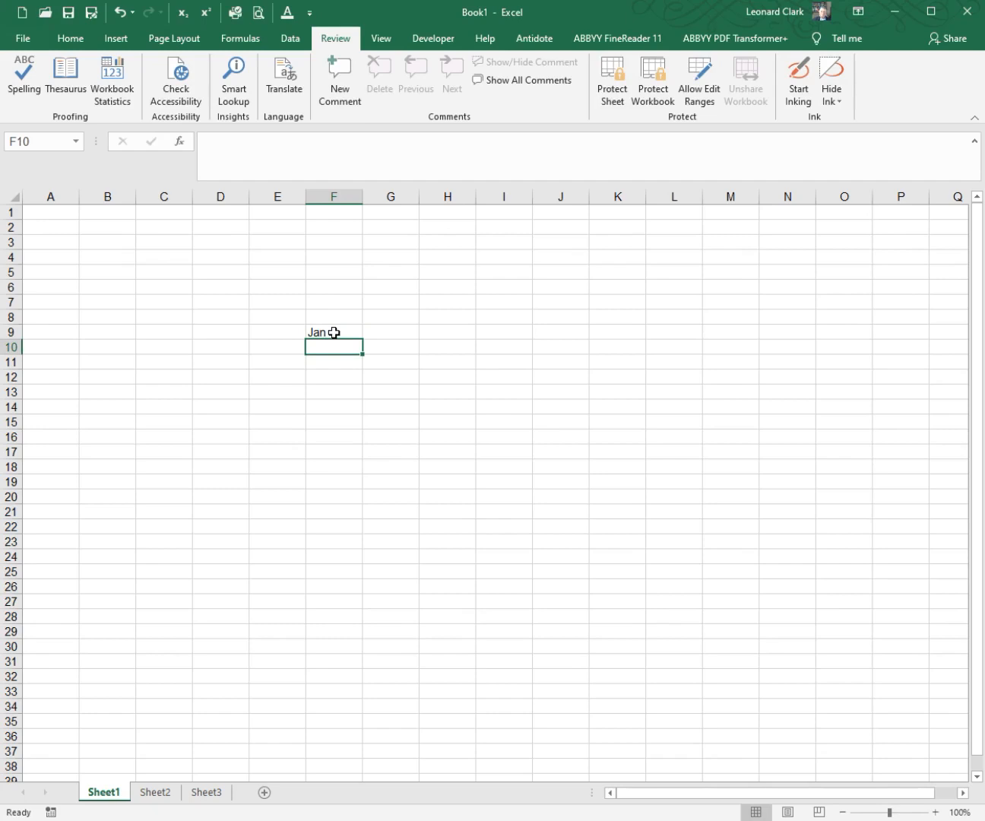
pyautogui.write('Feb')
pyautogui.press('Return')
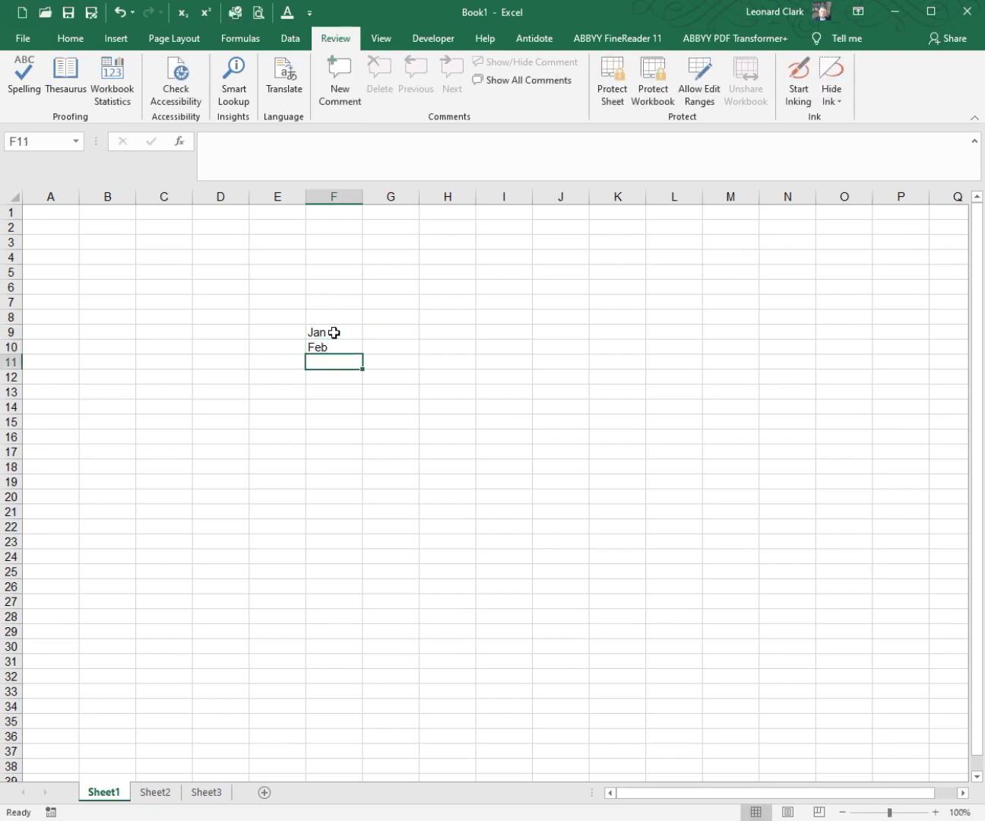
pyautogui.moveTo(333, 333); pyautogui.dragTo(360, 503)
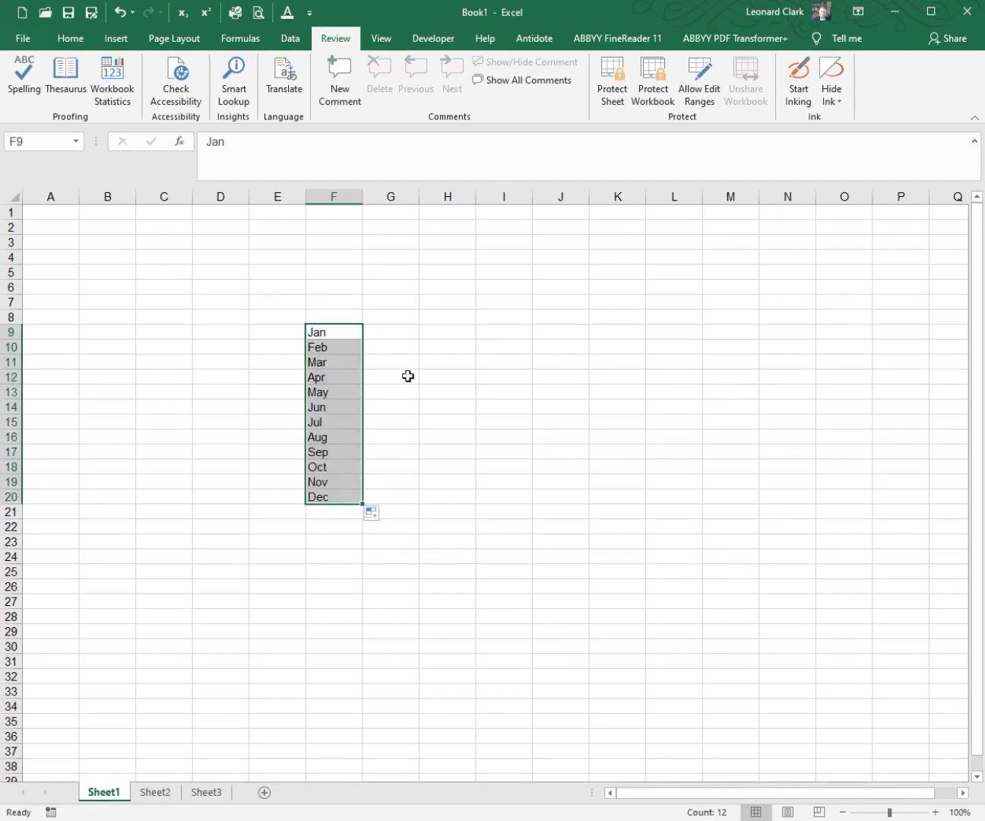
# Step: Enter 100 and 200 in G9:G10 and fill the number series down to 1200 in G20
pyautogui.click(395, 335)
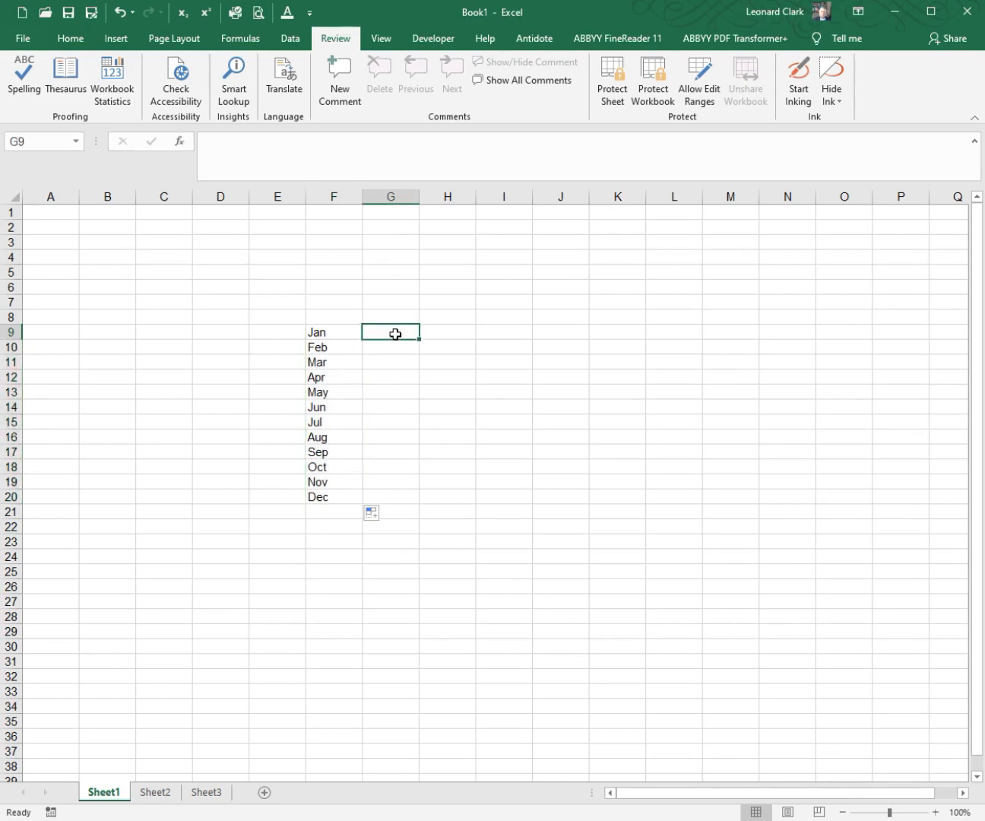
pyautogui.write('100')
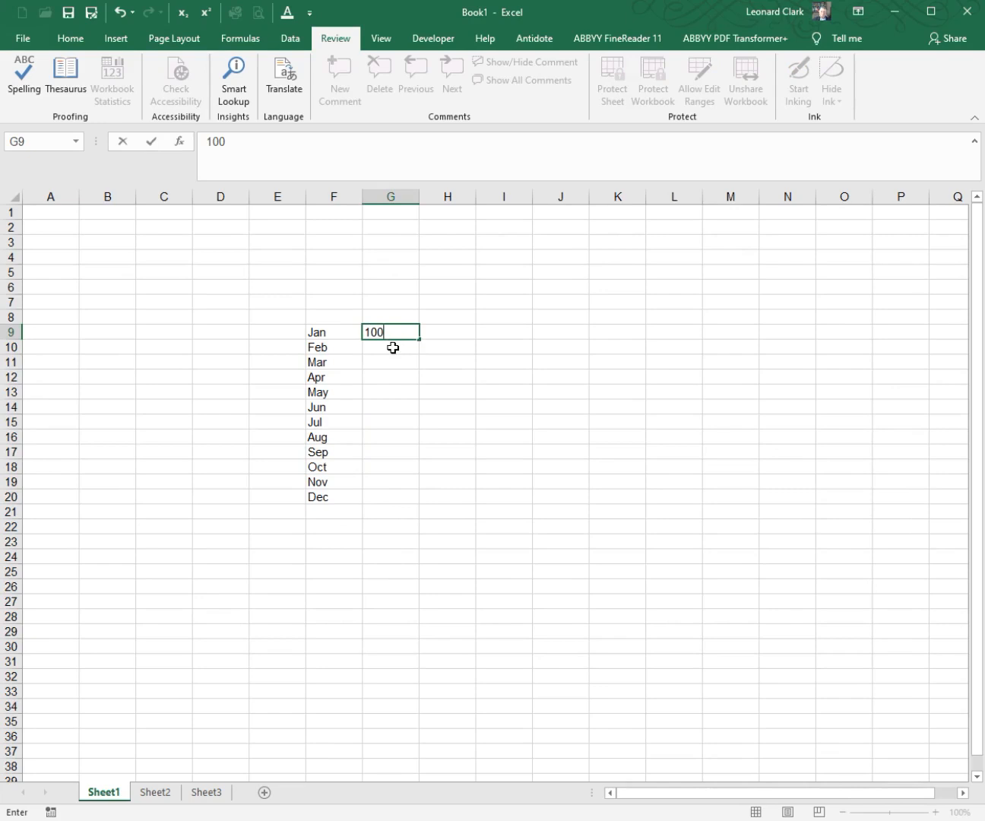
pyautogui.click(393, 347)
pyautogui.write('200')
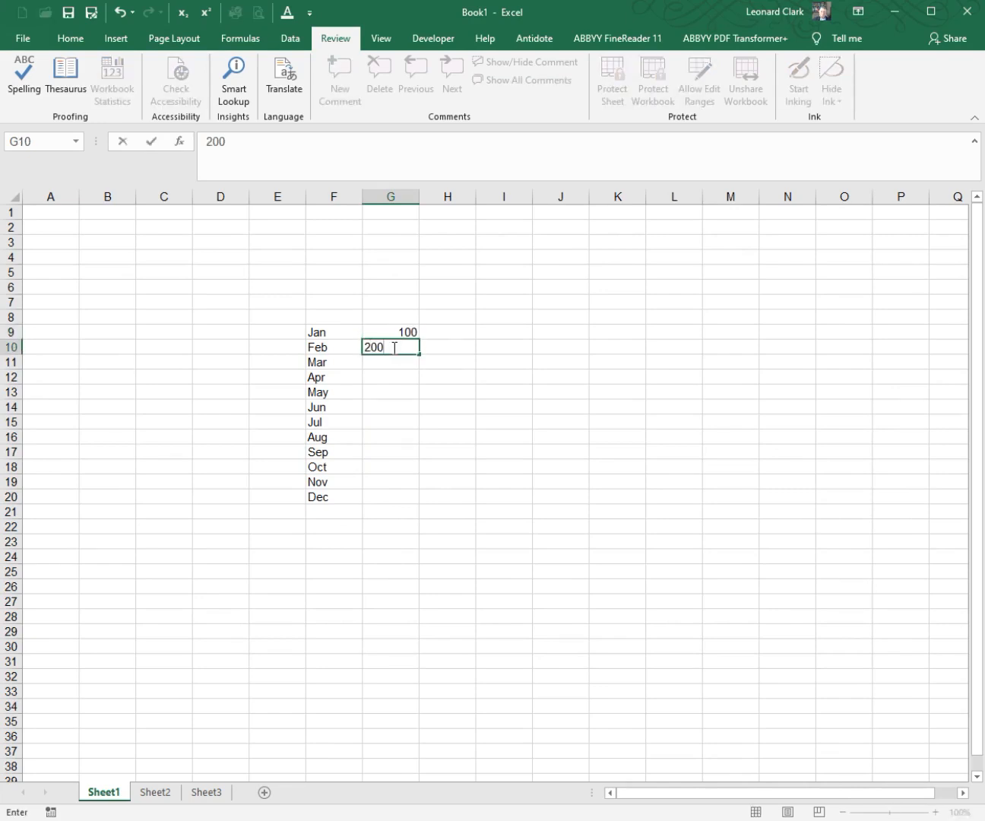
pyautogui.press('Return')
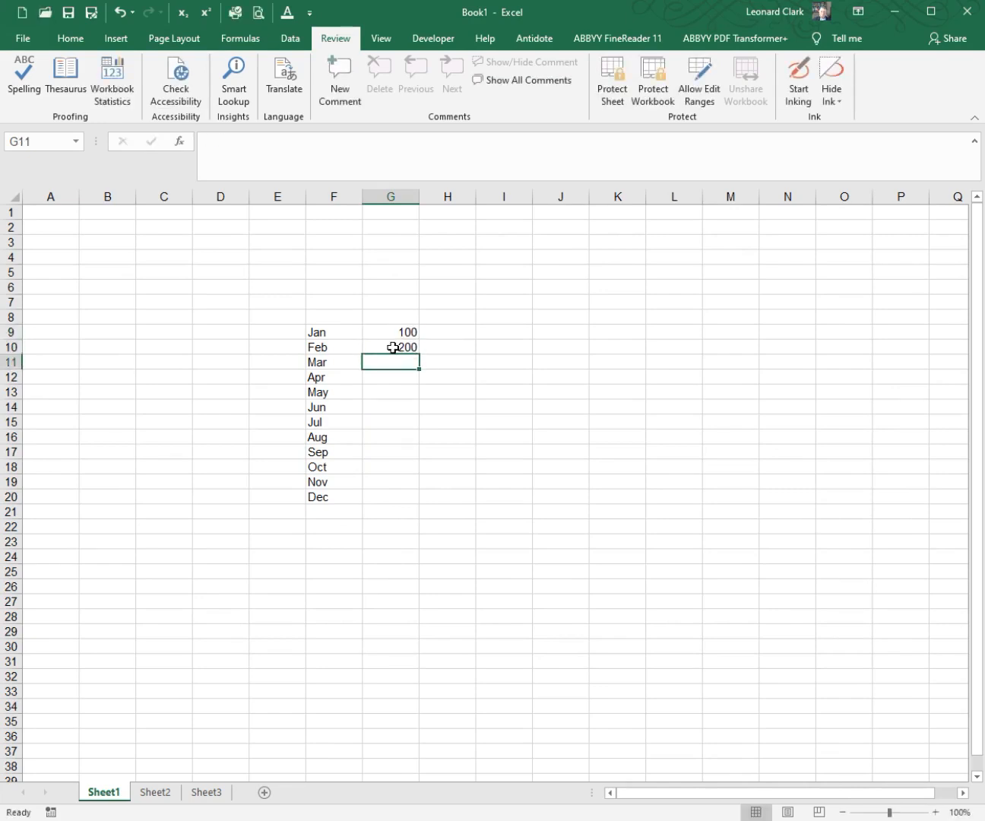
pyautogui.moveTo(396, 328); pyautogui.dragTo(416, 503)
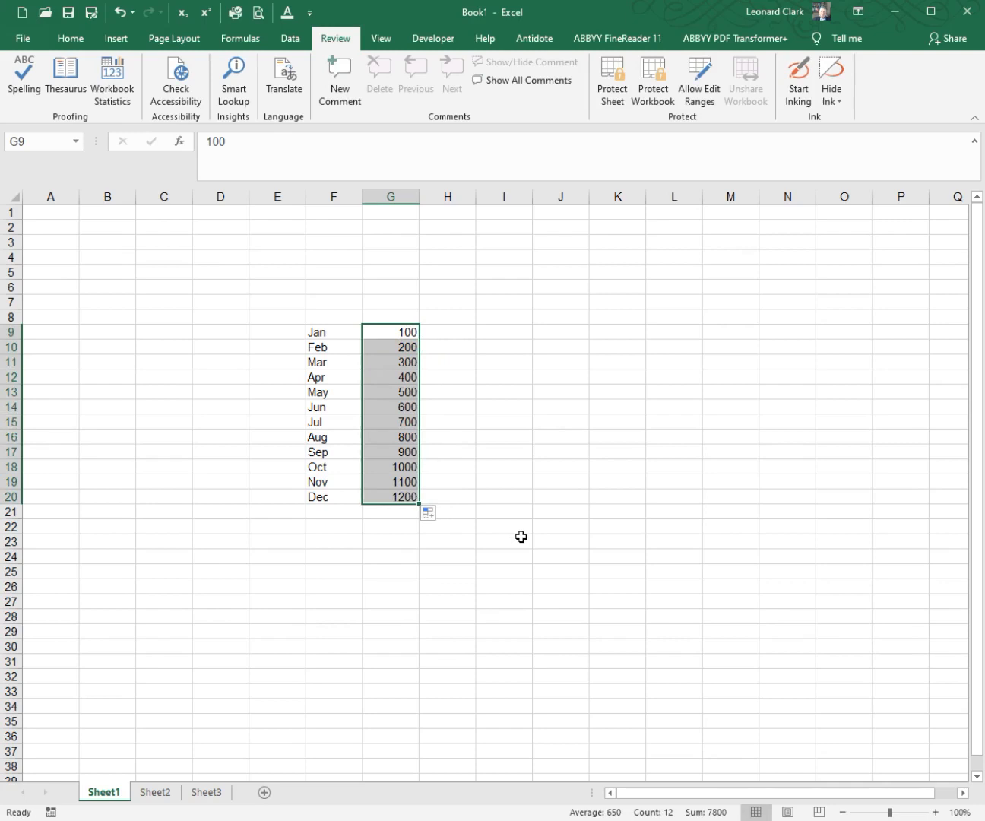
pyautogui.click(397, 527)
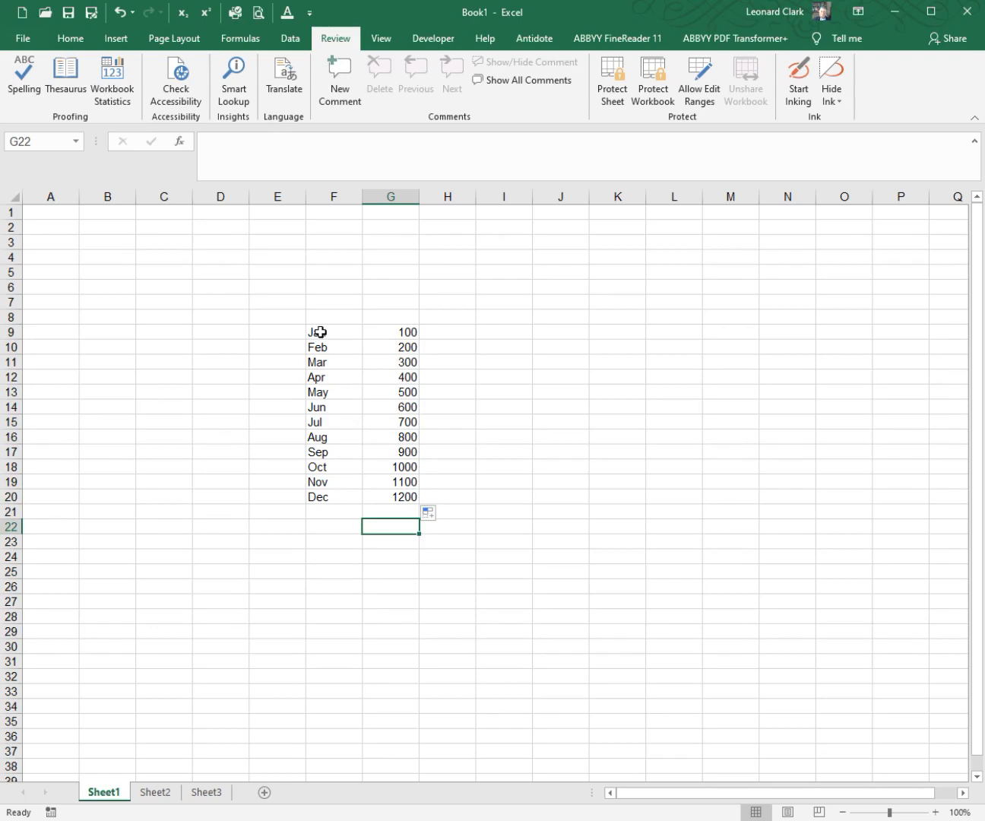
# Step: Convert the range F9:G20 into a table, leaving "My table has headers" off
pyautogui.moveTo(321, 333); pyautogui.dragTo(374, 491)
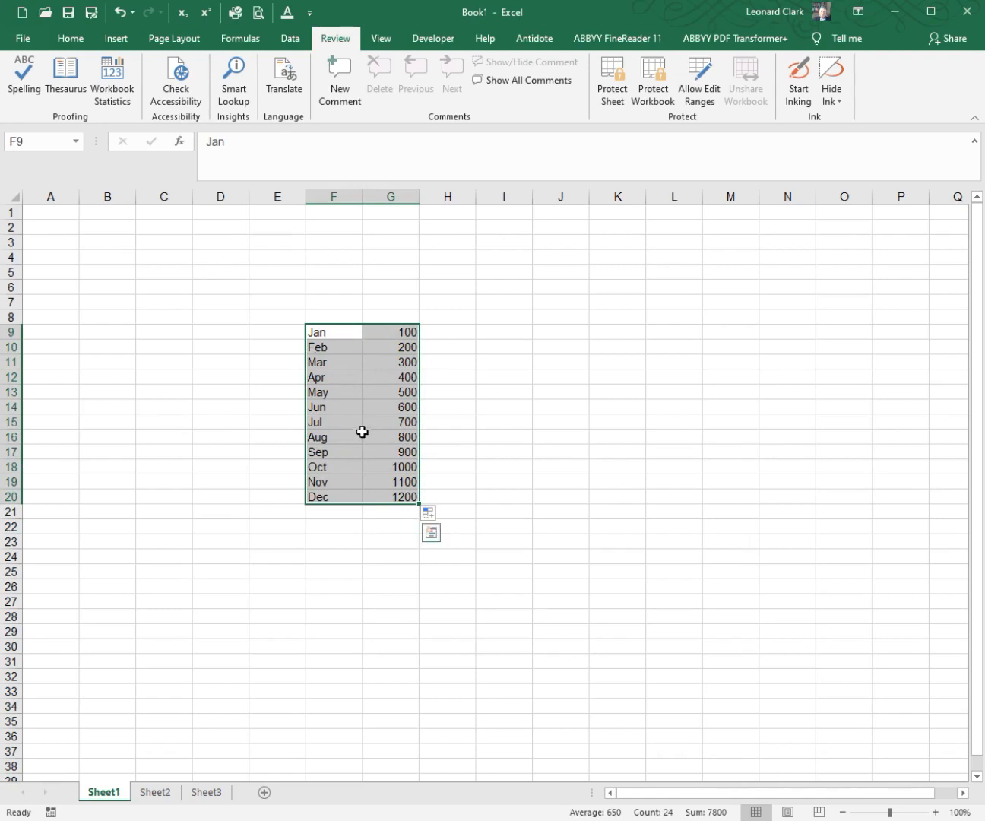
pyautogui.click(118, 40)
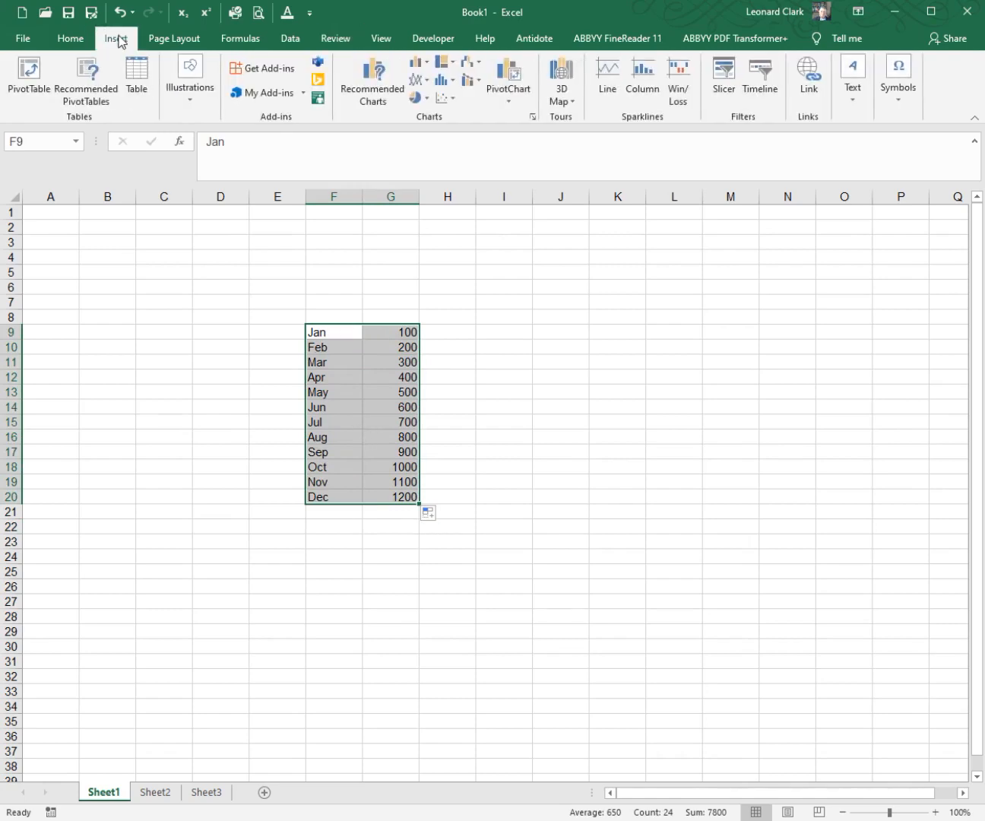
pyautogui.click(135, 89)
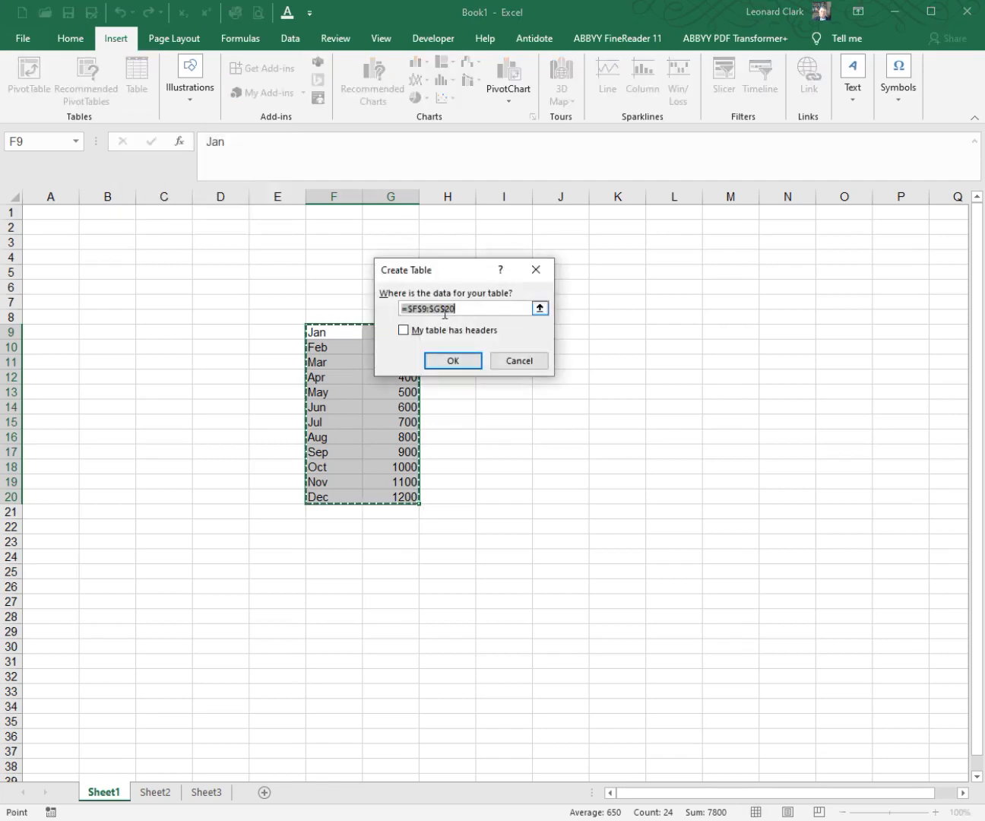
pyautogui.click(465, 365)
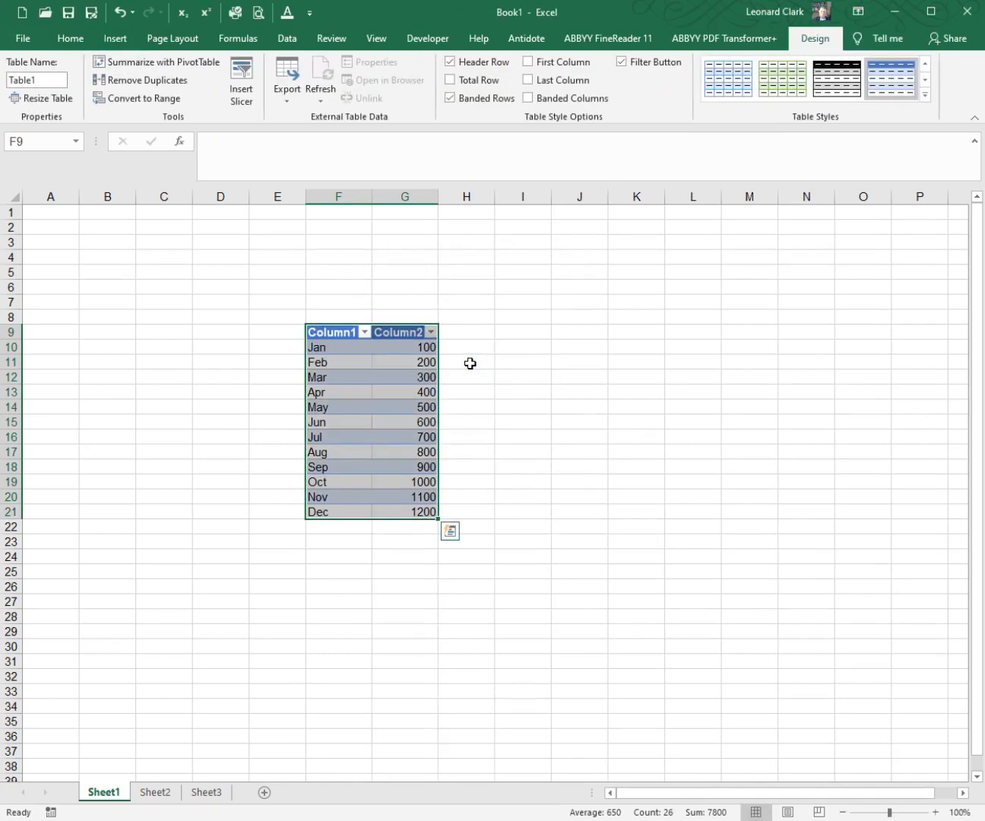
# Step: Extend the table with a new row directly below Dec, entering Jan in F22 and 500 in G22
pyautogui.click(416, 514)
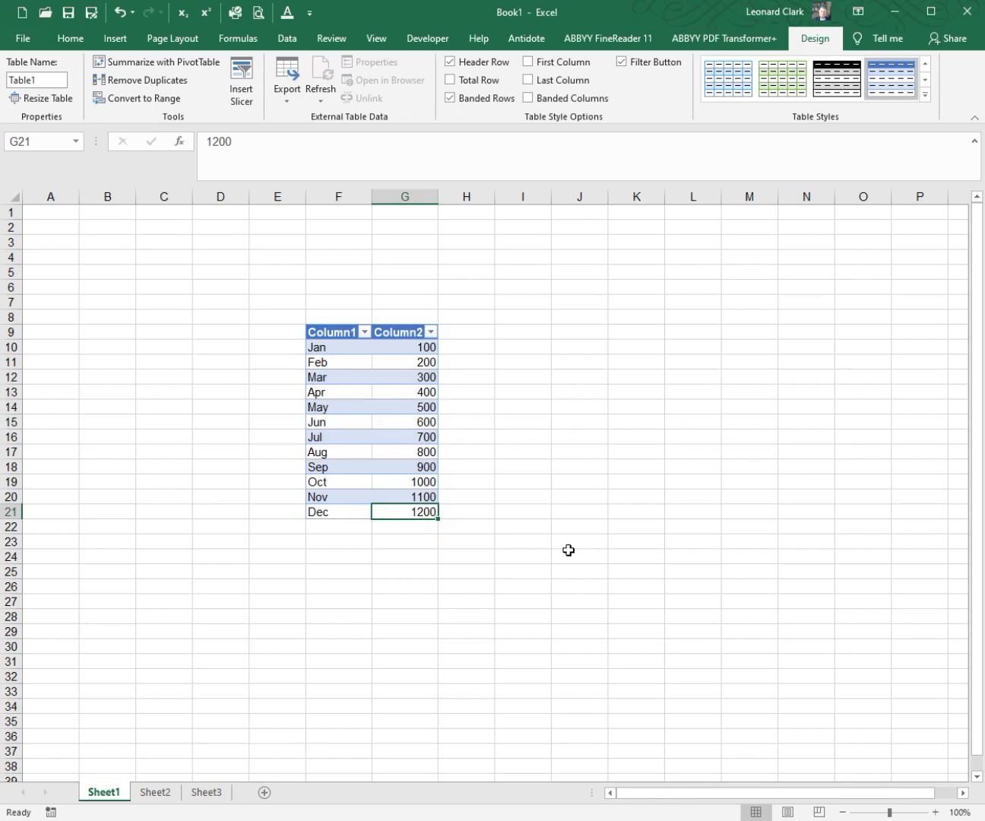
pyautogui.press('Down')
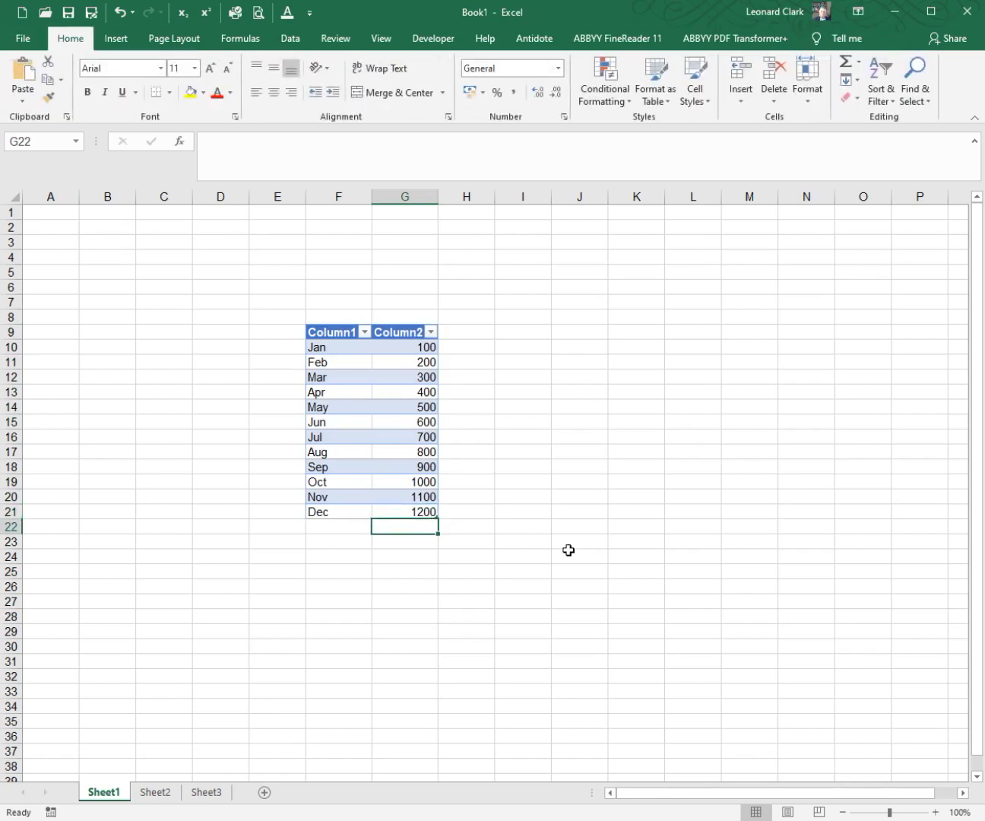
pyautogui.press('Left')
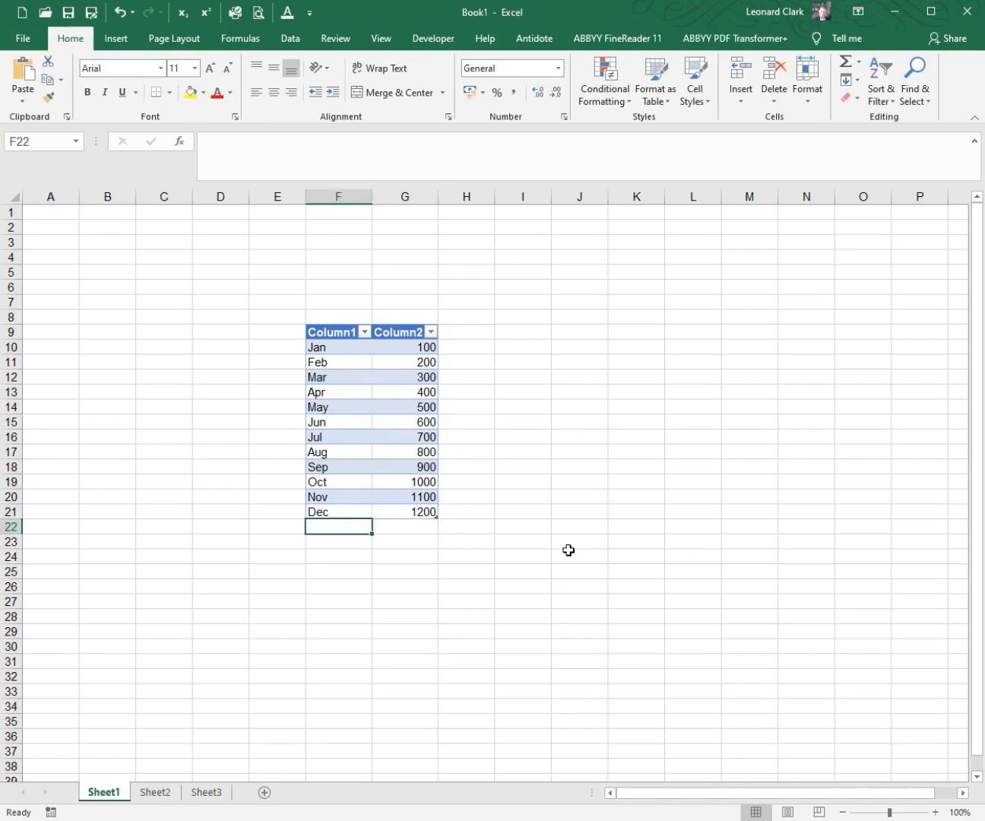
pyautogui.write('Jan')
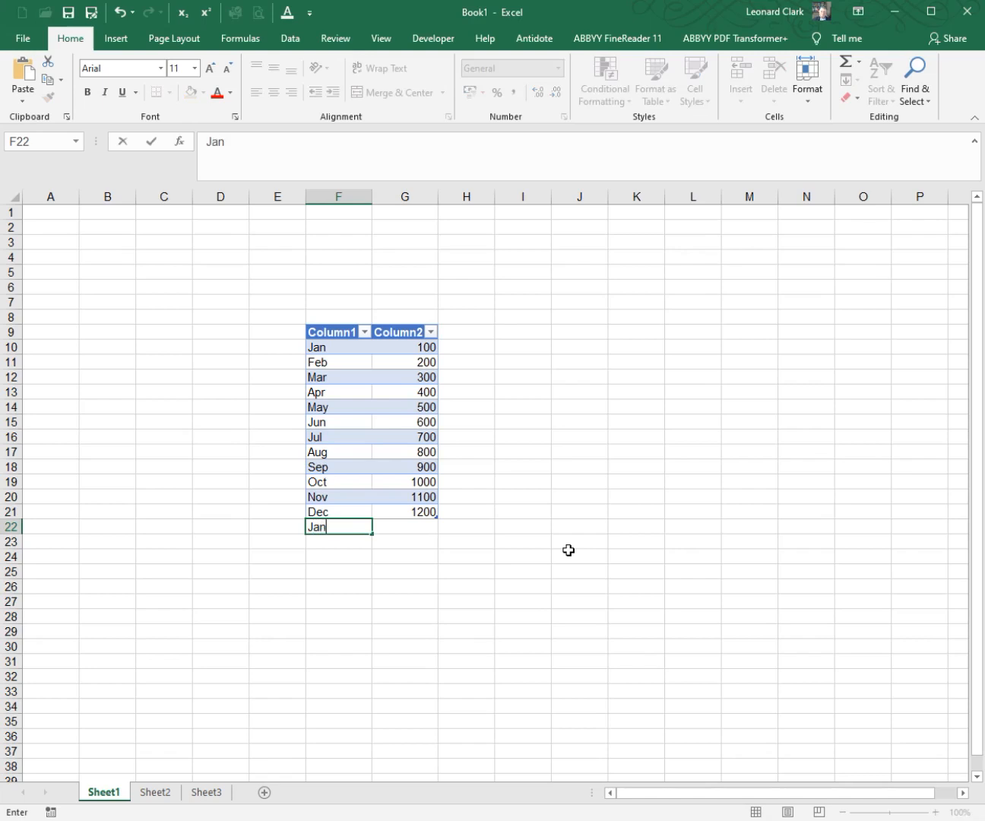
pyautogui.press('Tab')
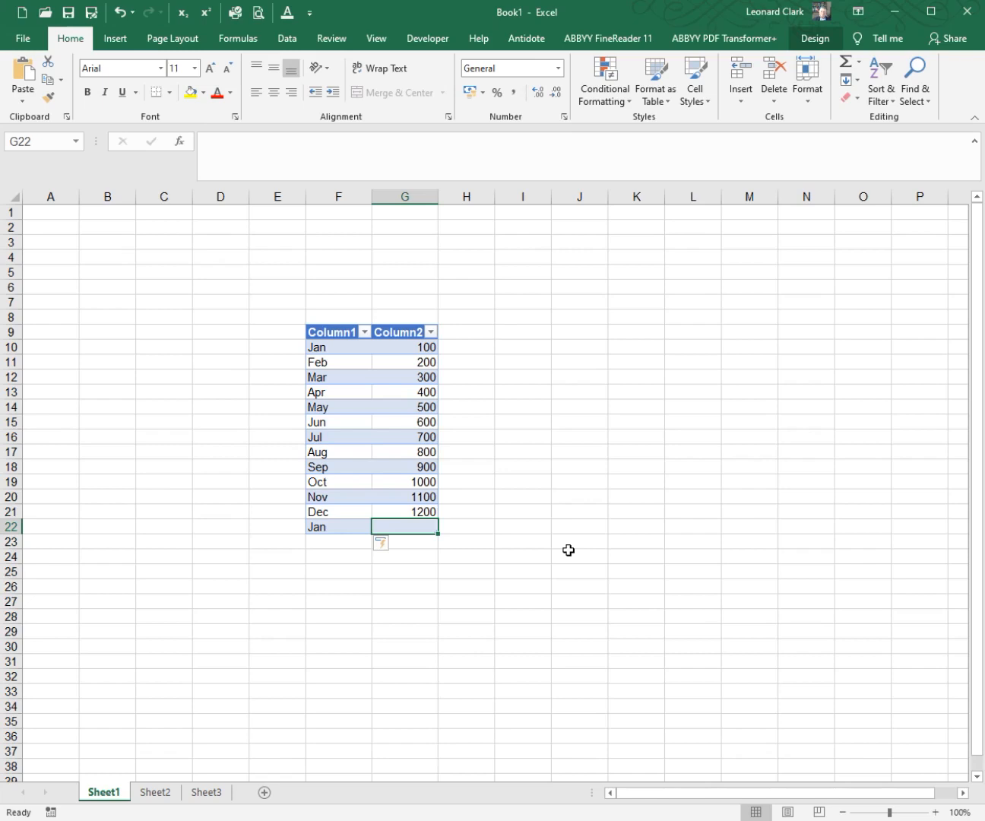
pyautogui.write('500')
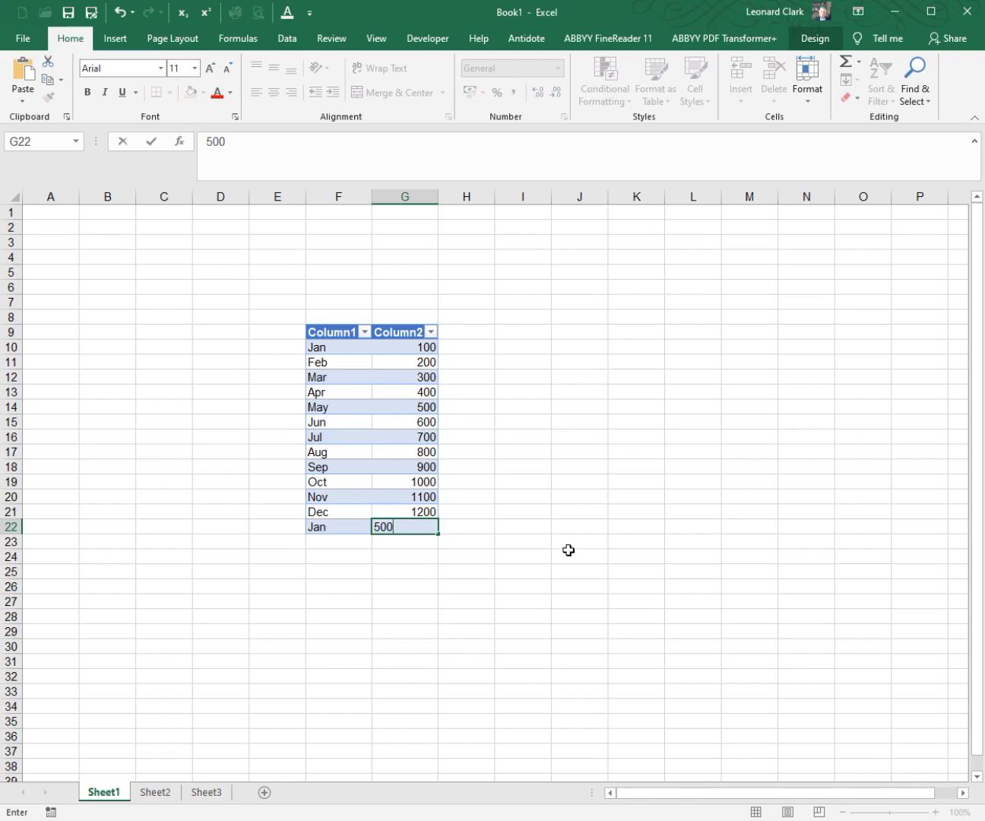
pyautogui.press('Return')
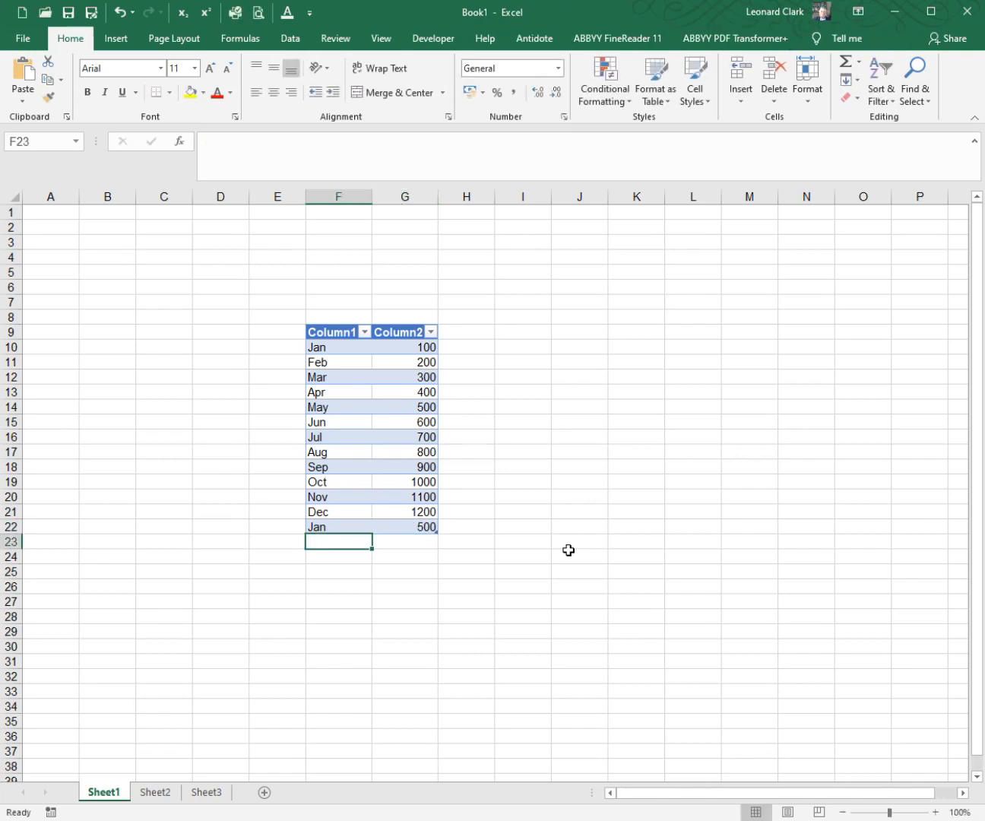
# Step: Add two more rows directly below the table: Mar with 700 in F23:G23 and May with 1200 in F24:G24
pyautogui.write('Mar')
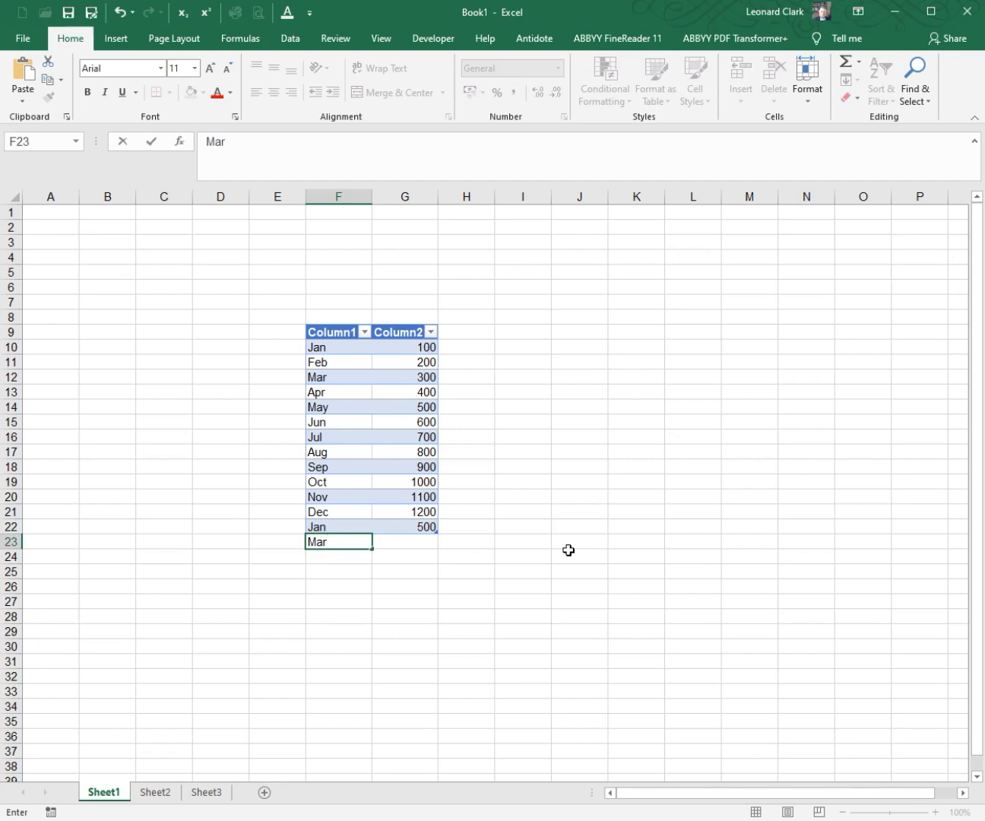
pyautogui.press('Tab')
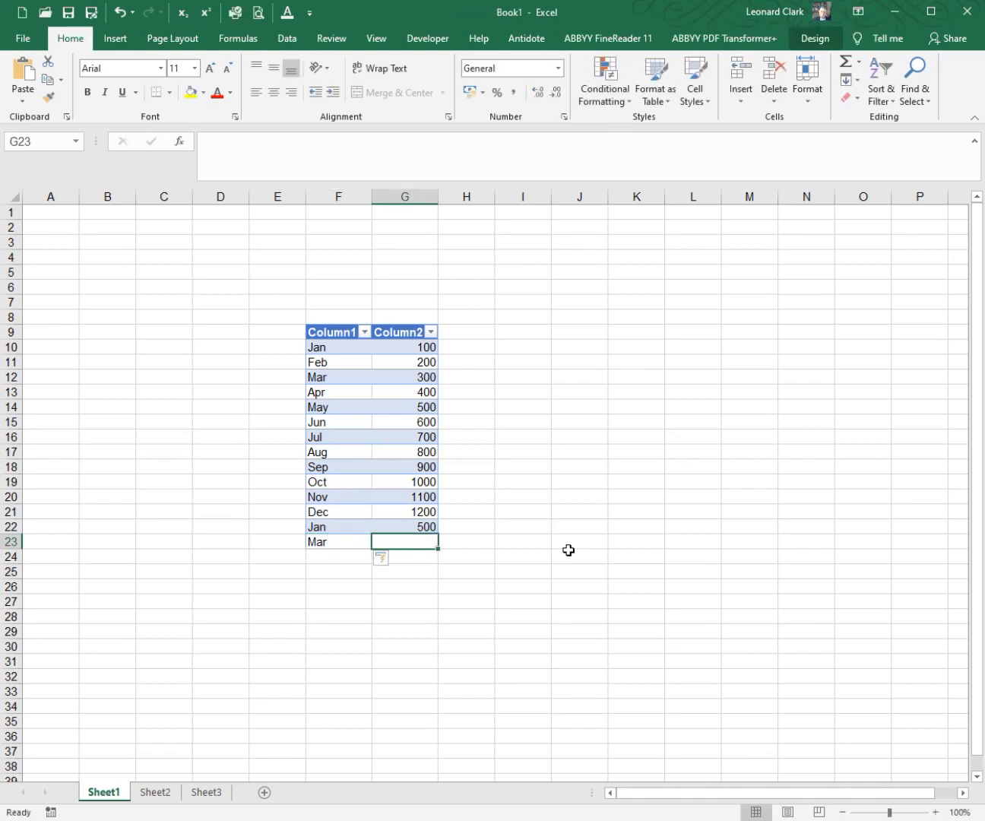
pyautogui.write('700')
pyautogui.press('Return')
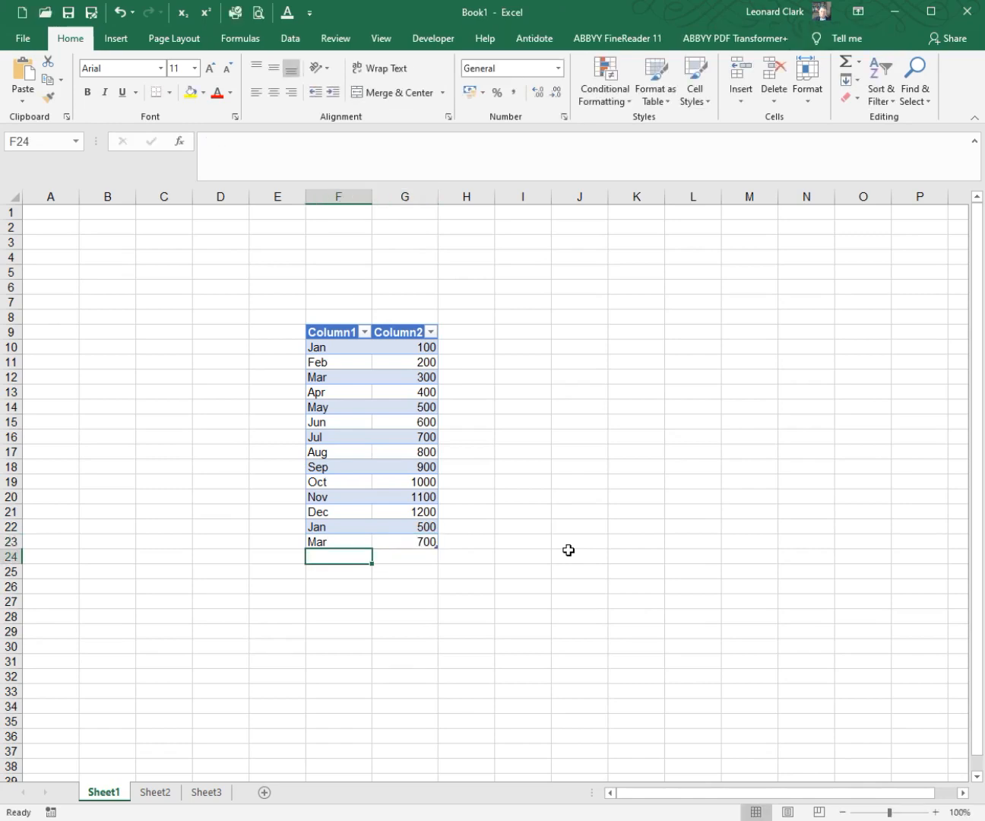
pyautogui.write('May')
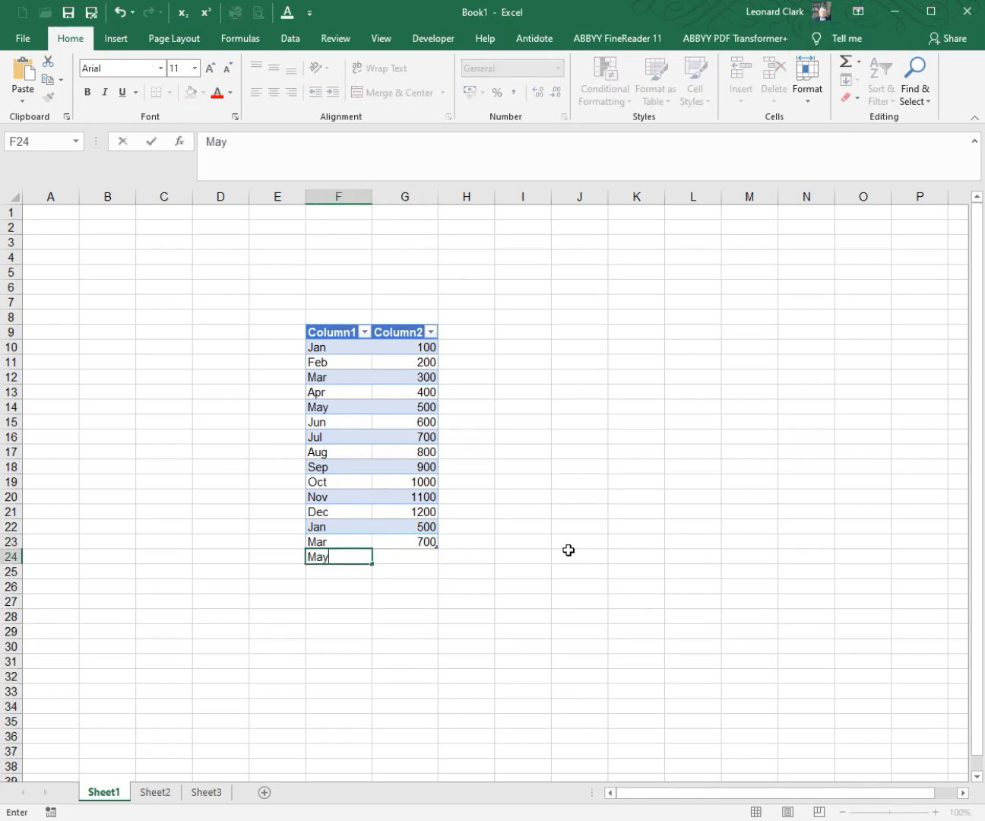
pyautogui.press('Tab')
pyautogui.write('1200')
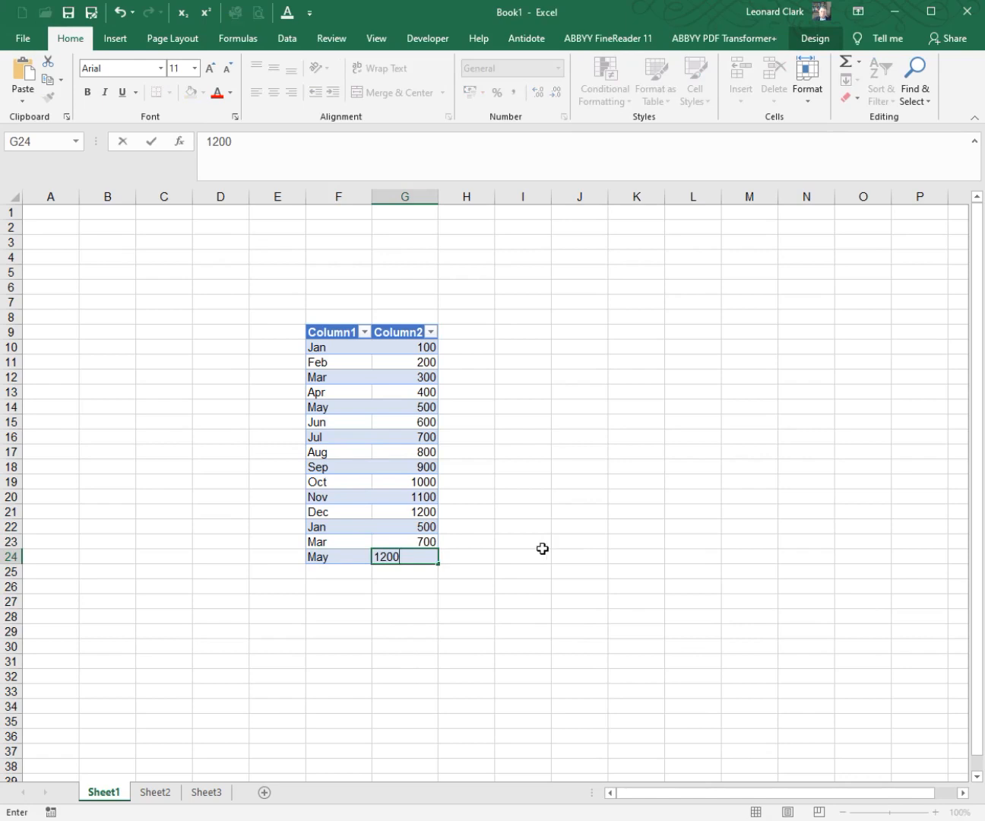
pyautogui.click(431, 437)
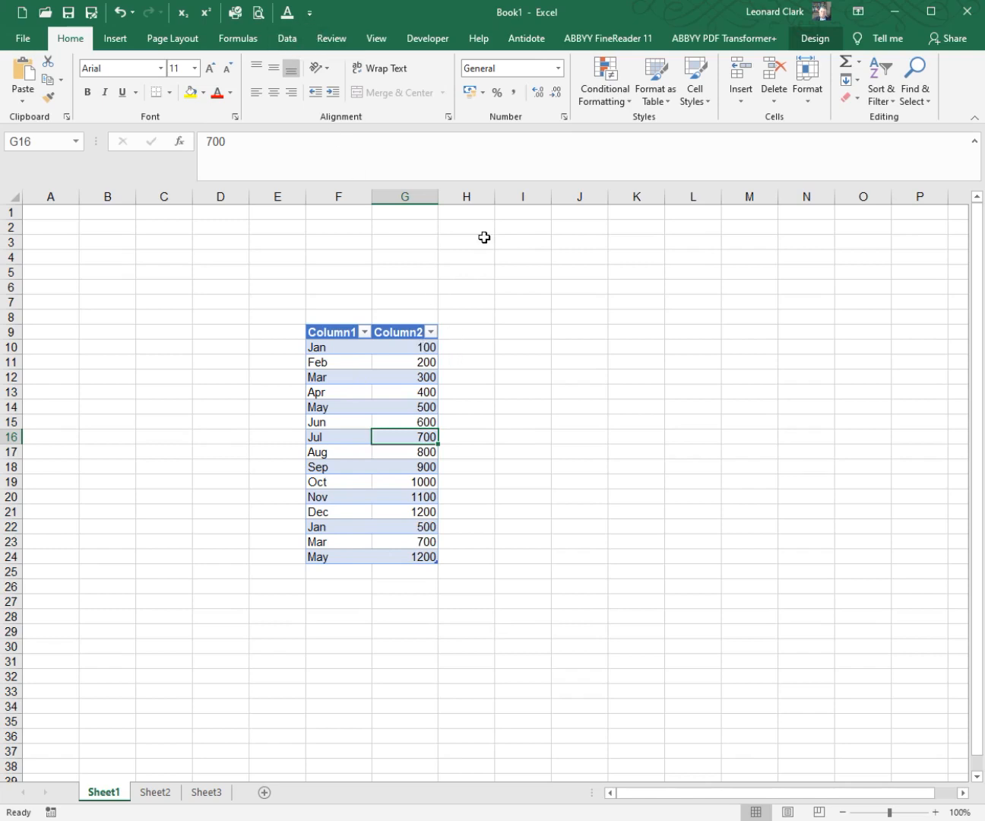
# Step: Open the AutoCorrect options from the proofing settings and review the AutoFormat As You Type and Actions settings
pyautogui.click(498, 296)
pyautogui.click(317, 15)
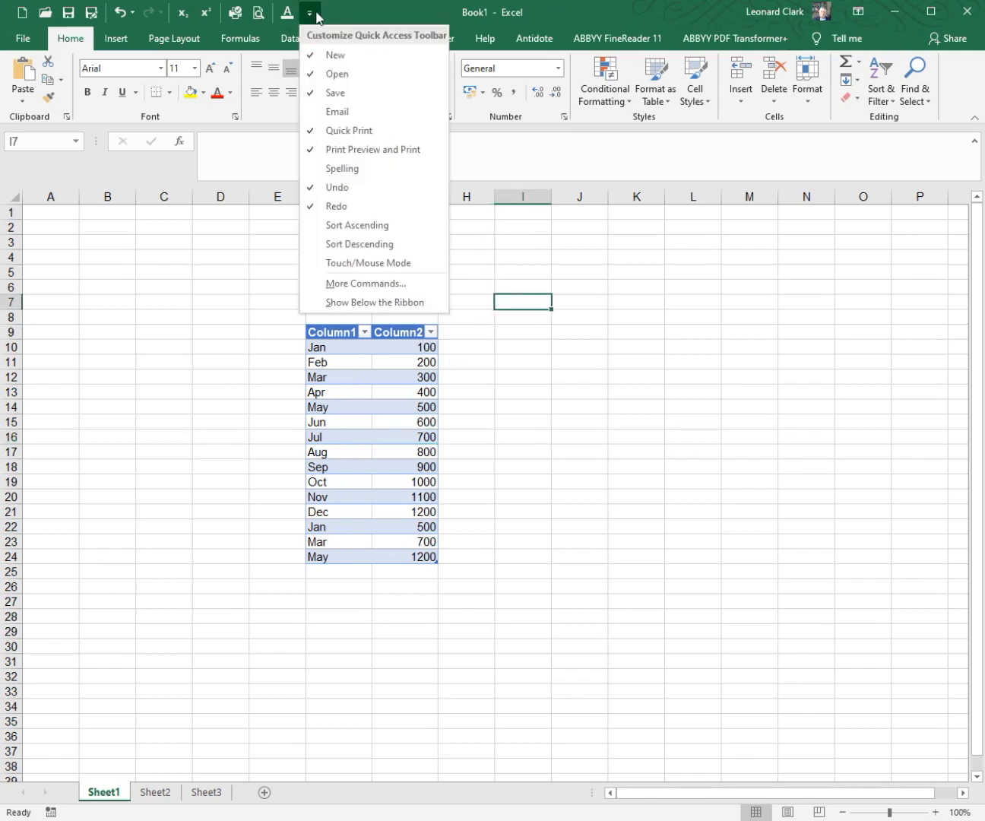
pyautogui.click(355, 282)
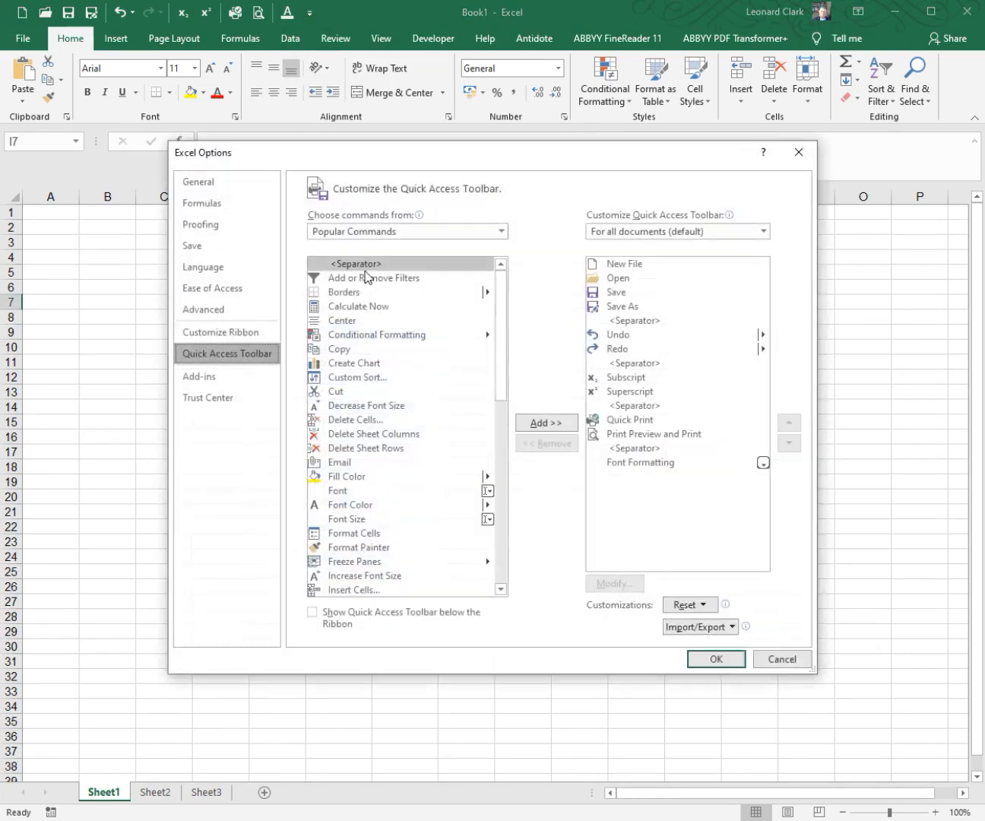
pyautogui.click(237, 225)
pyautogui.click(578, 250)
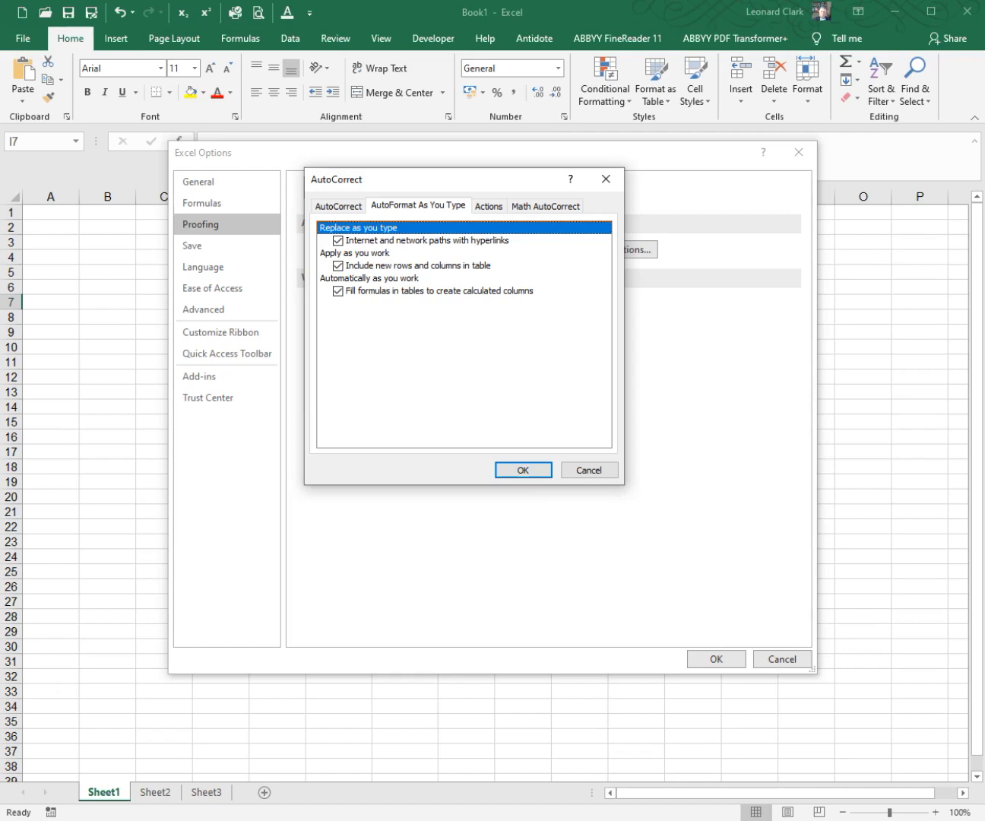
pyautogui.click(494, 207)
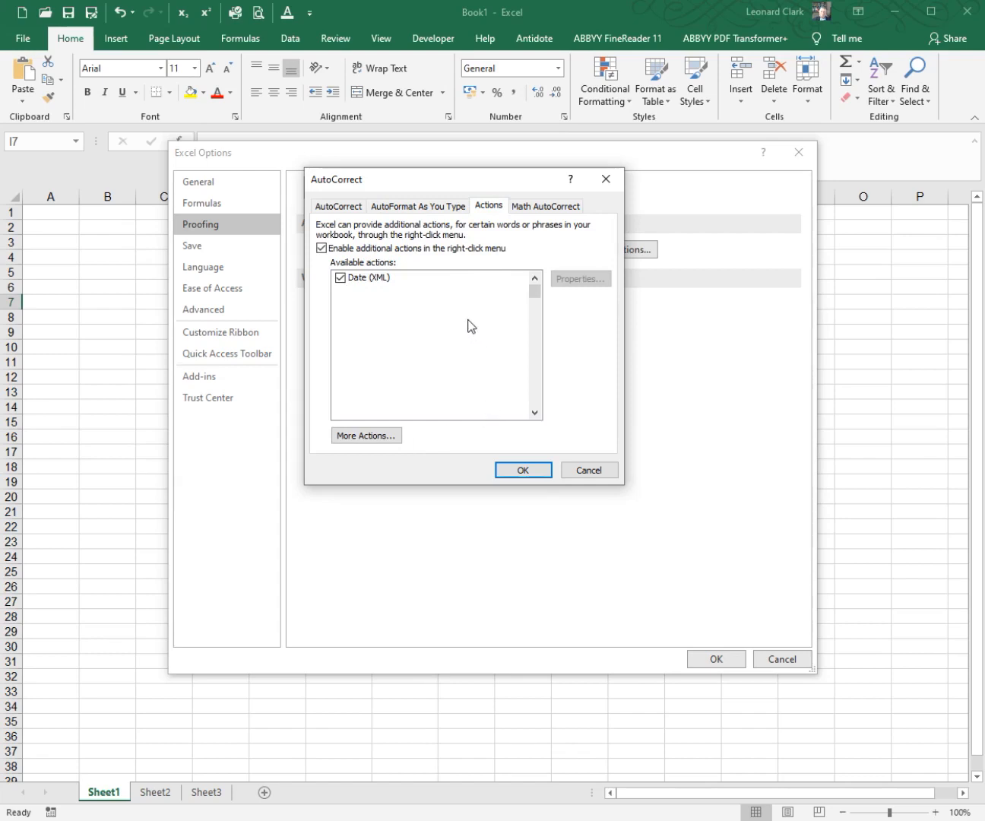
# Step: Browse the Math AutoCorrect replacement list, examining the \ll and \lmoust entries and the symbols near its end
pyautogui.click(537, 215)
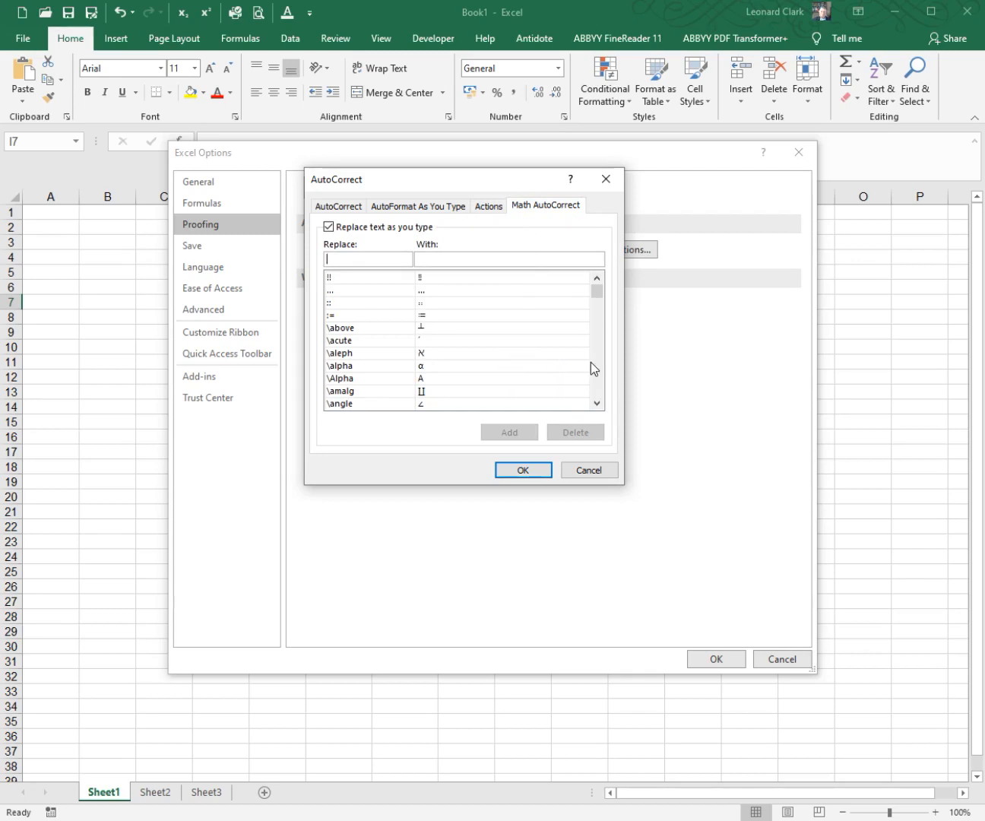
pyautogui.moveTo(597, 289); pyautogui.dragTo(597, 341)
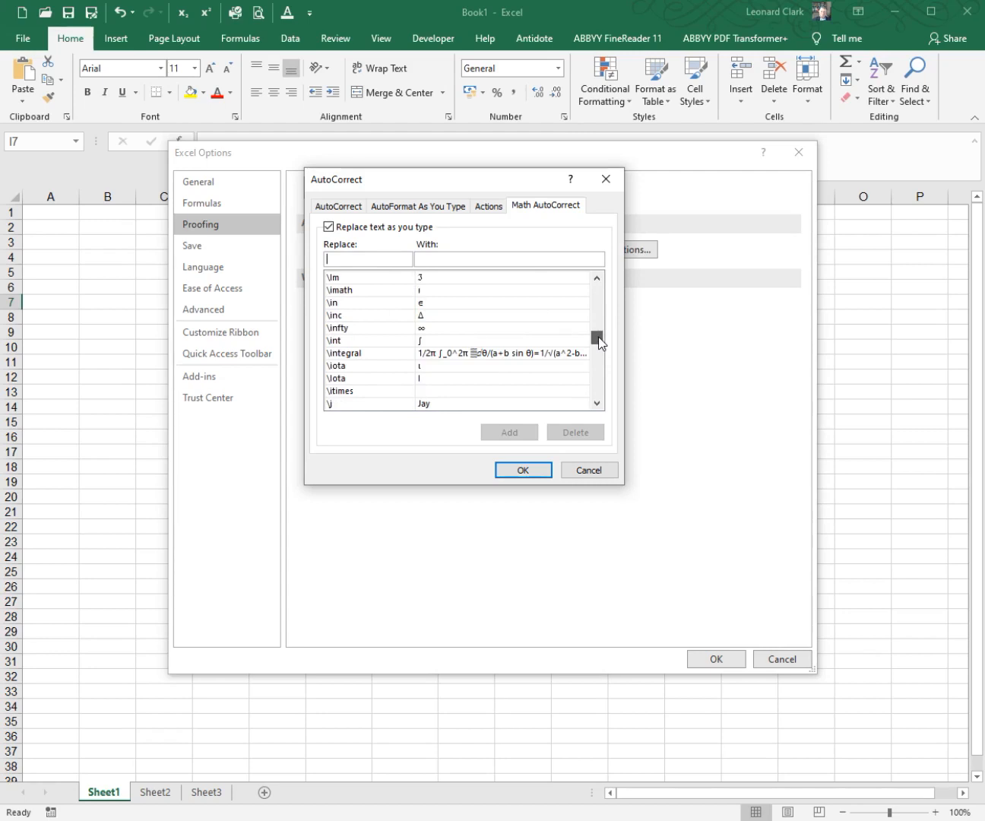
pyautogui.moveTo(598, 337); pyautogui.dragTo(596, 343)
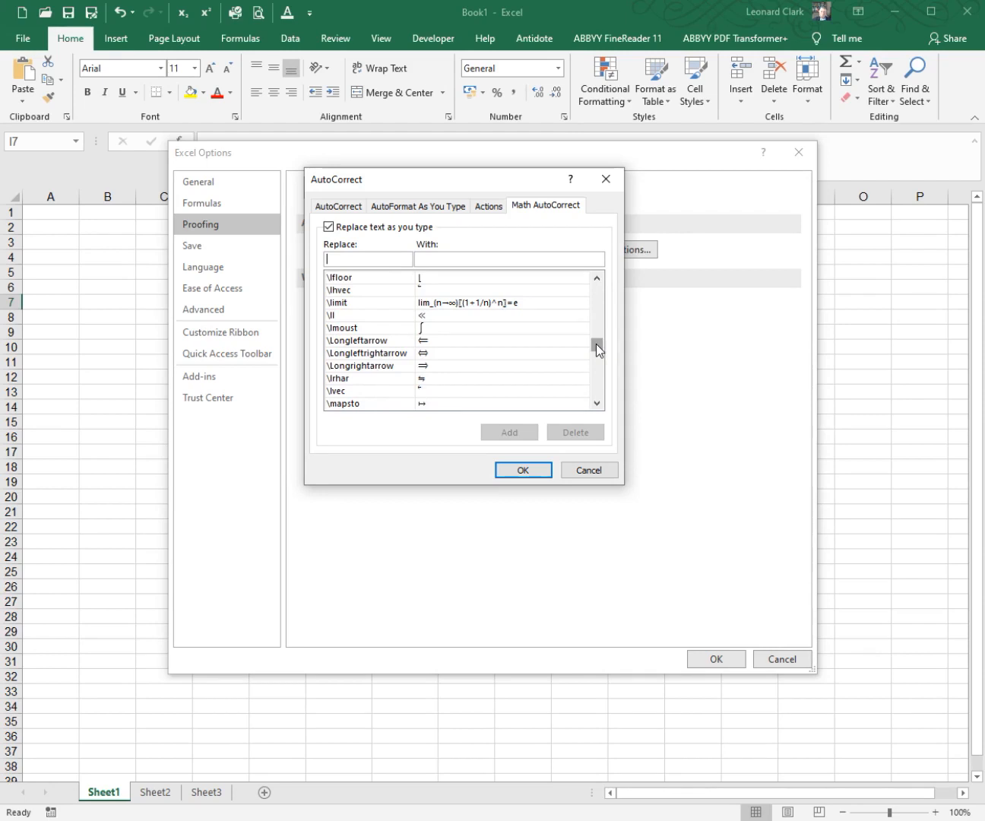
pyautogui.click(438, 315)
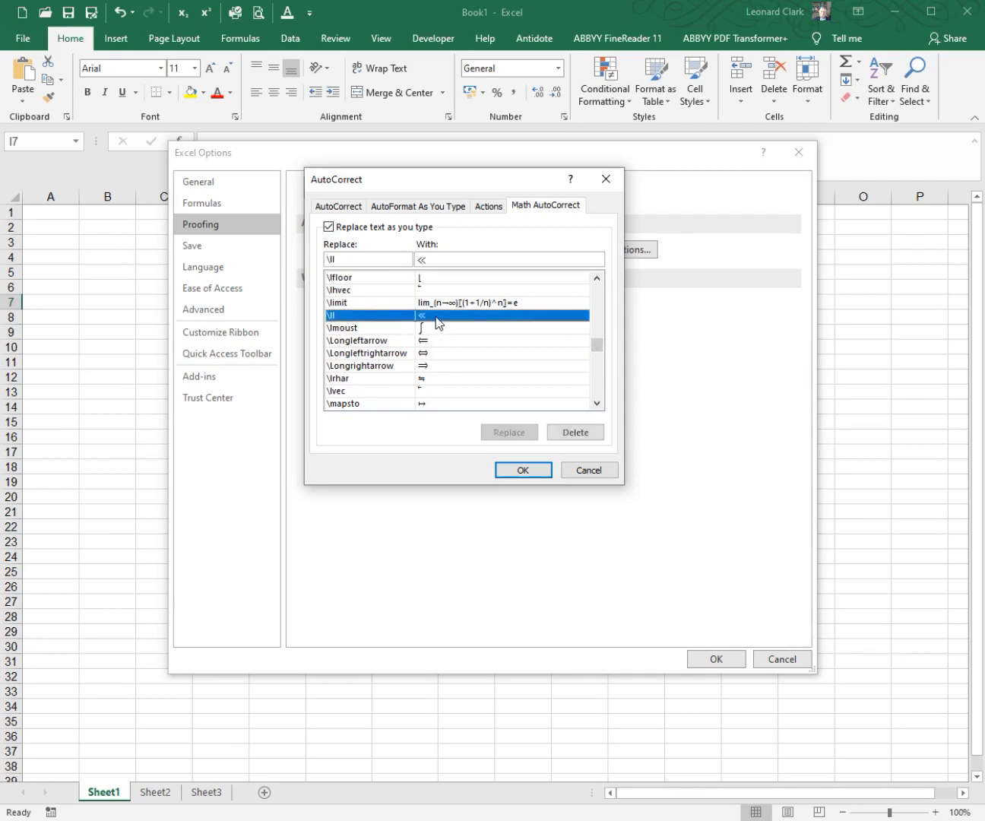
pyautogui.click(440, 327)
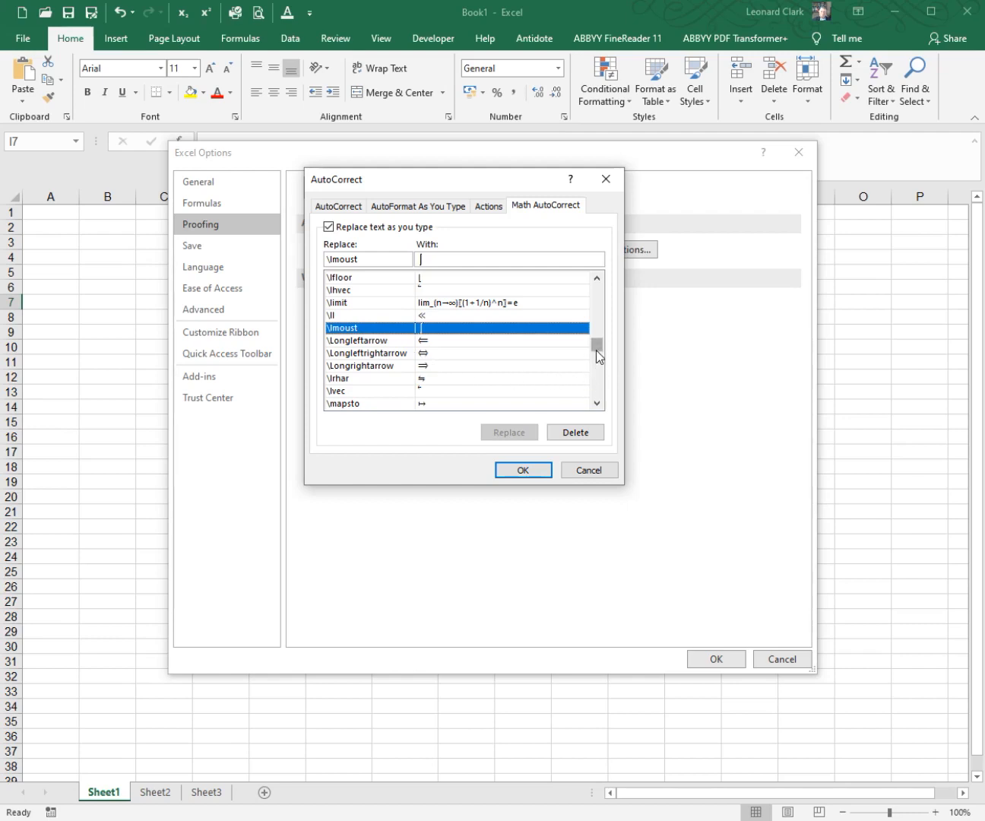
pyautogui.moveTo(596, 351); pyautogui.dragTo(594, 384)
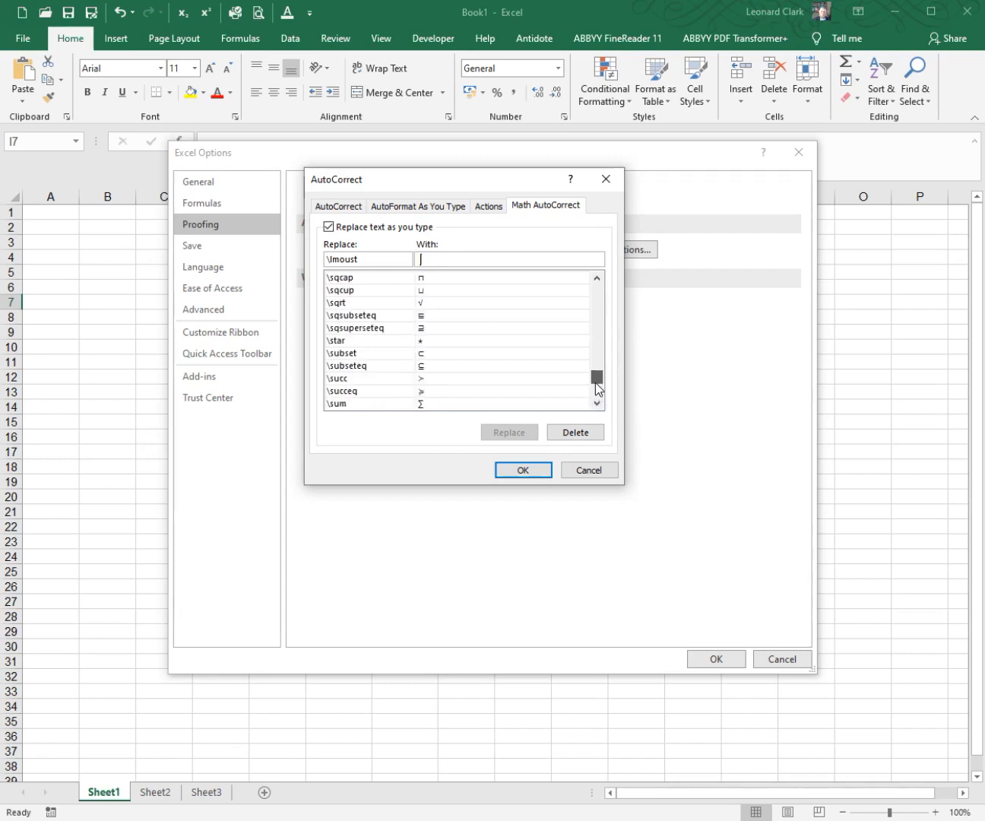
pyautogui.scroll(3, 595, 383)
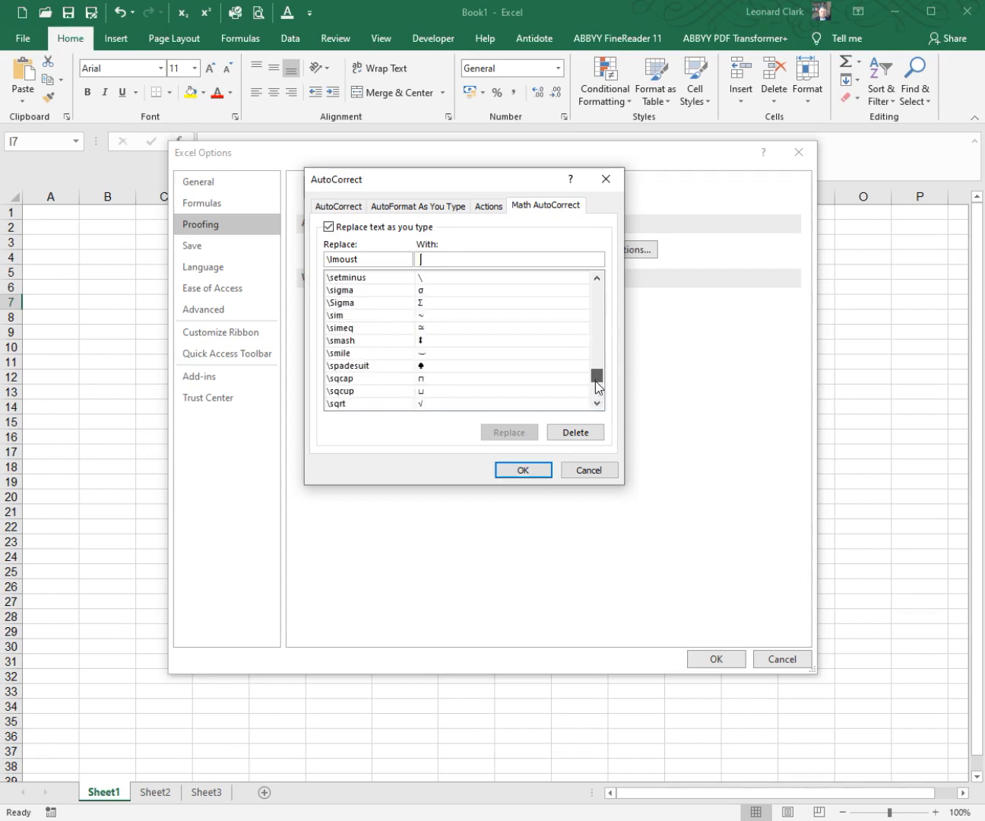
pyautogui.moveTo(595, 381); pyautogui.dragTo(597, 297)
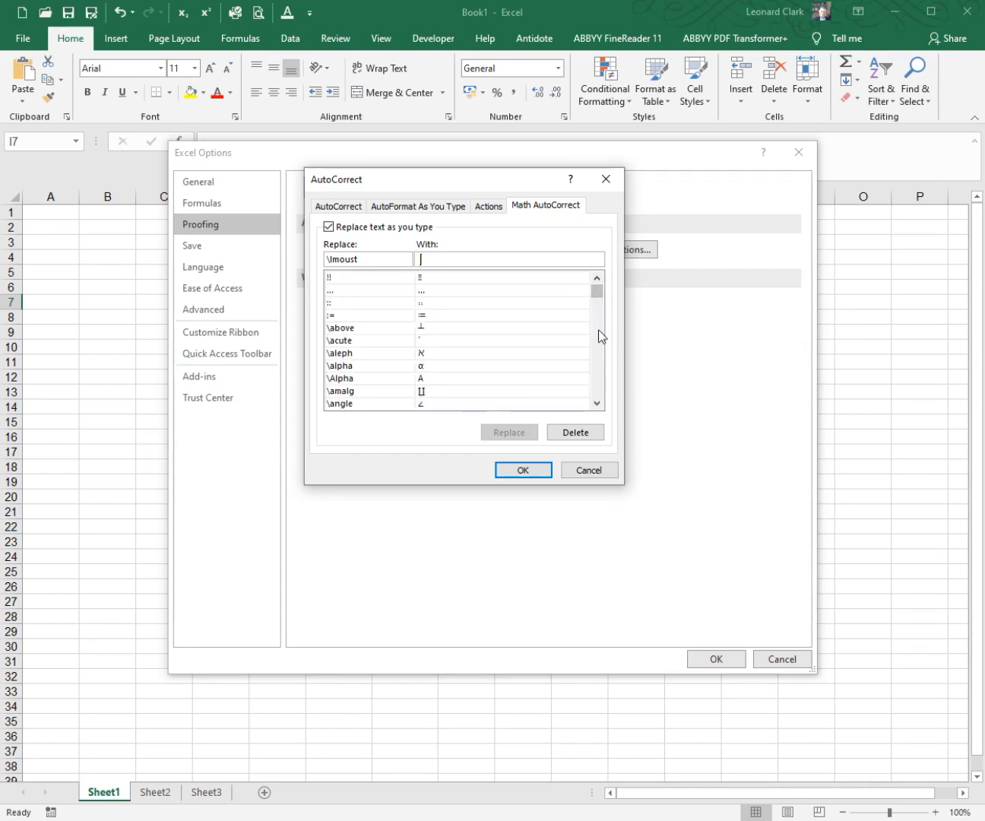
# Step: Review the general AutoCorrect settings and replacement list, and close both options dialogs
pyautogui.click(362, 211)
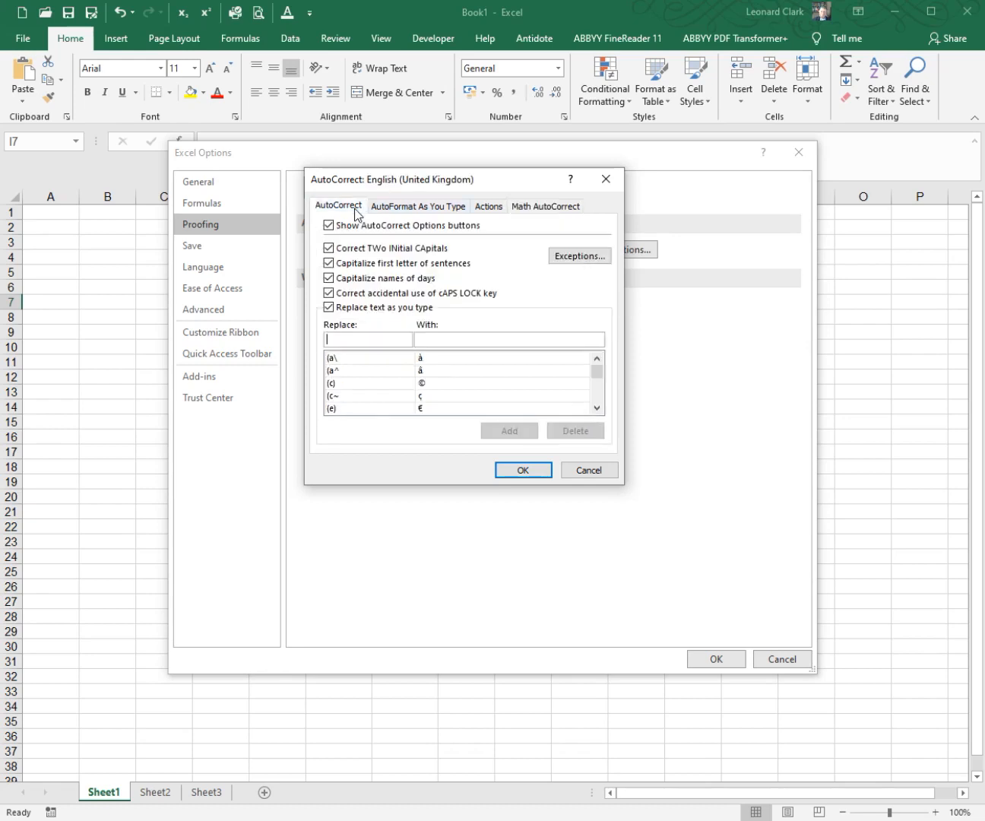
pyautogui.click(535, 470)
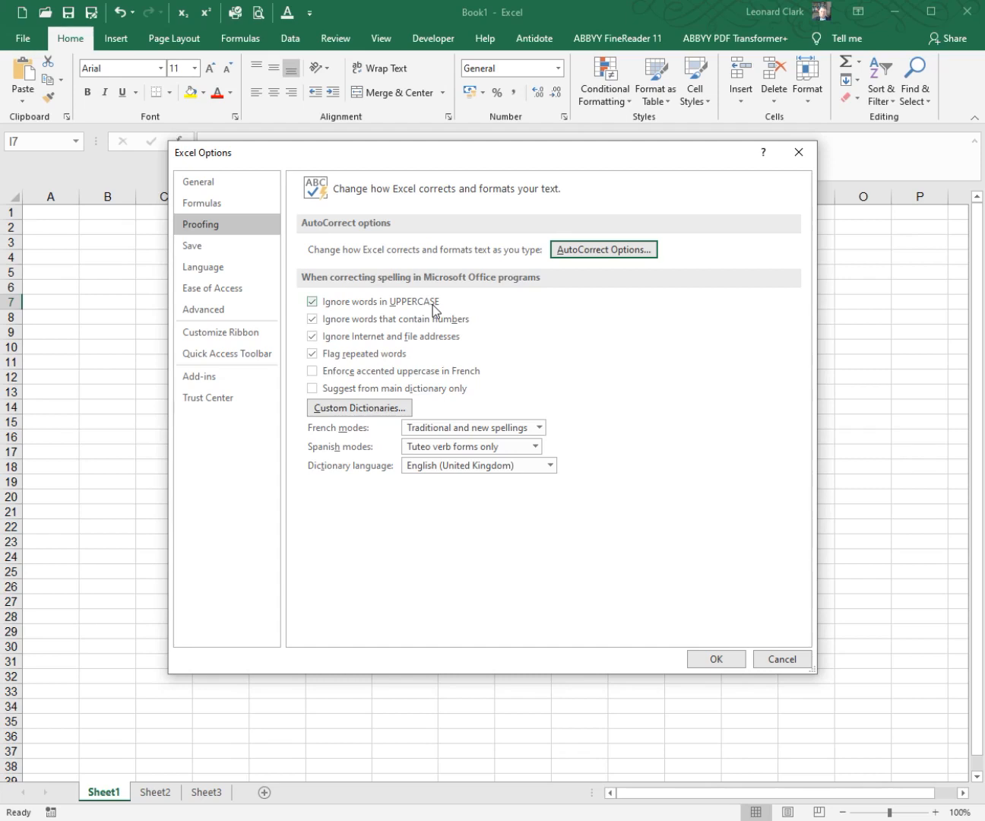
pyautogui.click(715, 660)
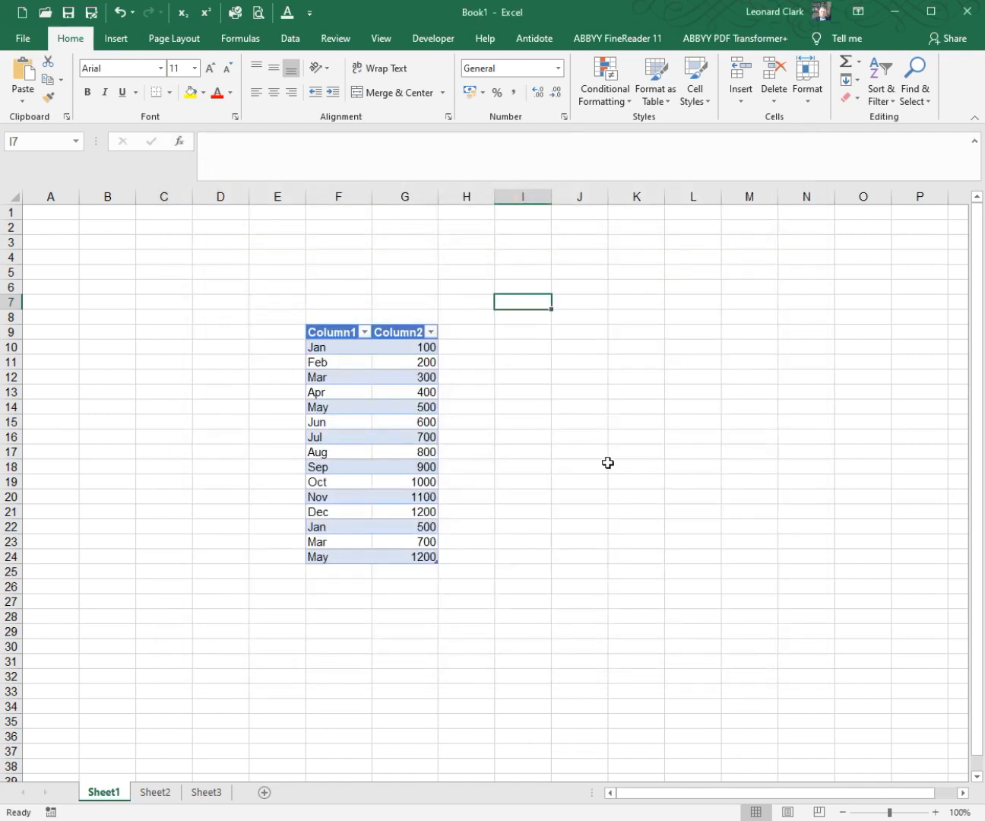
# Step: Enter EXCEL in J15 and the misspelled EXCEI in J17 as uppercase spelling test words
pyautogui.click(597, 422)
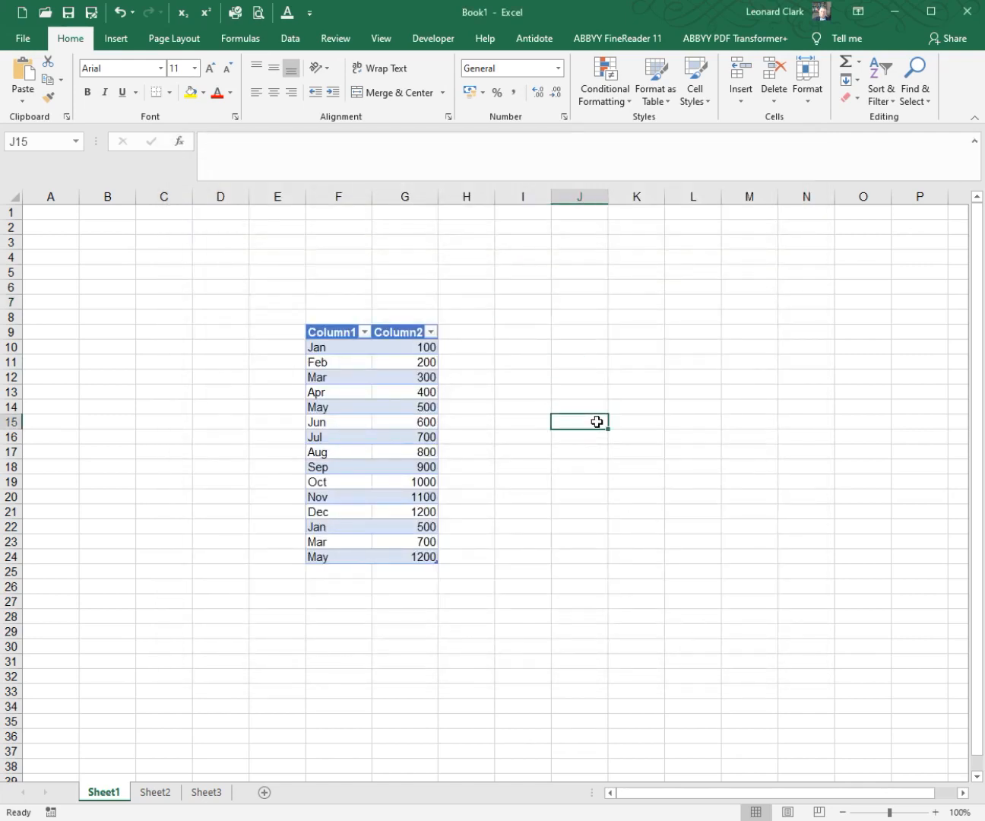
pyautogui.write('EXCEL')
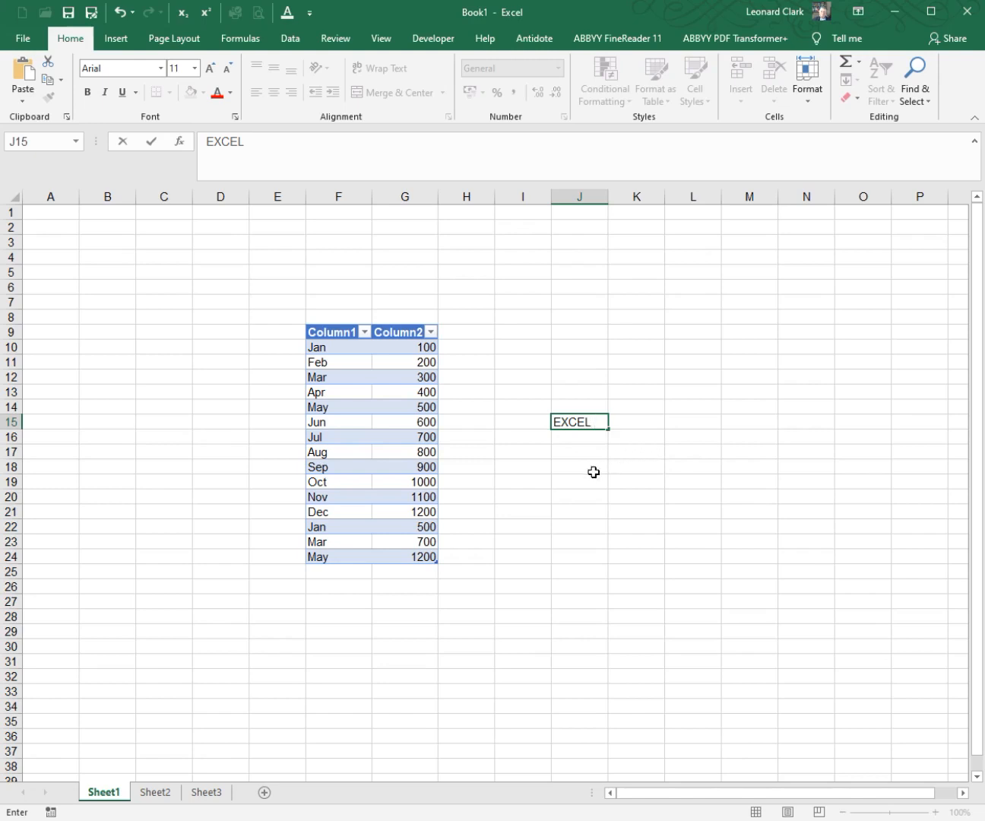
pyautogui.click(580, 450)
pyautogui.write('Ex')
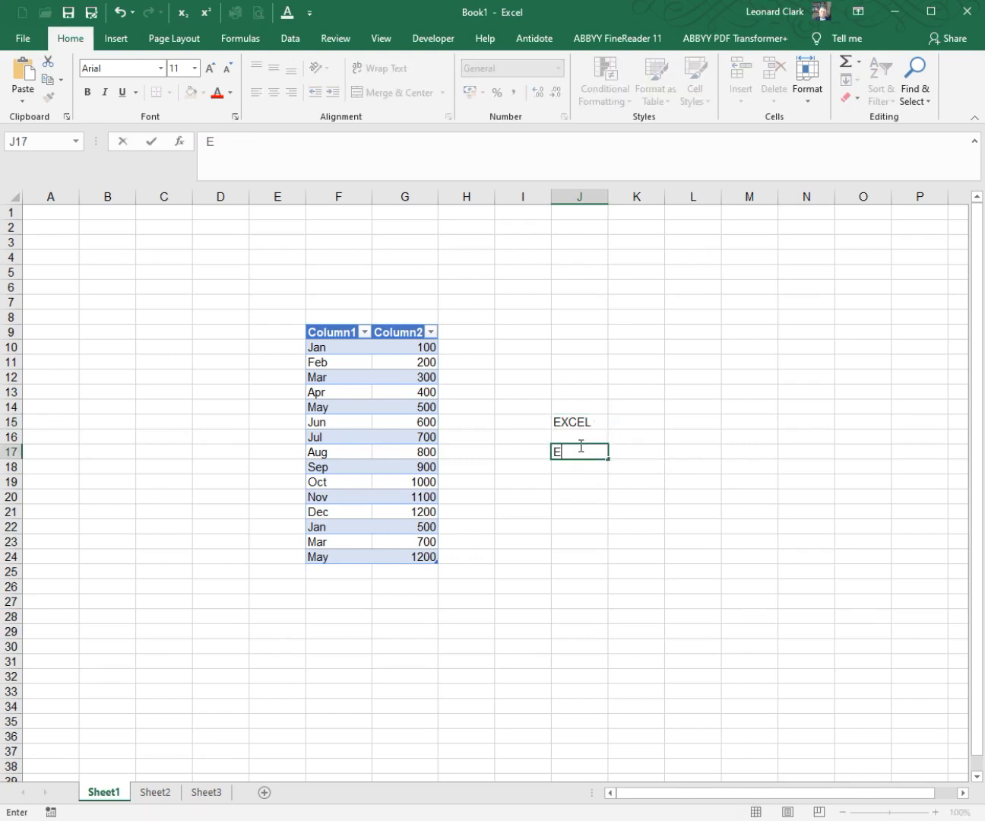
pyautogui.press('BackSpace')
pyautogui.write('XCEL')
pyautogui.moveTo(579, 372); pyautogui.dragTo(578, 510)
pyautogui.rightClick(576, 474)
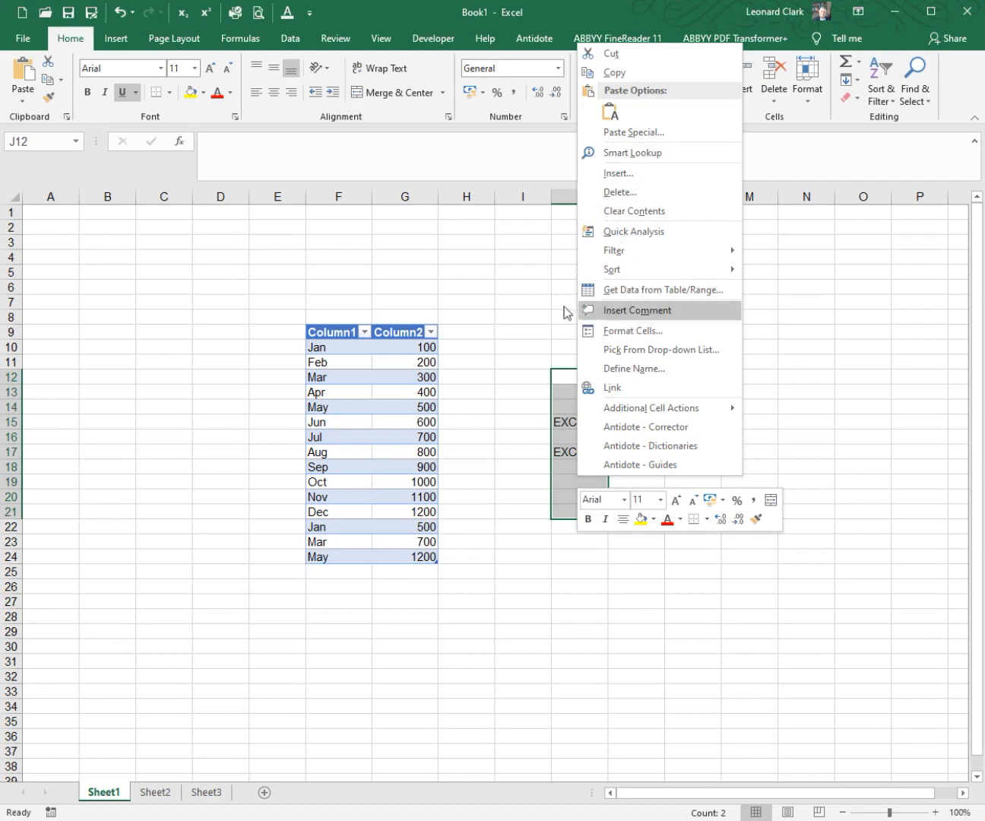
pyautogui.click(538, 308)
pyautogui.click(572, 286)
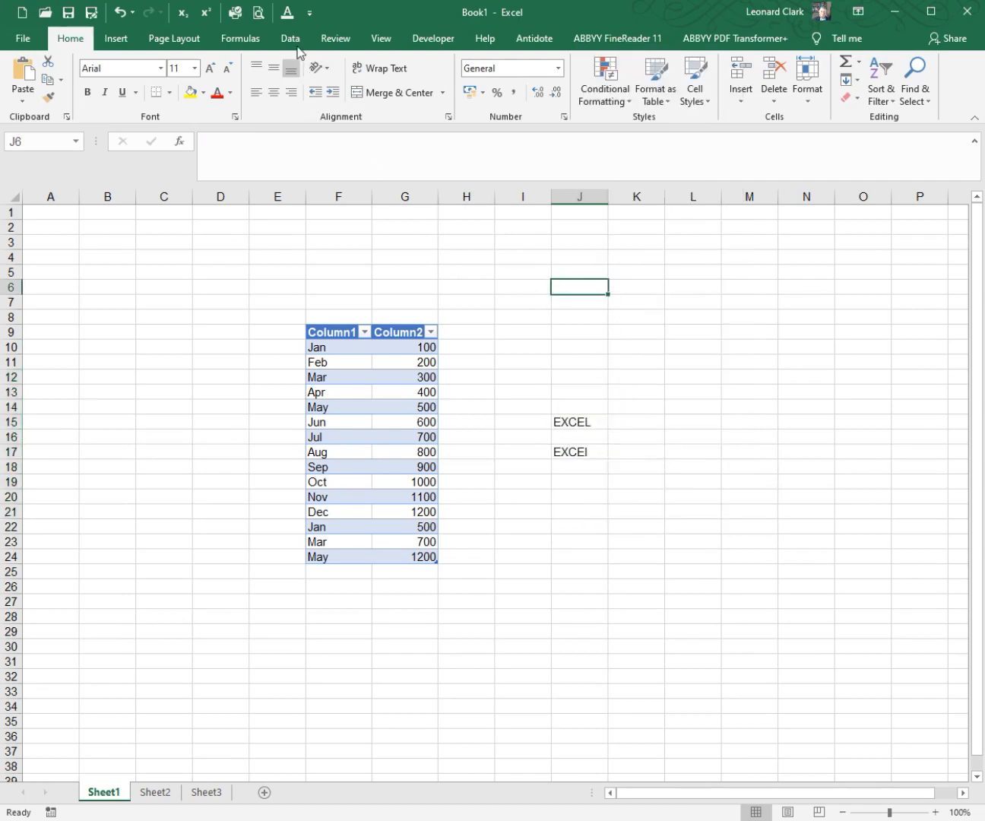
# Step: Turn off "Ignore words in UPPERCASE" in the proofing options
pyautogui.click(310, 13)
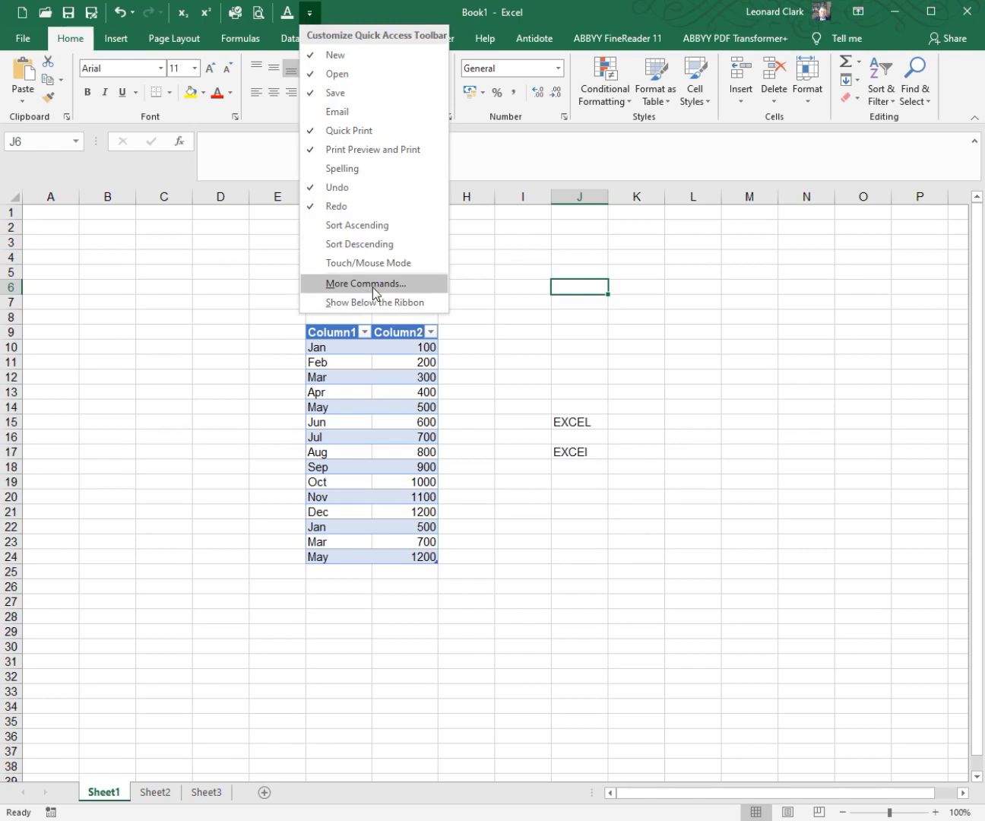
pyautogui.click(373, 285)
pyautogui.click(234, 227)
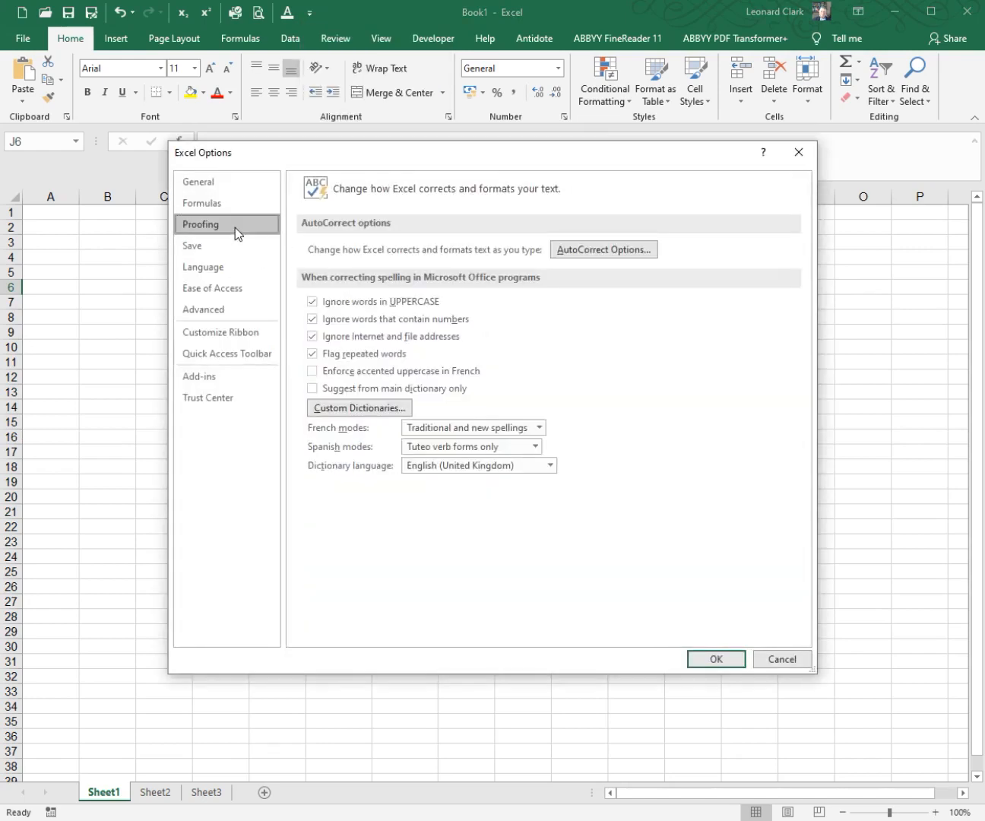
pyautogui.click(327, 304)
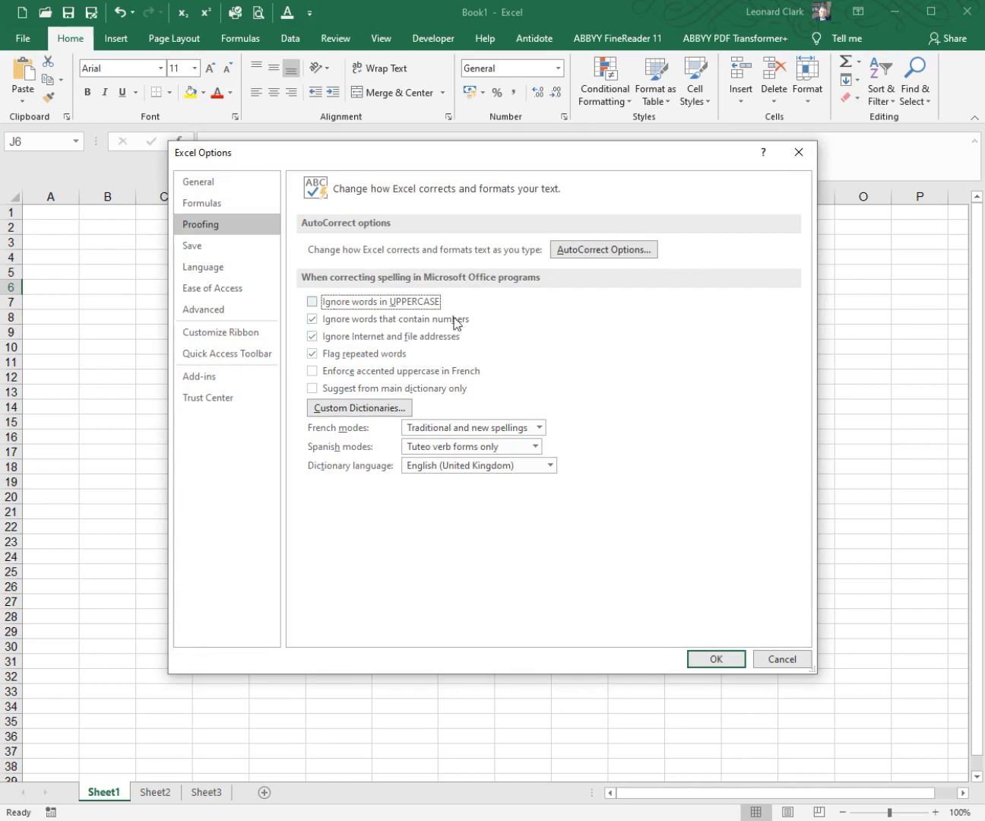
pyautogui.click(716, 659)
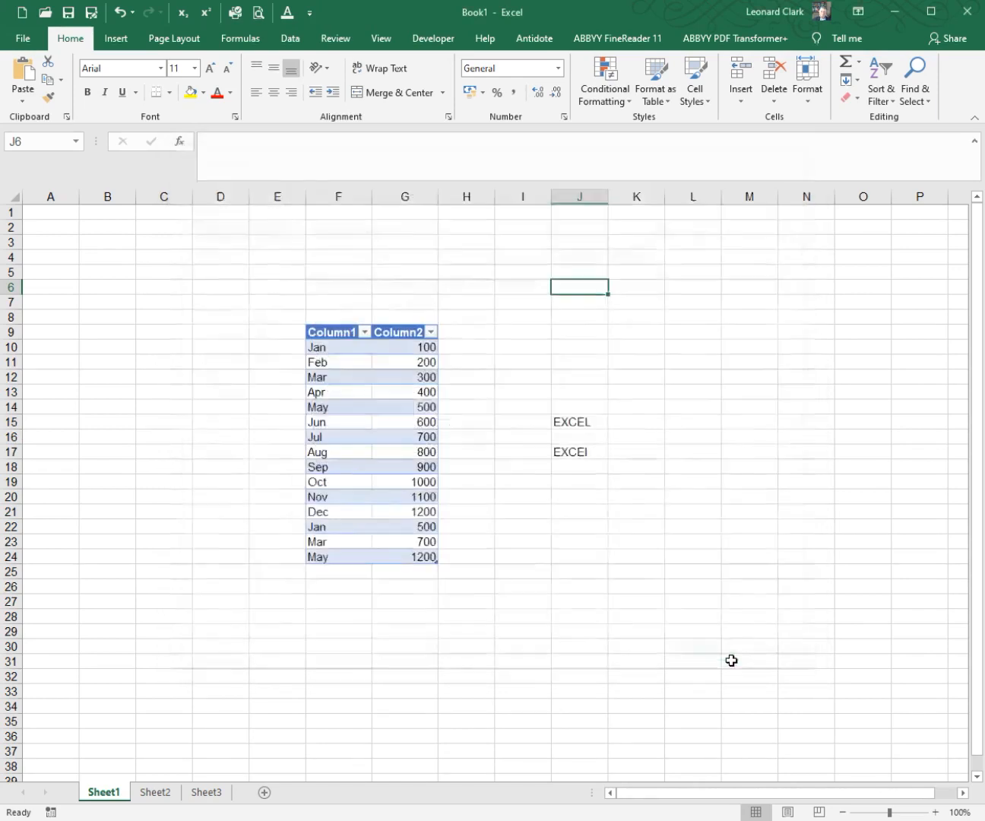
# Step: Enter EXCEL in J20 and the misspelled EXCEI in J22 to test the changed uppercase spelling option
pyautogui.click(584, 493)
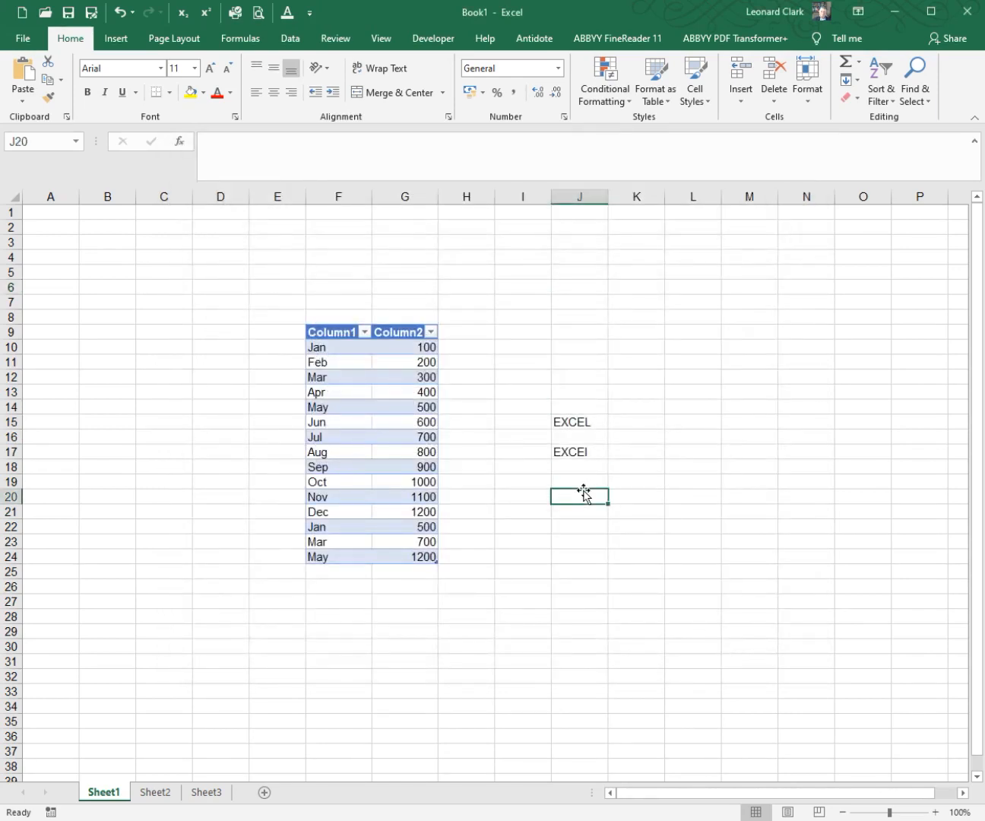
pyautogui.write('EXCEL')
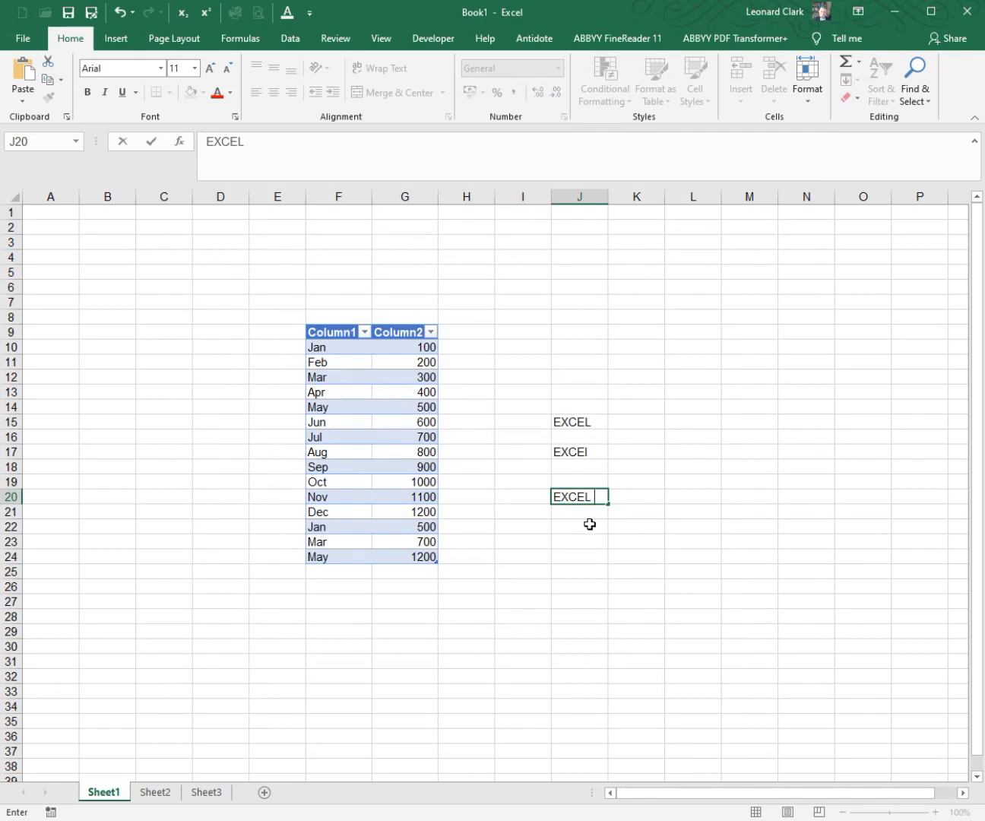
pyautogui.click(590, 525)
pyautogui.write('EXCEI')
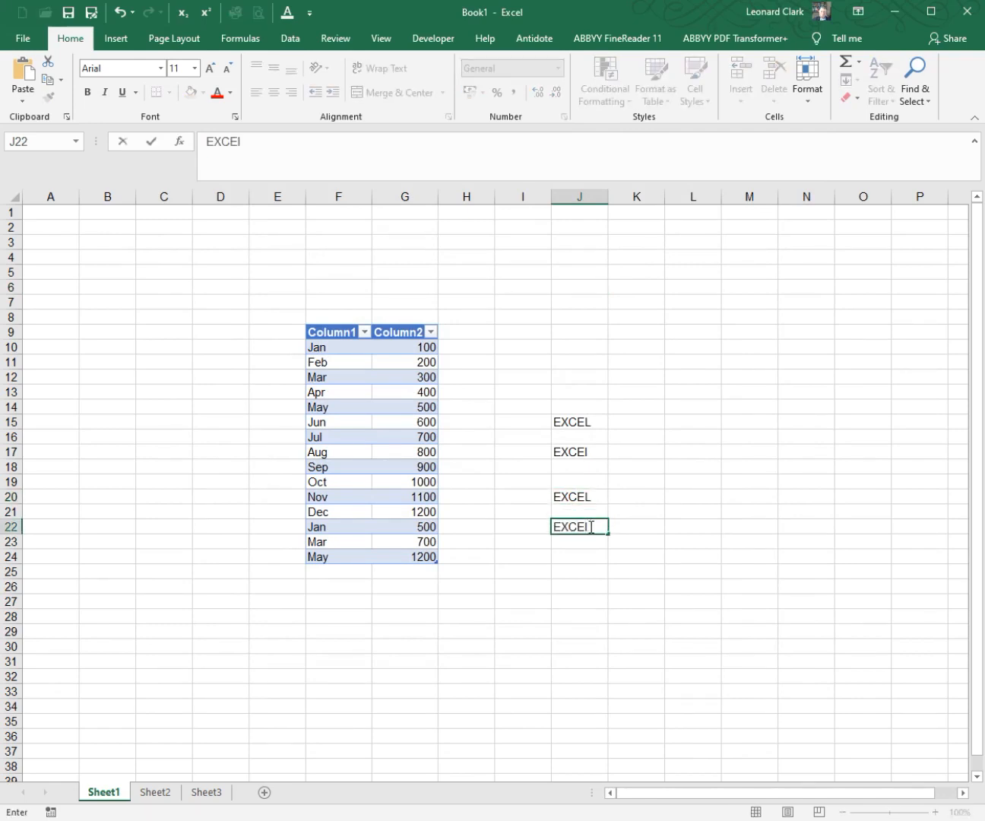
pyautogui.click(309, 12)
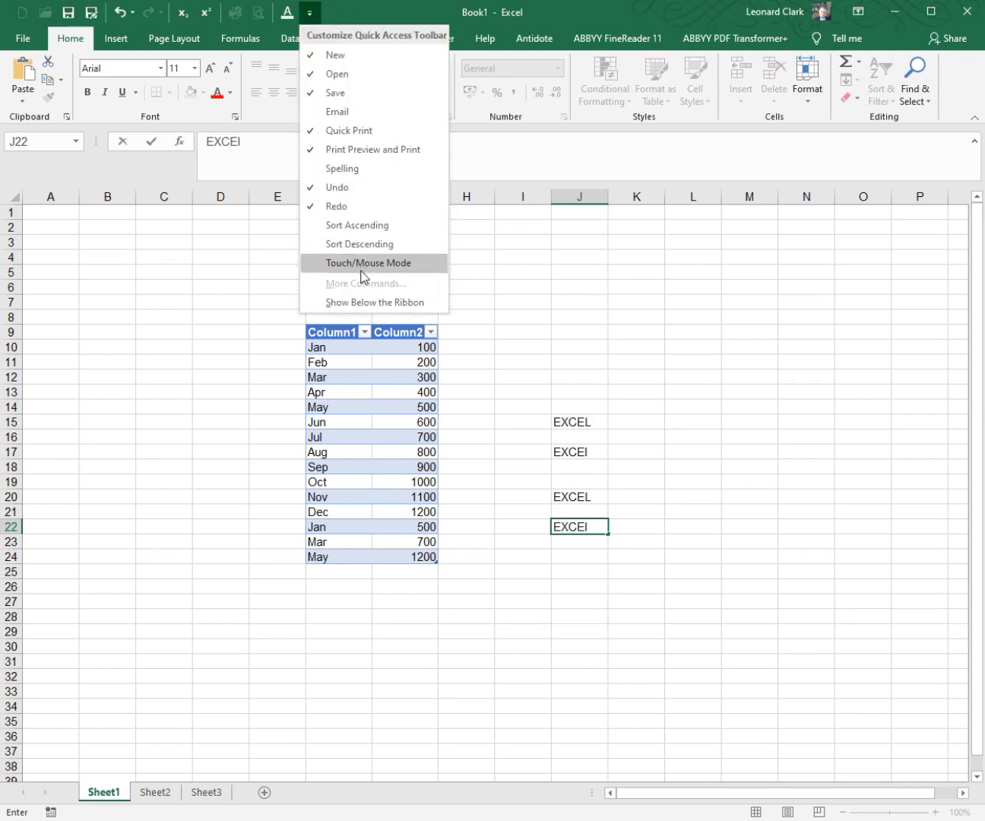
pyautogui.click(618, 349)
pyautogui.click(582, 337)
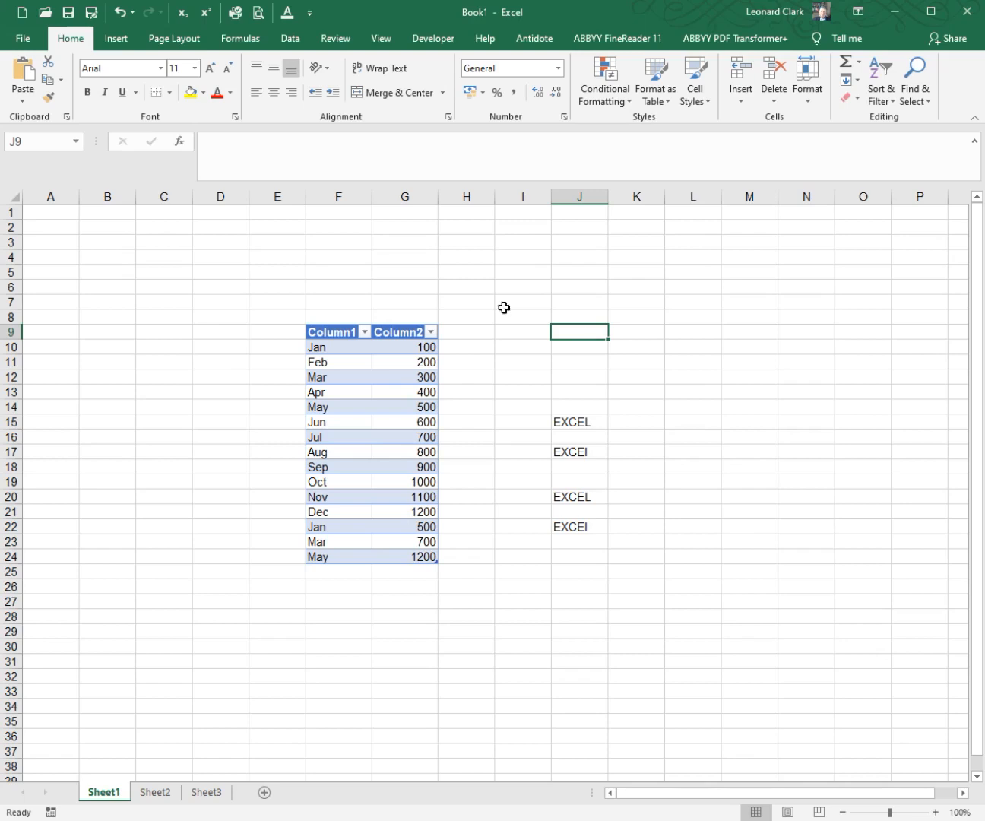
# Step: Turn "Ignore words in UPPERCASE" back on in the proofing options and apply the change
pyautogui.click(310, 13)
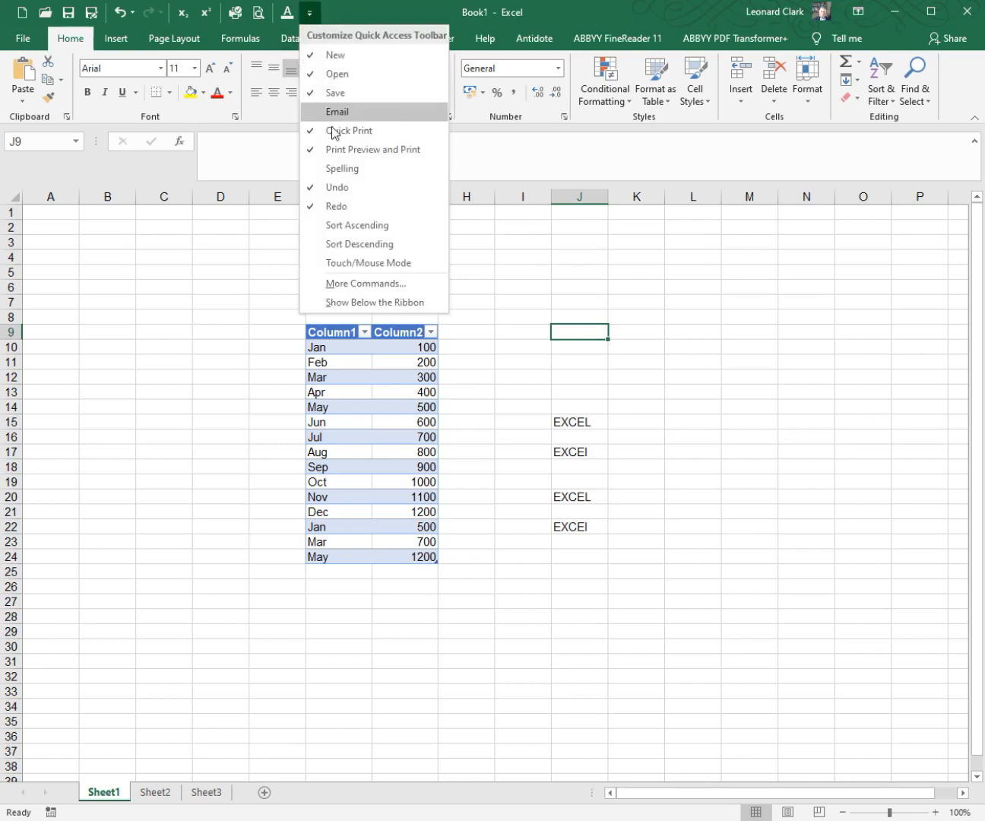
pyautogui.click(336, 284)
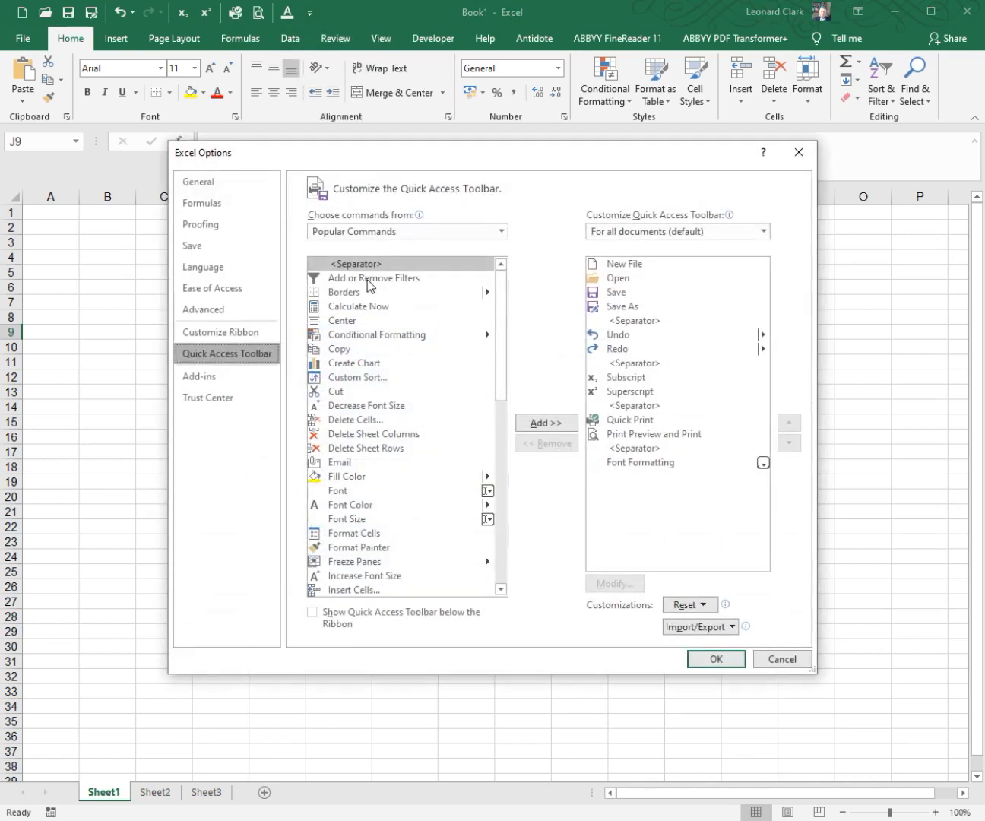
pyautogui.click(235, 227)
pyautogui.click(333, 302)
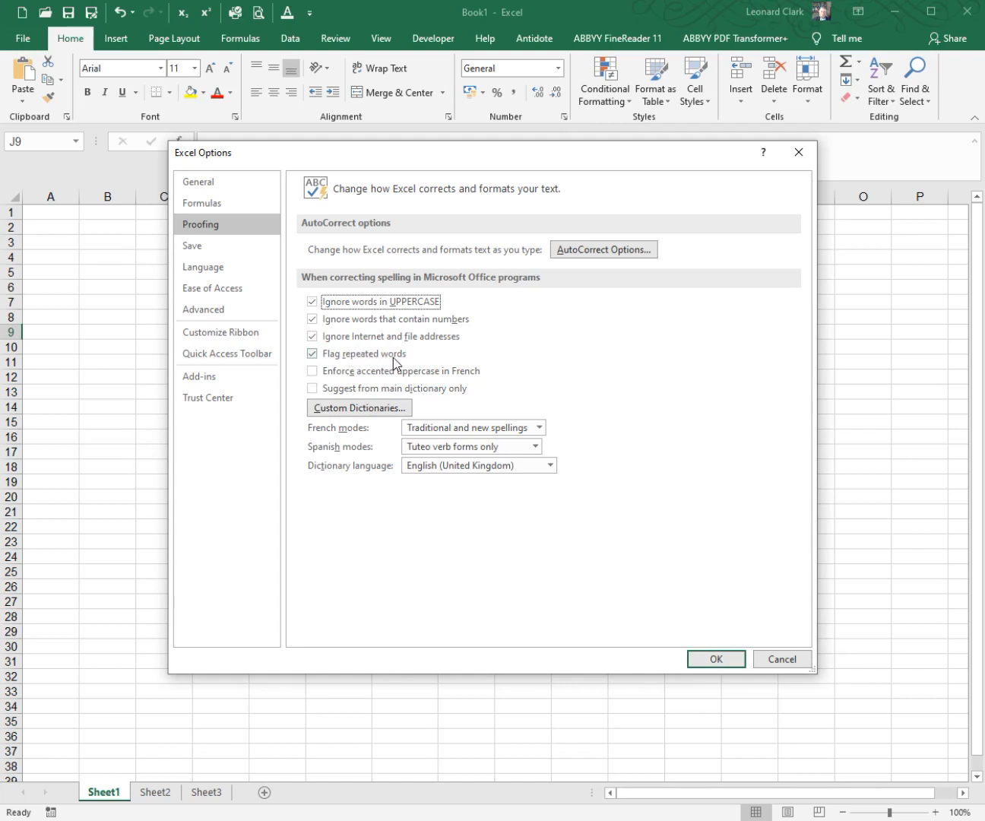
pyautogui.click(716, 660)
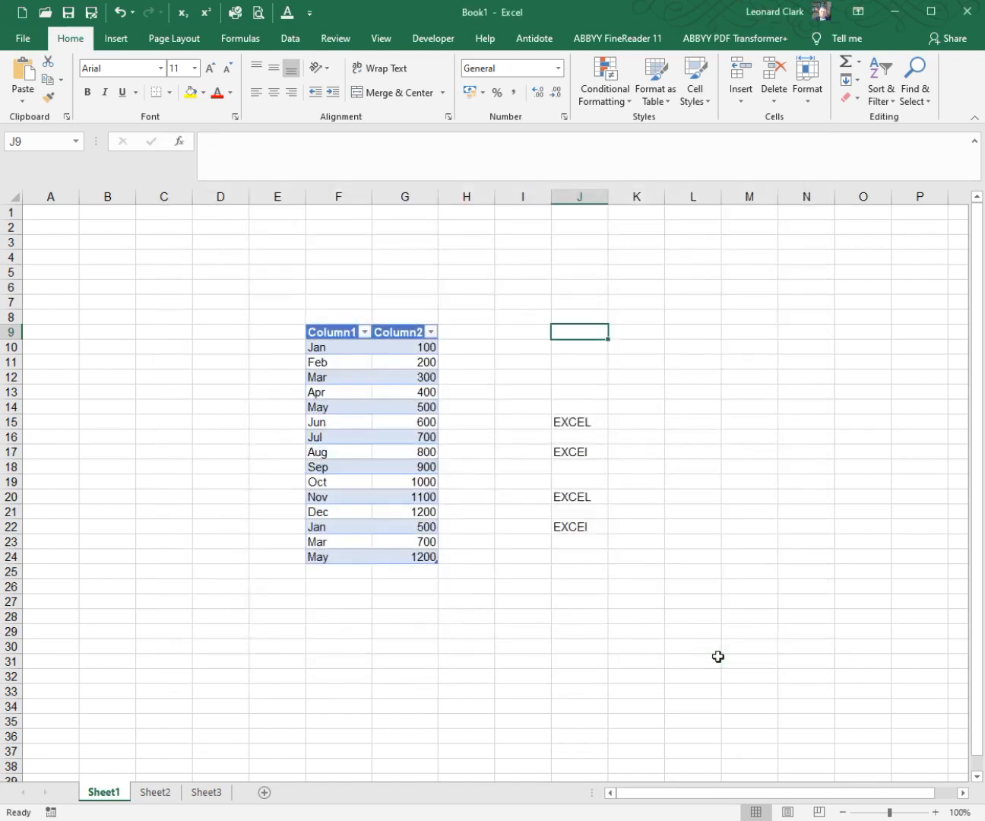
# Step: Clear the contents of J7:J27 to remove the uppercase spelling test words
pyautogui.moveTo(552, 294); pyautogui.dragTo(563, 601)
pyautogui.rightClick(571, 526)
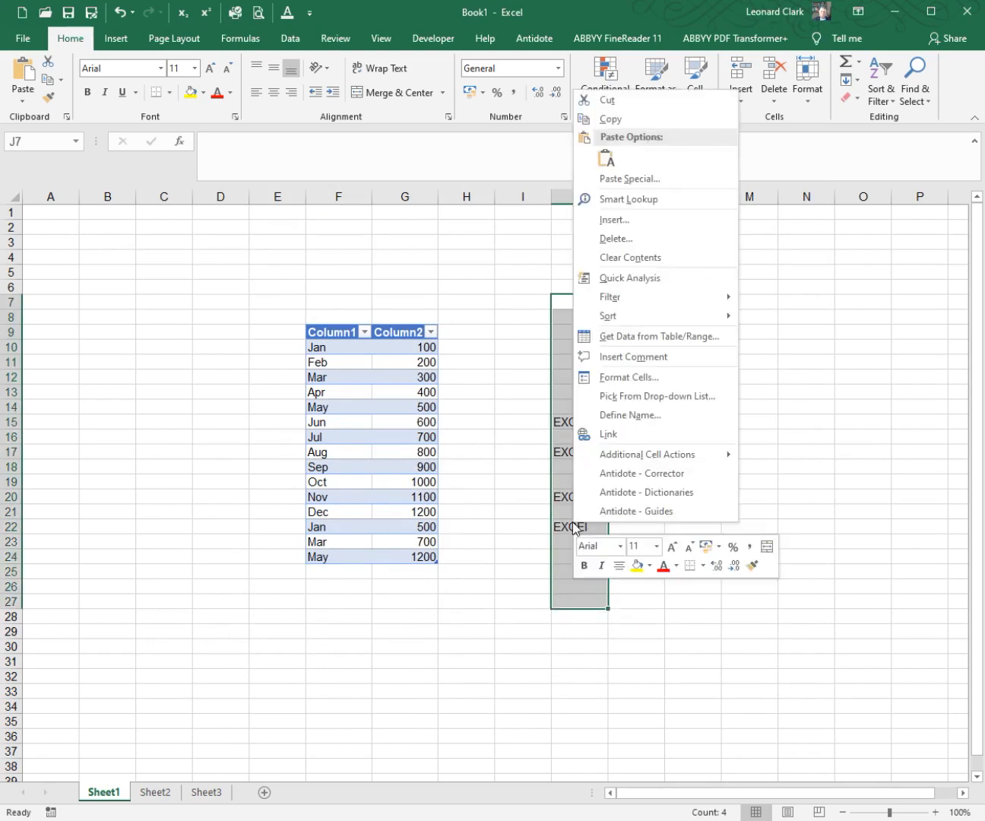
pyautogui.click(621, 256)
# Step: Enter the repeated-word test sentence "He is is a good friend" in J12
pyautogui.click(571, 378)
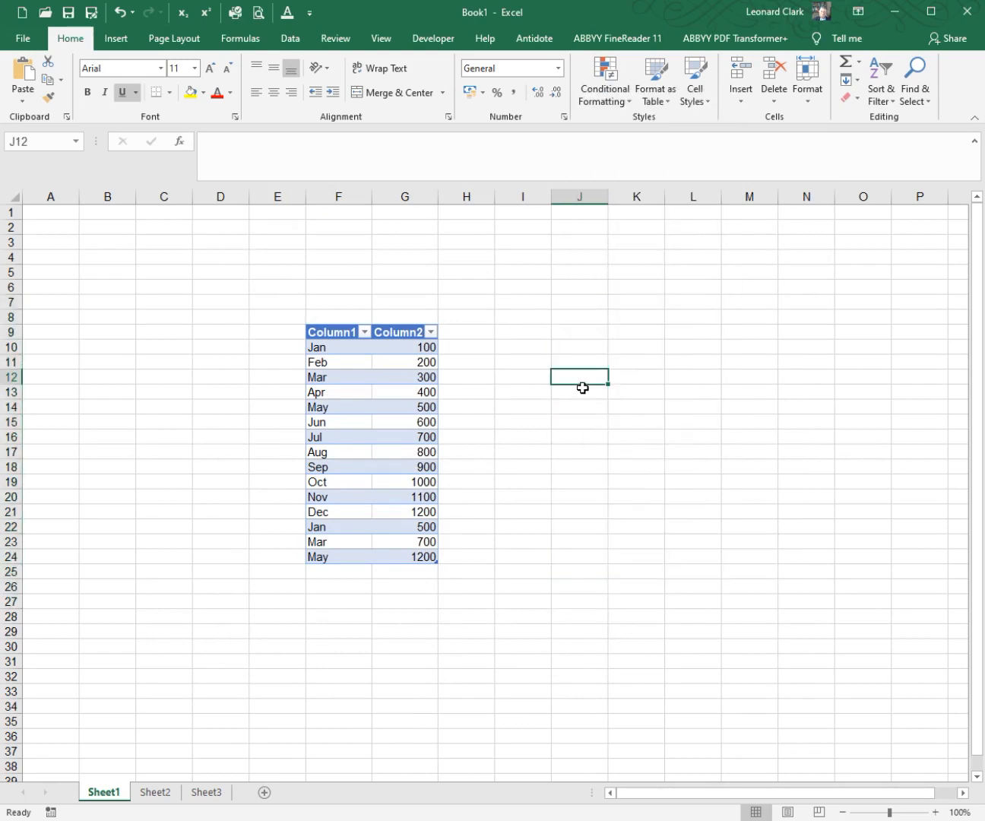
pyautogui.write('He is is ')
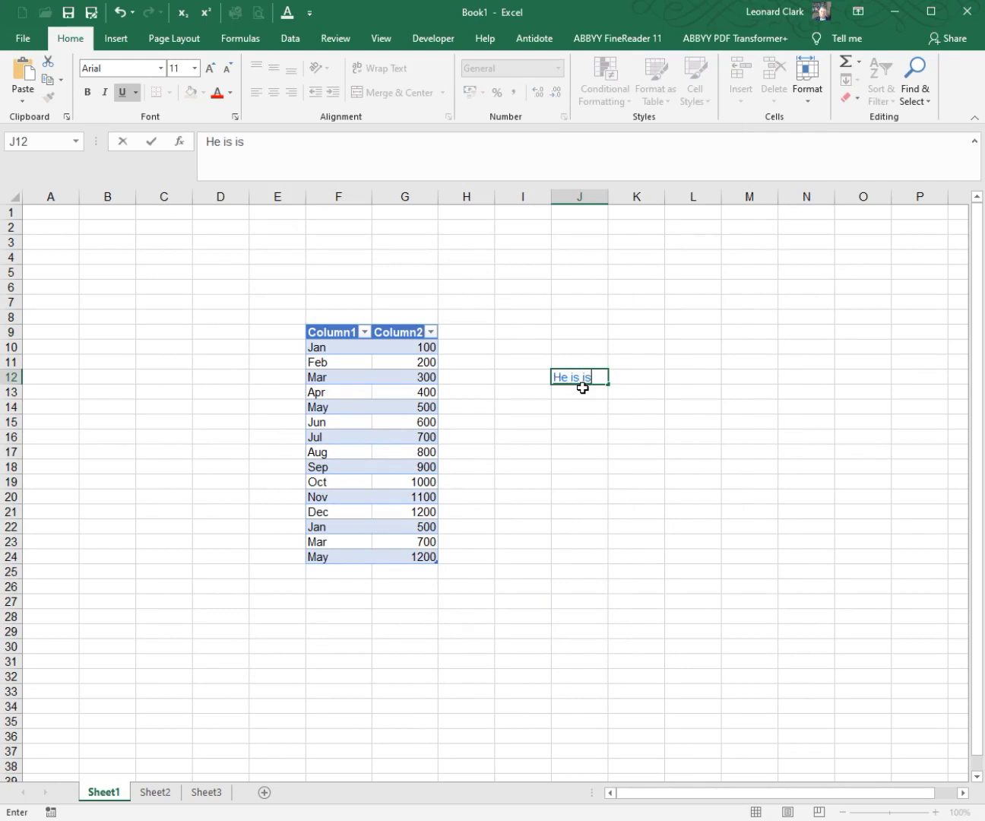
pyautogui.write('a good friend')
pyautogui.press('Return')
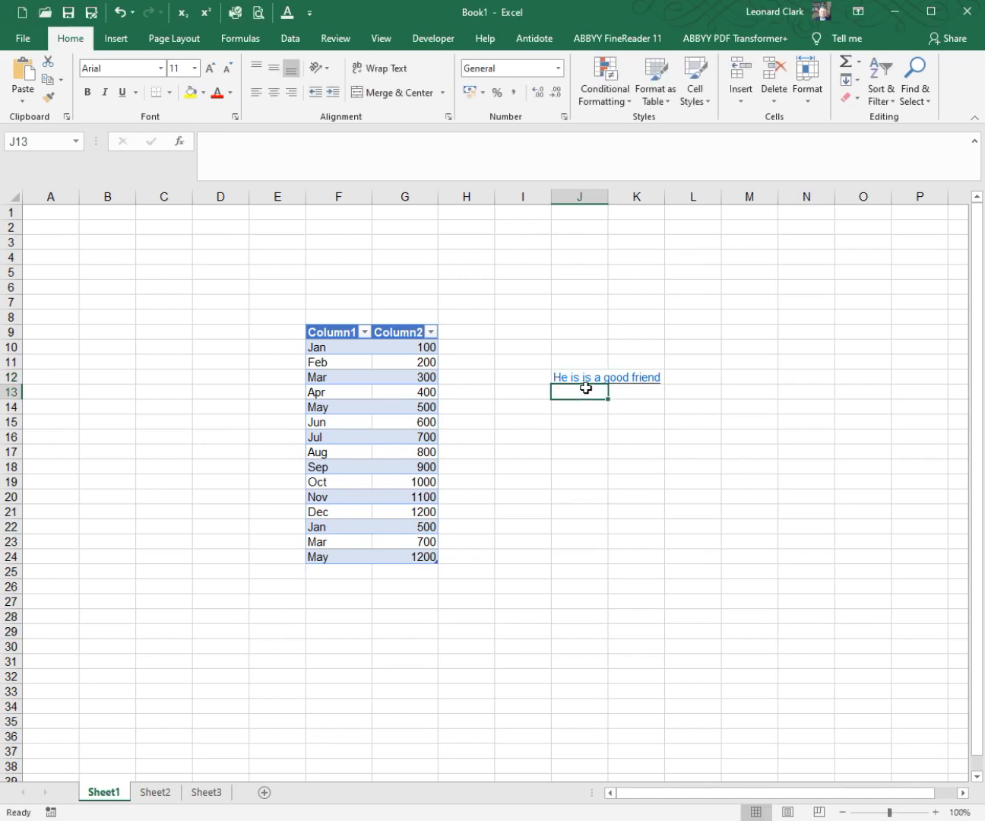
pyautogui.rightClick(594, 383)
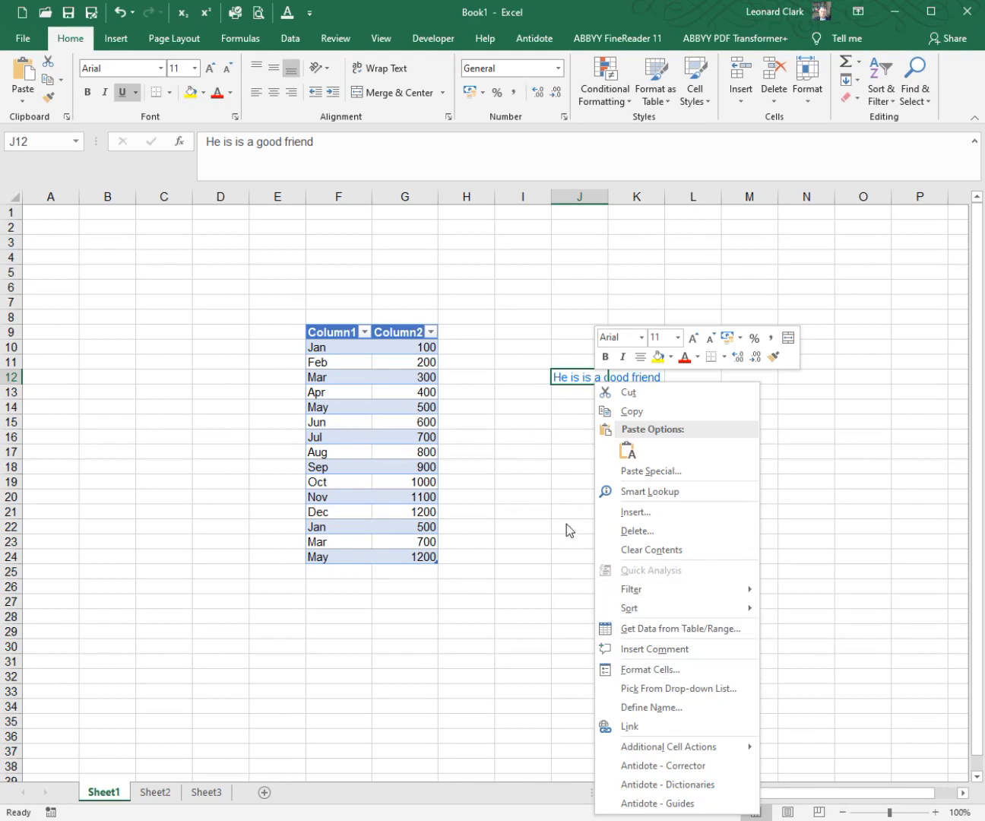
pyautogui.press('Escape')
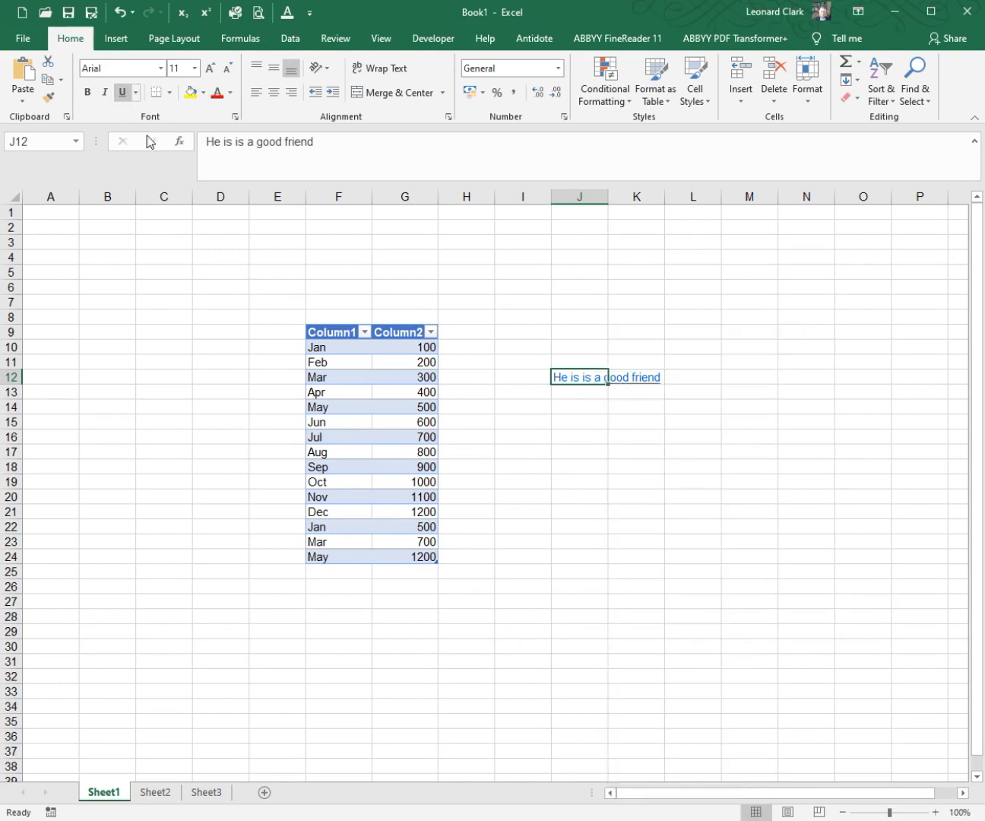
pyautogui.click(590, 425)
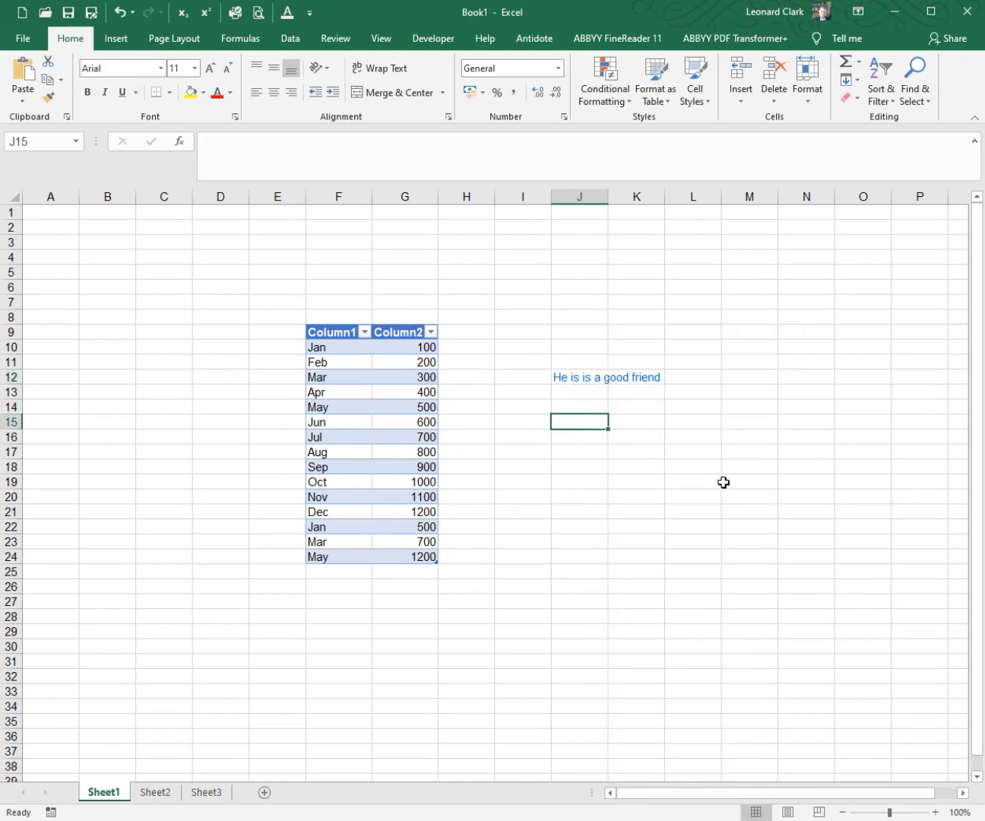
# Step: Enter a second repeated-word test sentence, "I wish wish it was better", in M19
pyautogui.click(724, 482)
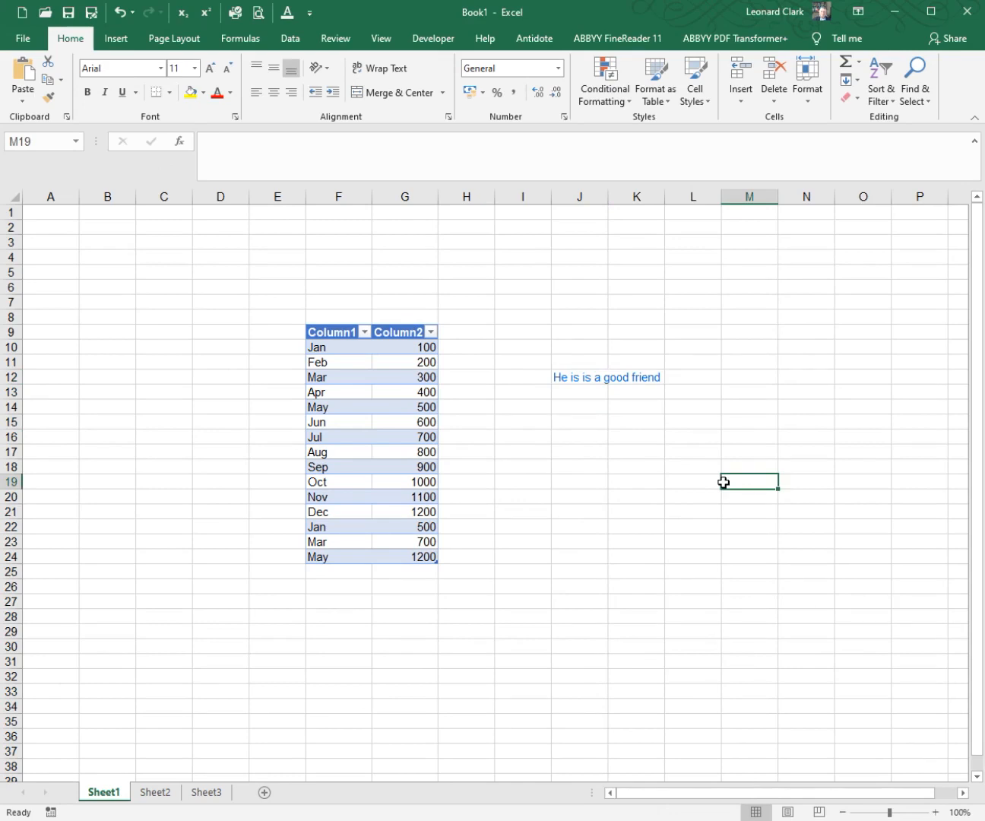
pyautogui.write('I wis')
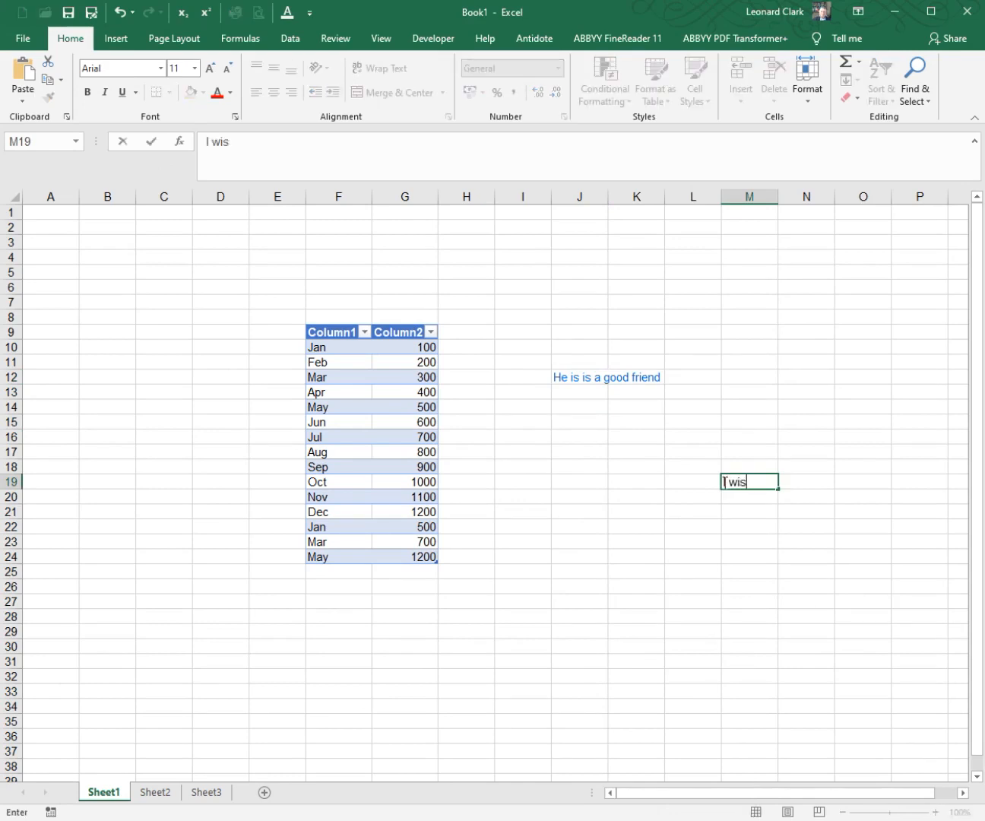
pyautogui.write('h wish it was better')
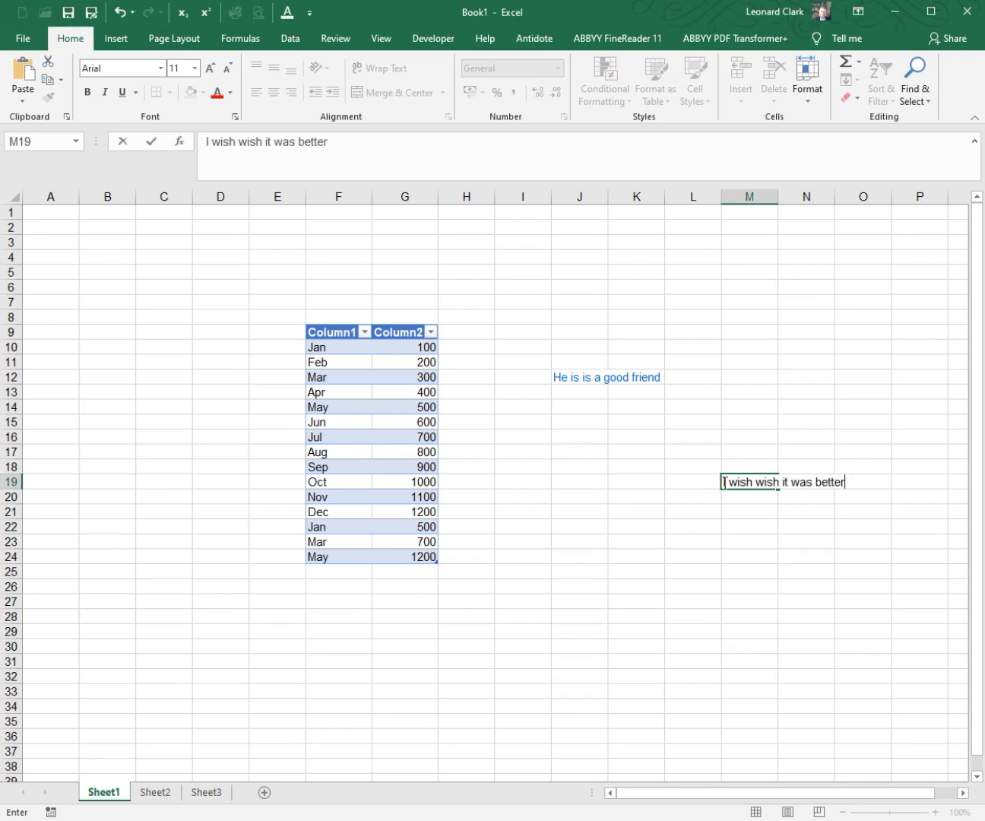
pyautogui.press('Return')
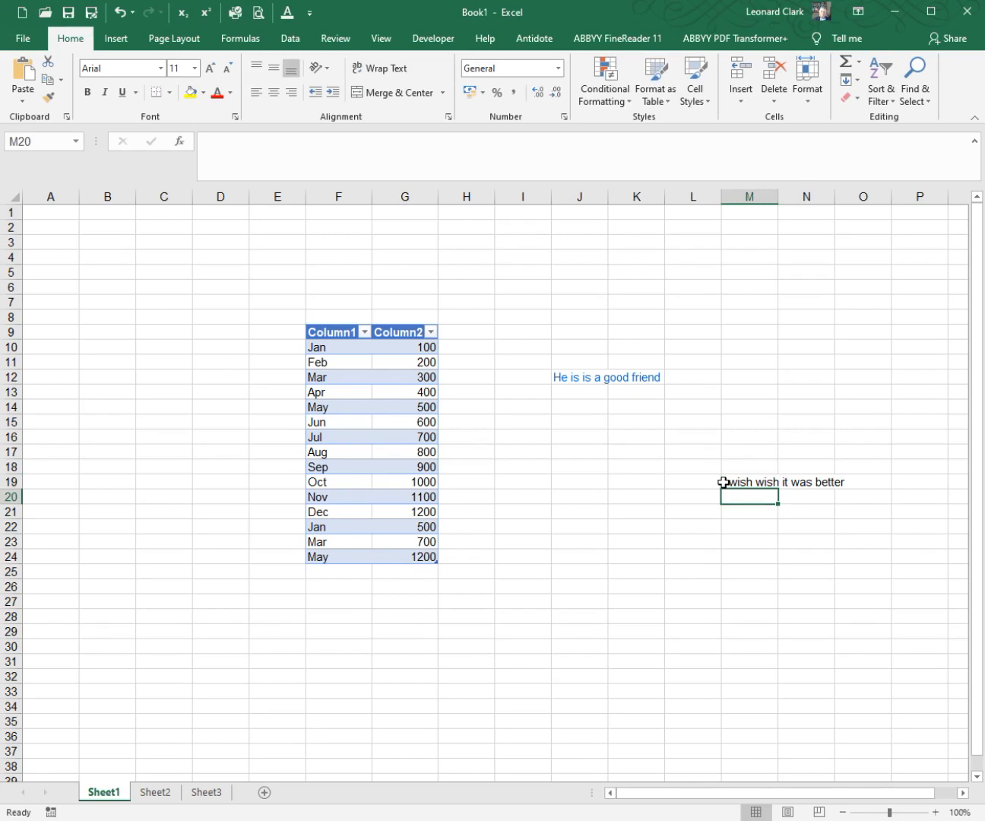
# Step: Spell-check from M19, ignoring the repeated "wish" once and continuing from the sheet's beginning, and cancel the check at the repeated "is"
pyautogui.click(750, 482)
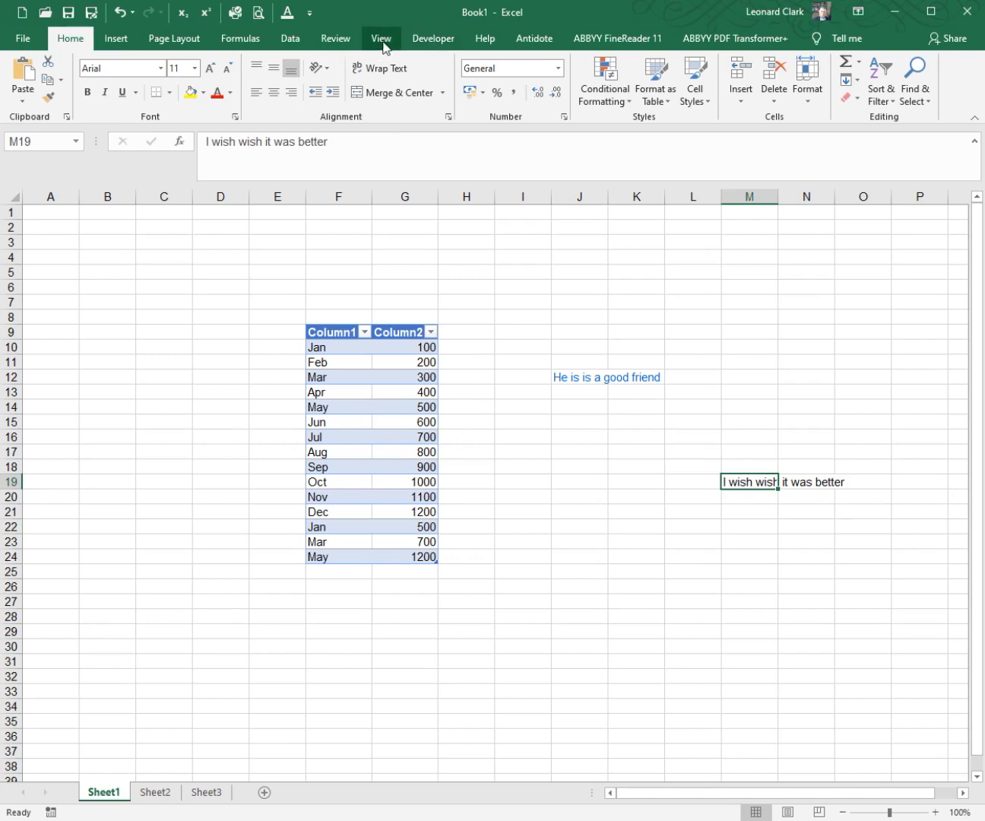
pyautogui.click(336, 41)
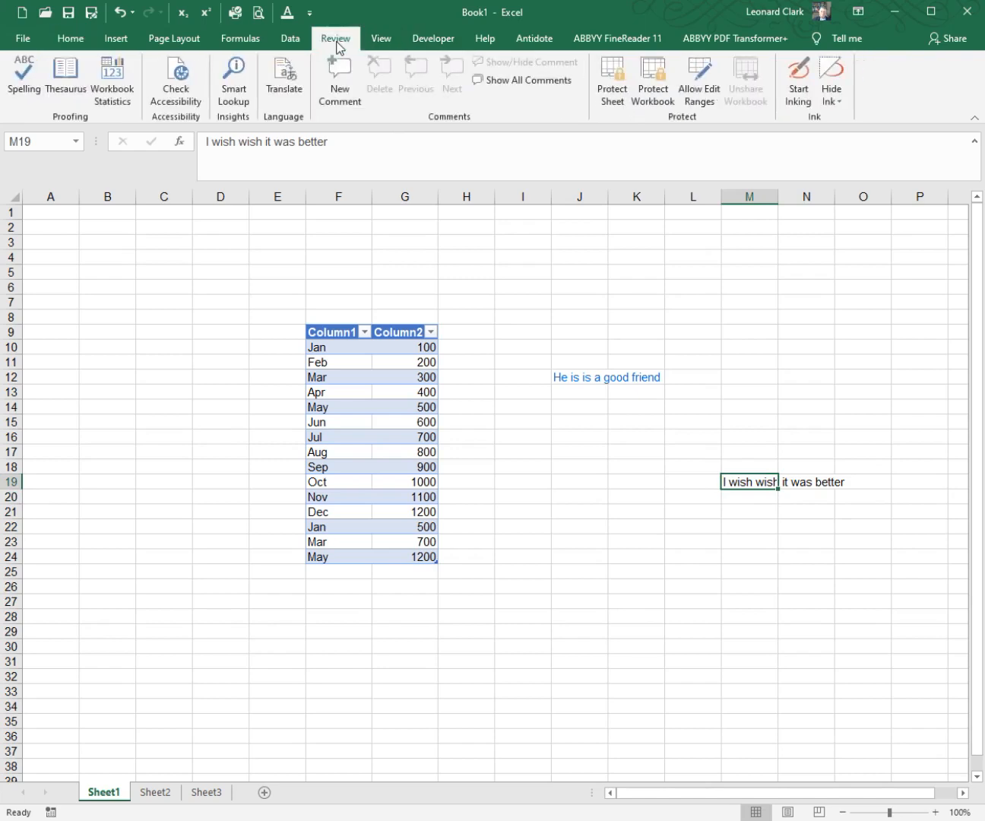
pyautogui.click(27, 85)
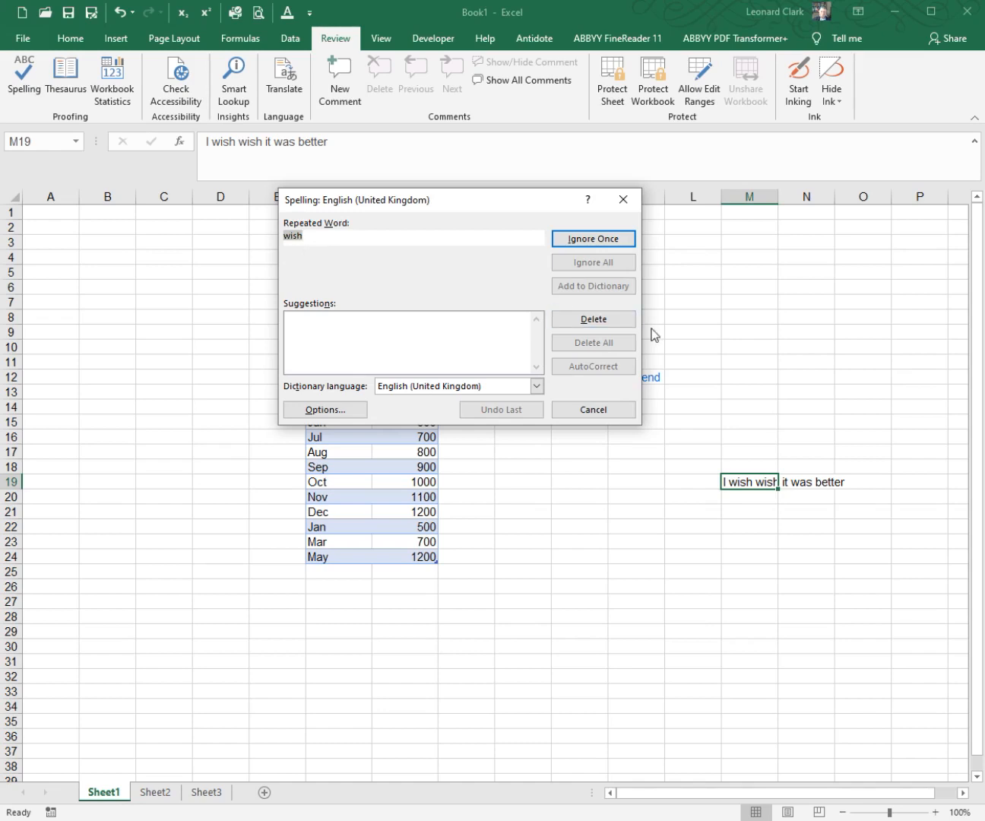
pyautogui.click(598, 242)
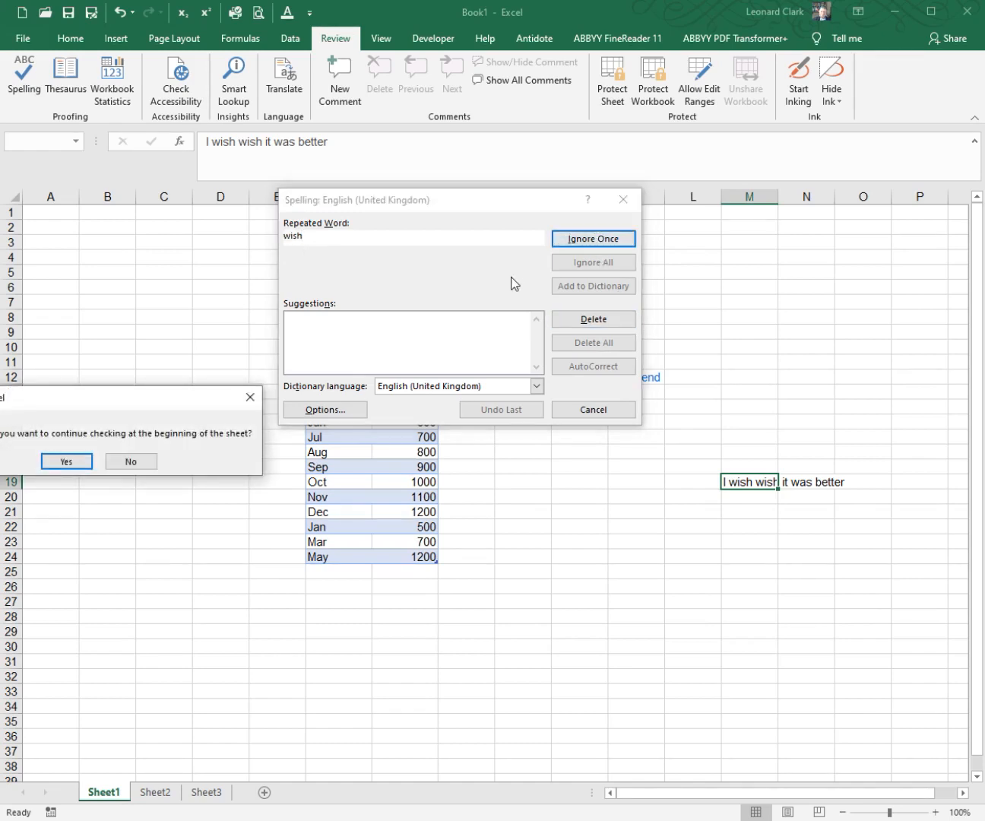
pyautogui.click(73, 463)
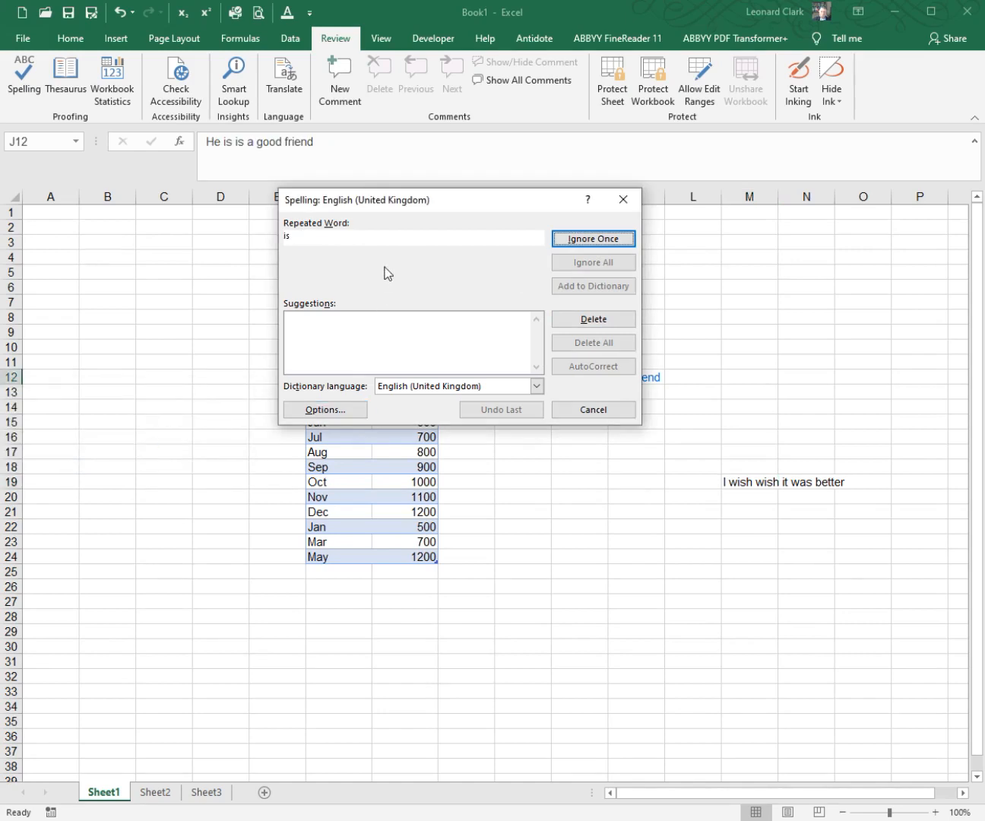
pyautogui.click(593, 409)
# Step: Spell-check M19 again, delete the repeated "wish", and decline to continue from the beginning of the sheet
pyautogui.click(751, 485)
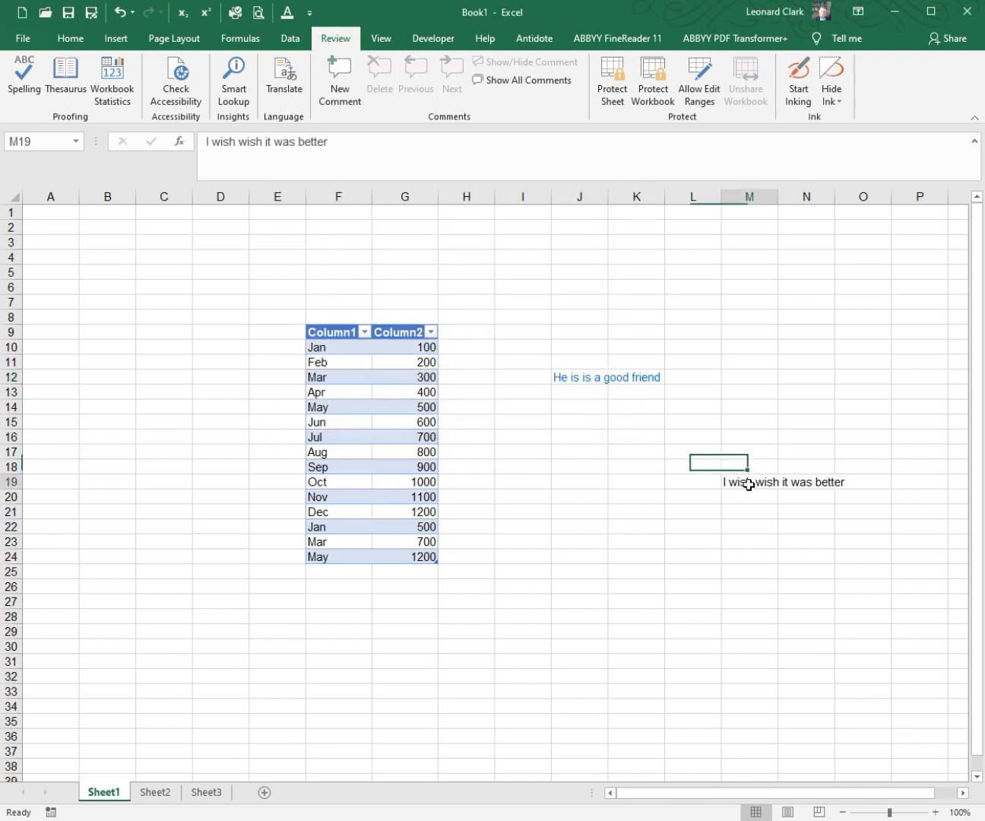
pyautogui.click(23, 76)
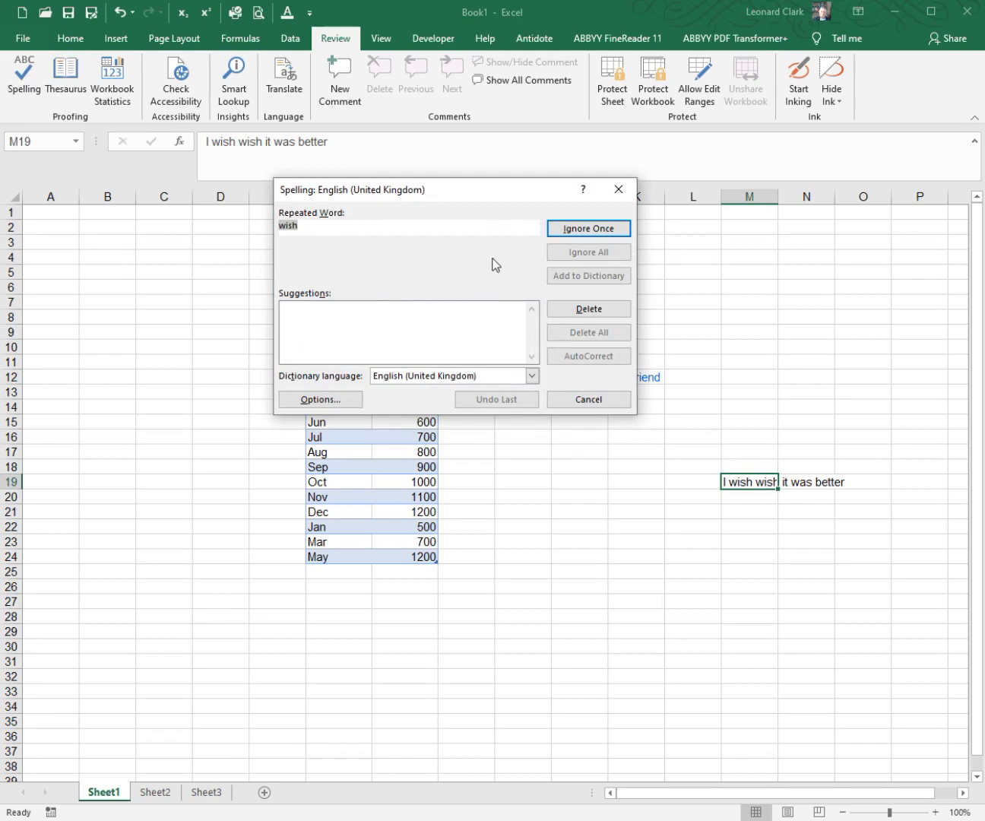
pyautogui.click(587, 309)
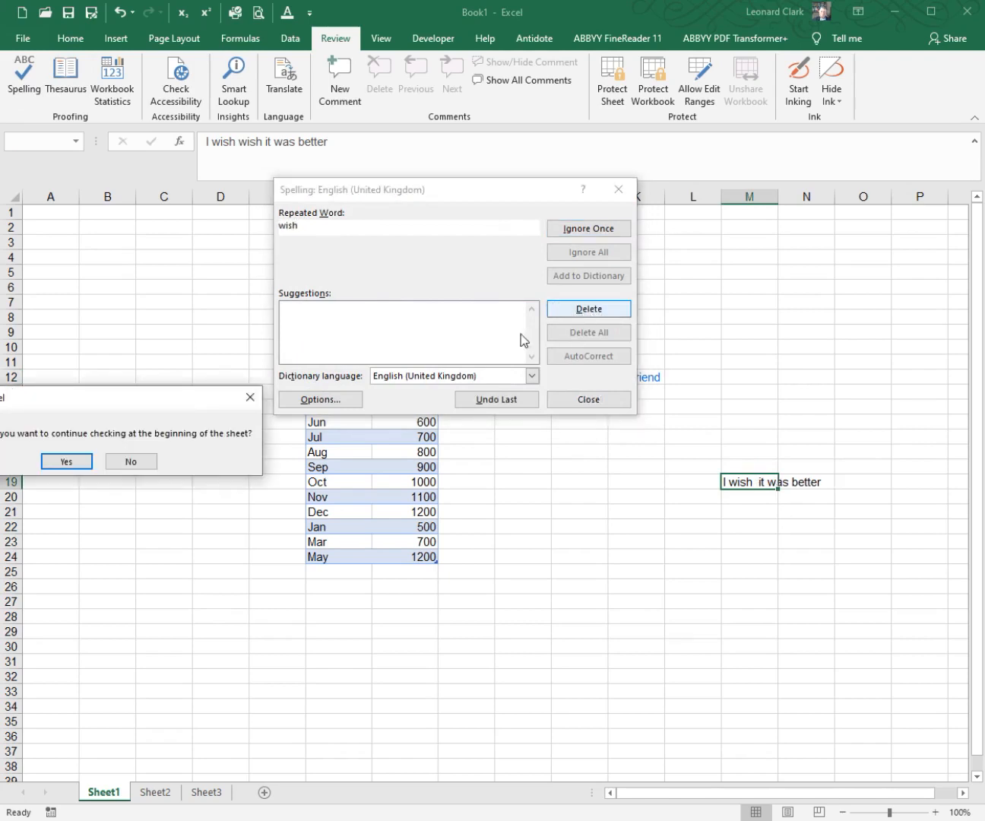
pyautogui.click(118, 461)
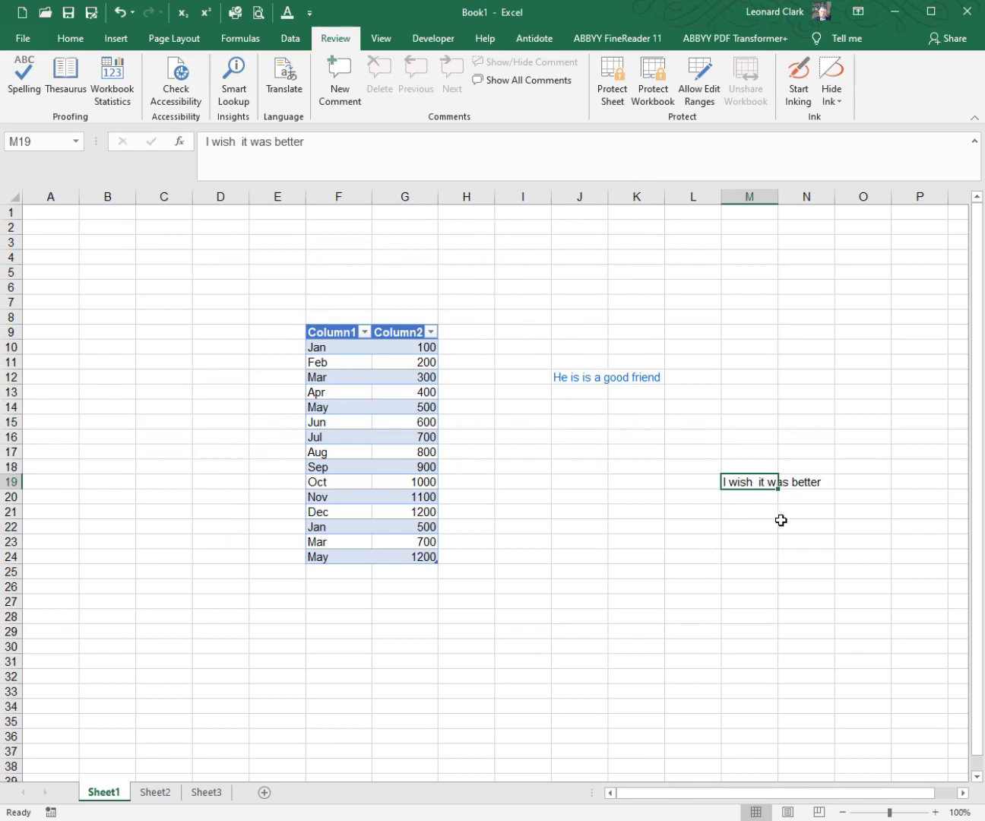
pyautogui.click(791, 497)
pyautogui.click(744, 485)
# Step: Open the custom dictionaries from the proofing options and review the dictionaries listed for each language
pyautogui.click(309, 13)
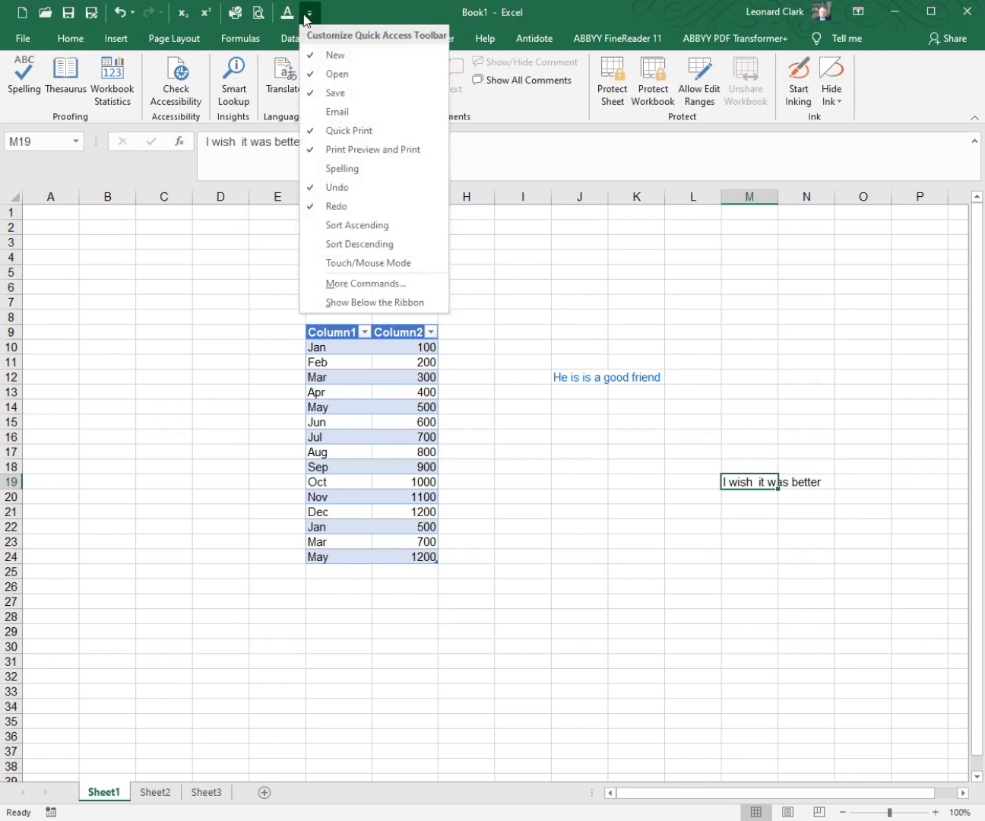
pyautogui.click(367, 284)
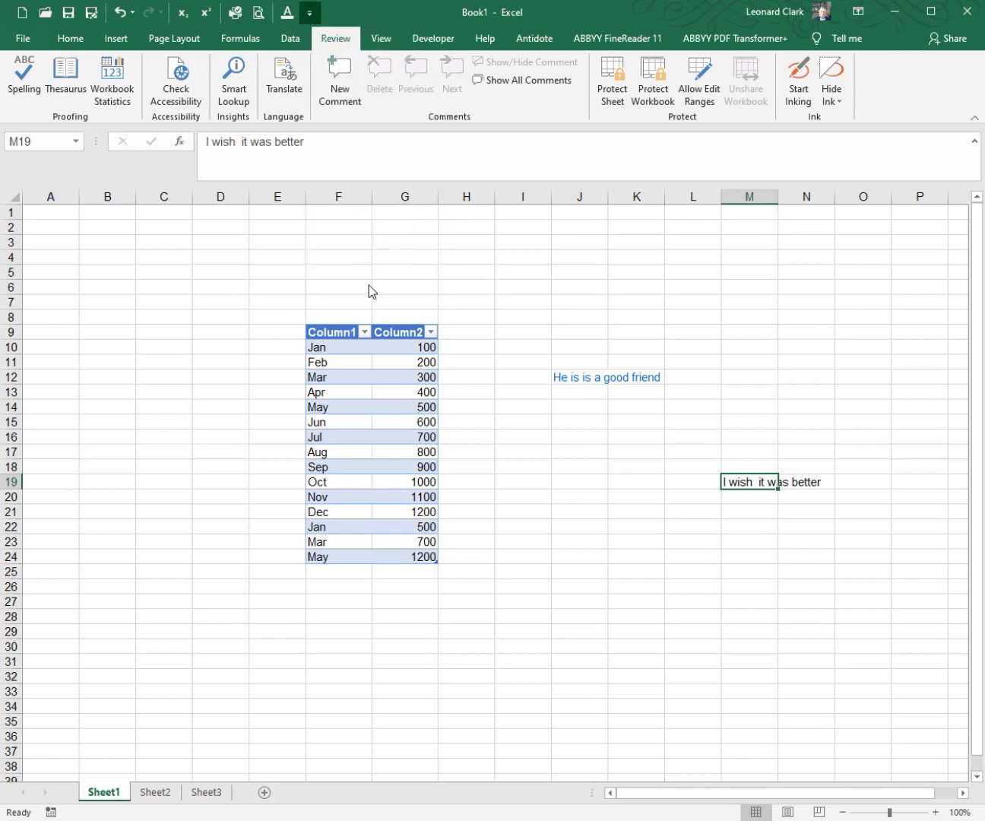
pyautogui.click(235, 227)
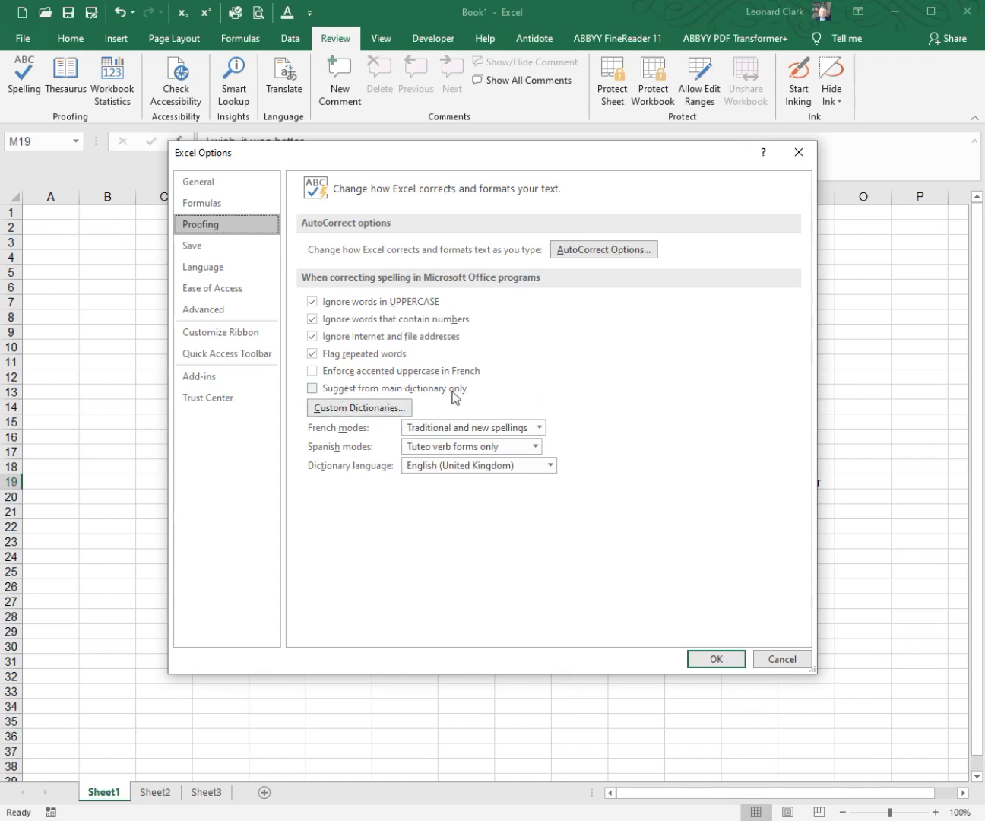
pyautogui.click(364, 409)
pyautogui.moveTo(455, 322); pyautogui.dragTo(529, 509)
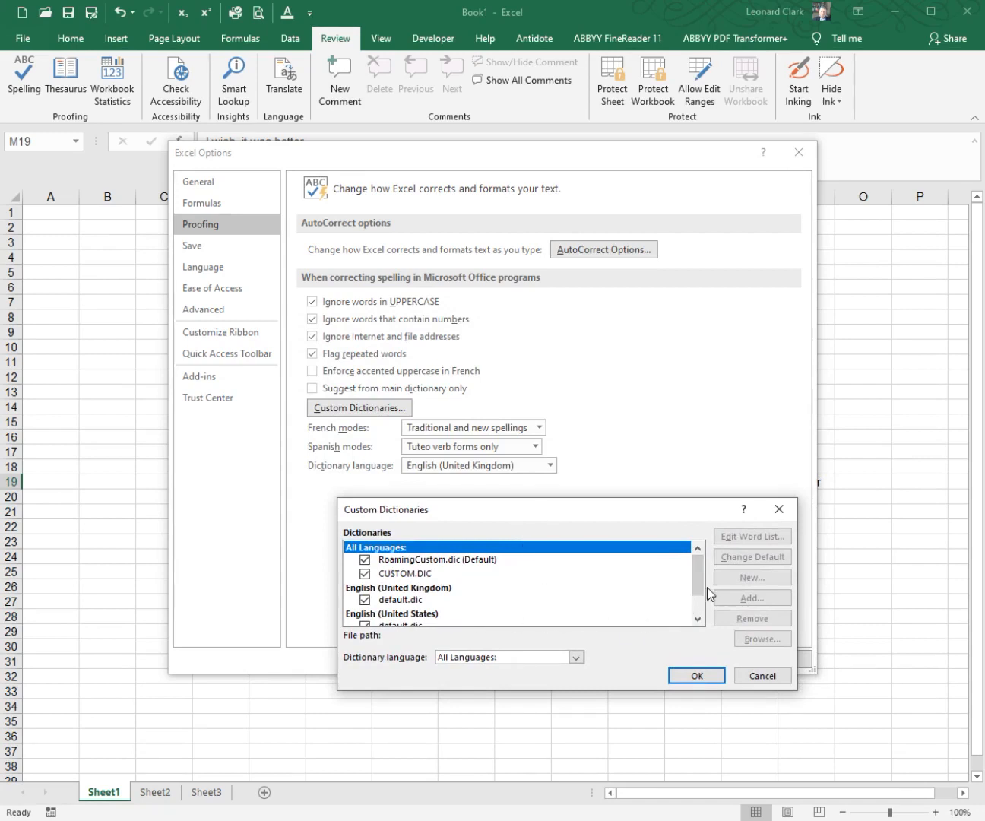
pyautogui.moveTo(700, 574); pyautogui.dragTo(700, 605)
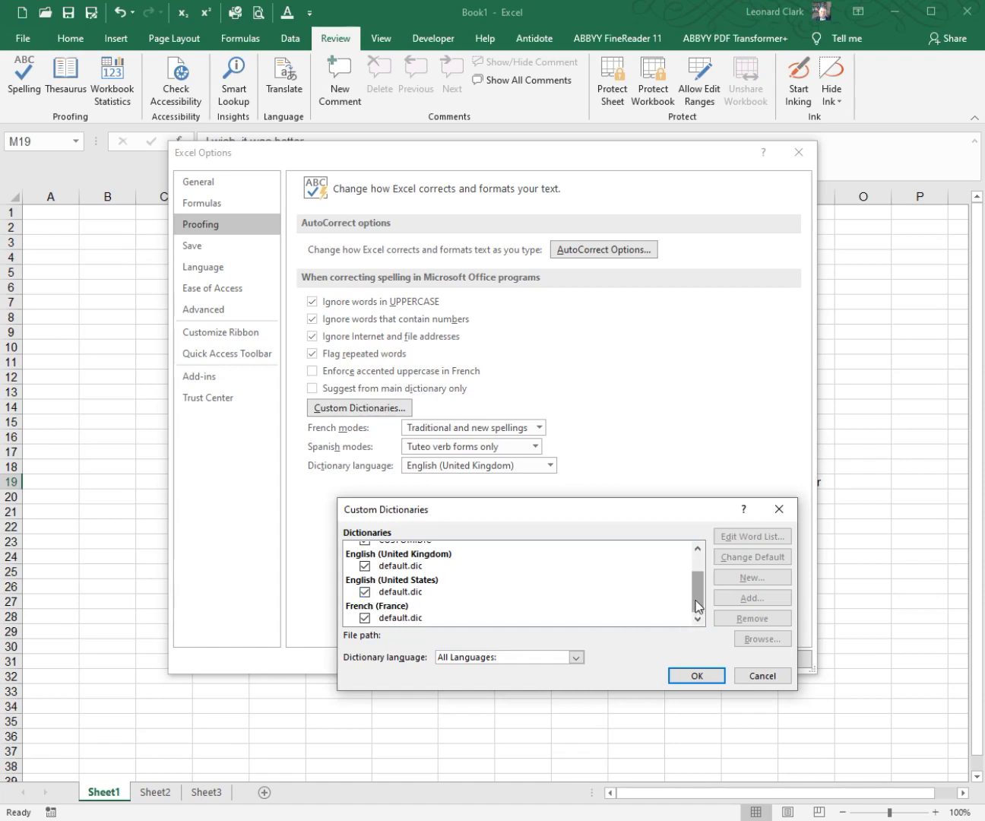
pyautogui.moveTo(698, 615); pyautogui.dragTo(700, 582)
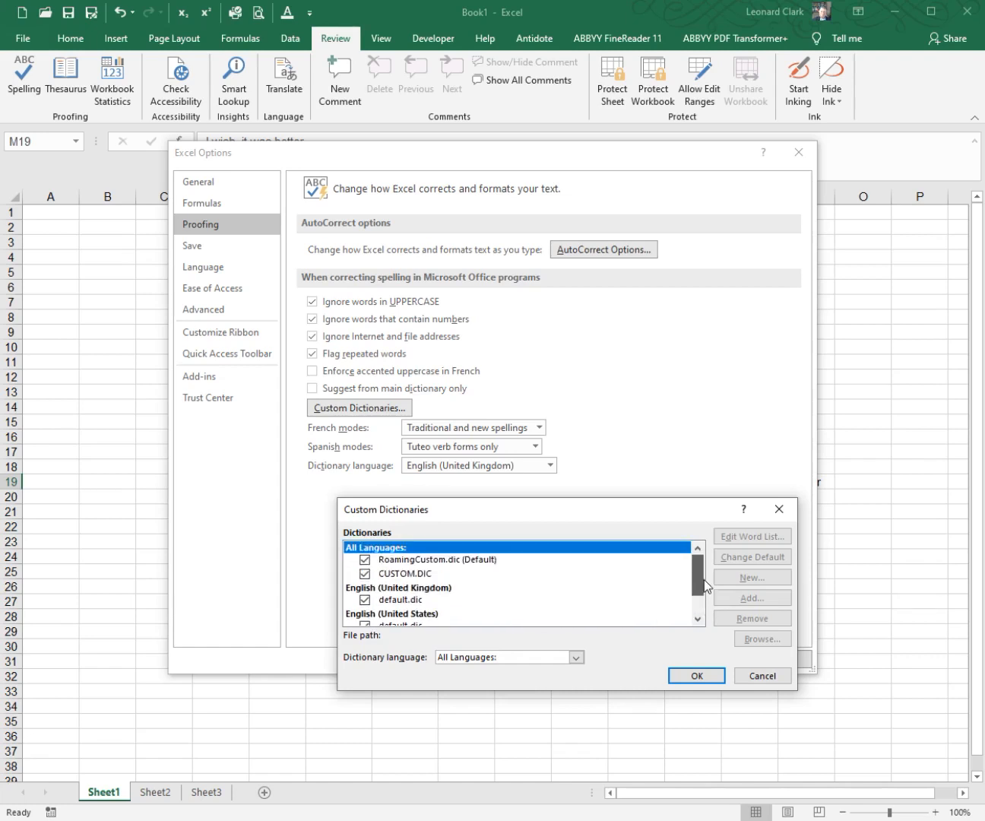
# Step: Review the word list of RoamingCustom.dic and close it without changes
pyautogui.click(460, 562)
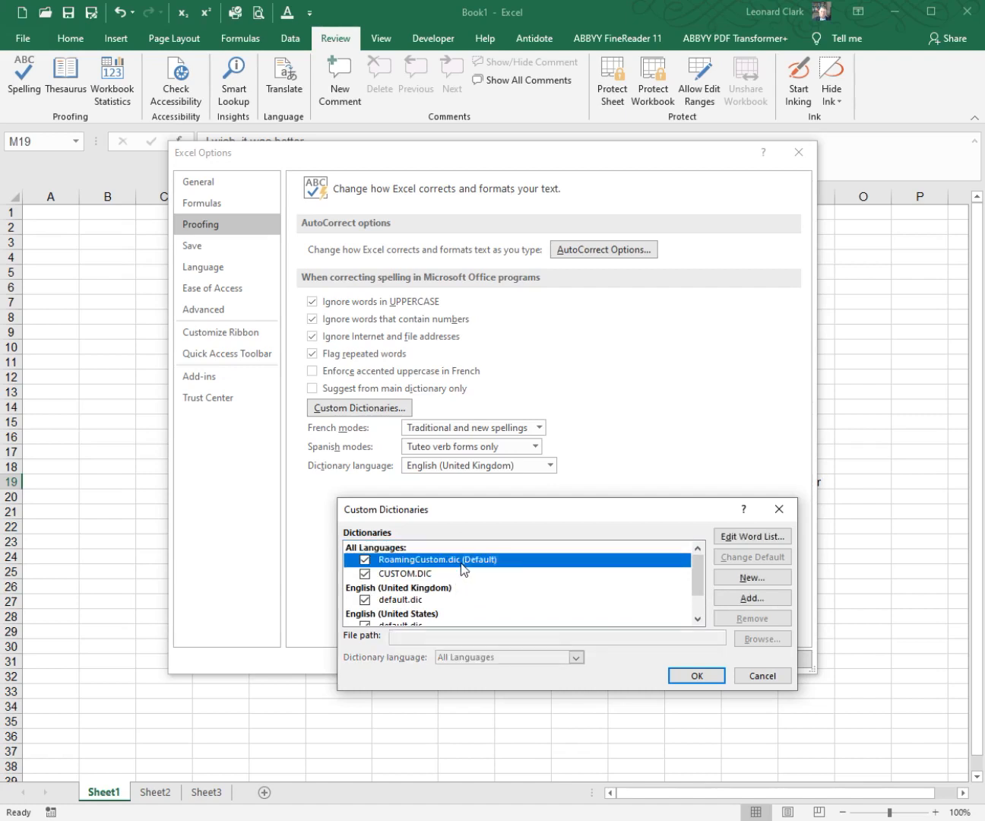
pyautogui.click(763, 536)
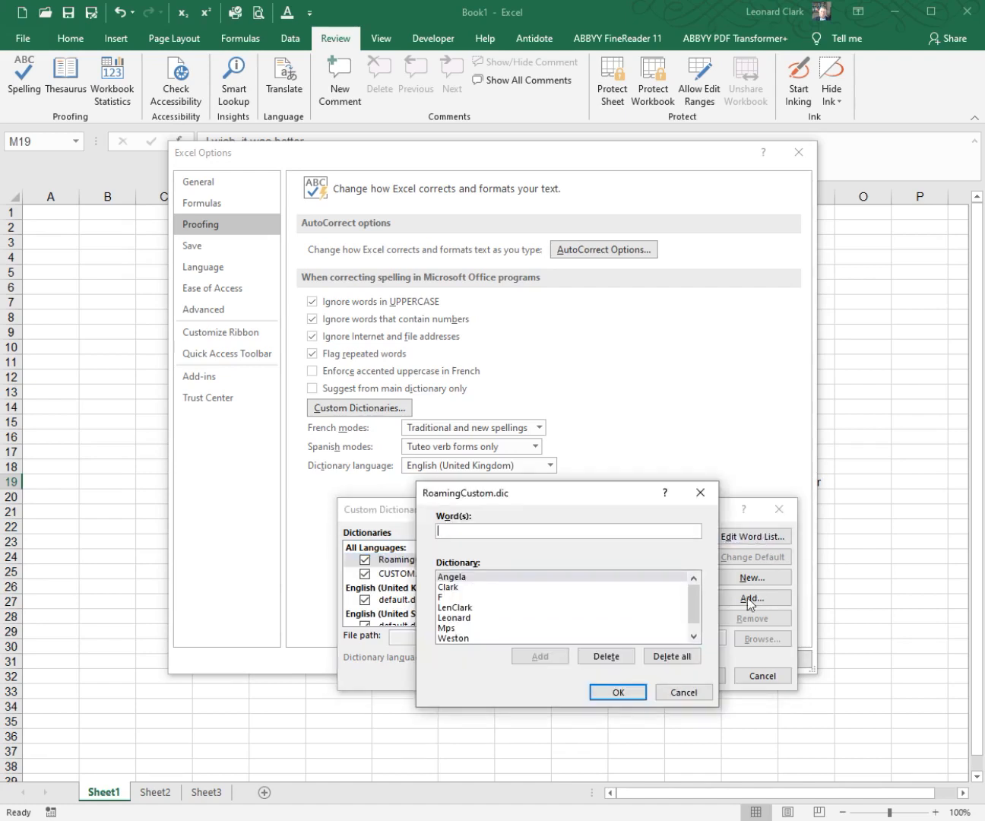
pyautogui.moveTo(697, 613); pyautogui.dragTo(697, 627)
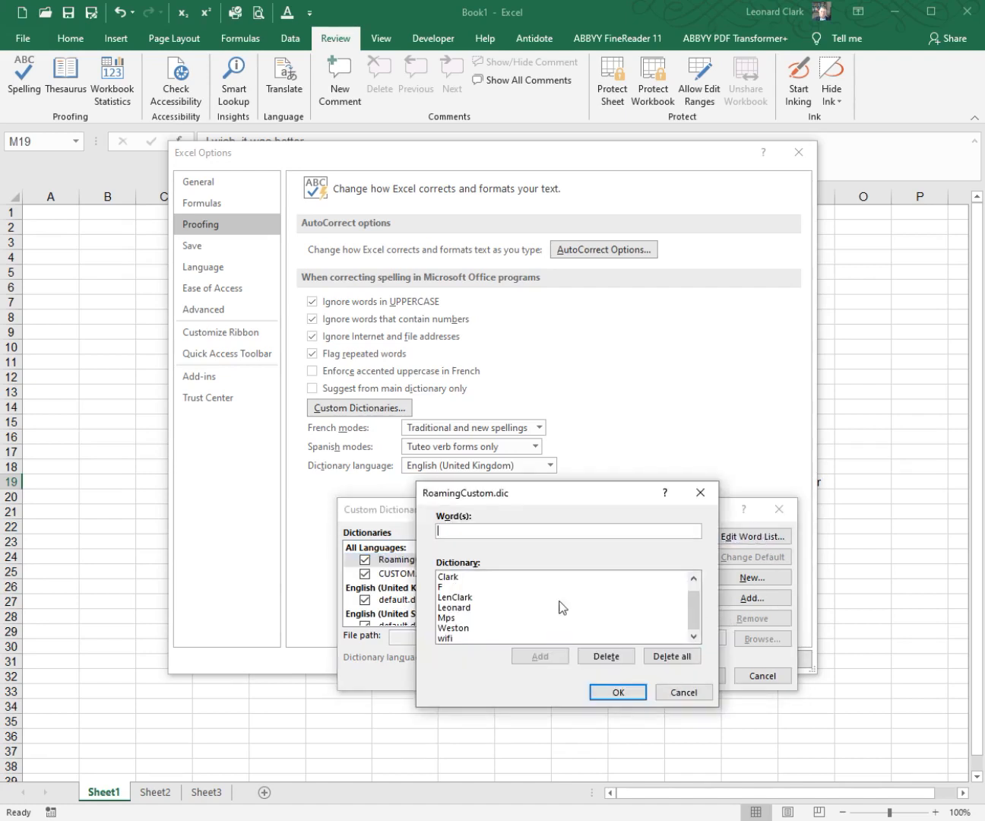
pyautogui.click(675, 695)
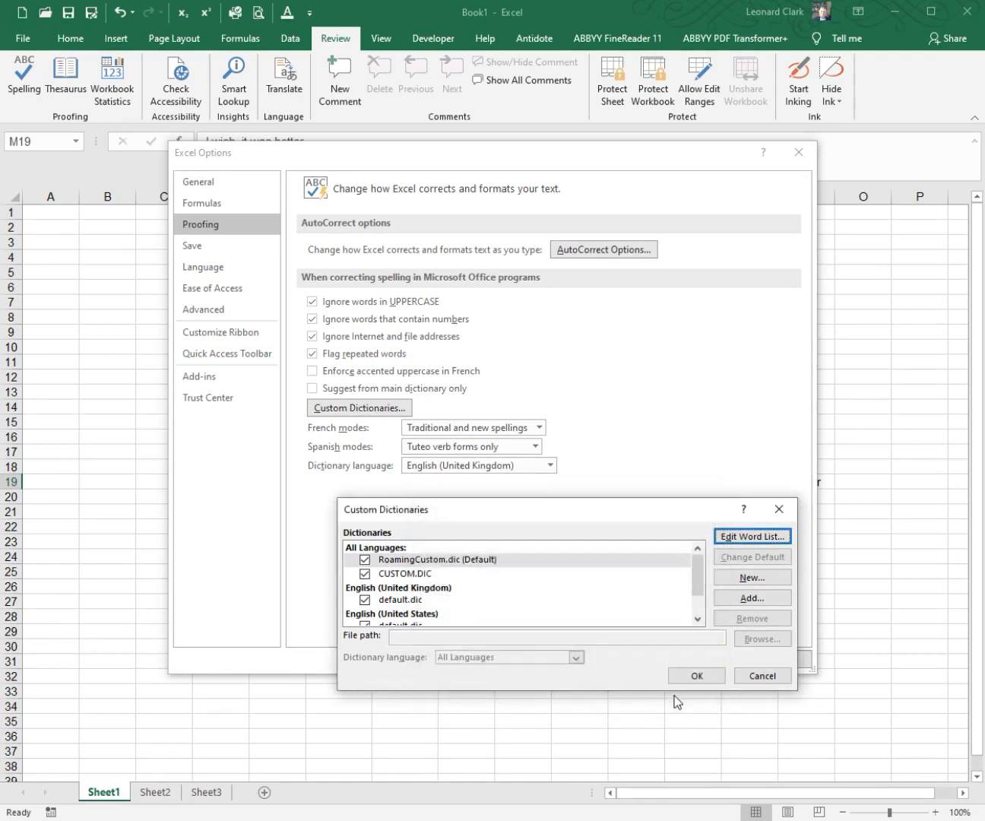
# Step: Review the word list of CUSTOM.DIC and the remaining language dictionaries, and close the custom dictionaries without changes
pyautogui.click(454, 575)
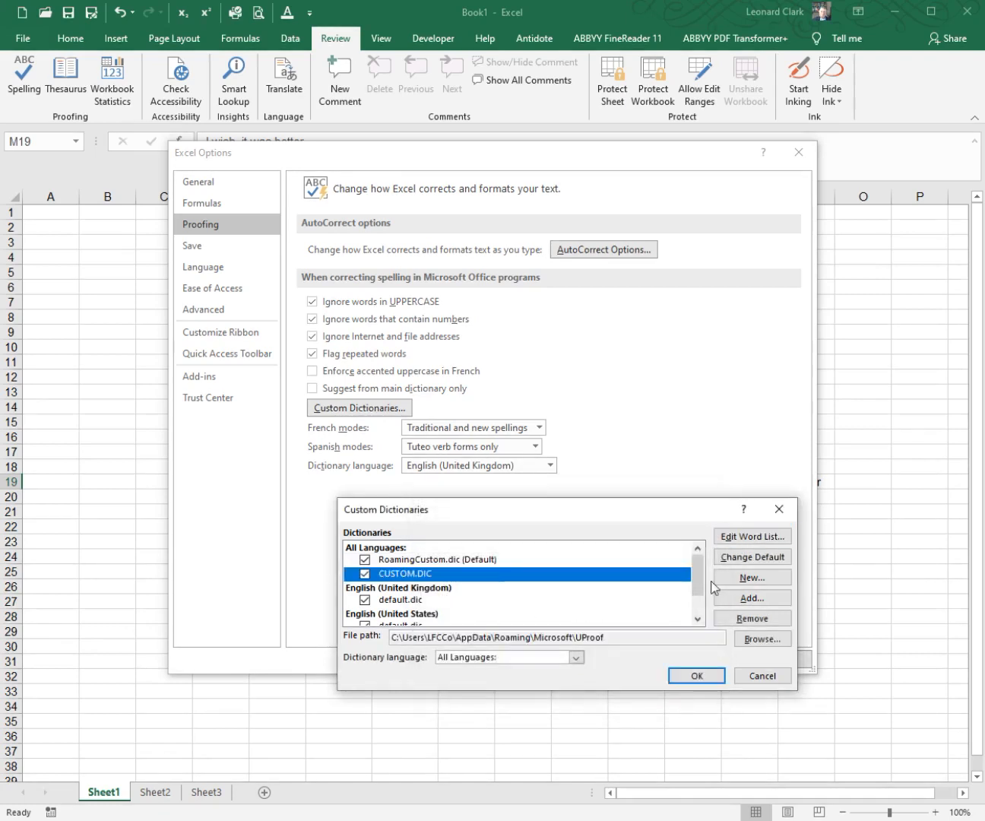
pyautogui.click(761, 538)
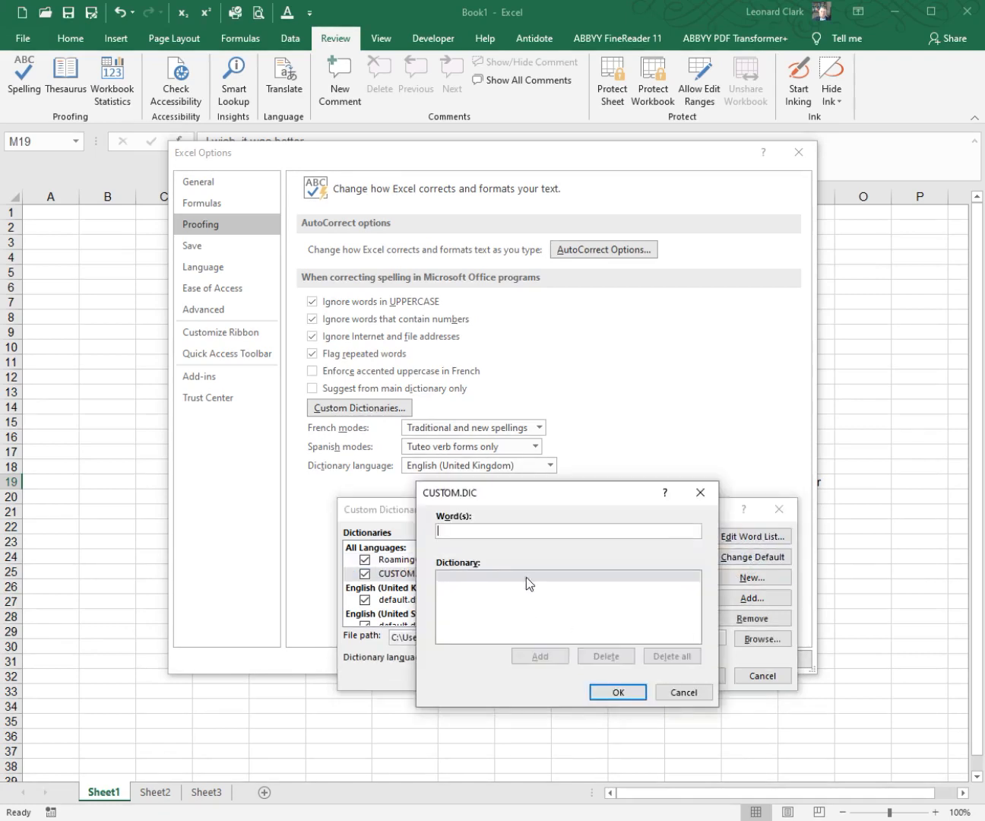
pyautogui.click(688, 697)
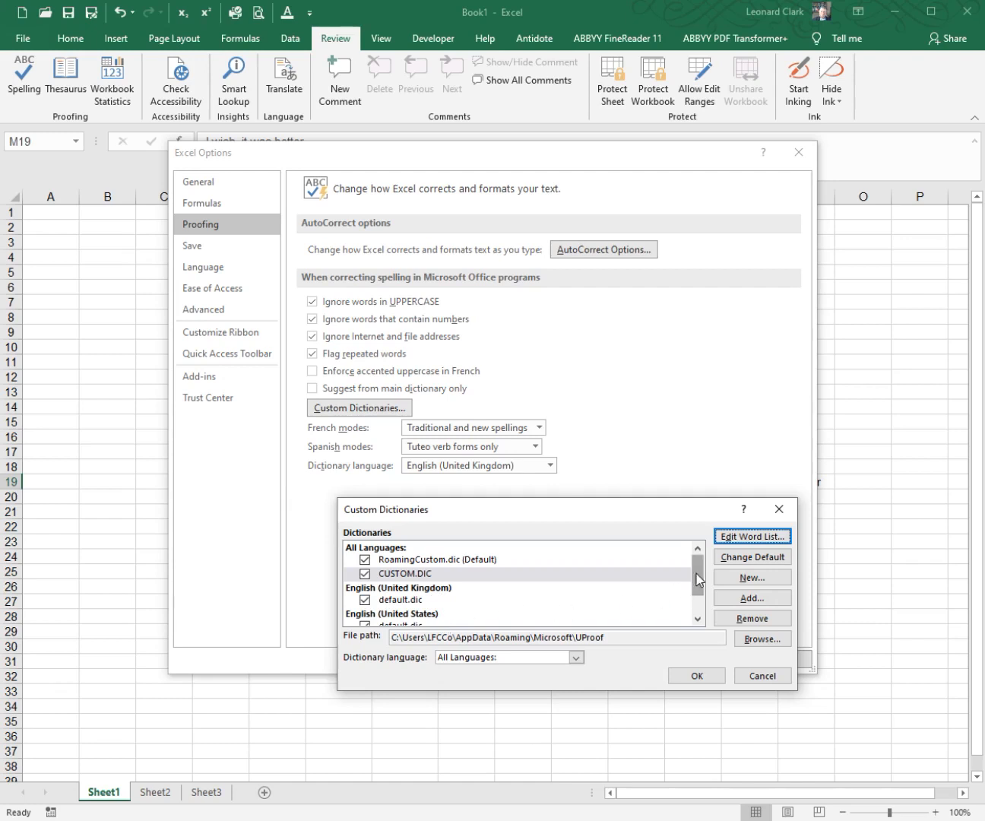
pyautogui.moveTo(693, 583); pyautogui.dragTo(695, 599)
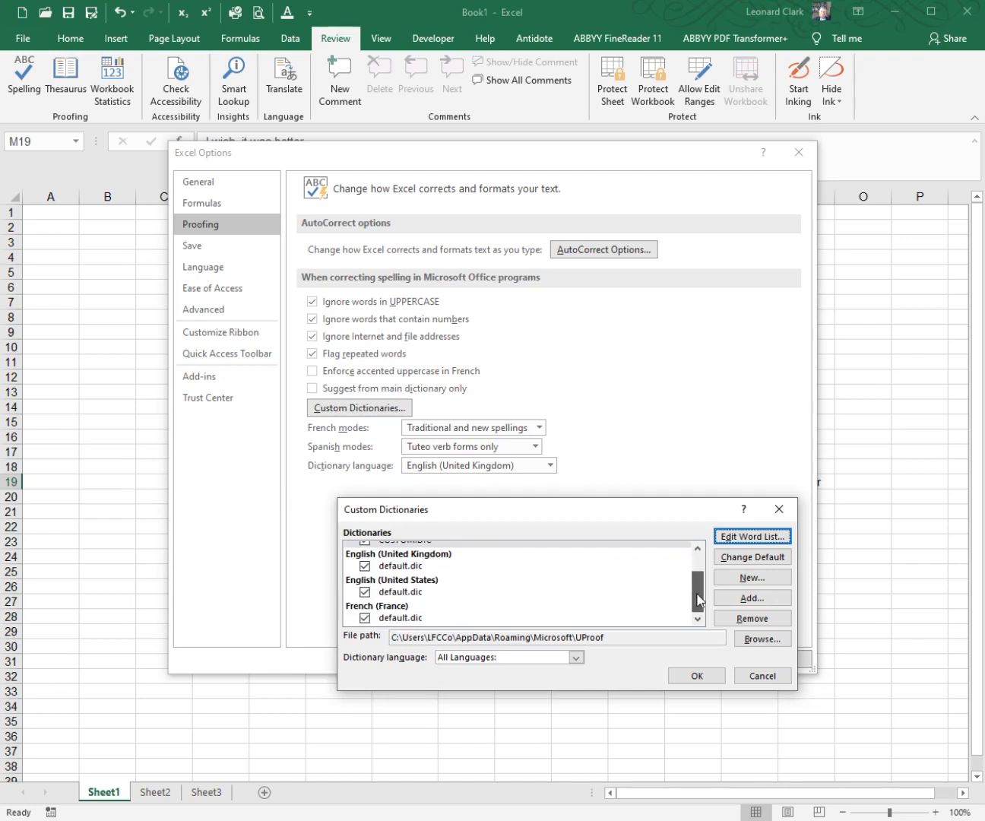
pyautogui.click(754, 671)
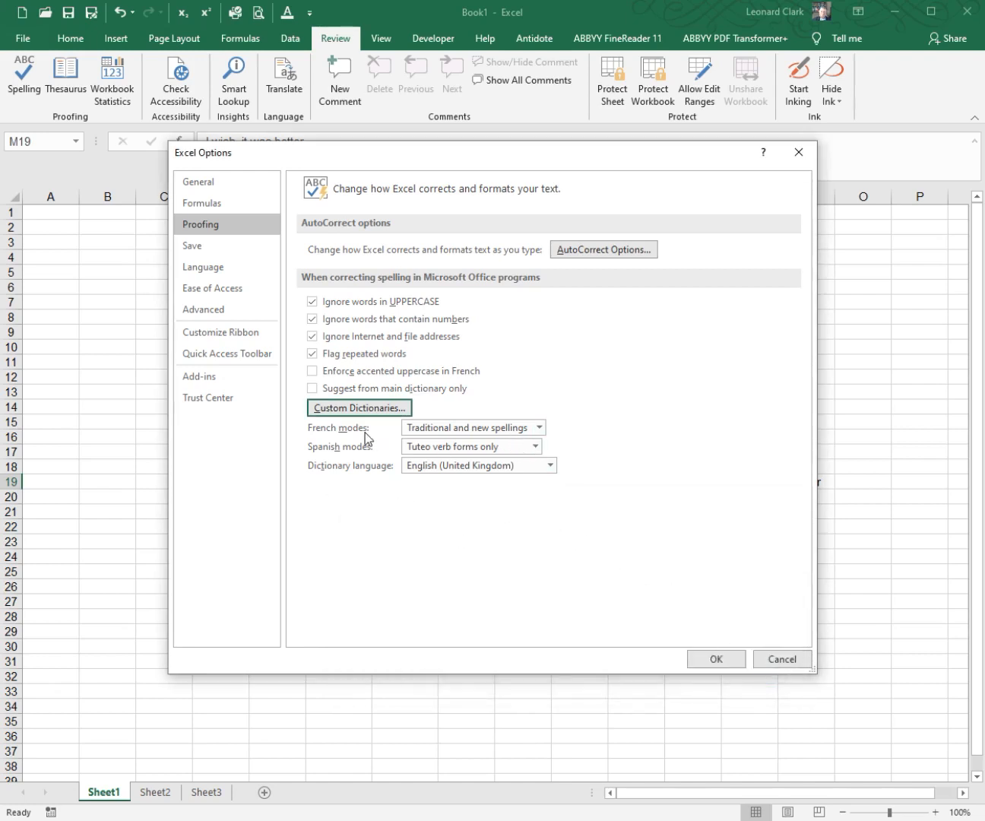
# Step: Review the available dictionary languages without choosing another one, and close the Excel options without saving
pyautogui.click(547, 469)
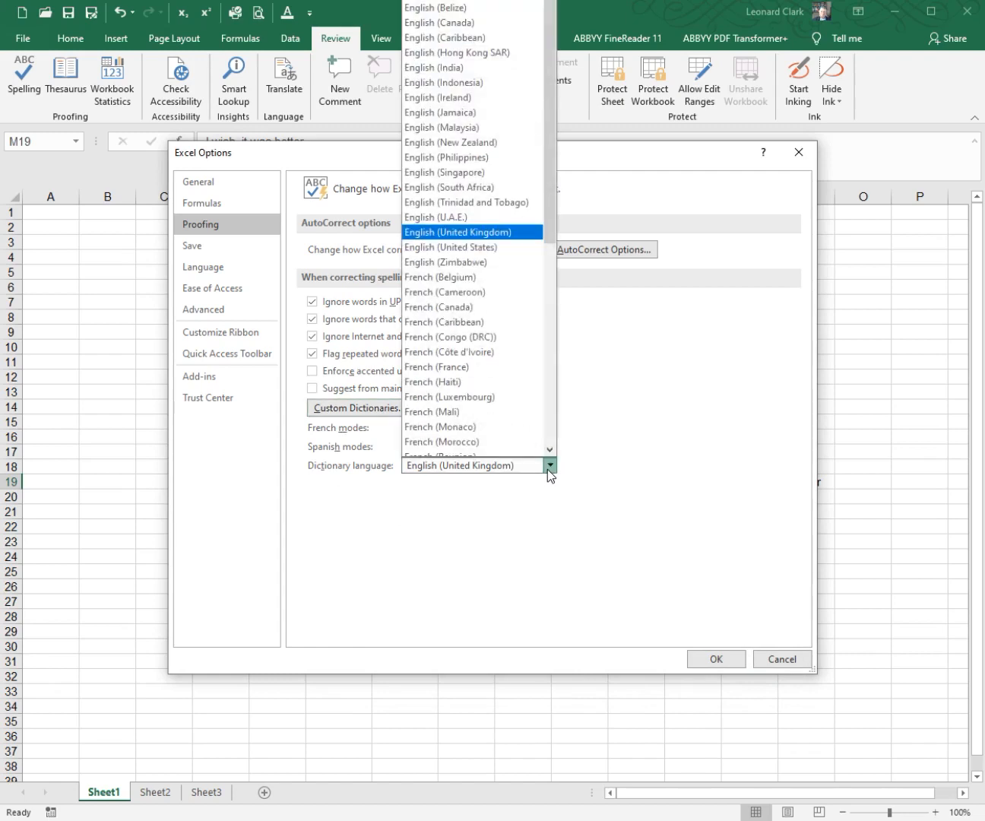
pyautogui.click(547, 468)
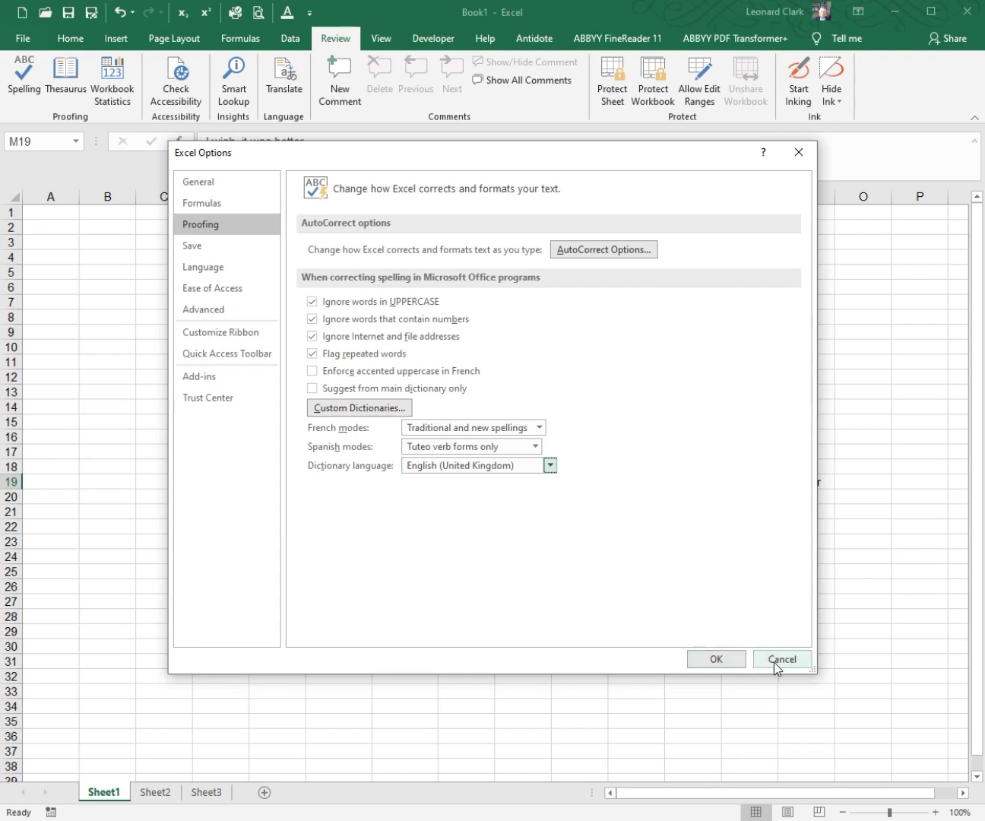
pyautogui.click(794, 668)
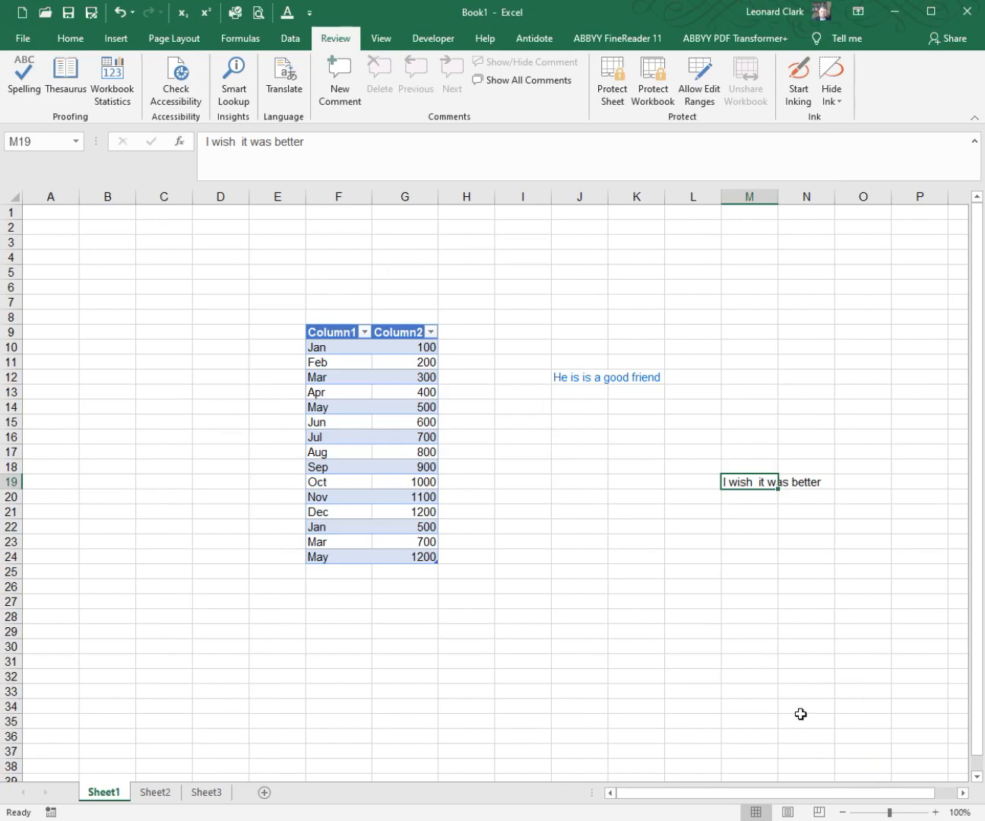